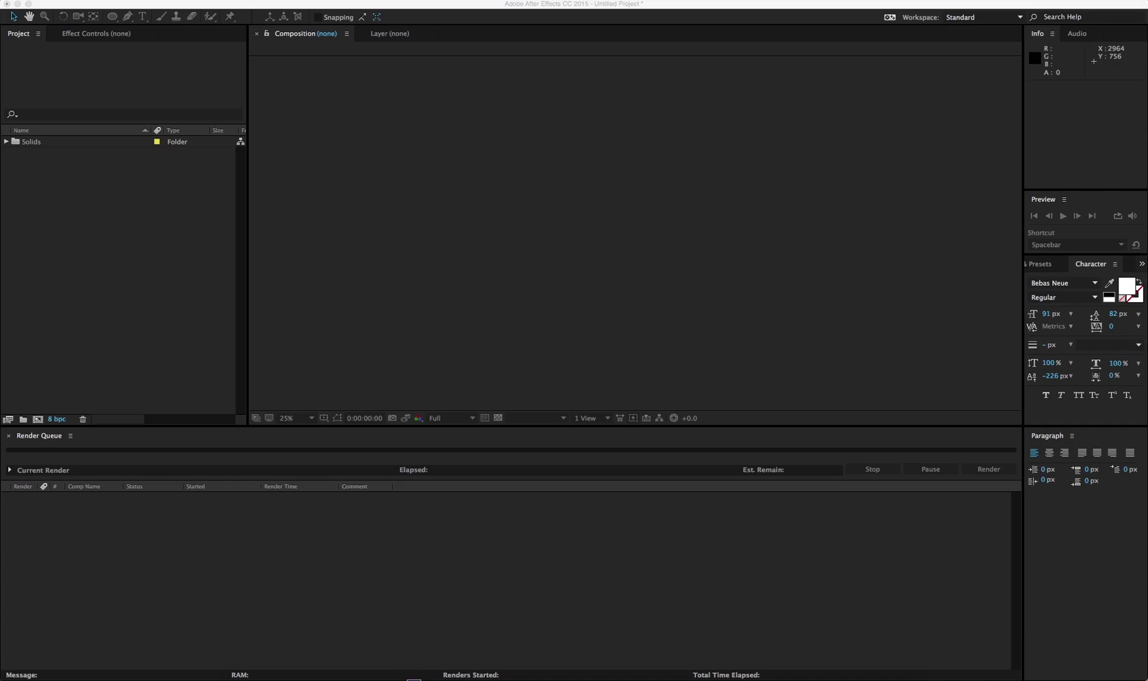
Create Comp 1 at 1280×1080 px, 23.976 fps, lasting 0:00:15:11
{"action": "key", "text": "super+n"}
{"action": "left_click_drag", "start_coordinate": [146, 184], "coordinate": [169, 189]}
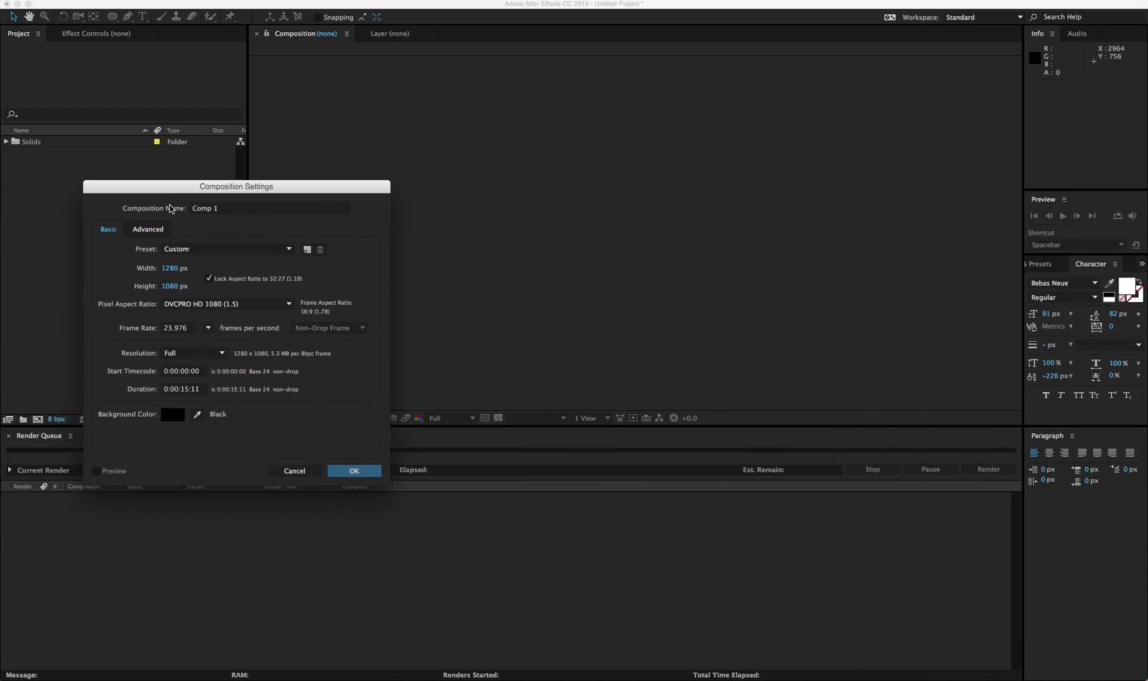
{"action": "left_click", "coordinate": [349, 471]}
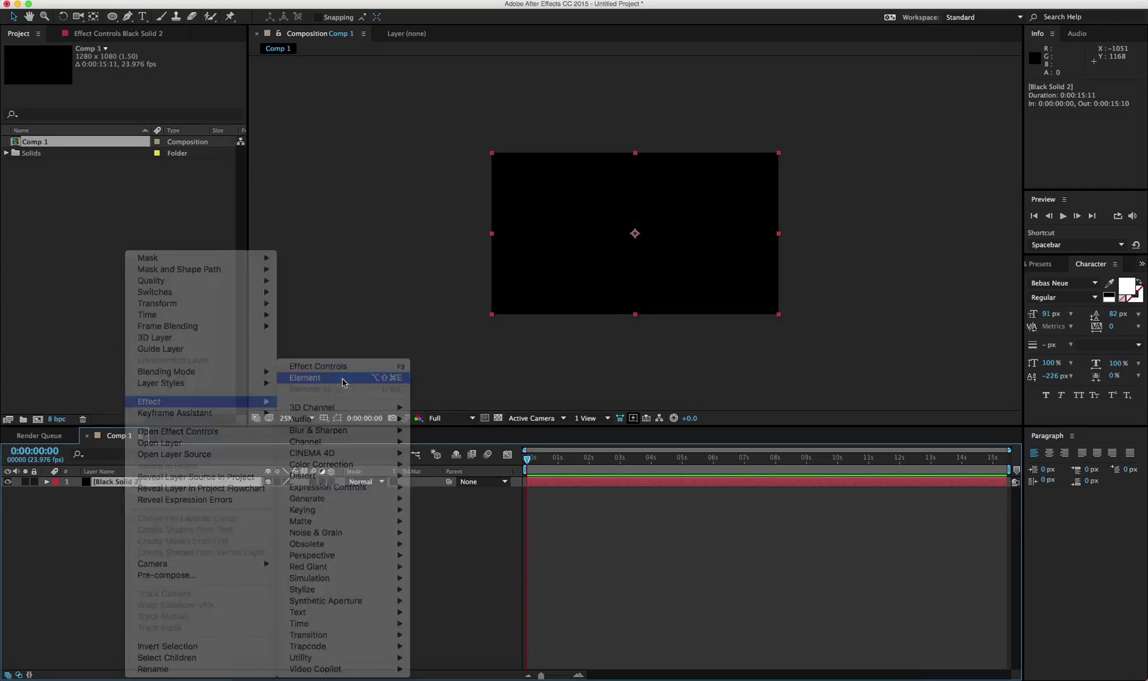
Apply Element 3D to the solid, open Scene Setup and load the Angry Teen head model
{"action": "left_click", "coordinate": [384, 379]}
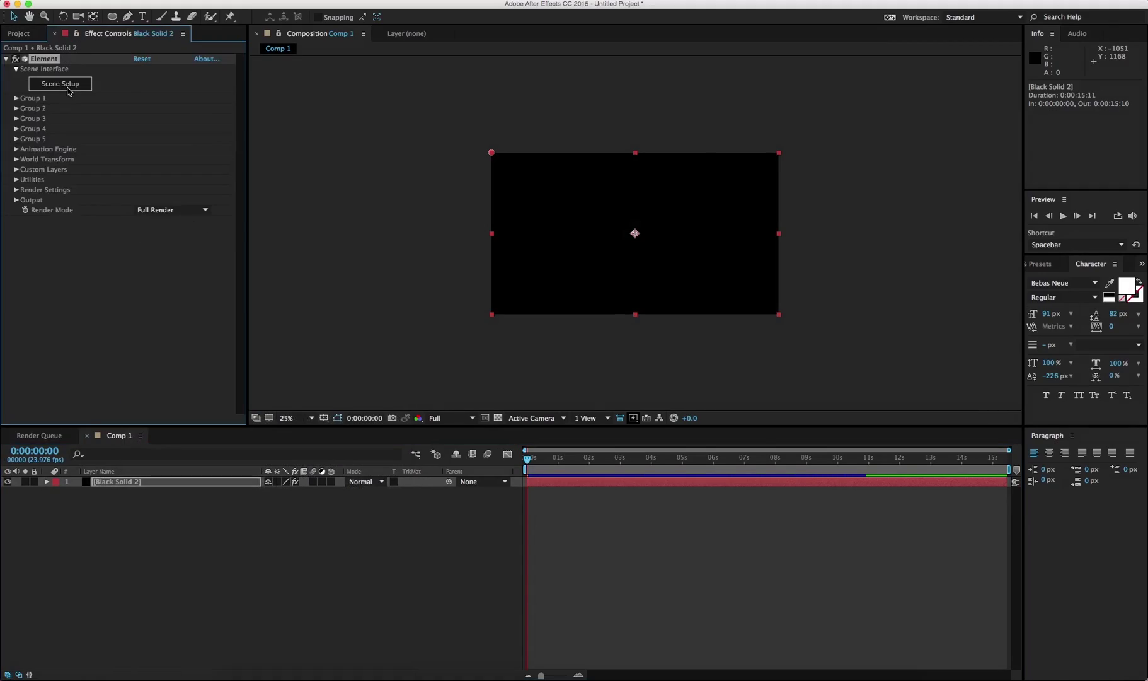
{"action": "left_click", "coordinate": [60, 84]}
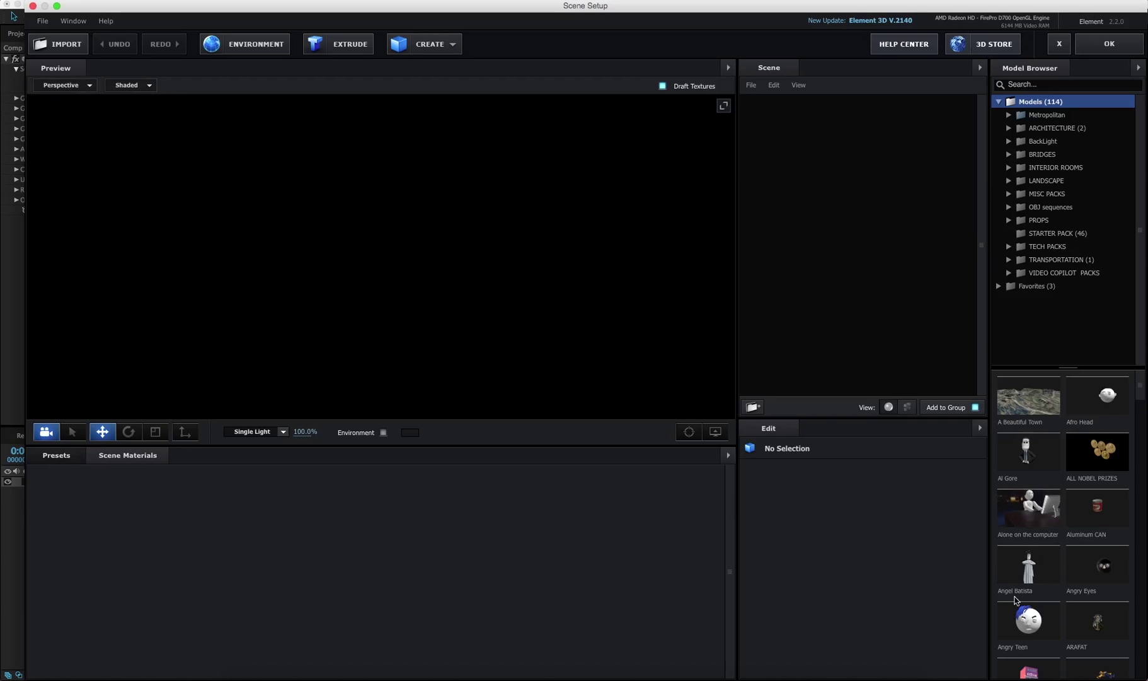
{"action": "left_click", "coordinate": [1034, 624]}
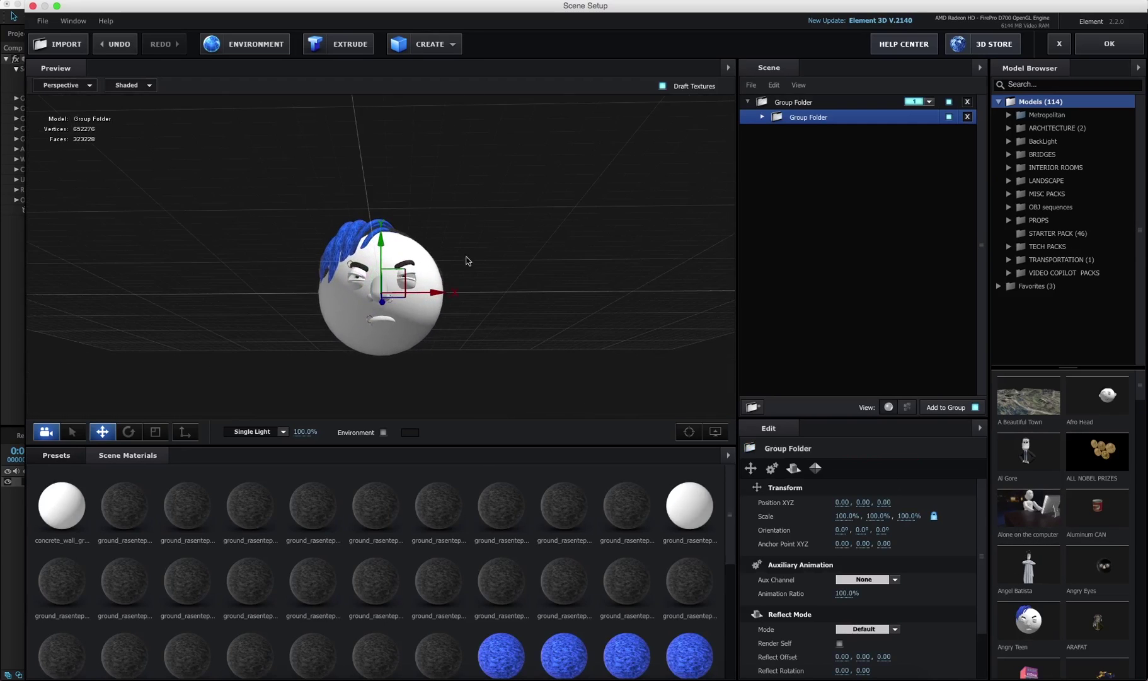
{"action": "left_click_drag", "start_coordinate": [466, 271], "coordinate": [513, 246]}
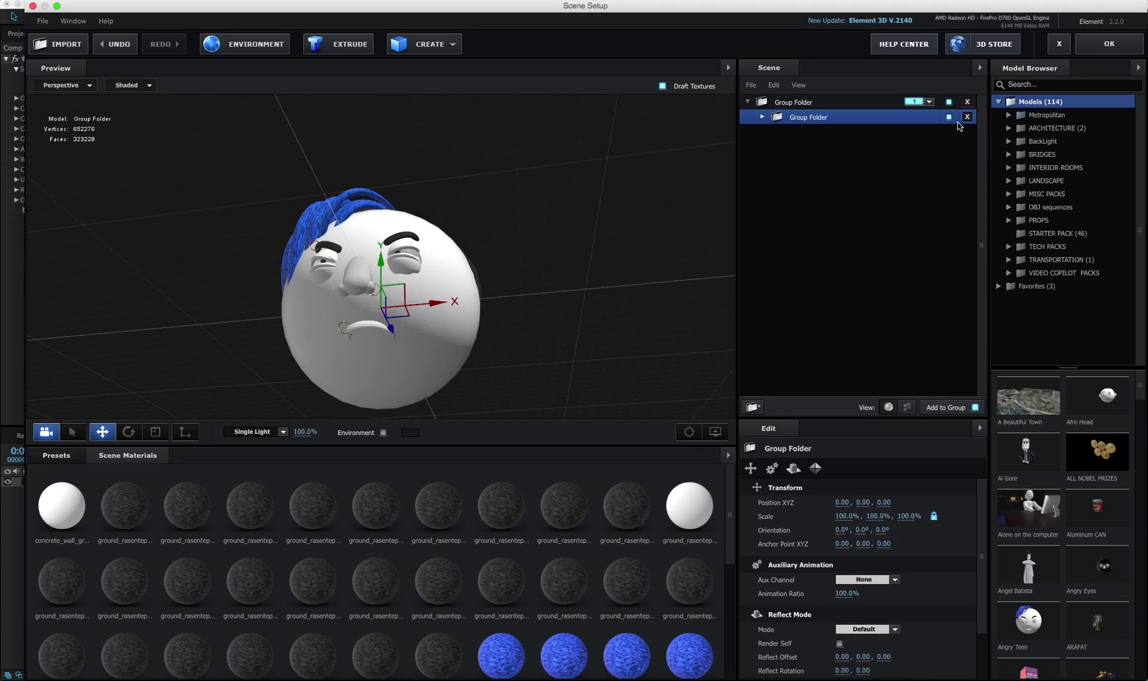
Replace the head with the Walking Thug character from the Model Browser
{"action": "scroll", "coordinate": [1039, 601], "scroll_direction": "down", "scroll_amount": 20}
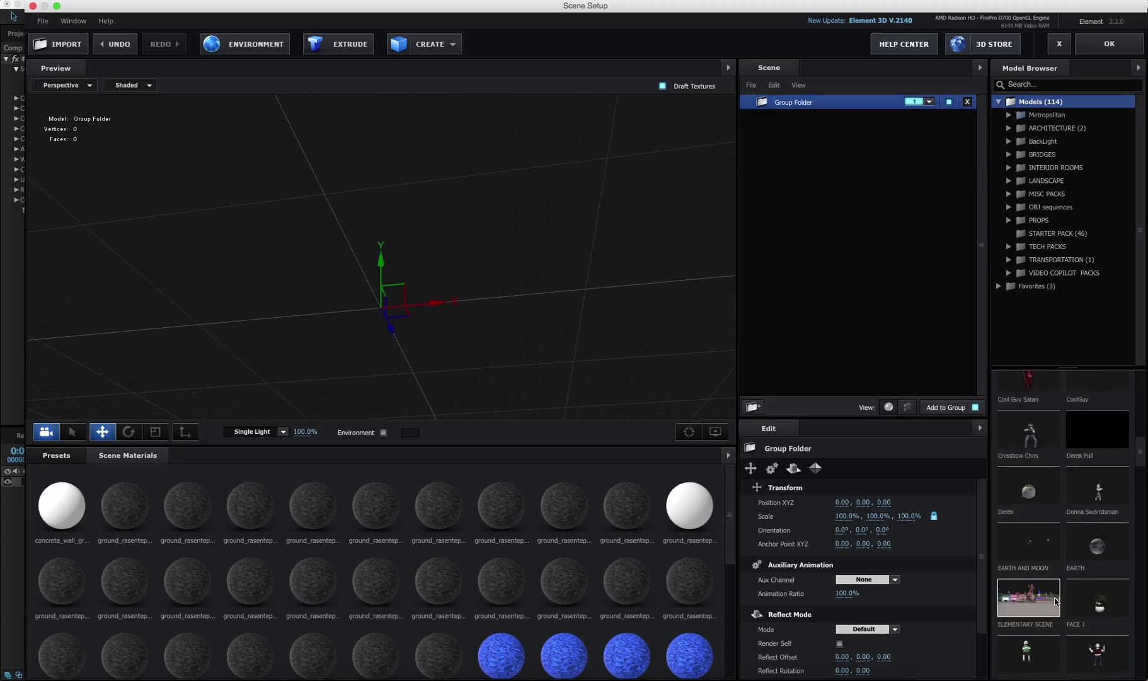
{"action": "scroll", "coordinate": [1036, 498], "scroll_direction": "up", "scroll_amount": 5}
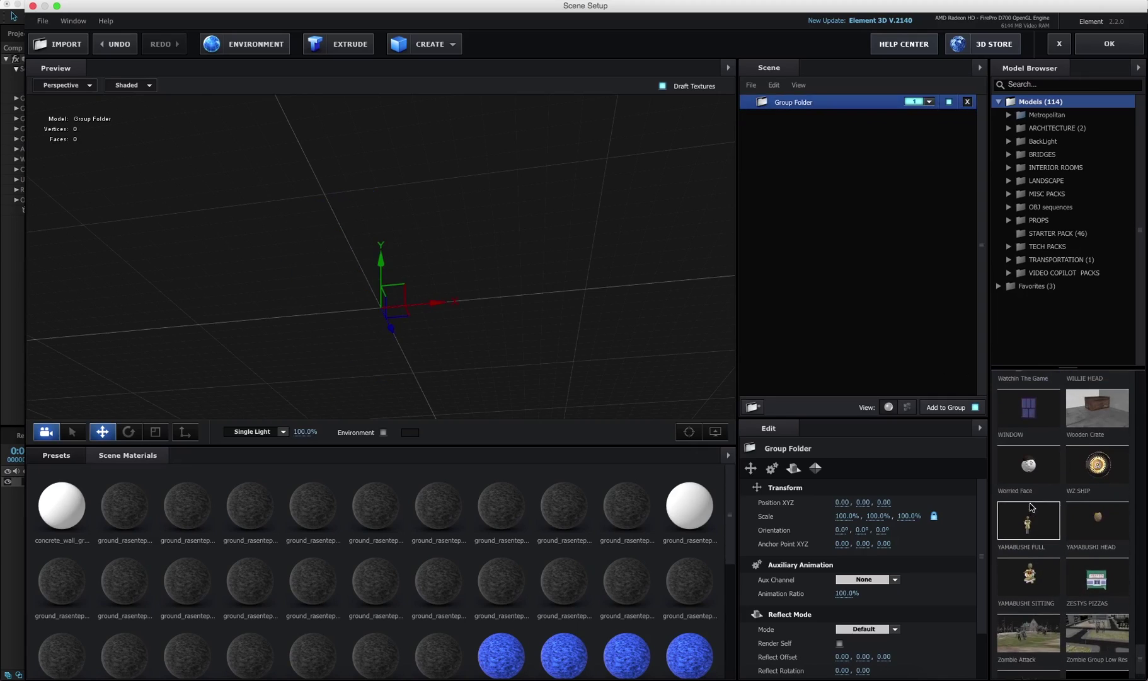
{"action": "scroll", "coordinate": [1035, 498], "scroll_direction": "up", "scroll_amount": 1}
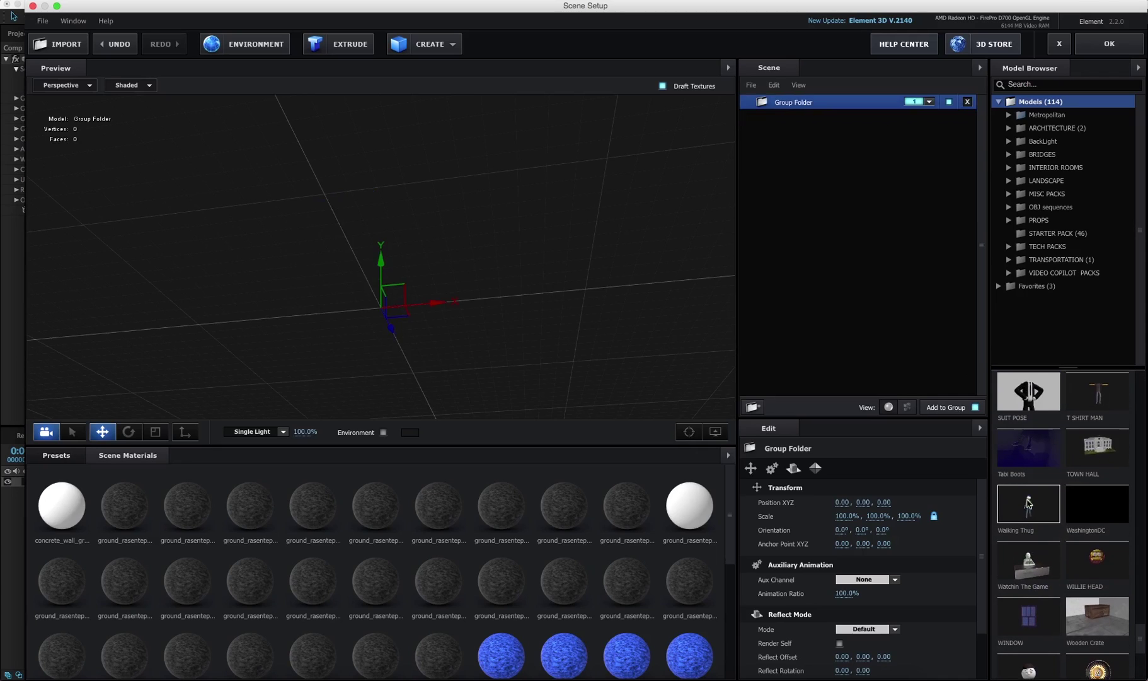
{"action": "left_click", "coordinate": [1035, 498]}
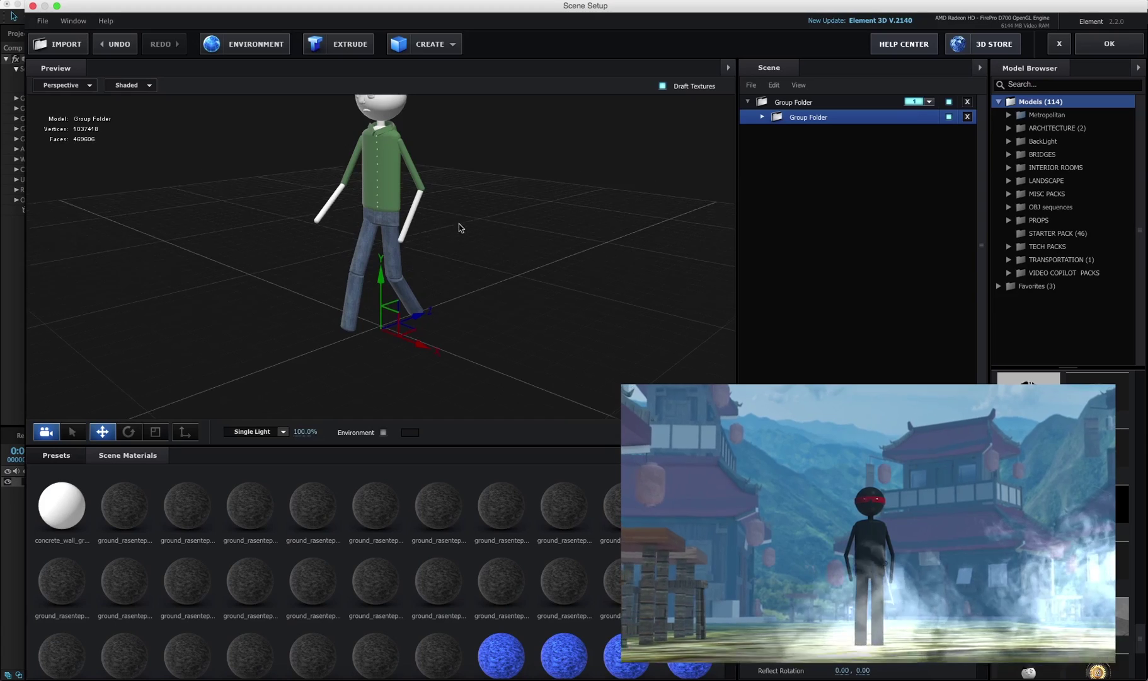
Inspect the Walking Thug's model hierarchy, then delete its Group Folder to empty the scene
{"action": "left_click_drag", "start_coordinate": [461, 226], "coordinate": [494, 249]}
{"action": "scroll", "coordinate": [495, 248], "scroll_direction": "up", "scroll_amount": 2}
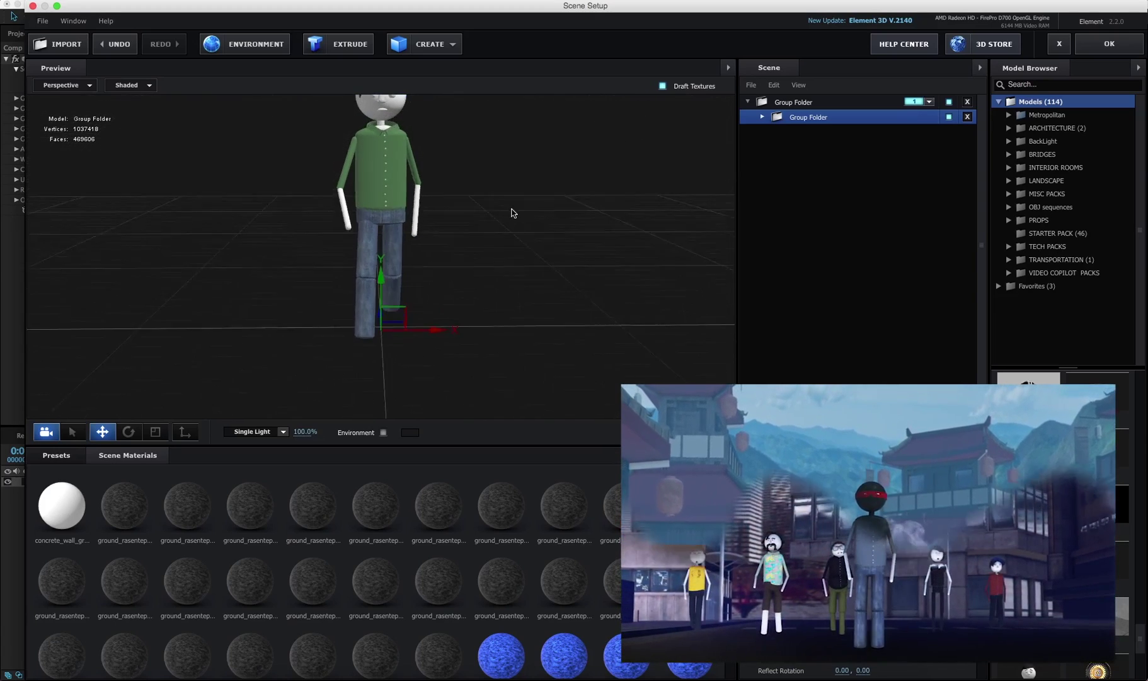
{"action": "left_click", "coordinate": [381, 117]}
{"action": "scroll", "coordinate": [380, 118], "scroll_direction": "up", "scroll_amount": 3}
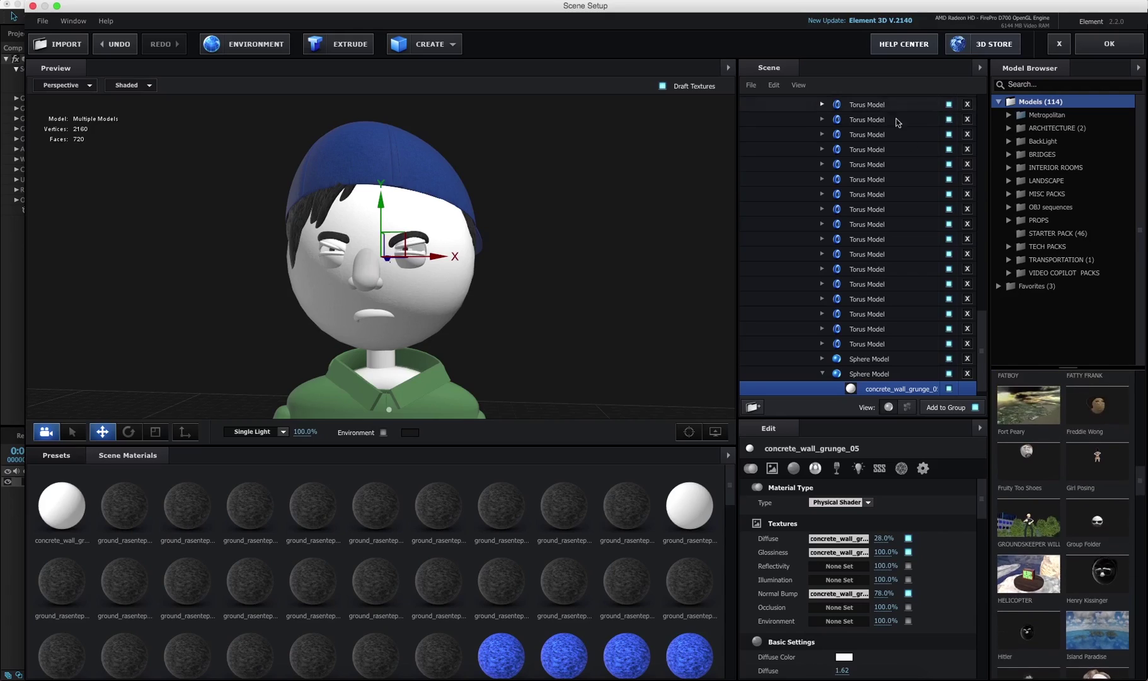
{"action": "scroll", "coordinate": [957, 208], "scroll_direction": "up", "scroll_amount": 5}
{"action": "scroll", "coordinate": [963, 116], "scroll_direction": "up", "scroll_amount": 5}
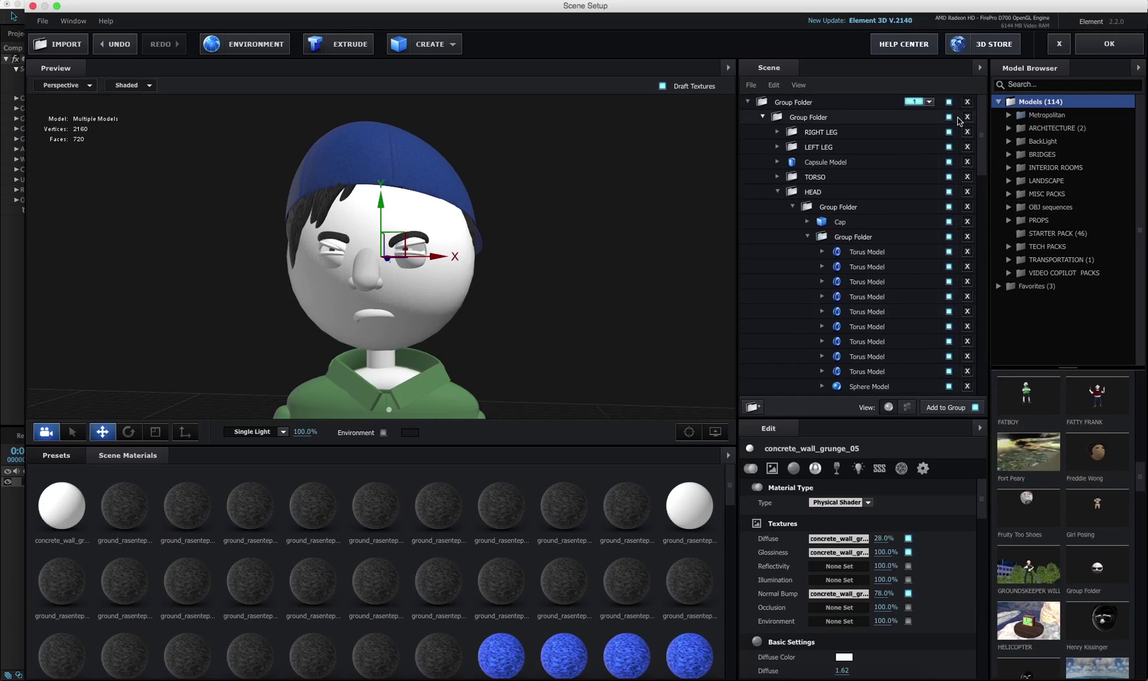
{"action": "left_click", "coordinate": [967, 102]}
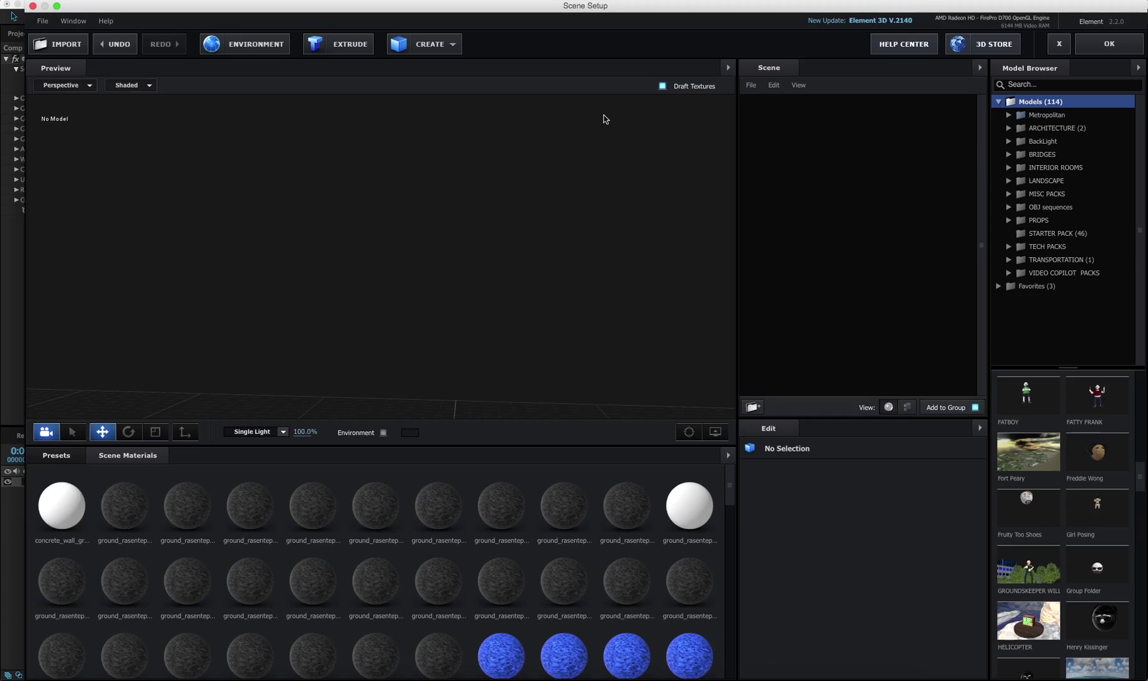
Add a capsule primitive with height 3.20, cap roundness 0.83 and radius 0.34
{"action": "left_click", "coordinate": [438, 49]}
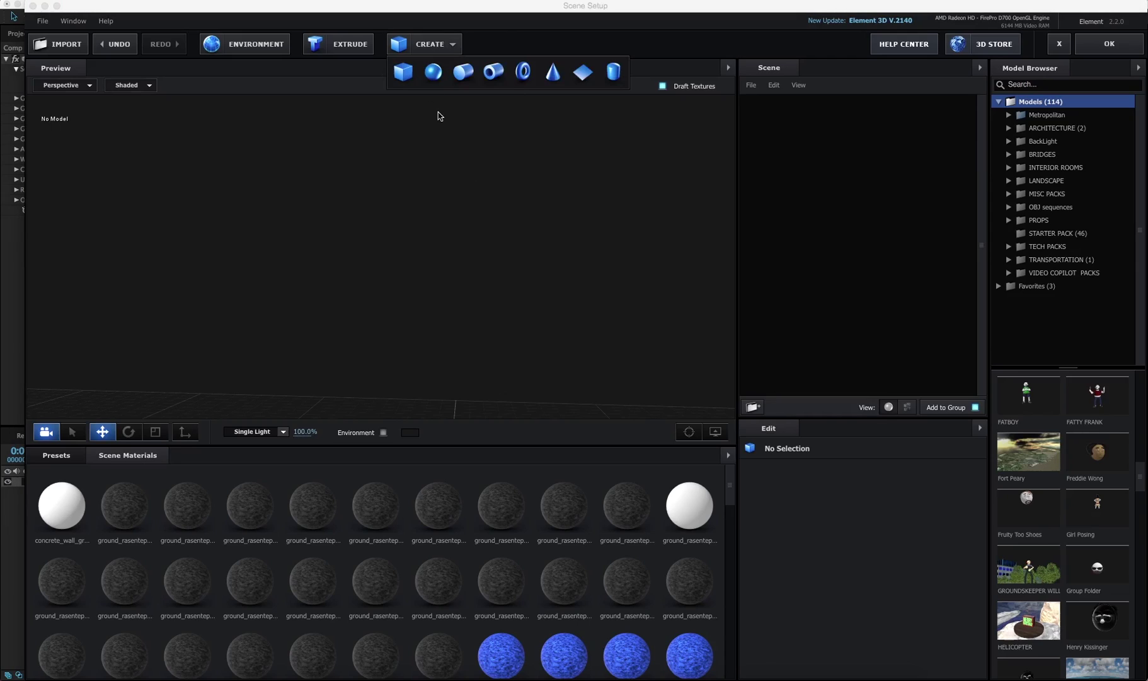
{"action": "left_click", "coordinate": [614, 72]}
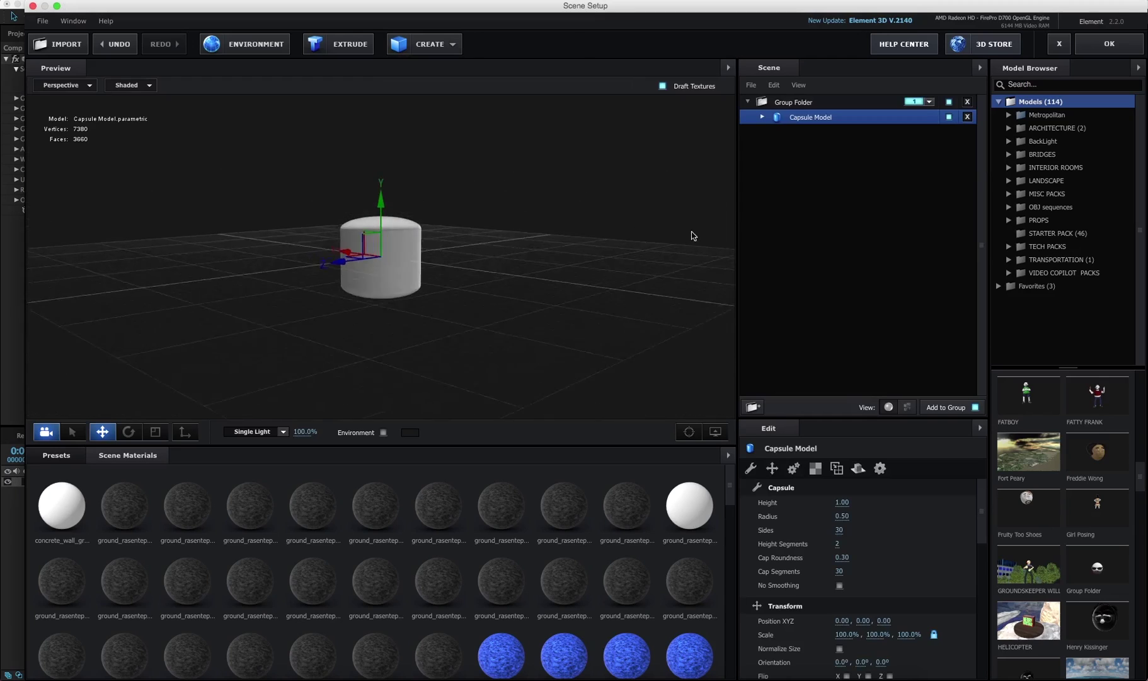
{"action": "left_click_drag", "start_coordinate": [560, 231], "coordinate": [531, 243]}
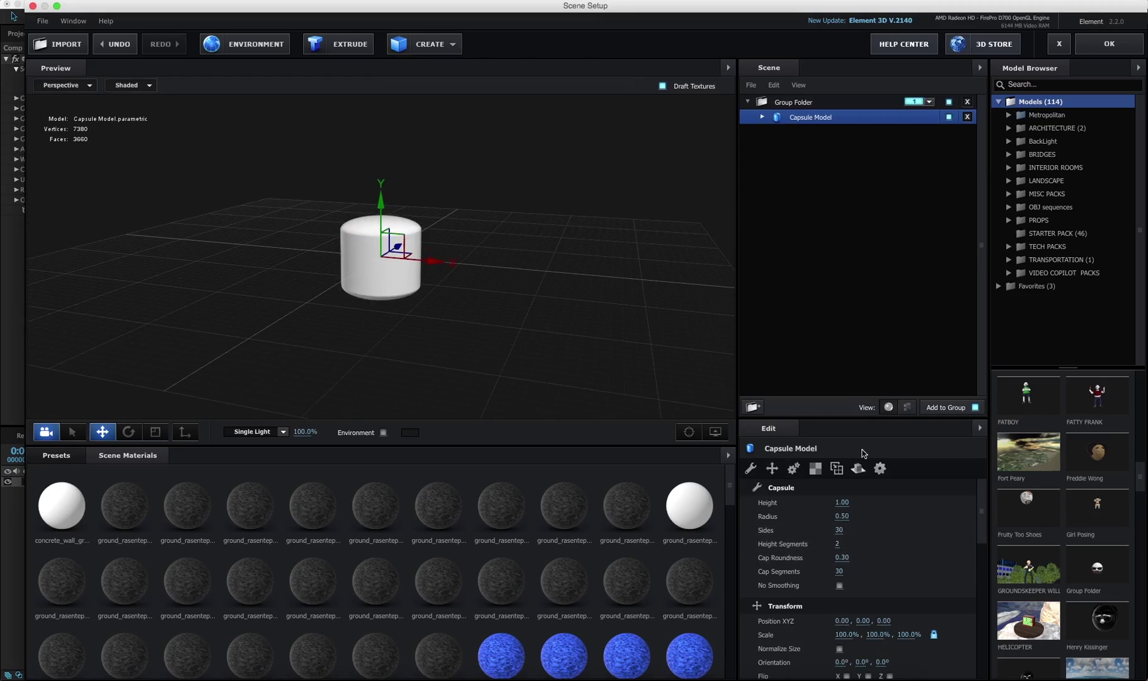
{"action": "left_click_drag", "start_coordinate": [842, 502], "coordinate": [968, 505]}
{"action": "left_click_drag", "start_coordinate": [375, 282], "coordinate": [564, 331]}
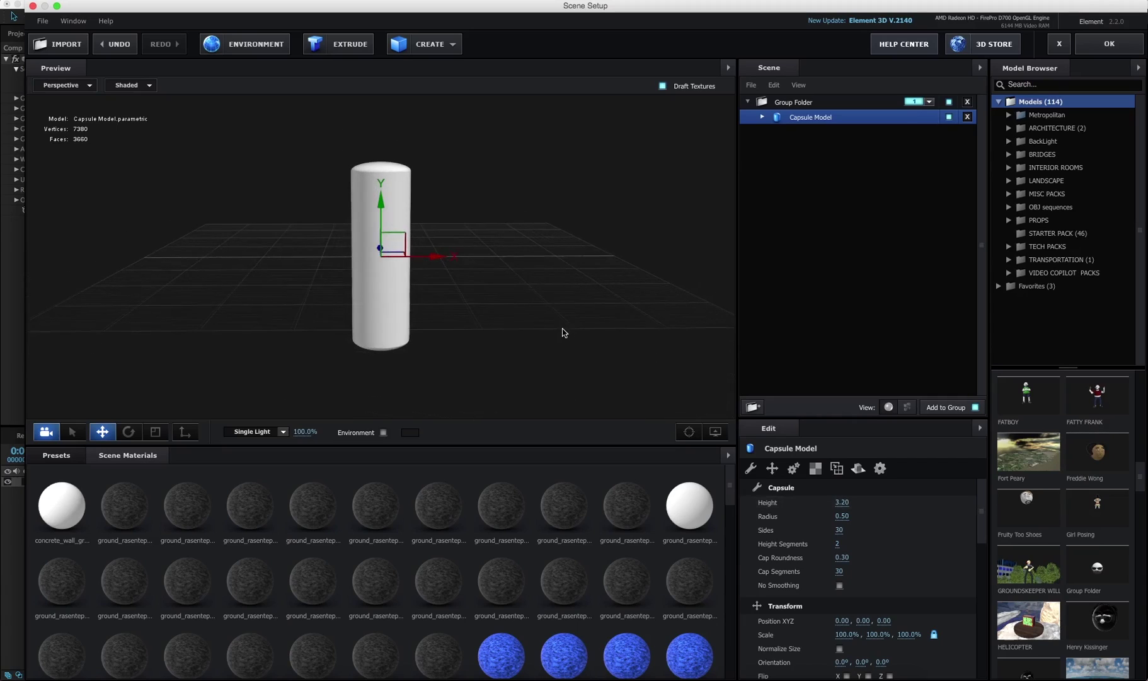
{"action": "left_click_drag", "start_coordinate": [841, 557], "coordinate": [869, 556]}
{"action": "left_click_drag", "start_coordinate": [841, 516], "coordinate": [831, 516]}
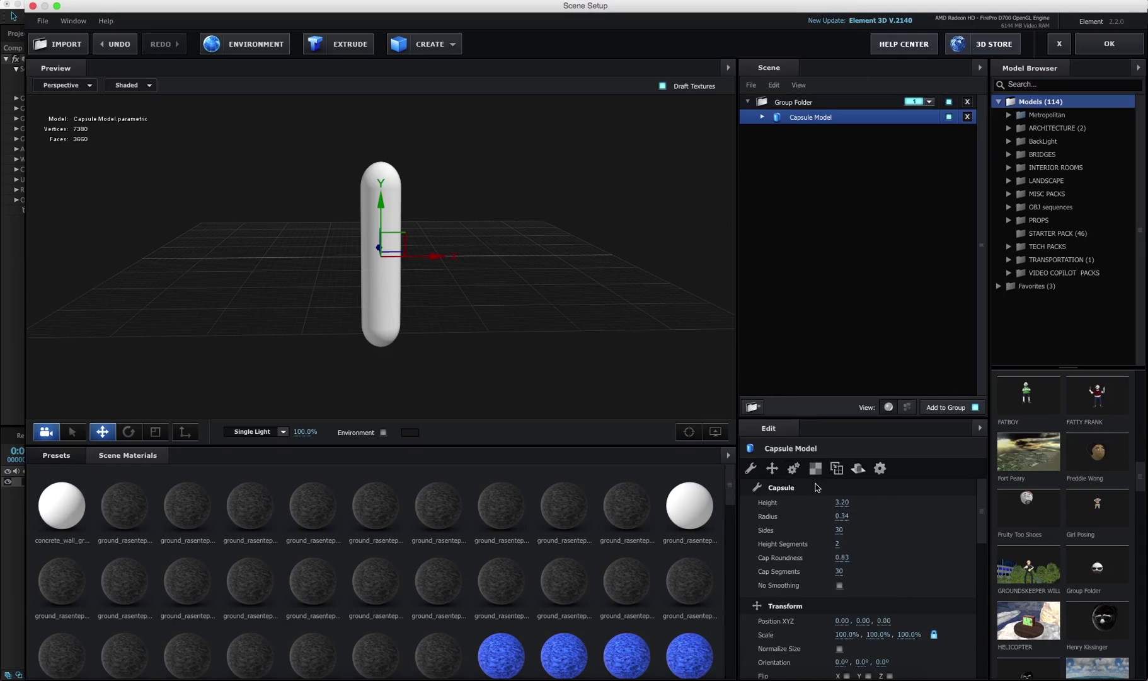
{"action": "left_click", "coordinate": [772, 470]}
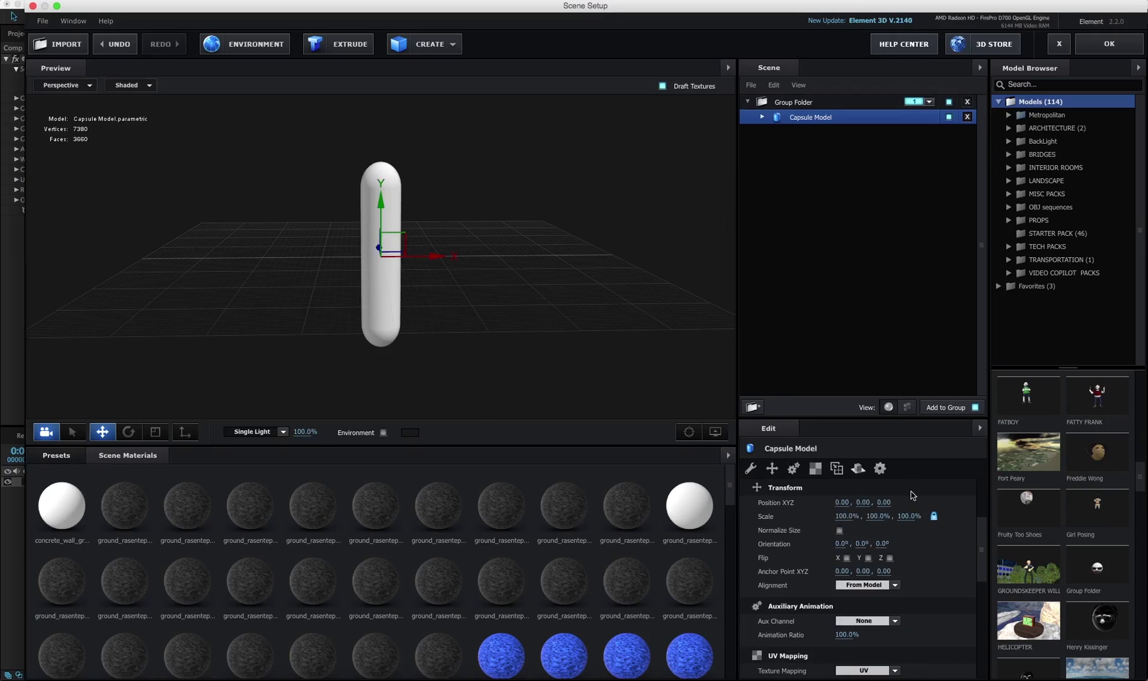
Set the capsule's alignment to Bottom so it stands on the grid origin
{"action": "left_click", "coordinate": [866, 584]}
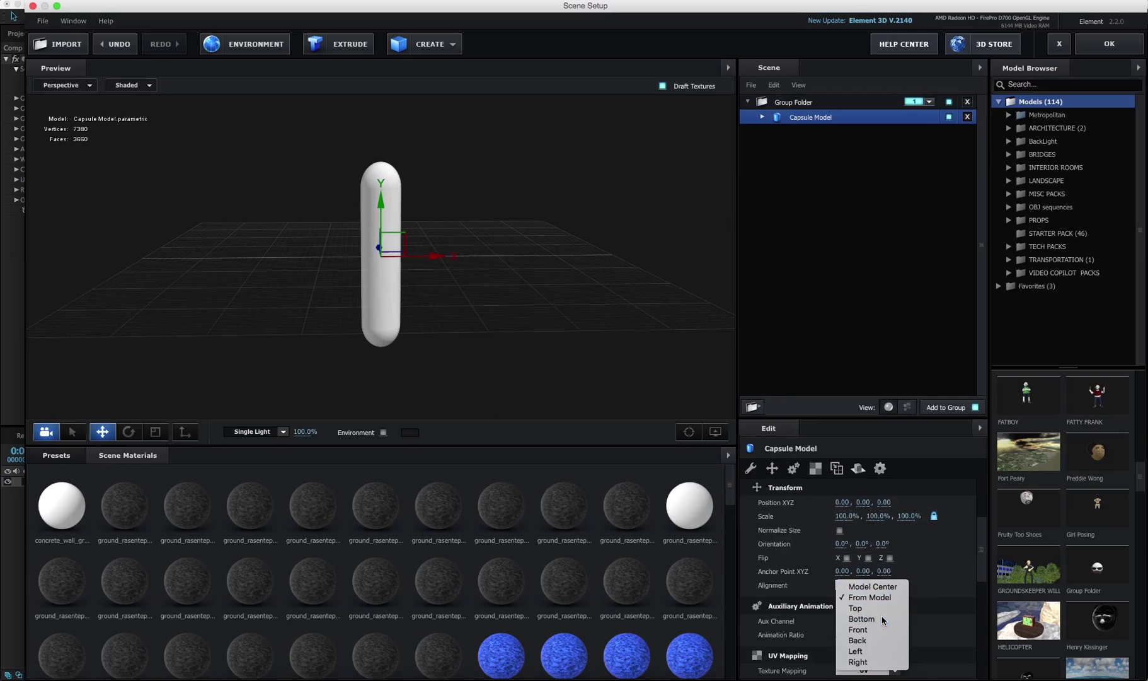
{"action": "left_click", "coordinate": [862, 618]}
{"action": "scroll", "coordinate": [457, 218], "scroll_direction": "down", "scroll_amount": 3}
{"action": "left_click_drag", "start_coordinate": [456, 218], "coordinate": [553, 210]}
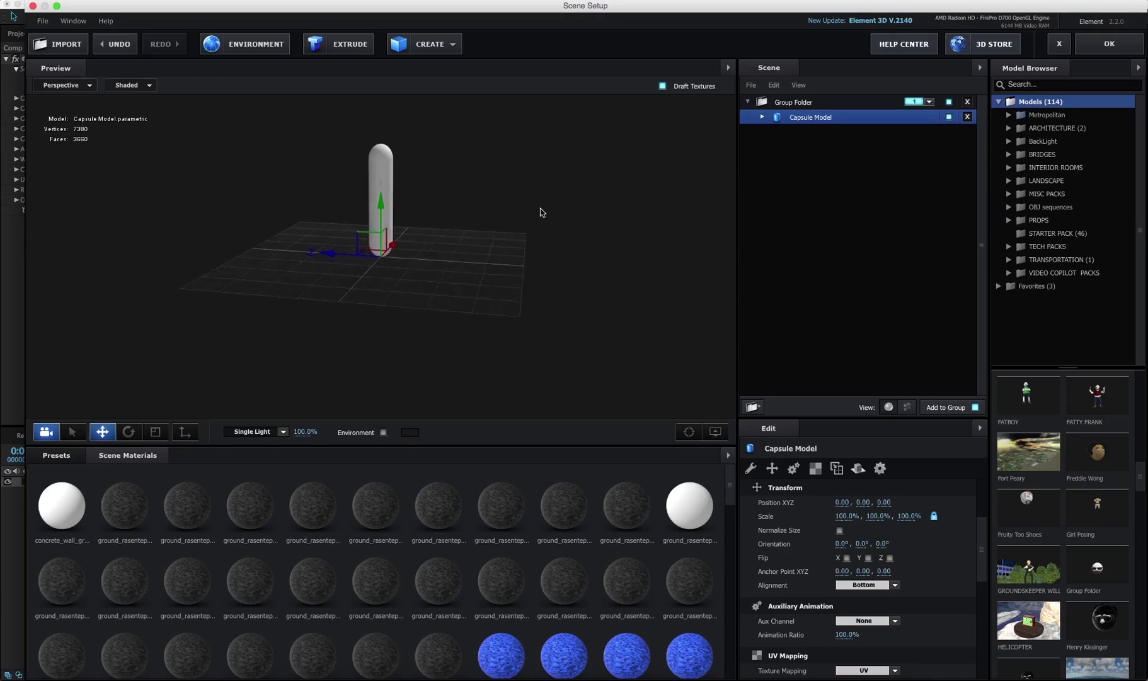
Try rotating the capsule about its X axis, then undo the rotation
{"action": "key", "text": "e"}
{"action": "mouse_move", "coordinate": [413, 203]}
{"action": "left_mouse_down"}
{"action": "mouse_move", "coordinate": [504, 226]}
{"action": "mouse_move", "coordinate": [377, 180]}
{"action": "mouse_move", "coordinate": [431, 190]}
{"action": "left_mouse_up"}
{"action": "key", "text": "super+z"}
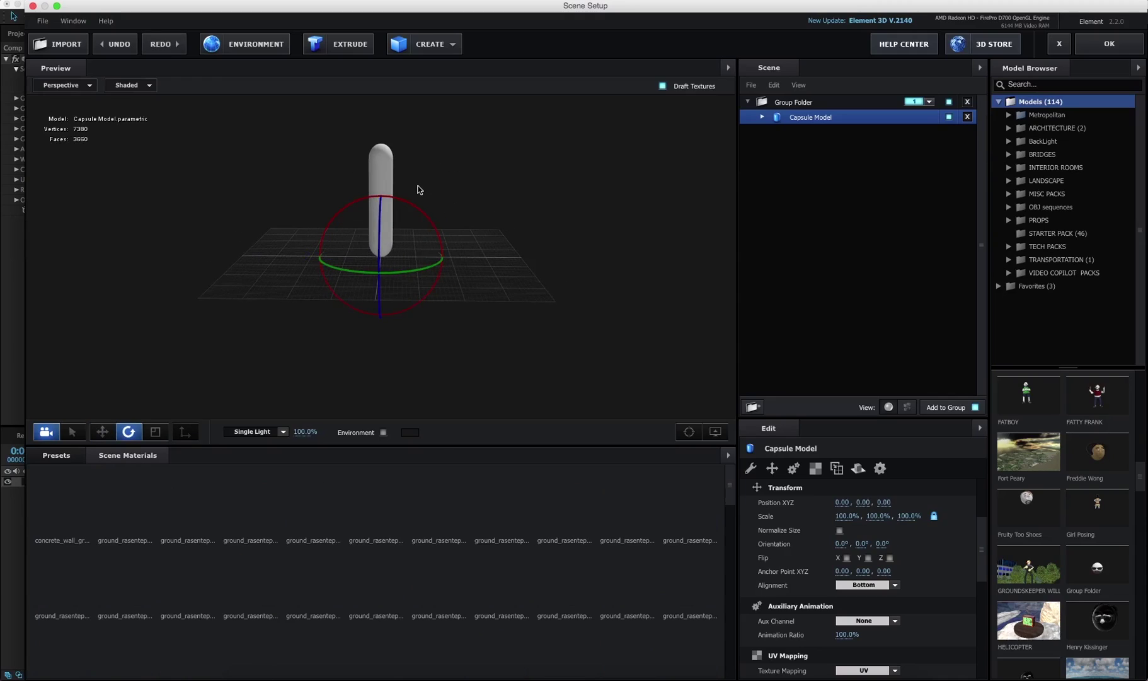
Duplicate the Group Folder and nest the copy inside it alongside the original capsule
{"action": "right_click", "coordinate": [790, 102]}
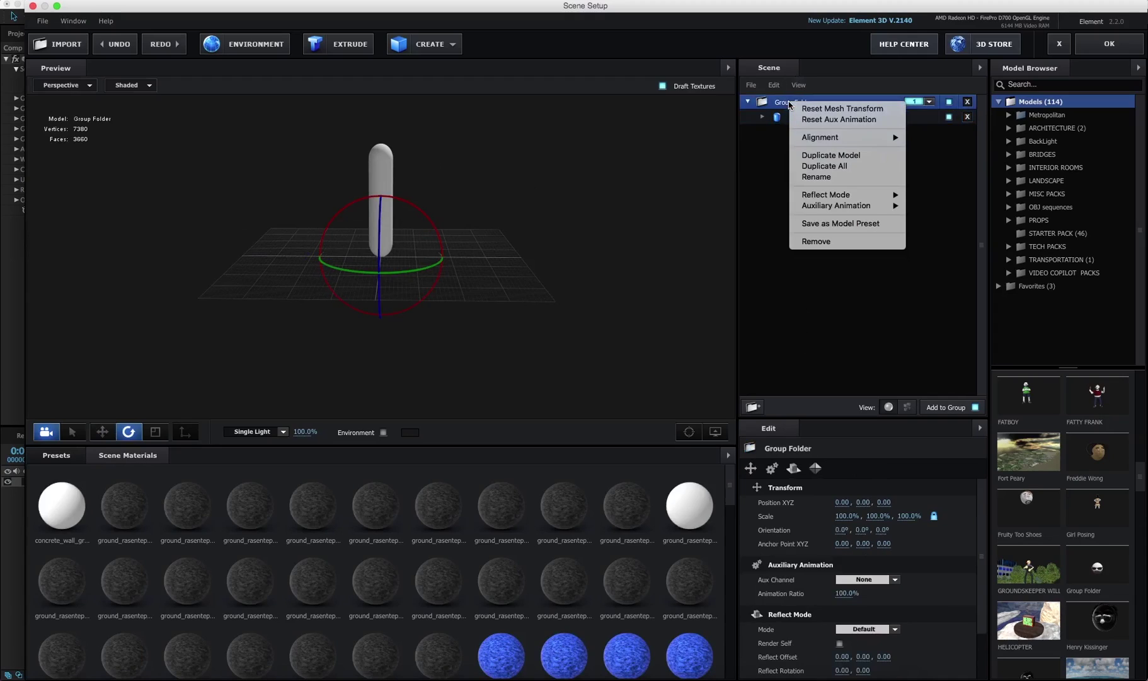
{"action": "left_click", "coordinate": [864, 166]}
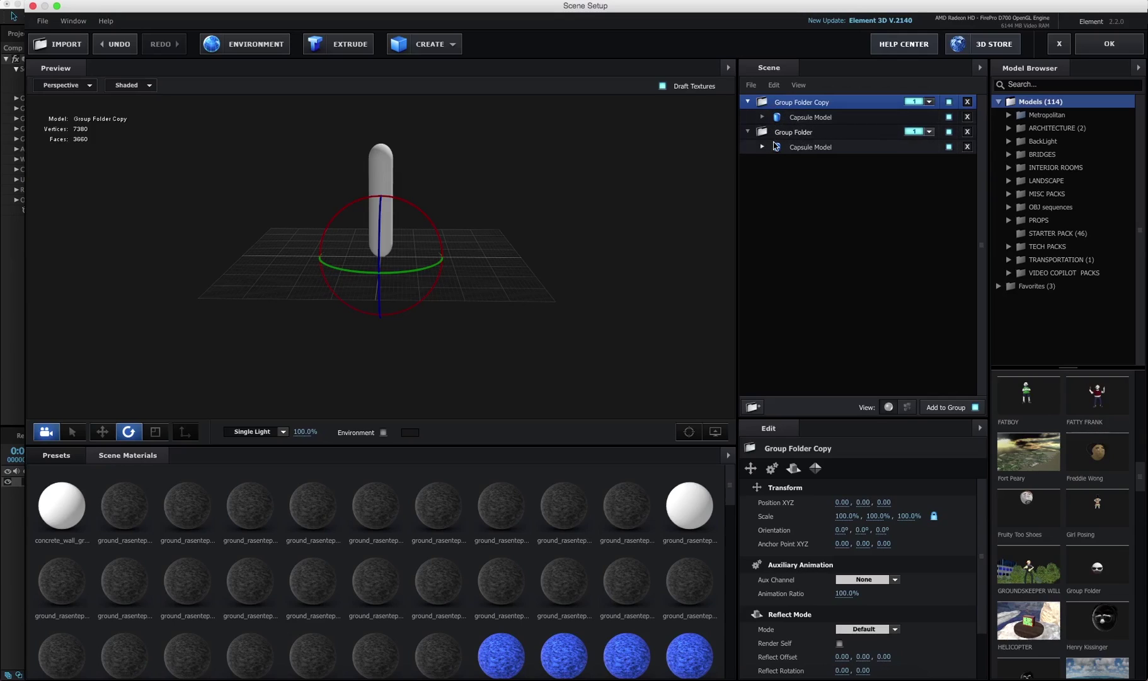
{"action": "left_click_drag", "start_coordinate": [761, 135], "coordinate": [787, 108]}
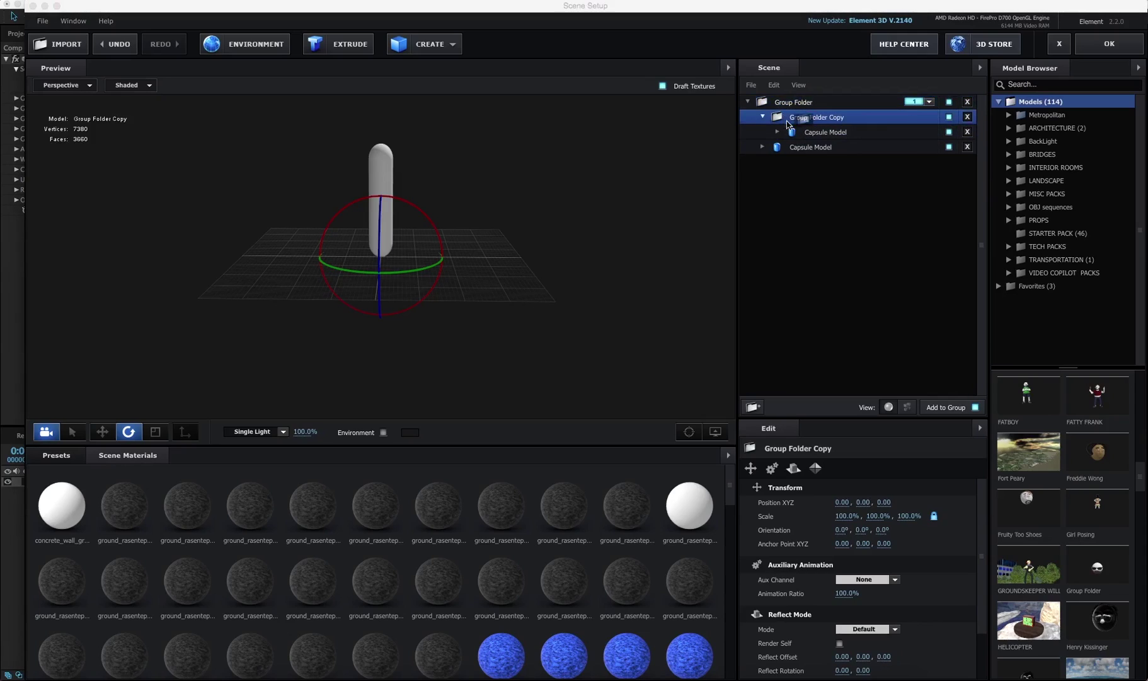
{"action": "left_click", "coordinate": [787, 150]}
{"action": "left_click_drag", "start_coordinate": [782, 117], "coordinate": [782, 108]}
Rename the copied group ELBOW and raise it on Y above the original capsule
{"action": "left_click", "coordinate": [805, 132]}
{"action": "right_click", "coordinate": [806, 132]}
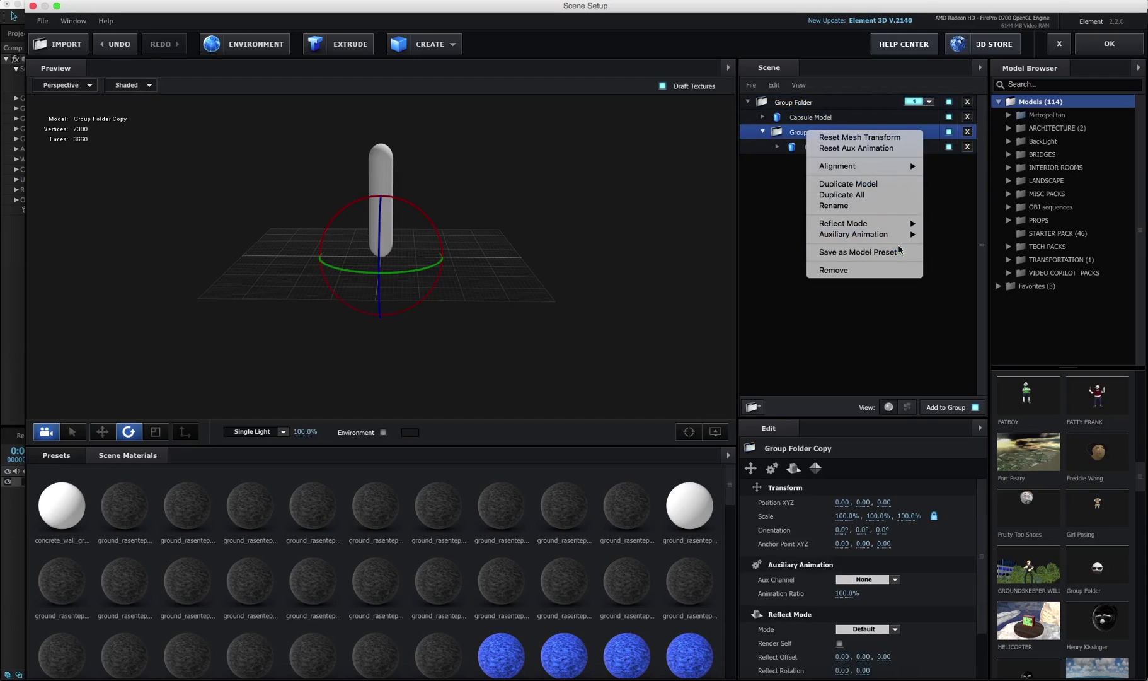
{"action": "left_click", "coordinate": [873, 207]}
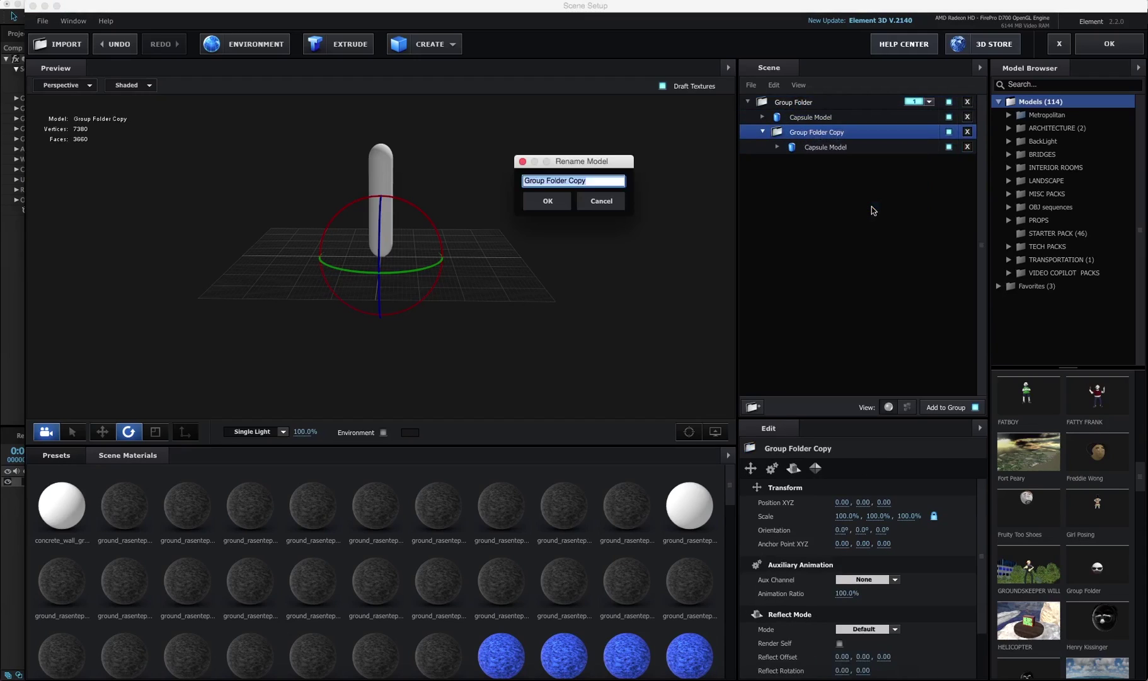
{"action": "key", "text": "Return"}
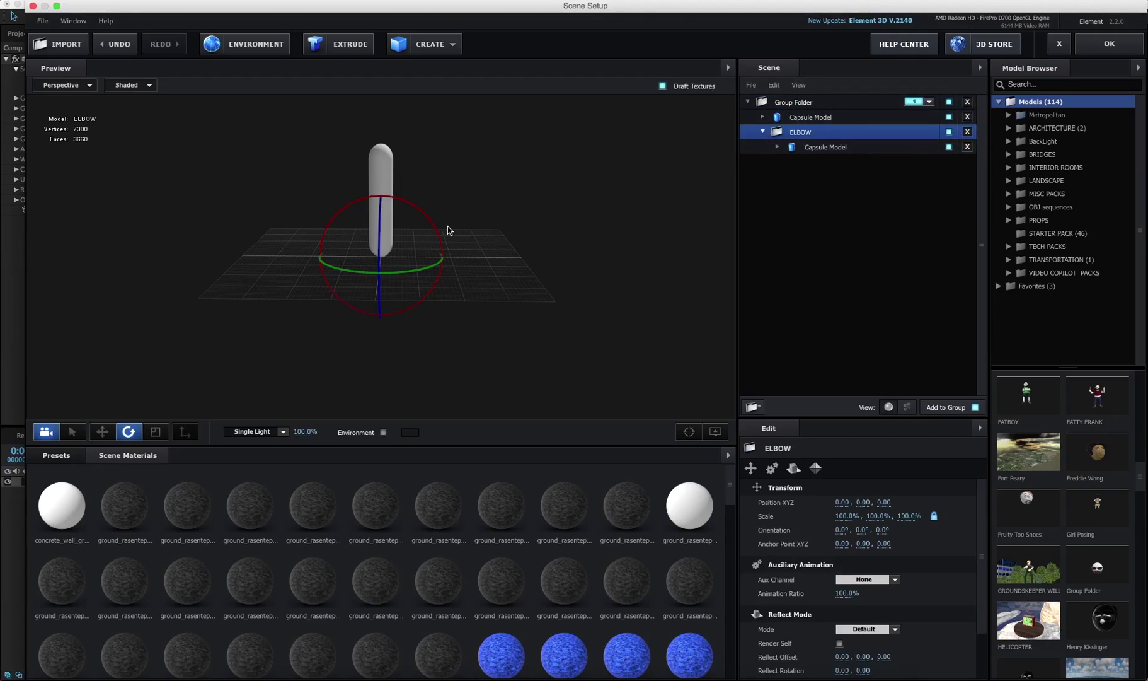
{"action": "key", "text": "w"}
{"action": "left_click_drag", "start_coordinate": [378, 200], "coordinate": [386, 118]}
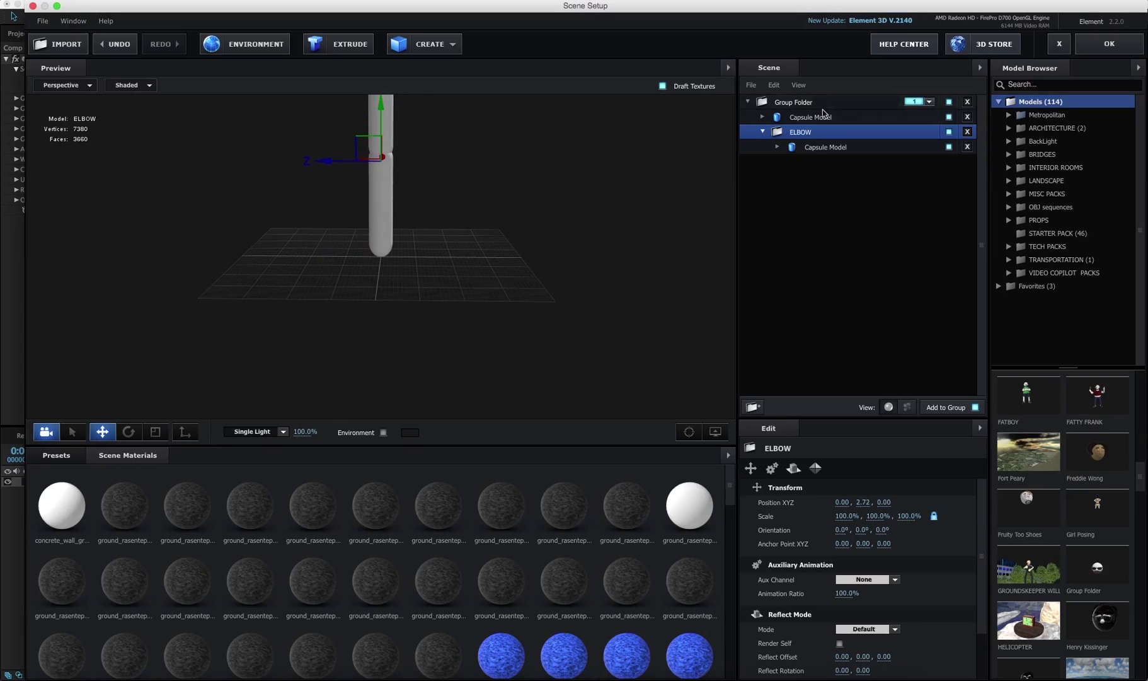
Rotate the whole Group Folder to lay the arm horizontal
{"action": "left_click", "coordinate": [790, 104]}
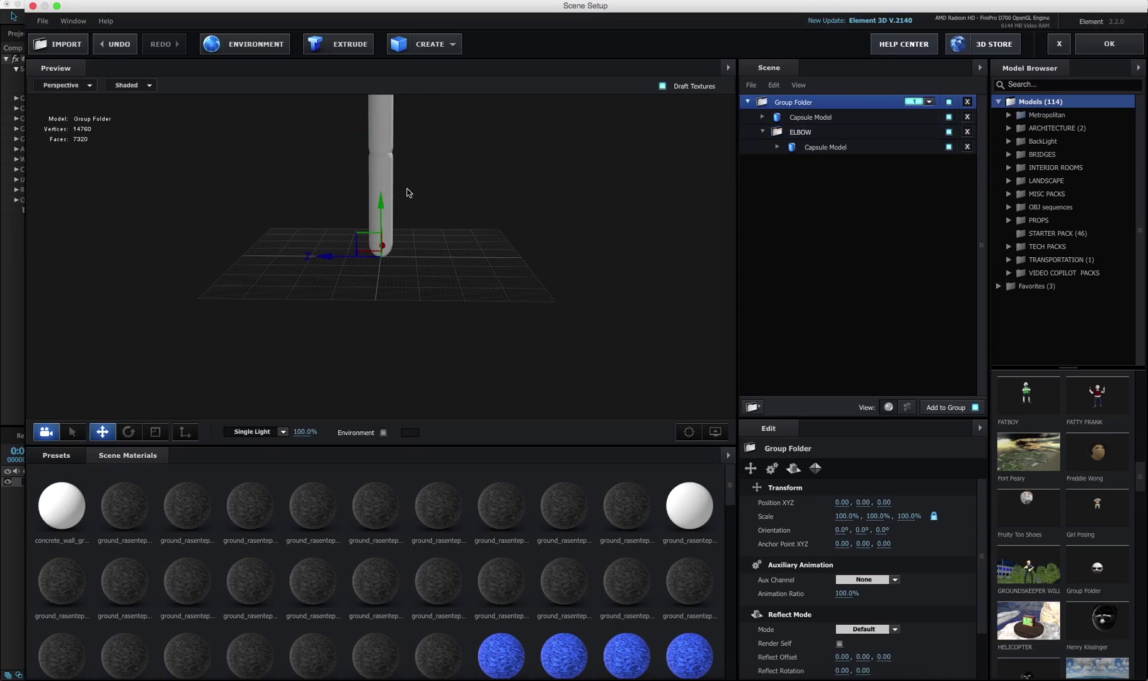
{"action": "key", "text": "e"}
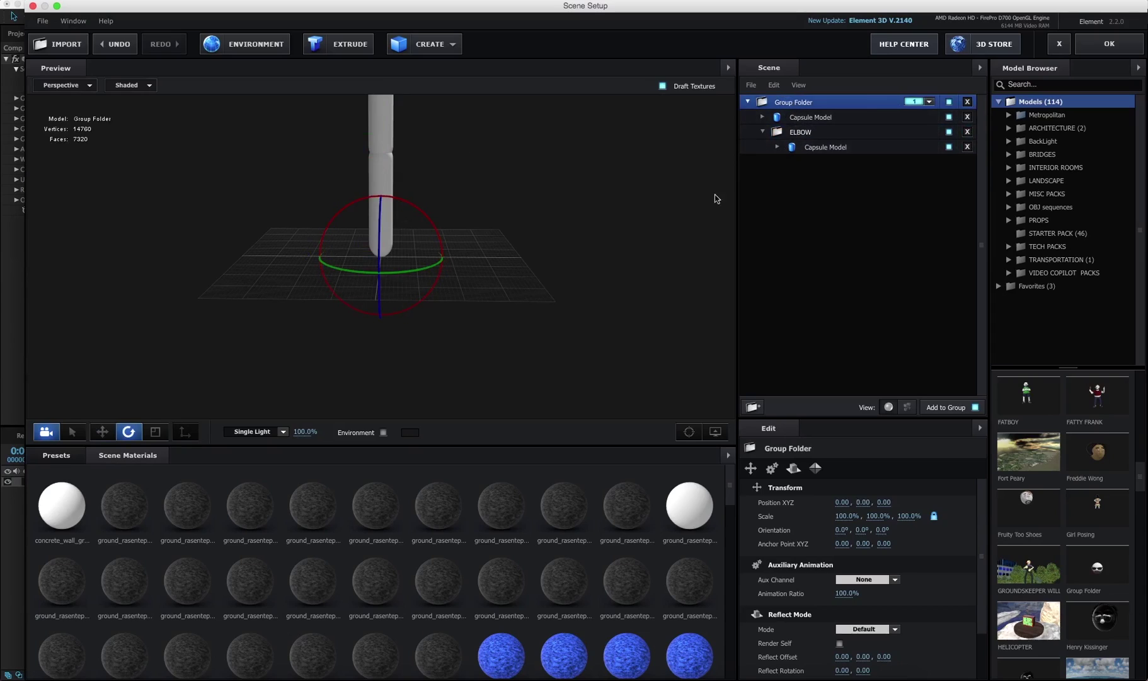
{"action": "left_click_drag", "start_coordinate": [410, 208], "coordinate": [559, 179]}
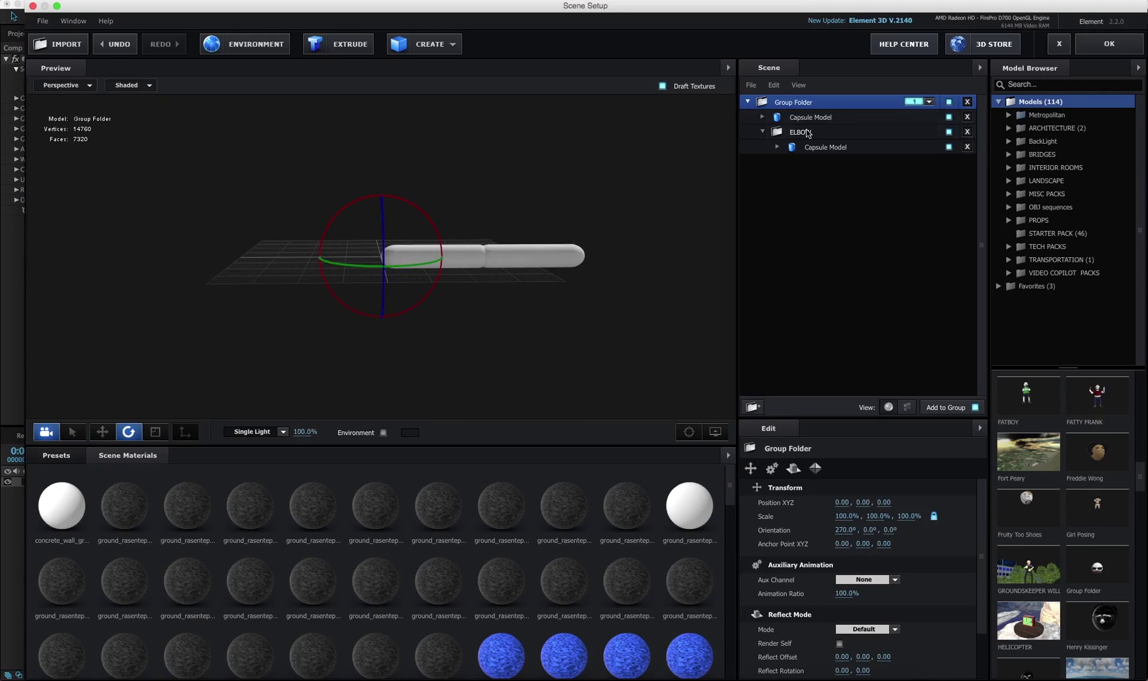
Slide the ELBOW capsule end to end with the upper capsule, undoing test rotations
{"action": "left_click", "coordinate": [807, 132]}
{"action": "left_click_drag", "start_coordinate": [502, 263], "coordinate": [585, 249]}
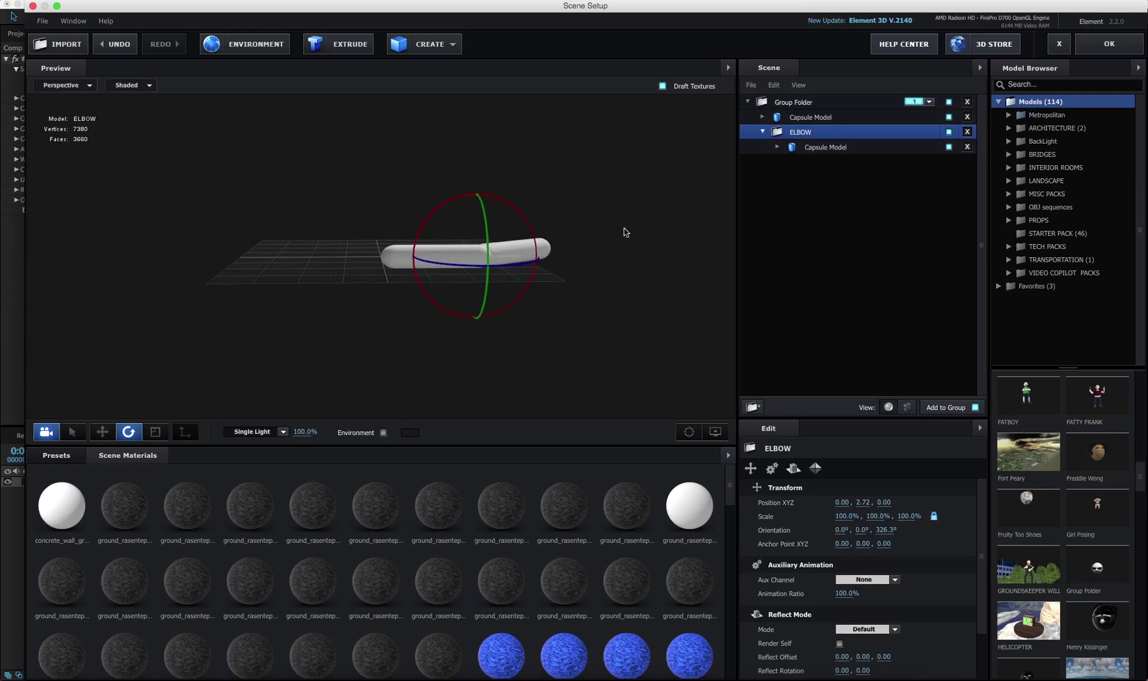
{"action": "key", "text": "super+z"}
{"action": "key", "text": "w"}
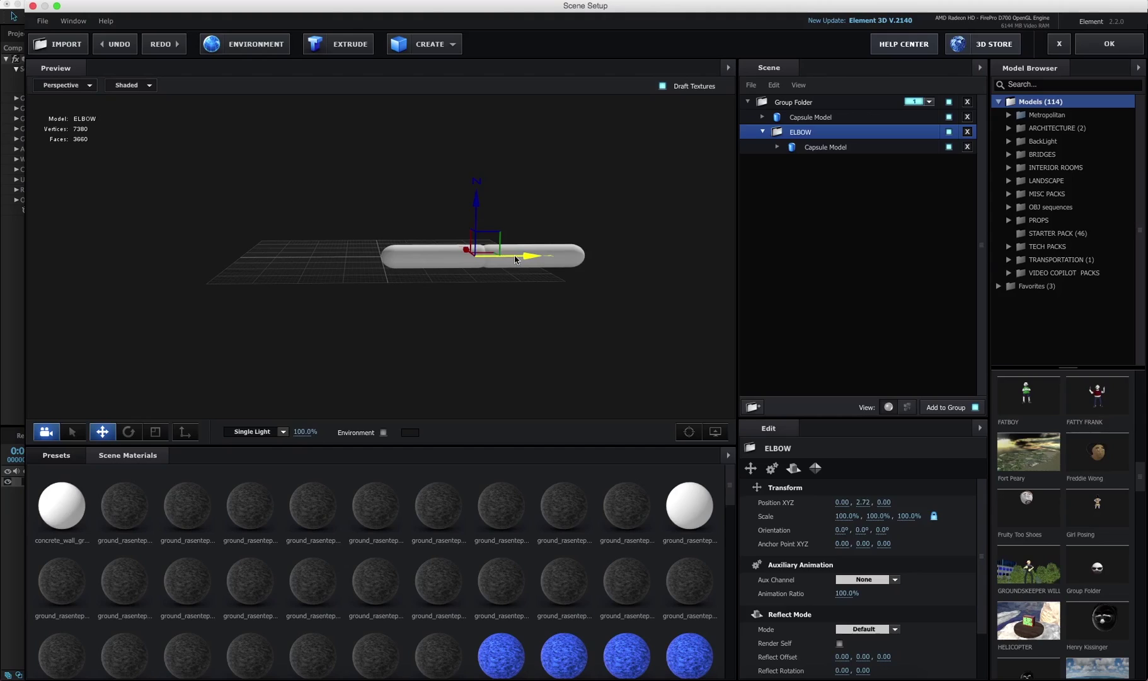
{"action": "left_click_drag", "start_coordinate": [516, 258], "coordinate": [538, 255]}
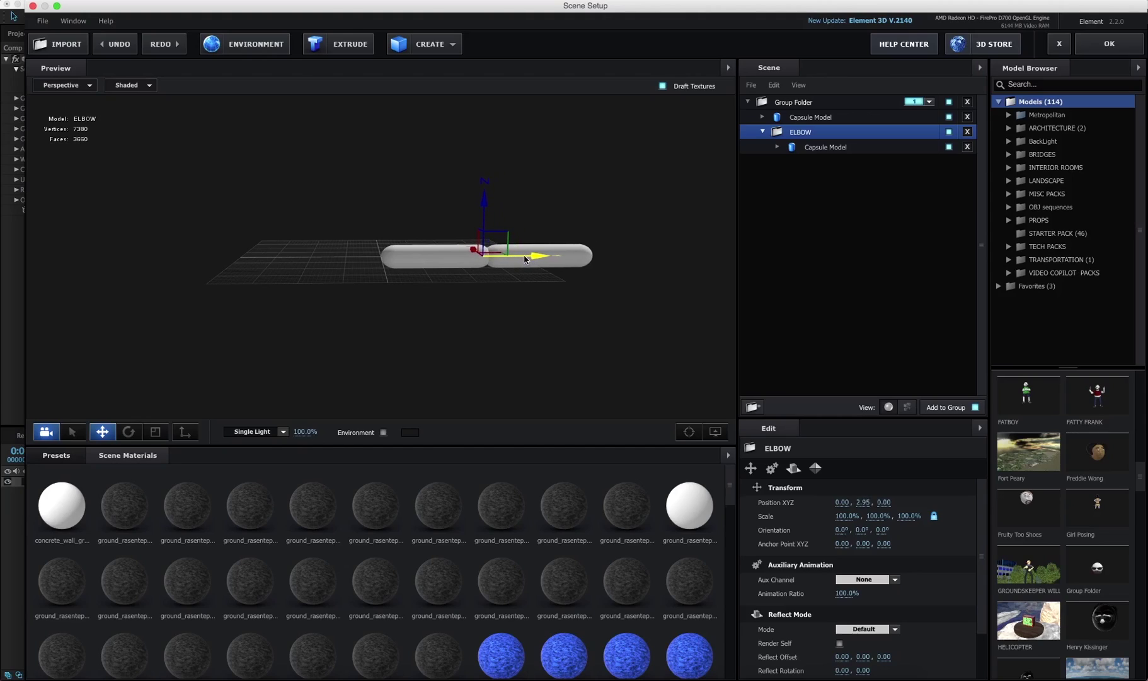
{"action": "key", "text": "e"}
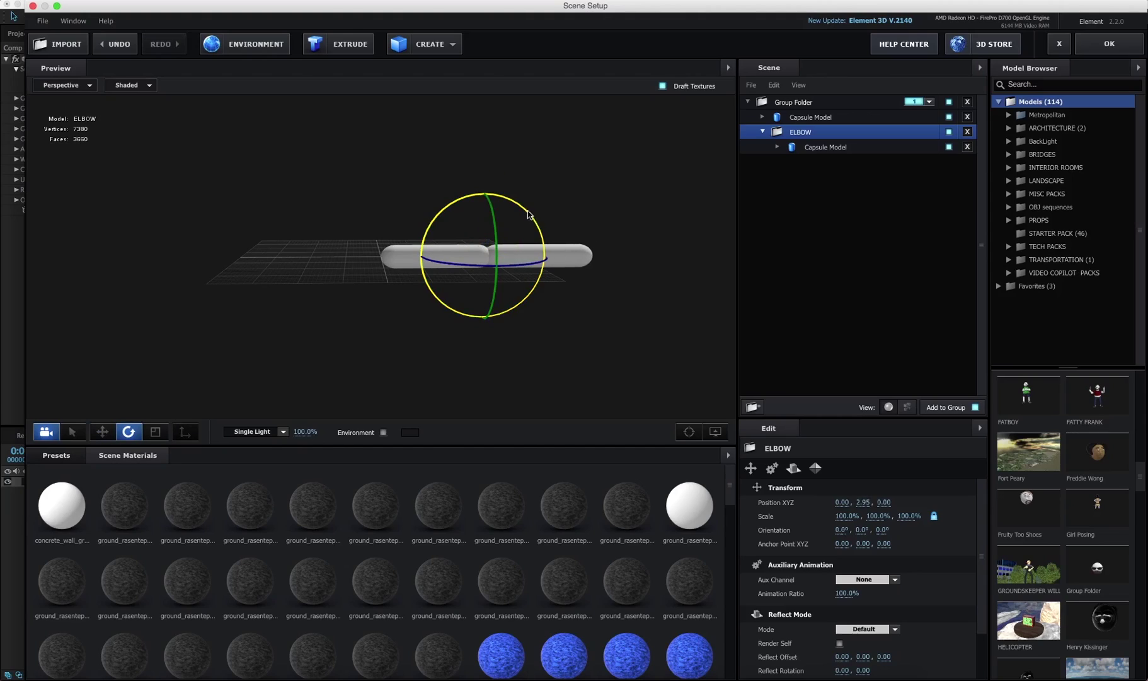
{"action": "left_click_drag", "start_coordinate": [528, 214], "coordinate": [482, 179]}
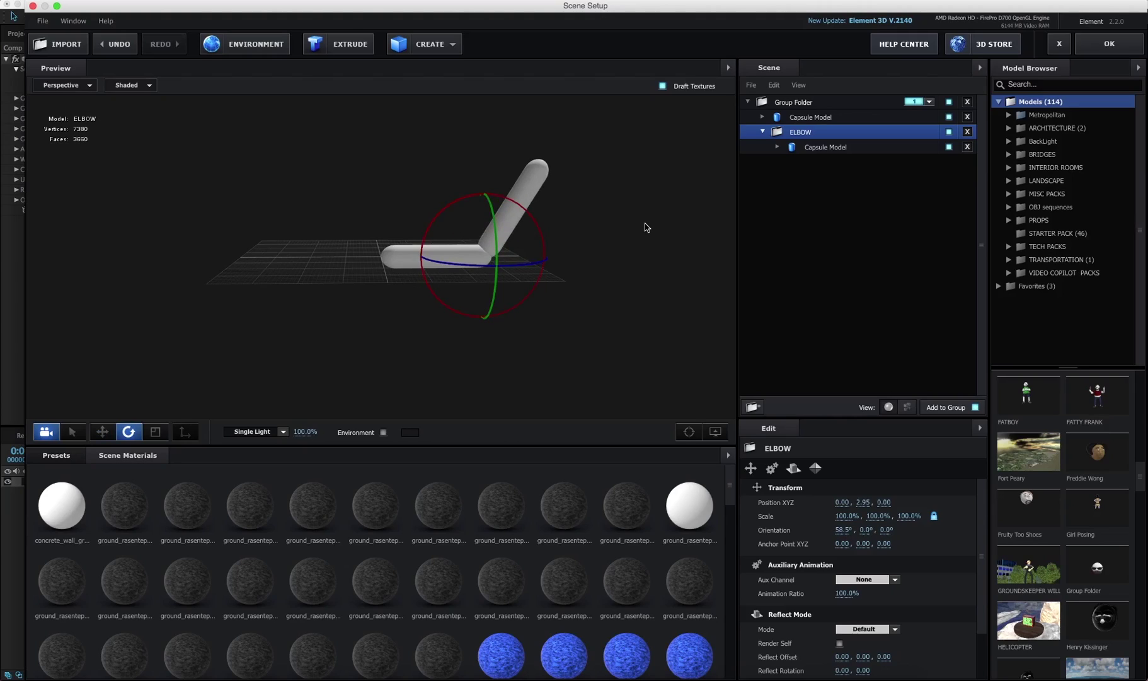
{"action": "key", "text": "super+z"}
Duplicate the arm Group Folder and rotate the copy 90° to point the other way
{"action": "left_click", "coordinate": [801, 105]}
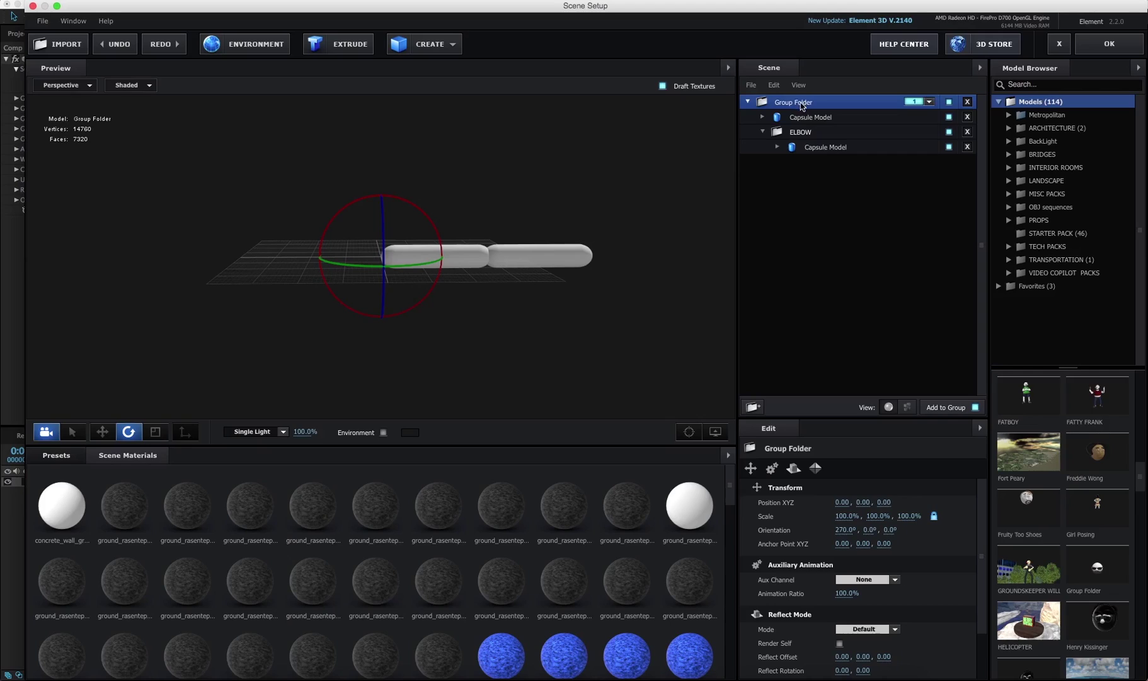
{"action": "key", "text": "w"}
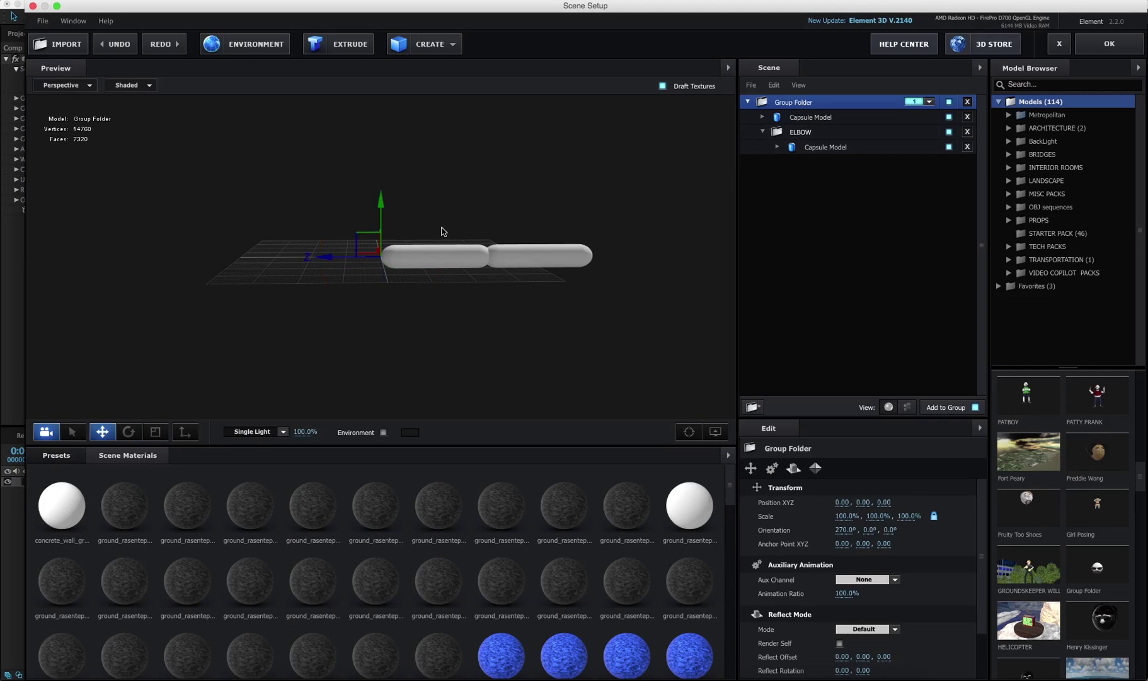
{"action": "key", "text": "e"}
{"action": "left_click_drag", "start_coordinate": [440, 234], "coordinate": [559, 235], "text": "alt"}
Move the copied arm and the original apart on Z, leaving a gap at the centre
{"action": "key", "text": "w"}
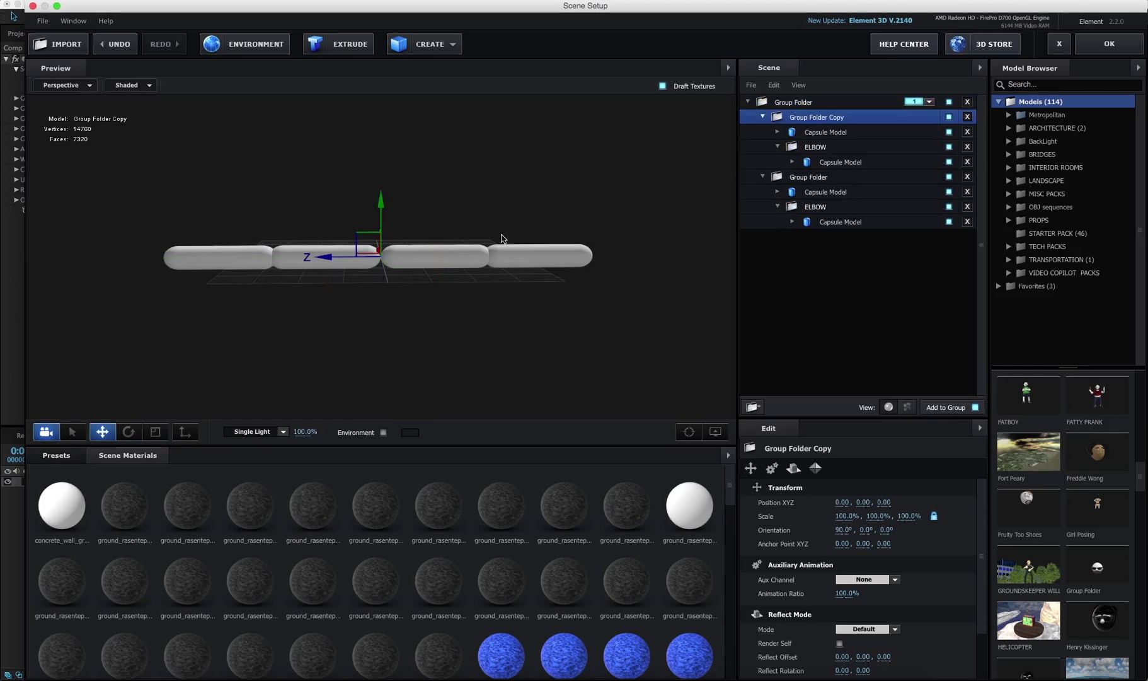
{"action": "left_click_drag", "start_coordinate": [336, 262], "coordinate": [360, 261]}
{"action": "left_click", "coordinate": [802, 178]}
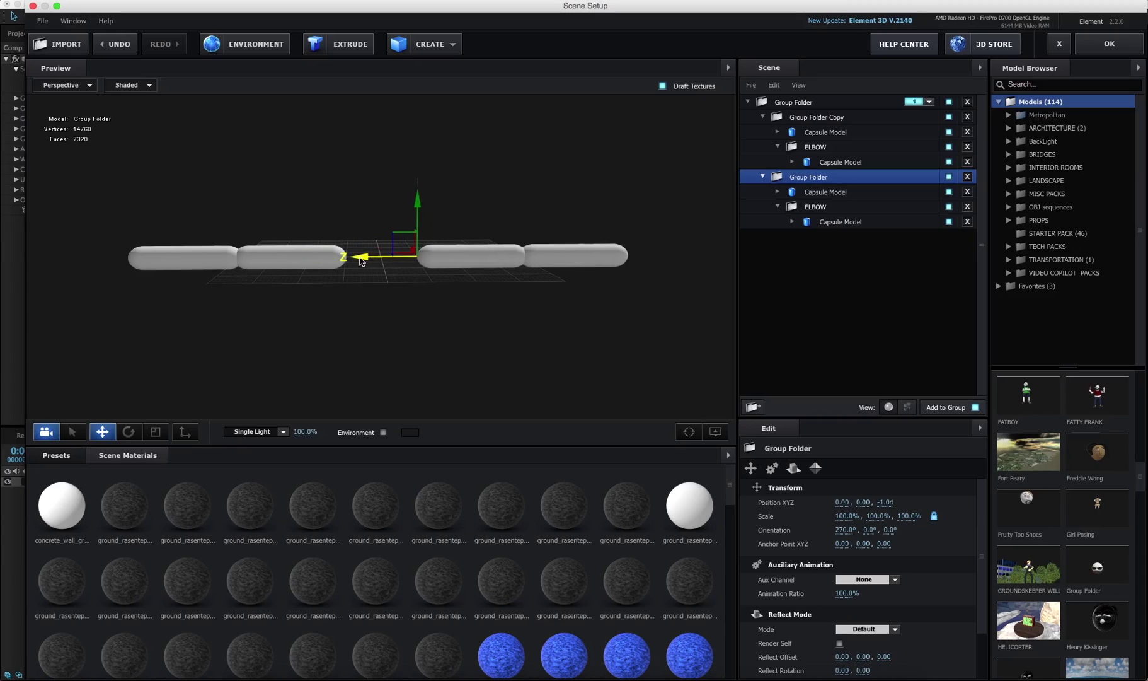
{"action": "left_click_drag", "start_coordinate": [468, 199], "coordinate": [530, 213]}
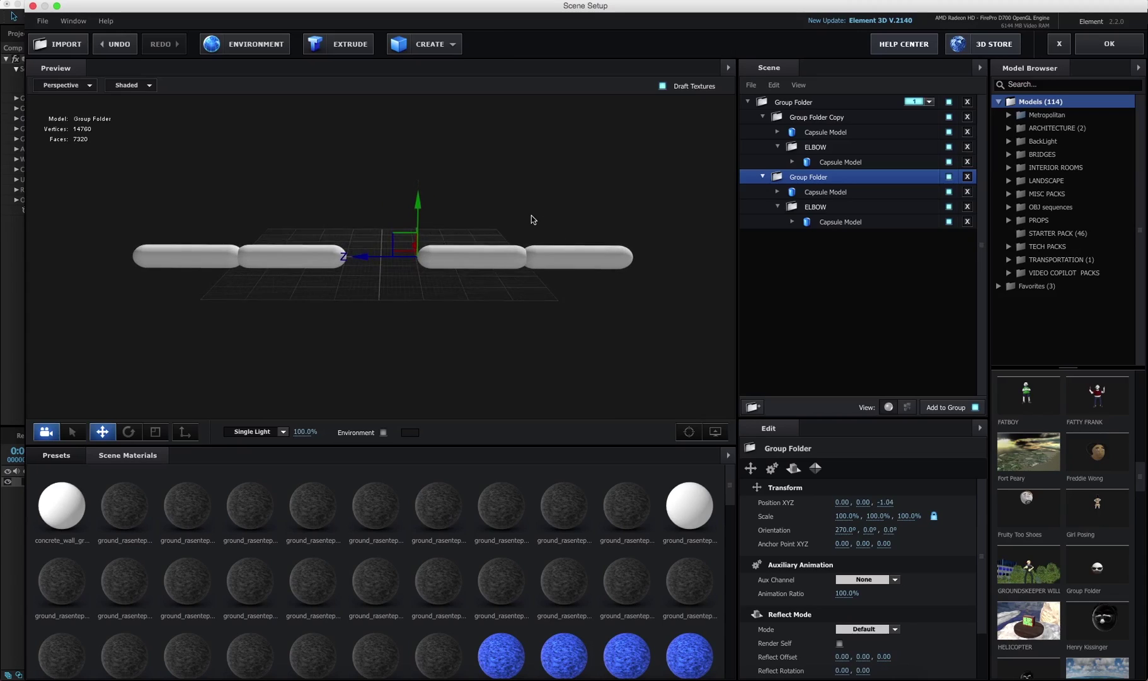
Rename the copied arm group RIGHT ARM and the original LEFT ARM
{"action": "right_click", "coordinate": [799, 119]}
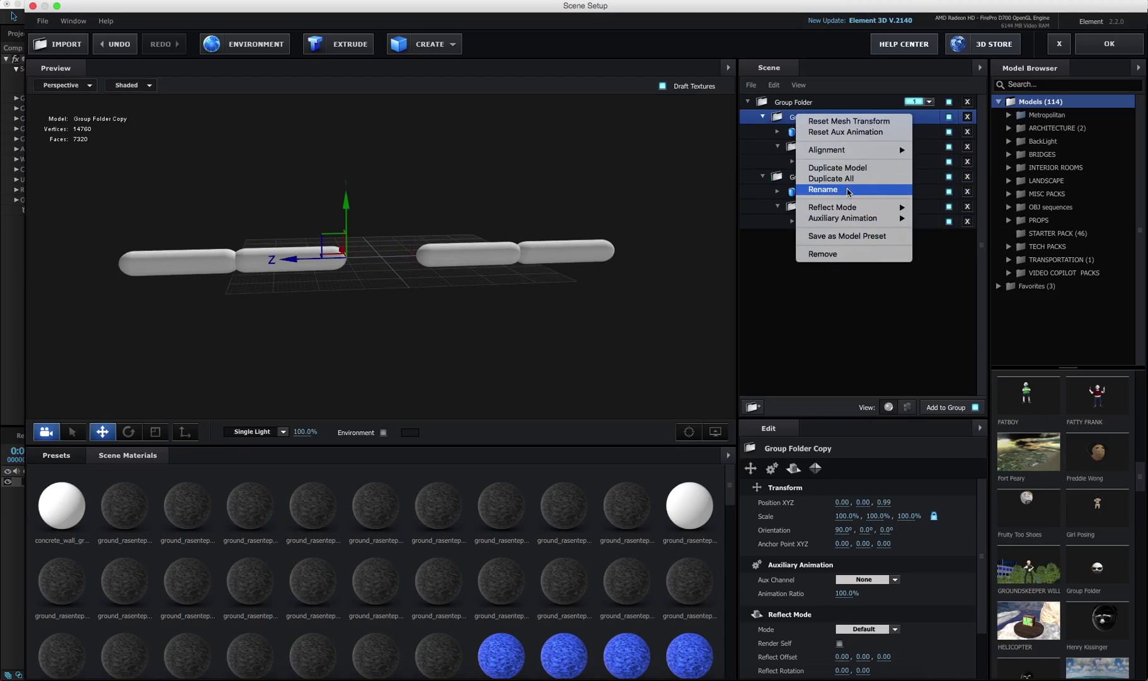
{"action": "left_click", "coordinate": [847, 189]}
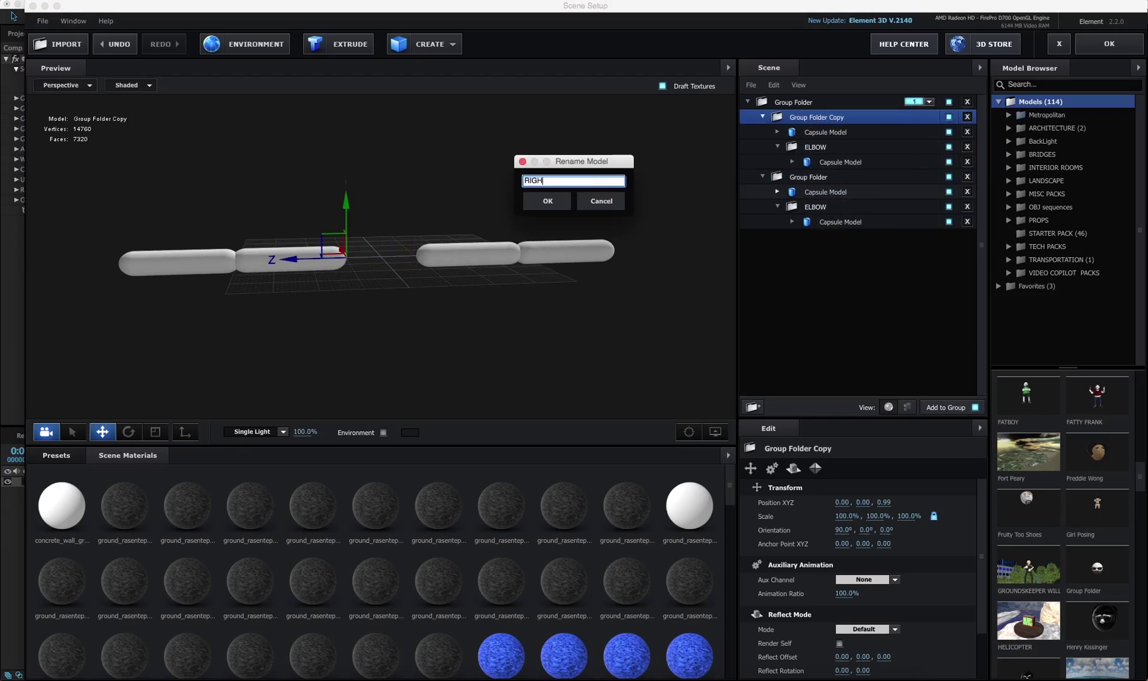
{"action": "key", "text": "Return"}
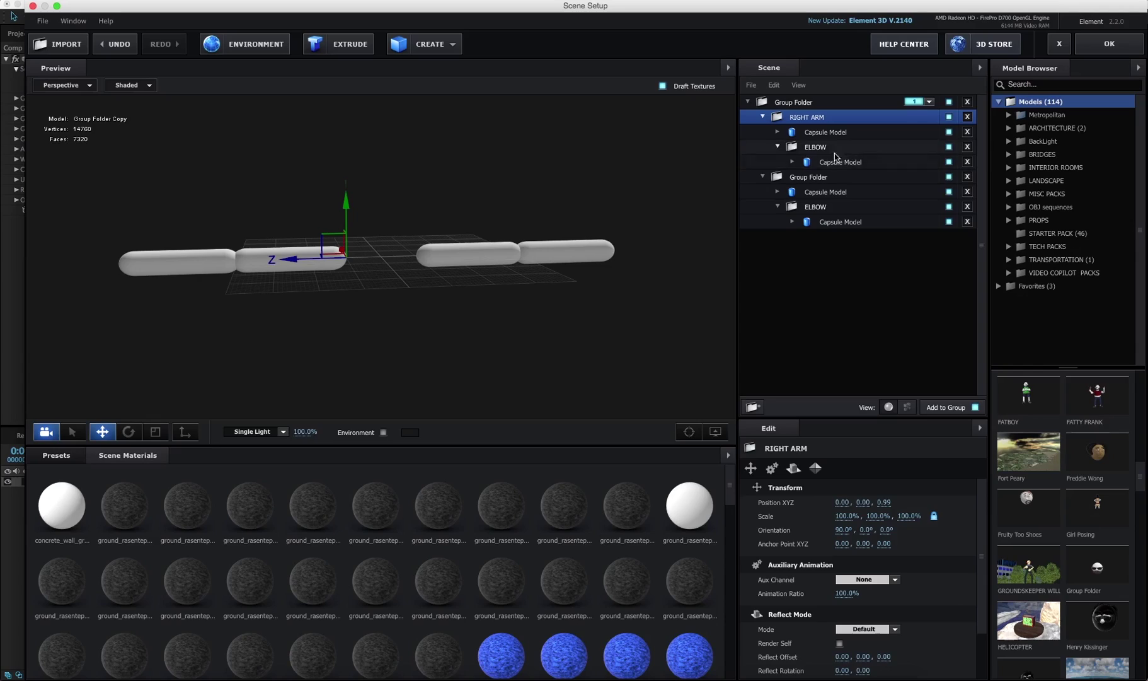
{"action": "right_click", "coordinate": [815, 177]}
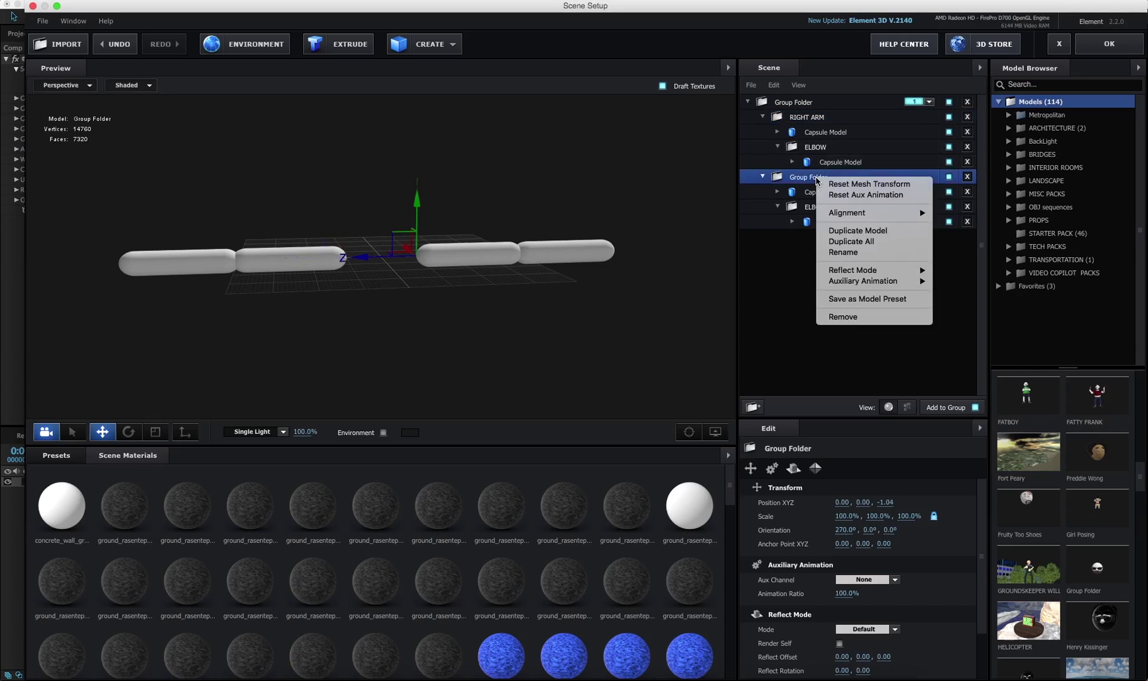
{"action": "left_click", "coordinate": [867, 252]}
{"action": "type", "text": "LEFT AR"}
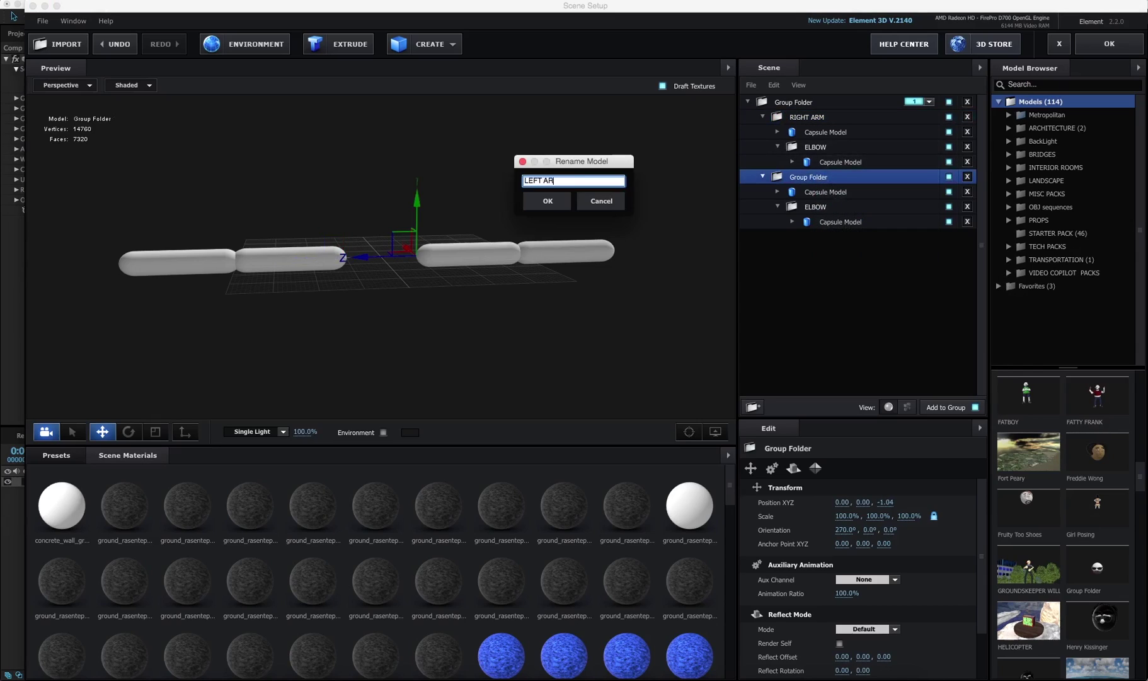
{"action": "type", "text": "M"}
{"action": "key", "text": "Return"}
Collapse the RIGHT ARM and LEFT ARM folders and inspect the arms
{"action": "left_click", "coordinate": [818, 104]}
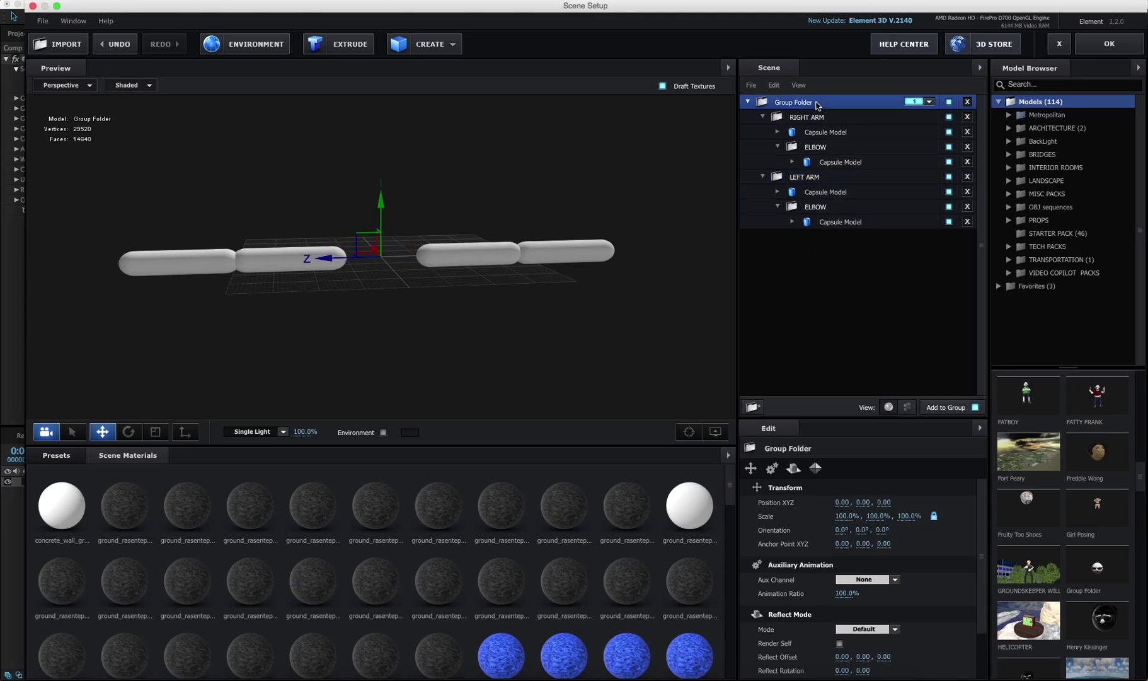
{"action": "left_click", "coordinate": [763, 117]}
{"action": "left_click", "coordinate": [762, 132]}
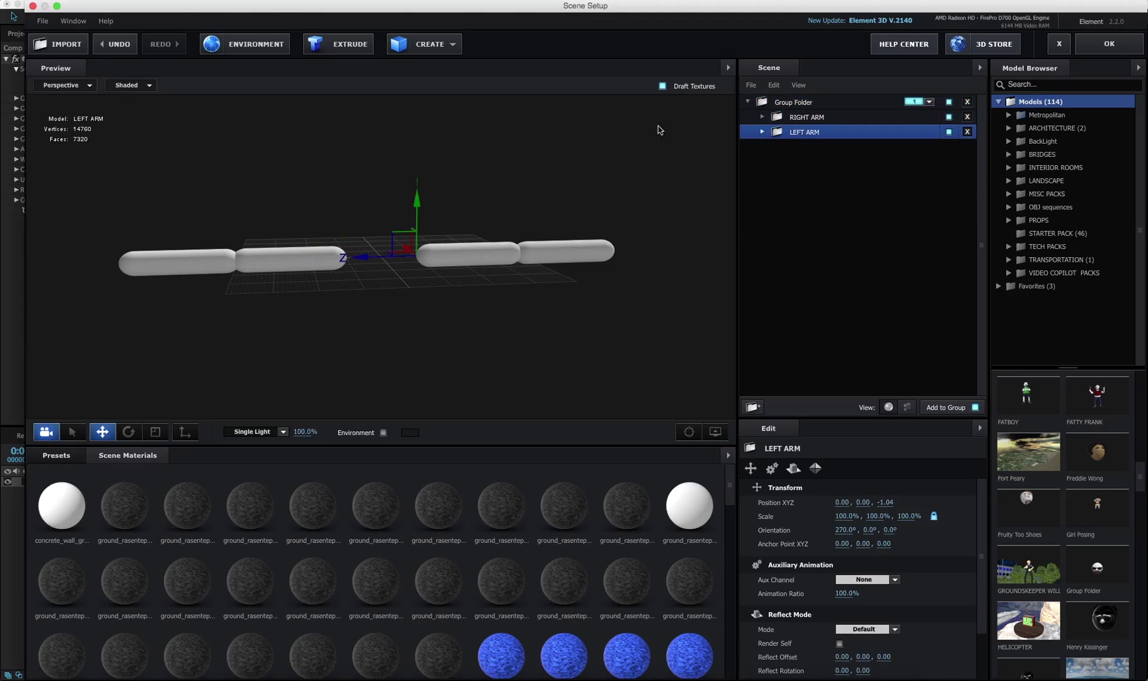
{"action": "left_click", "coordinate": [762, 104]}
{"action": "left_click_drag", "start_coordinate": [552, 167], "coordinate": [526, 172]}
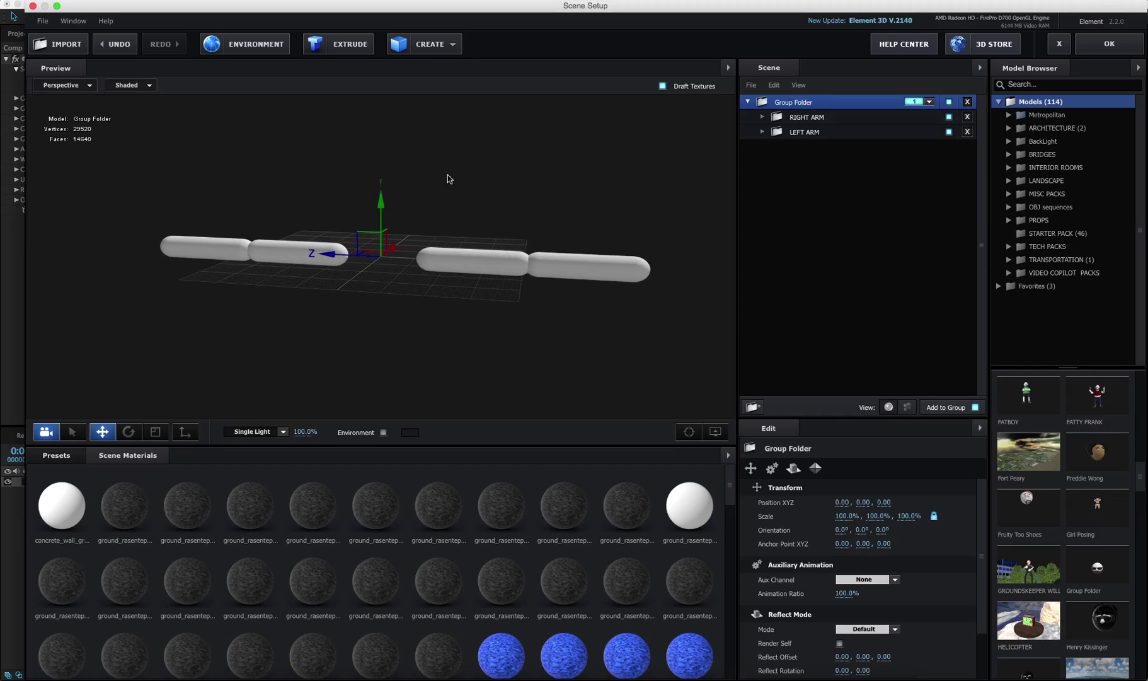
Add a body capsule and scale it tall and wide along Y and Z
{"action": "left_click", "coordinate": [428, 45]}
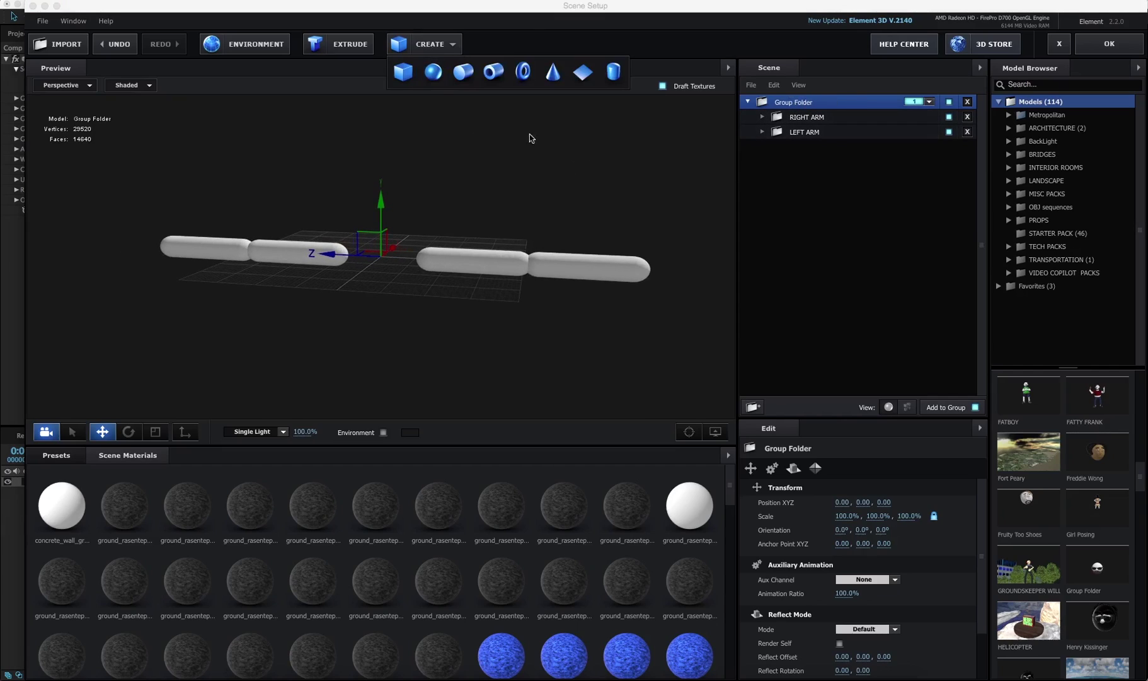
{"action": "left_click", "coordinate": [616, 73]}
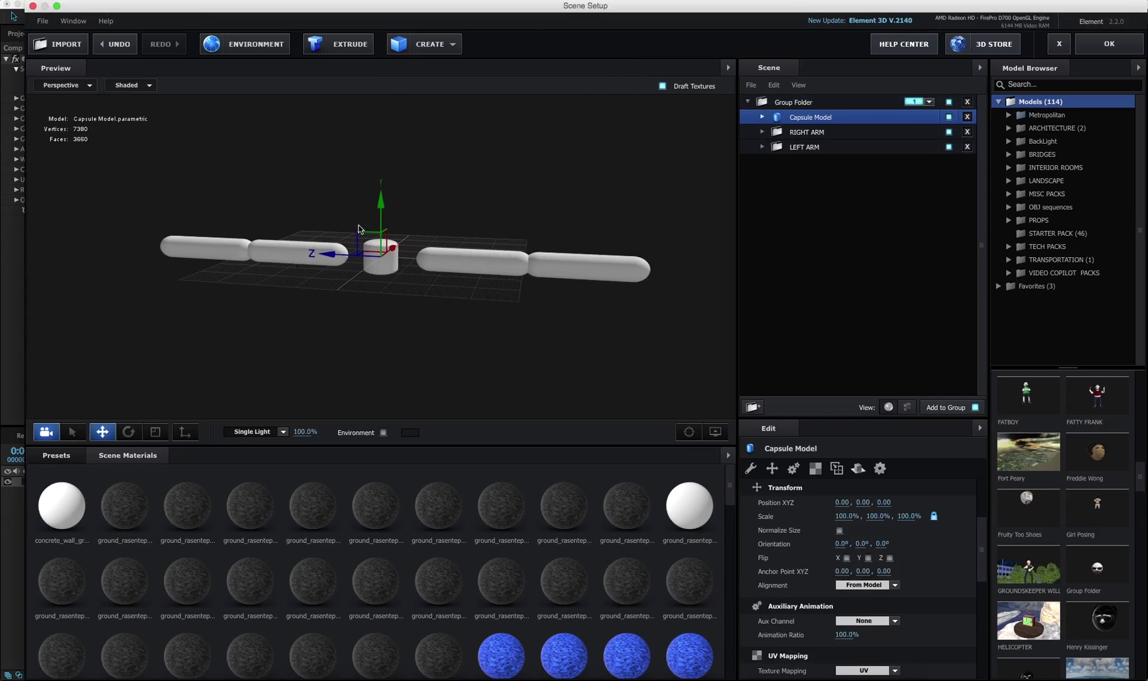
{"action": "key", "text": "r"}
{"action": "left_click_drag", "start_coordinate": [449, 165], "coordinate": [310, 181]}
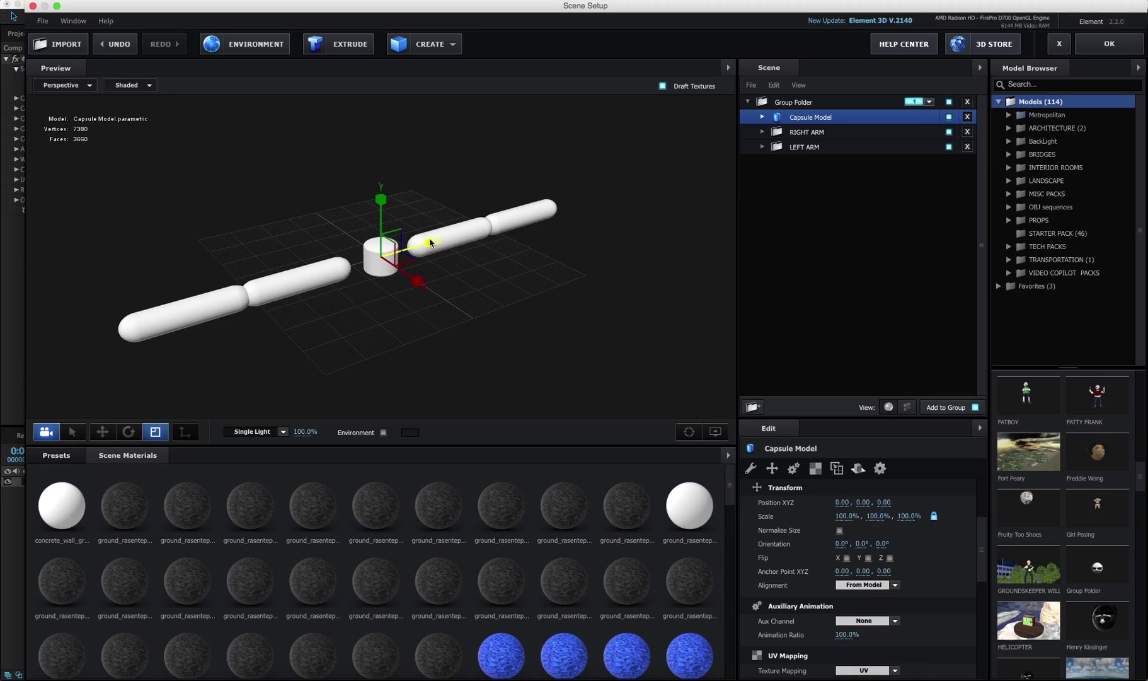
{"action": "left_click_drag", "start_coordinate": [431, 245], "coordinate": [267, 211]}
{"action": "left_click_drag", "start_coordinate": [380, 199], "coordinate": [386, 140]}
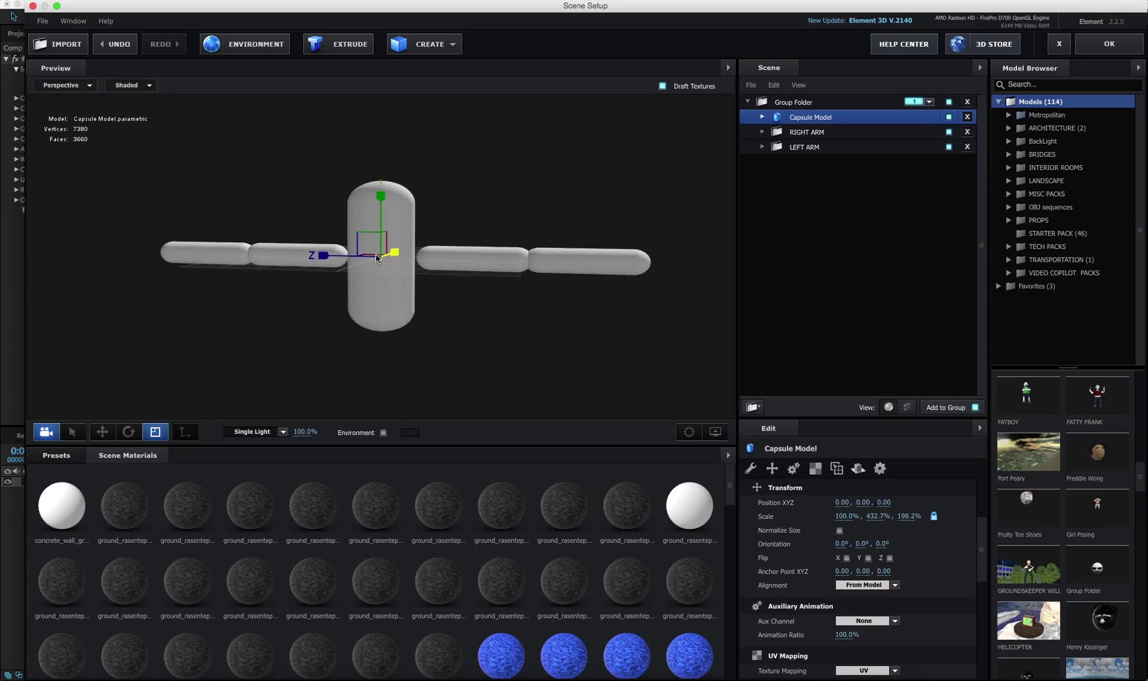
{"action": "left_click_drag", "start_coordinate": [322, 256], "coordinate": [324, 256]}
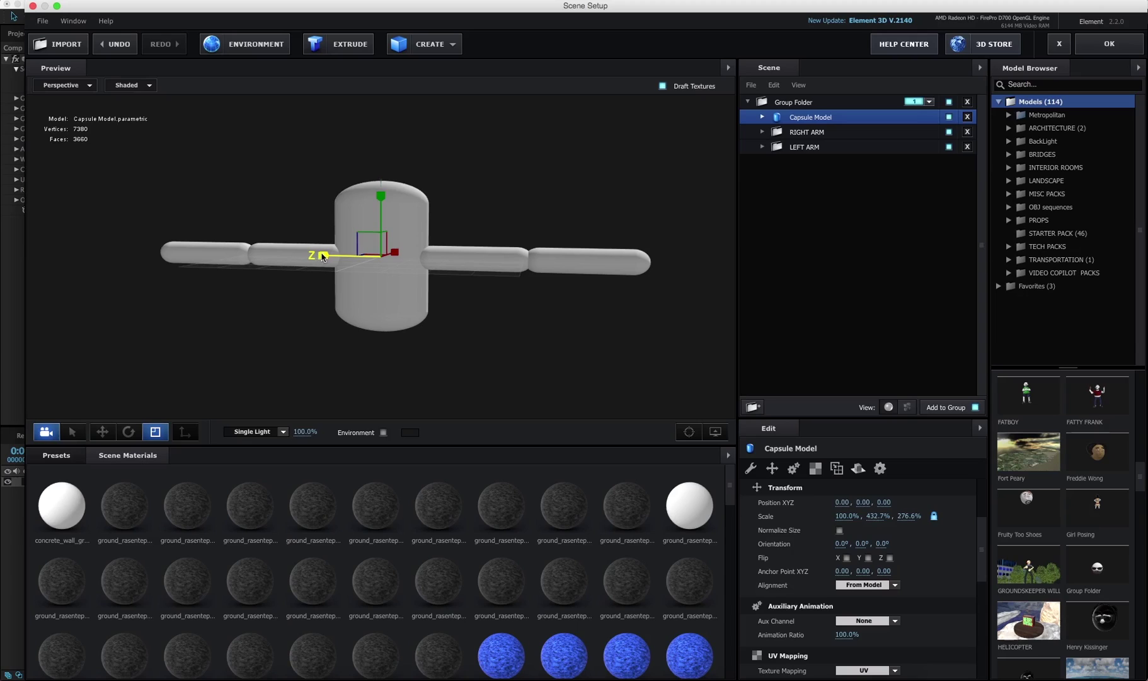
Lower the body capsule to Y -1.87 between the arms, stretching it slightly taller
{"action": "key", "text": "w"}
{"action": "left_click_drag", "start_coordinate": [381, 200], "coordinate": [379, 263]}
{"action": "mouse_move", "coordinate": [464, 210]}
{"action": "left_mouse_down"}
{"action": "mouse_move", "coordinate": [551, 195]}
{"action": "mouse_move", "coordinate": [651, 207]}
{"action": "mouse_move", "coordinate": [463, 199]}
{"action": "mouse_move", "coordinate": [482, 205]}
{"action": "left_mouse_up"}
{"action": "scroll", "coordinate": [472, 205], "scroll_direction": "down", "scroll_amount": 5}
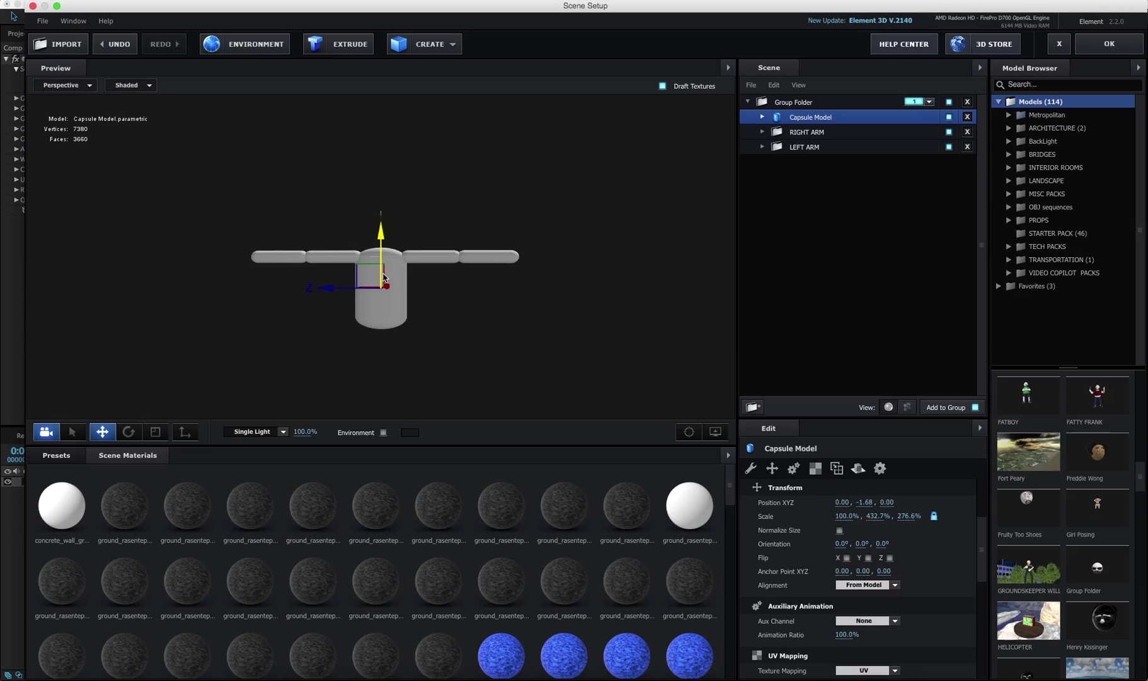
{"action": "key", "text": "r"}
{"action": "left_click_drag", "start_coordinate": [386, 276], "coordinate": [385, 237]}
{"action": "key", "text": "w"}
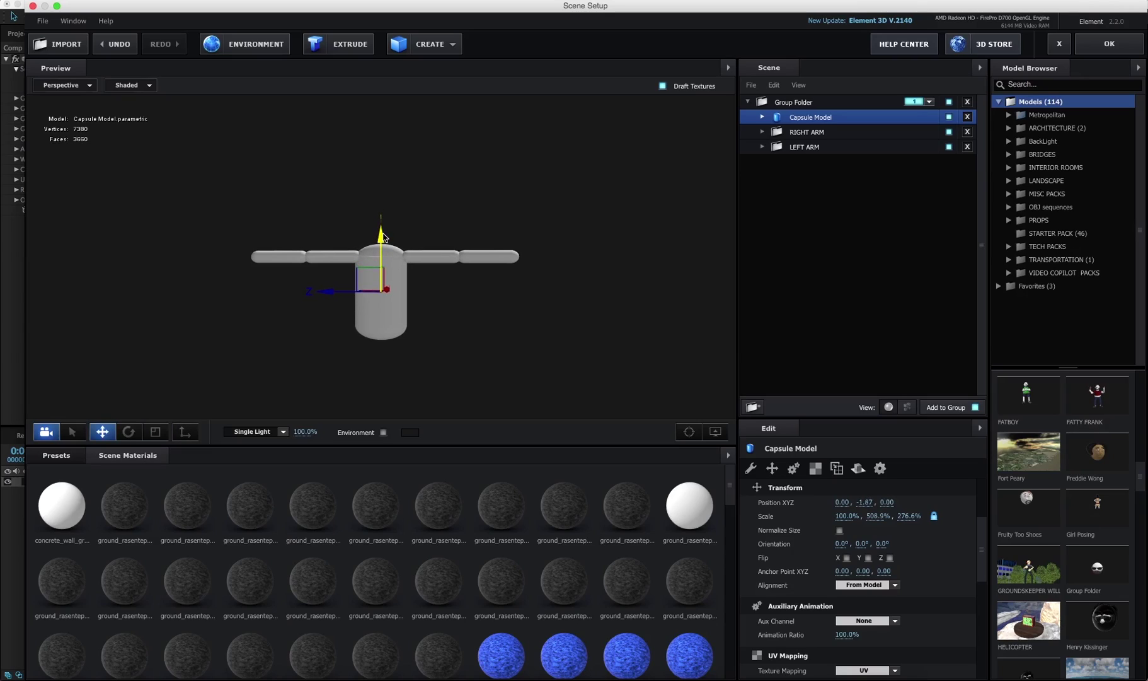
{"action": "middle_click_drag", "start_coordinate": [542, 285], "coordinate": [498, 270]}
Add a sphere inside the RIGHT ARM's ELBOW group and move it to the elbow joint
{"action": "left_click", "coordinate": [764, 133]}
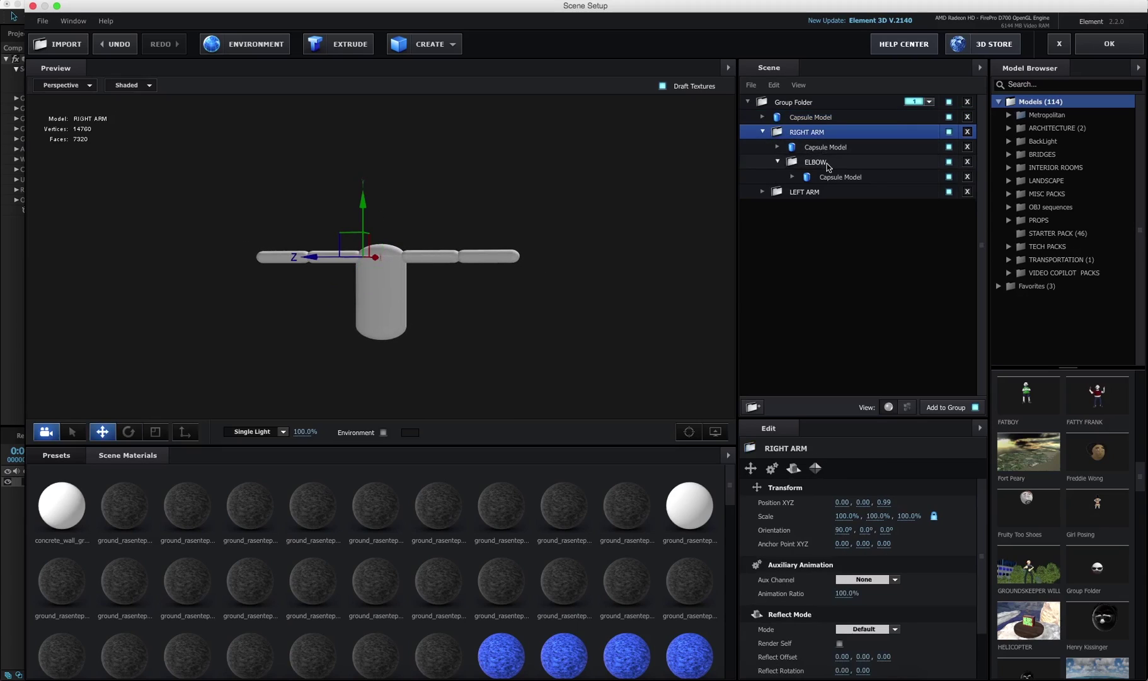
{"action": "left_click", "coordinate": [815, 162]}
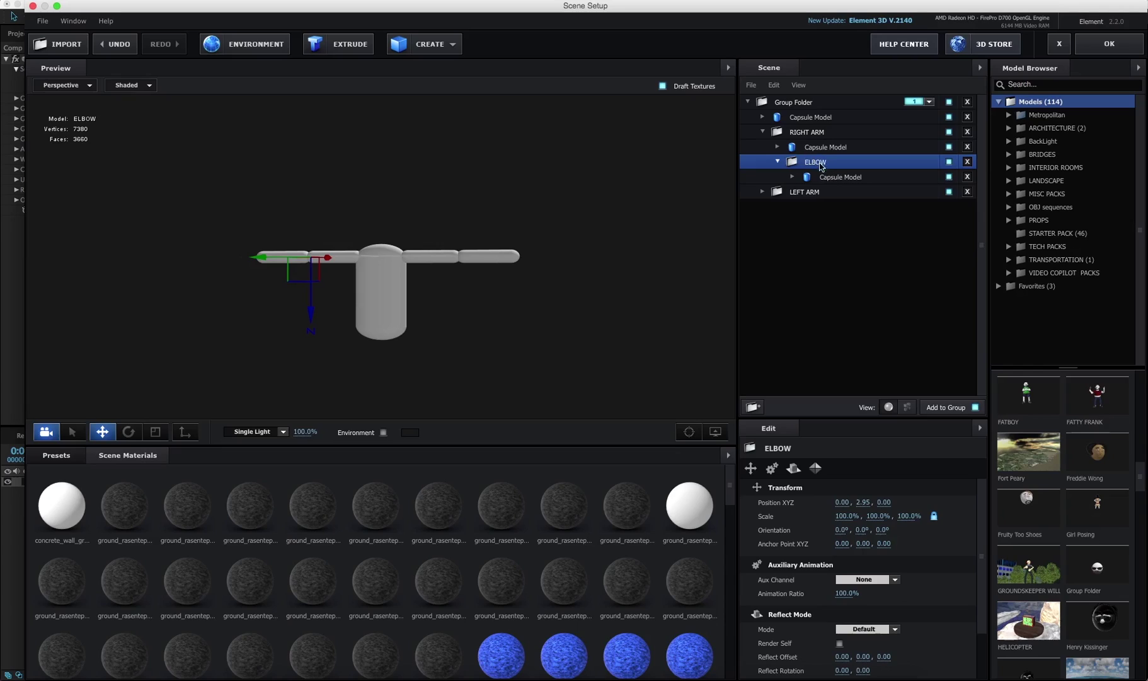
{"action": "left_click", "coordinate": [441, 43]}
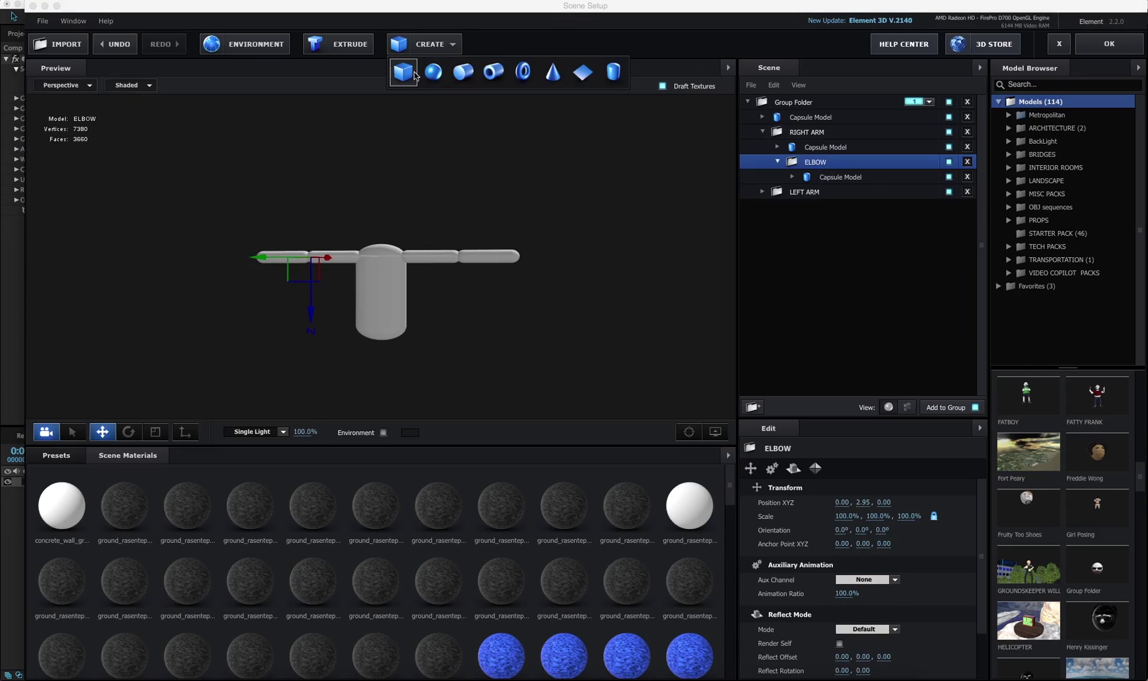
{"action": "left_click", "coordinate": [431, 70]}
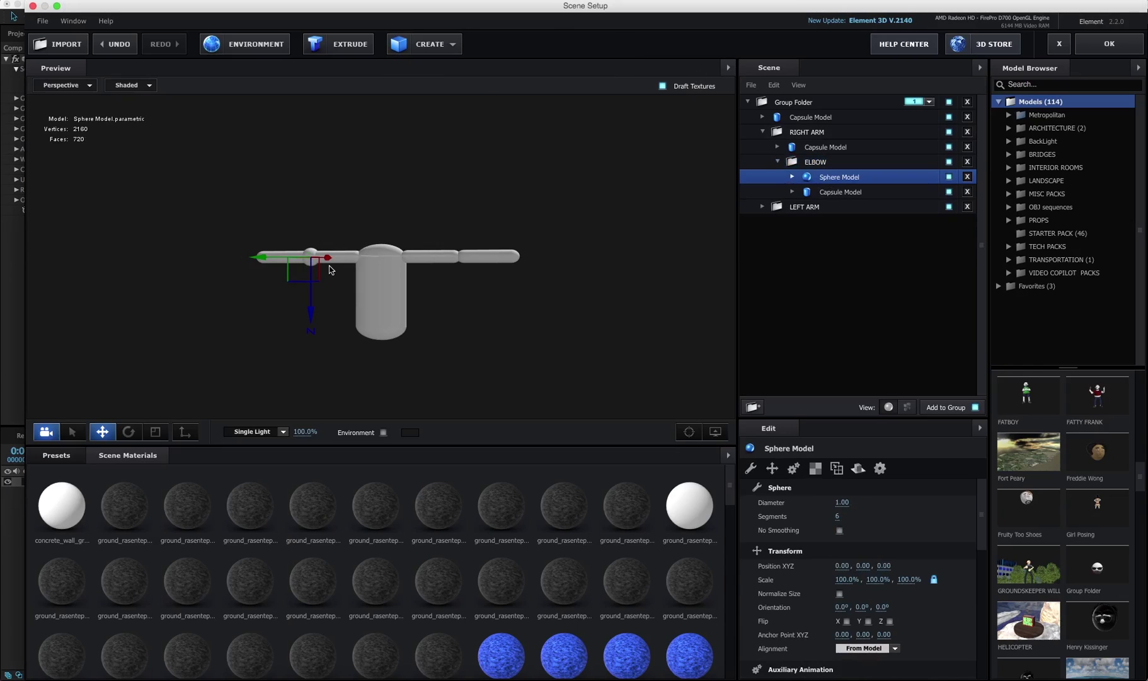
{"action": "left_click_drag", "start_coordinate": [285, 259], "coordinate": [222, 262]}
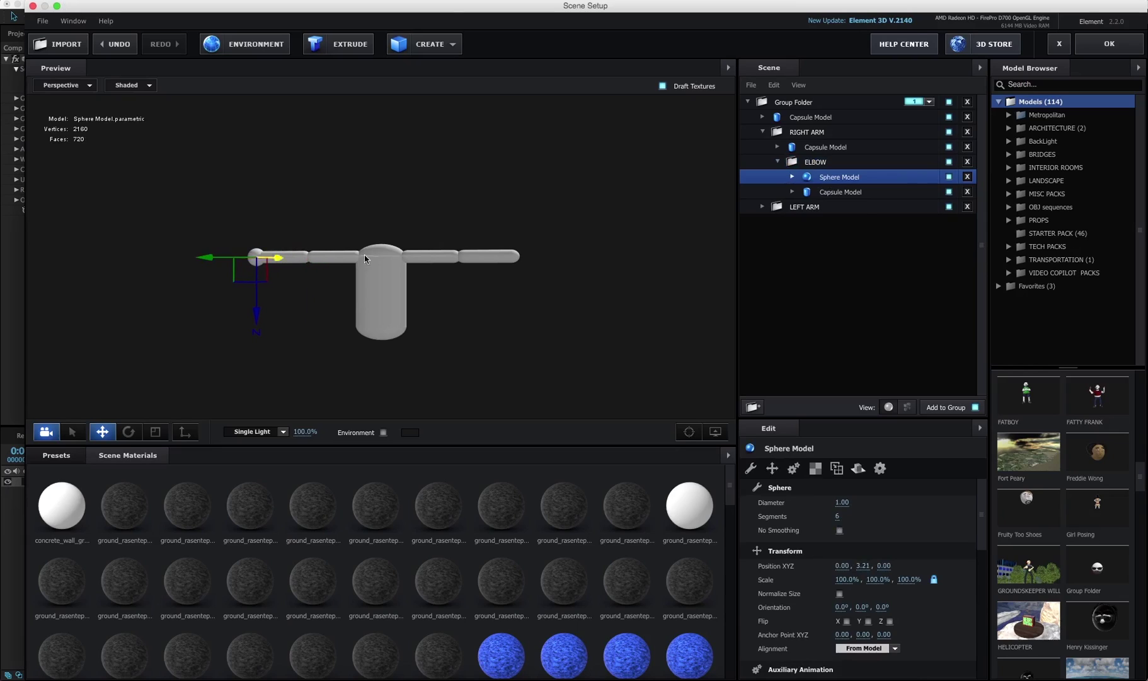
Undo a test elbow rotation, then delete the sphere joint from the ELBOW group
{"action": "left_click", "coordinate": [821, 163]}
{"action": "key", "text": "e"}
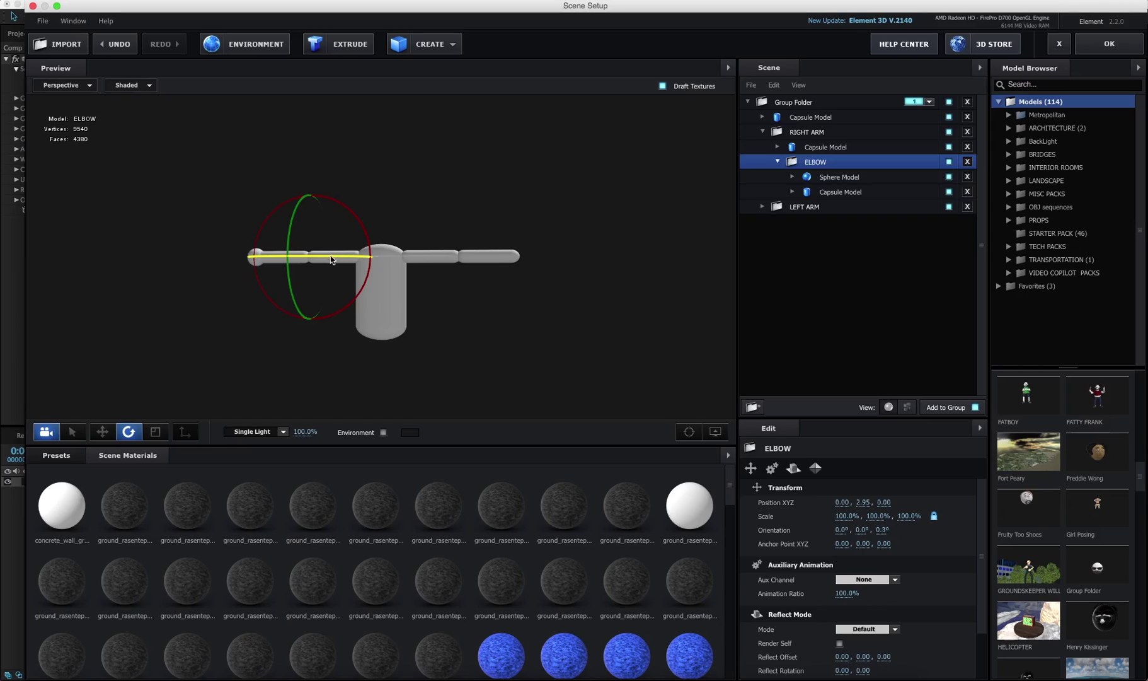
{"action": "key", "text": "super+z"}
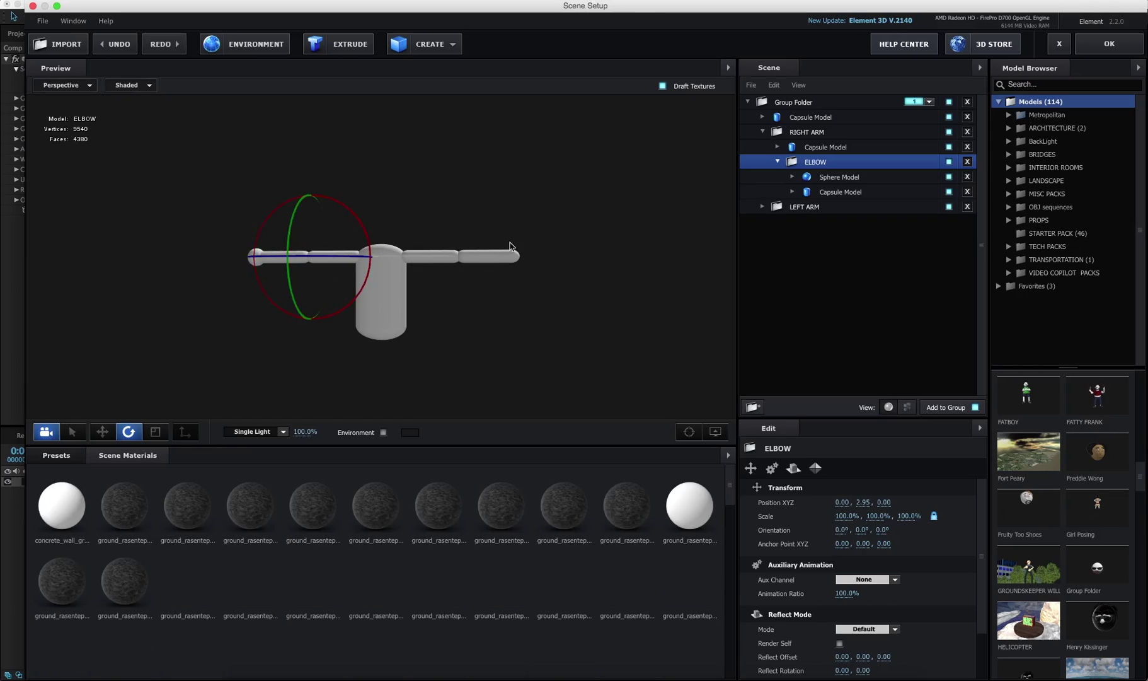
{"action": "left_click", "coordinate": [491, 253]}
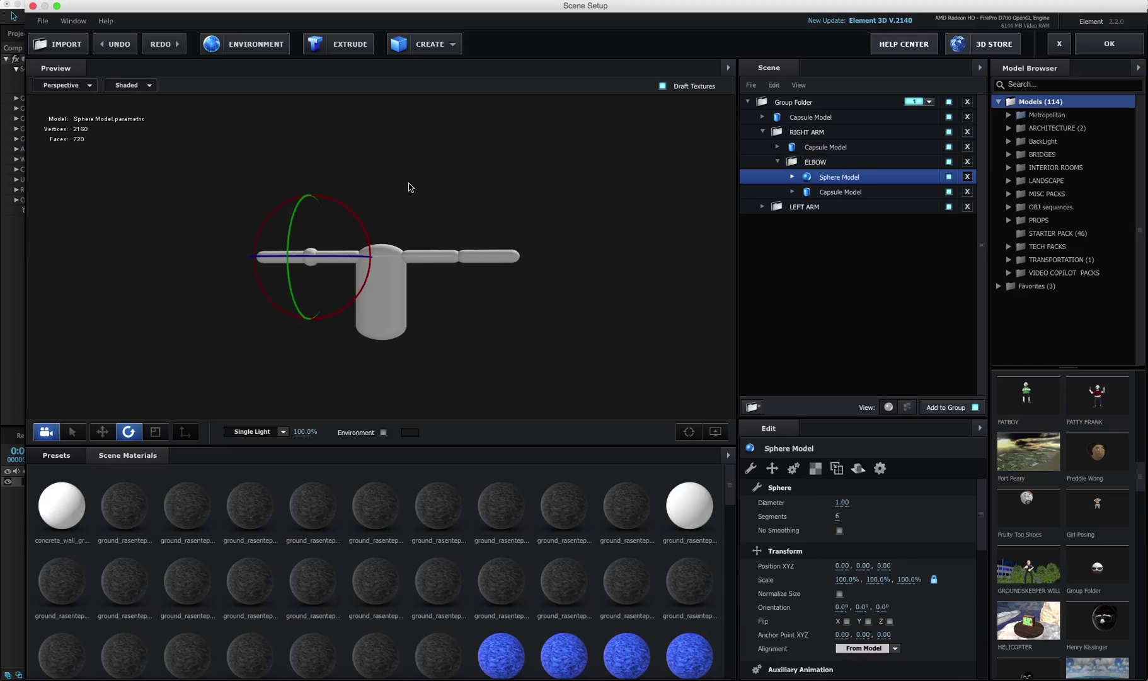
{"action": "key", "text": "Delete"}
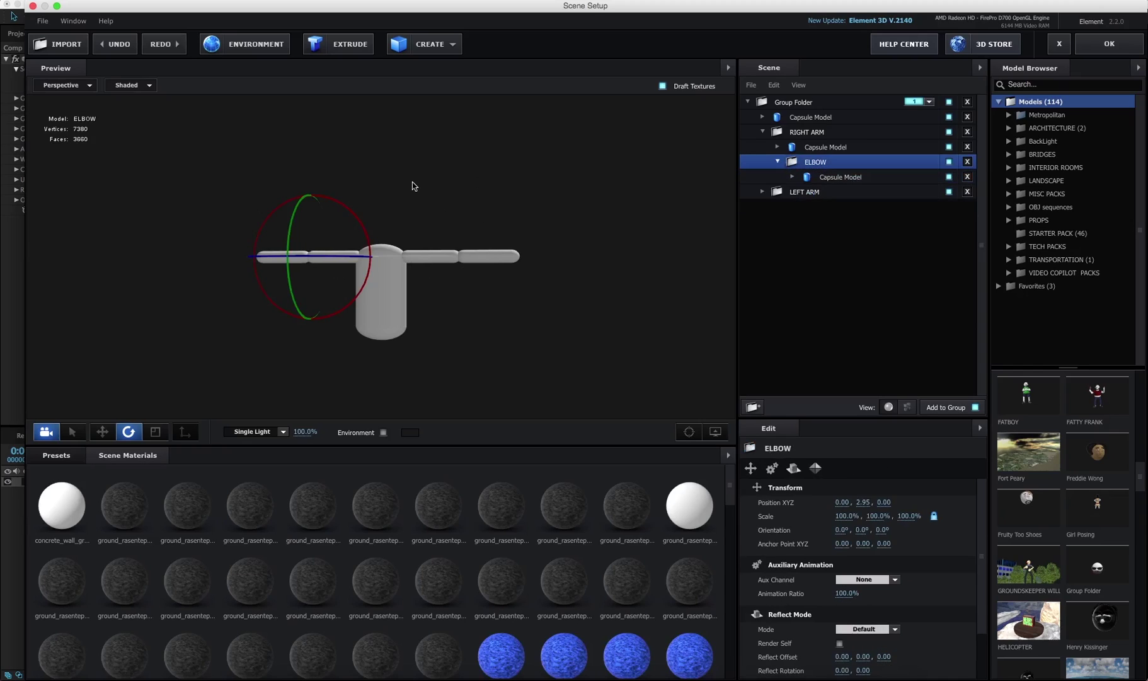
{"action": "left_click", "coordinate": [806, 132]}
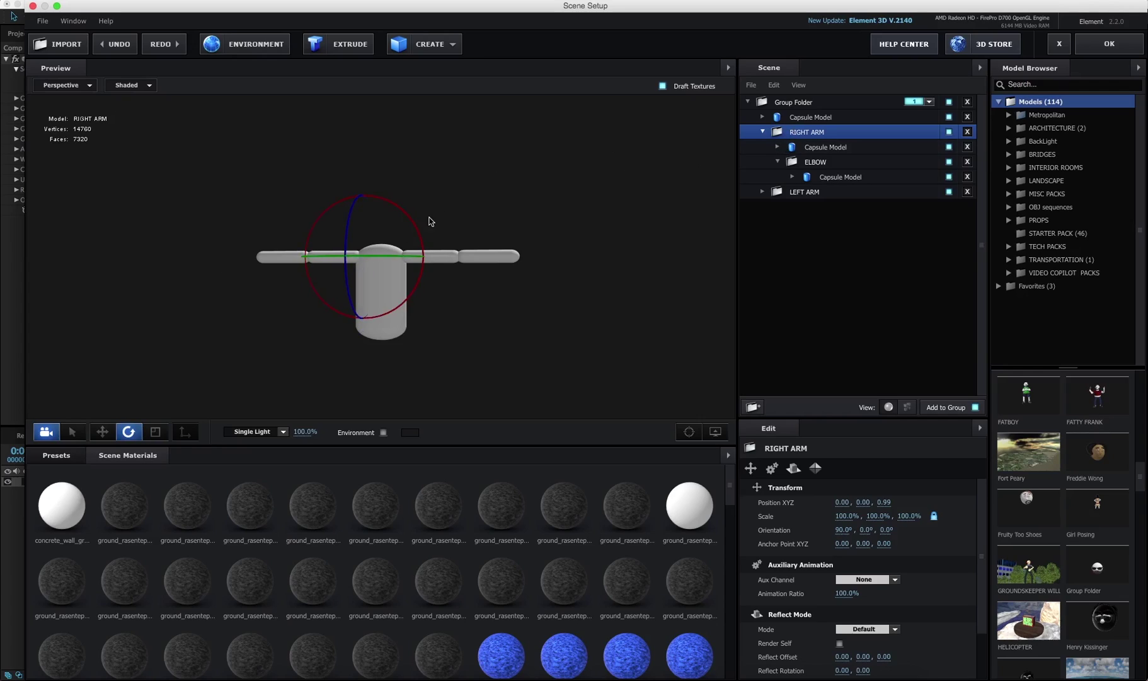
Flip a copy of RIGHT ARM 180° and lower it below the body to Y -4.06
{"action": "left_click_drag", "start_coordinate": [412, 222], "coordinate": [271, 106], "text": "alt"}
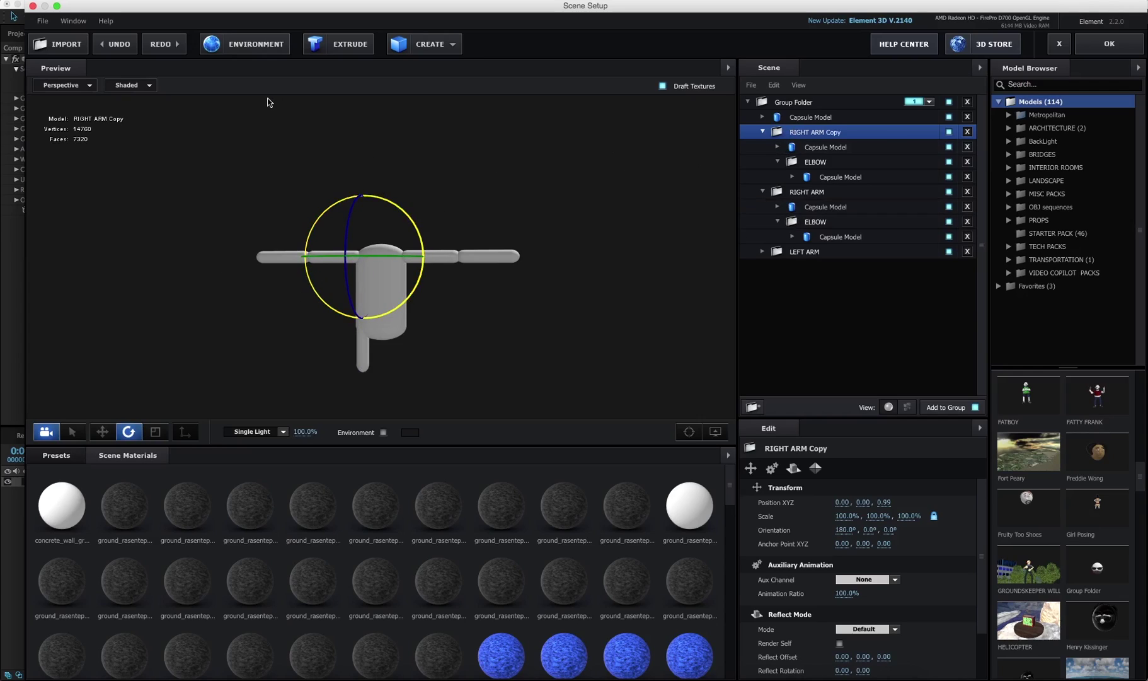
{"action": "key", "text": "w"}
{"action": "left_click_drag", "start_coordinate": [363, 193], "coordinate": [358, 270]}
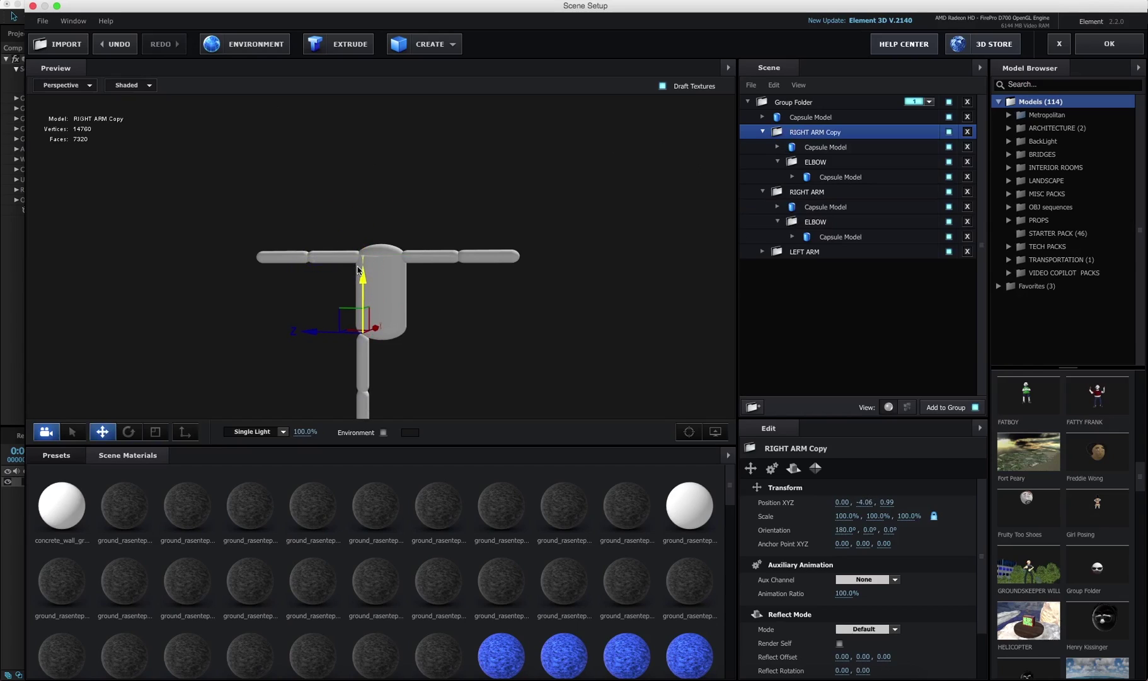
{"action": "scroll", "coordinate": [426, 269], "scroll_direction": "down", "scroll_amount": 2}
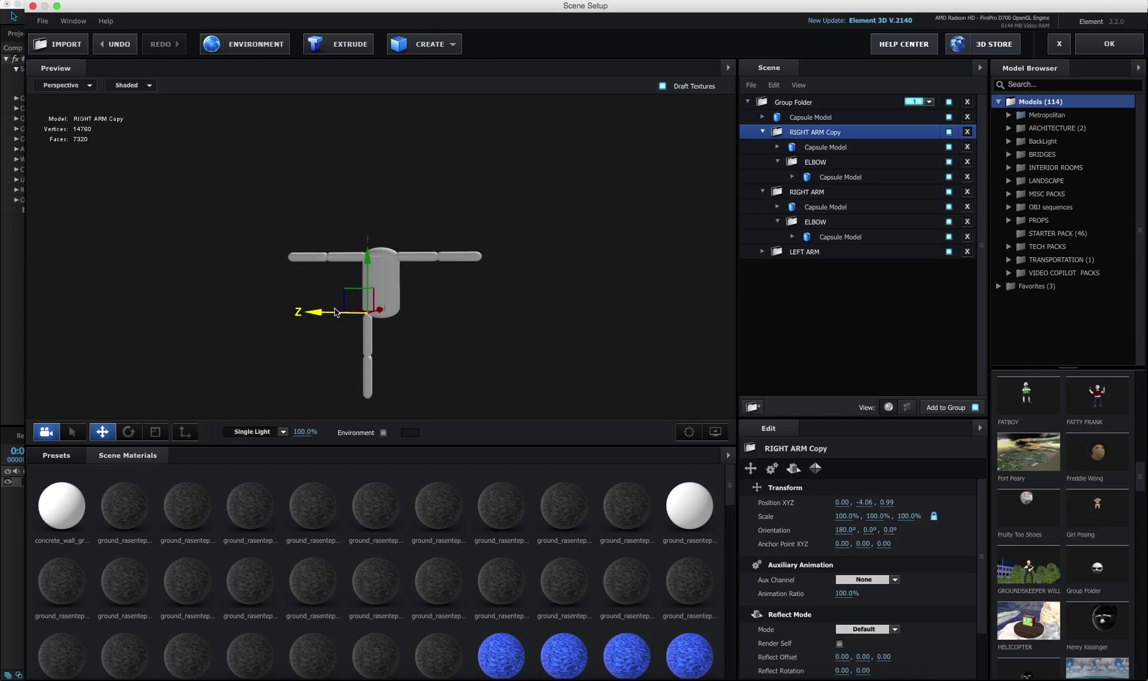
{"action": "key", "text": "ctrl+d"}
{"action": "left_click_drag", "start_coordinate": [335, 312], "coordinate": [363, 318]}
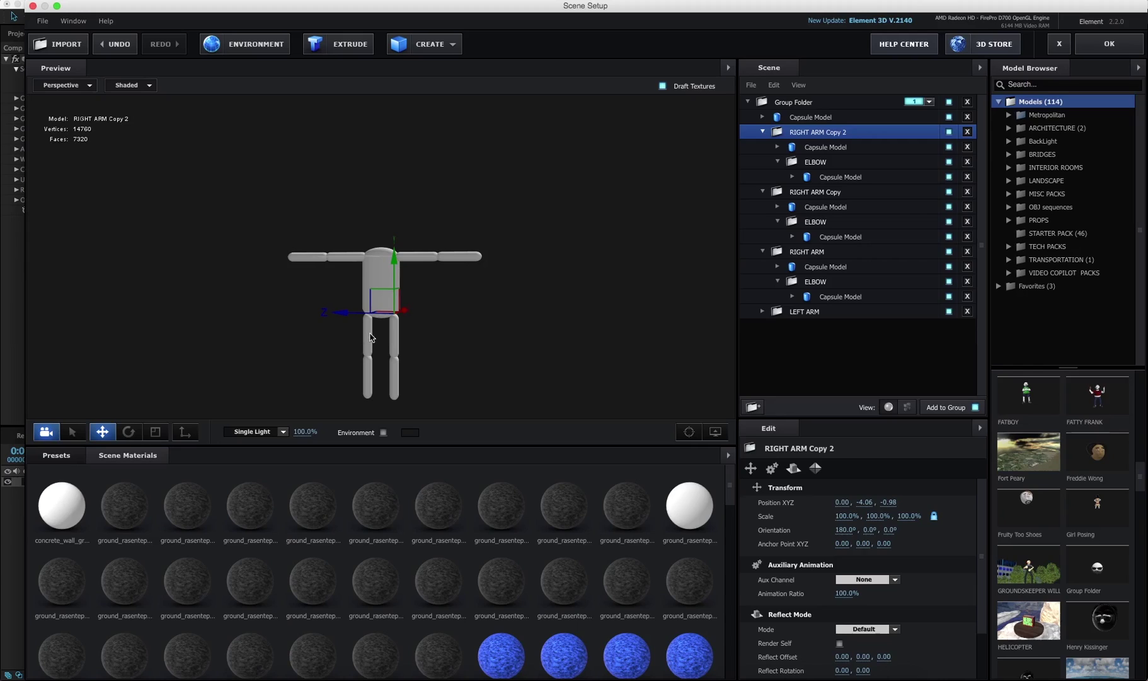
{"action": "key", "text": "ctrl+z"}
{"action": "key", "text": "ctrl+z"}
Thicken the leg's upper and lower capsules by scaling them along Z
{"action": "left_click", "coordinate": [369, 340]}
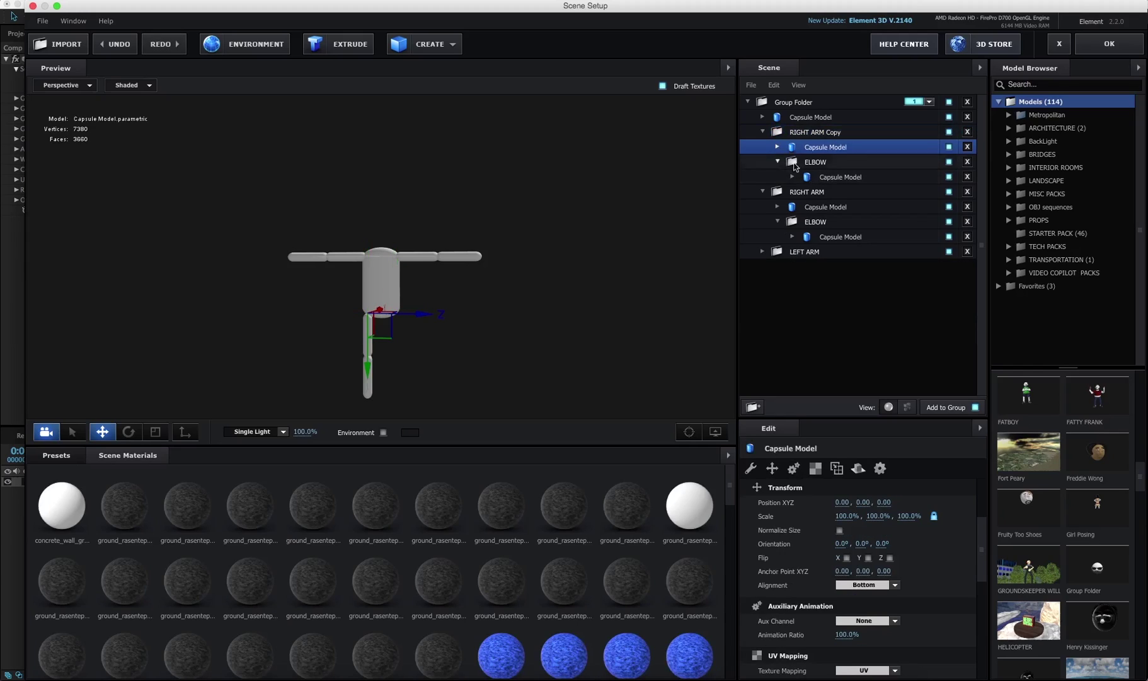
{"action": "left_click_drag", "start_coordinate": [724, 226], "coordinate": [431, 281]}
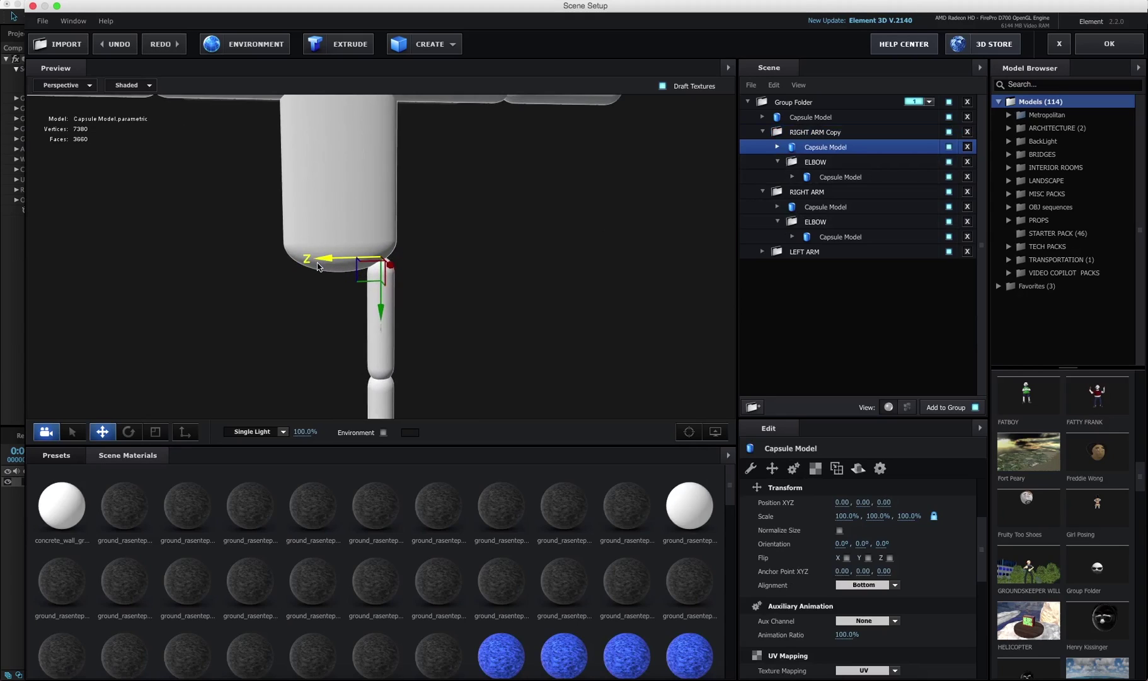
{"action": "key", "text": "e"}
{"action": "key", "text": "r"}
{"action": "mouse_move", "coordinate": [319, 265]}
{"action": "left_mouse_down"}
{"action": "mouse_move", "coordinate": [329, 264]}
{"action": "mouse_move", "coordinate": [318, 265]}
{"action": "left_mouse_up"}
{"action": "scroll", "coordinate": [449, 346], "scroll_direction": "down", "scroll_amount": 5}
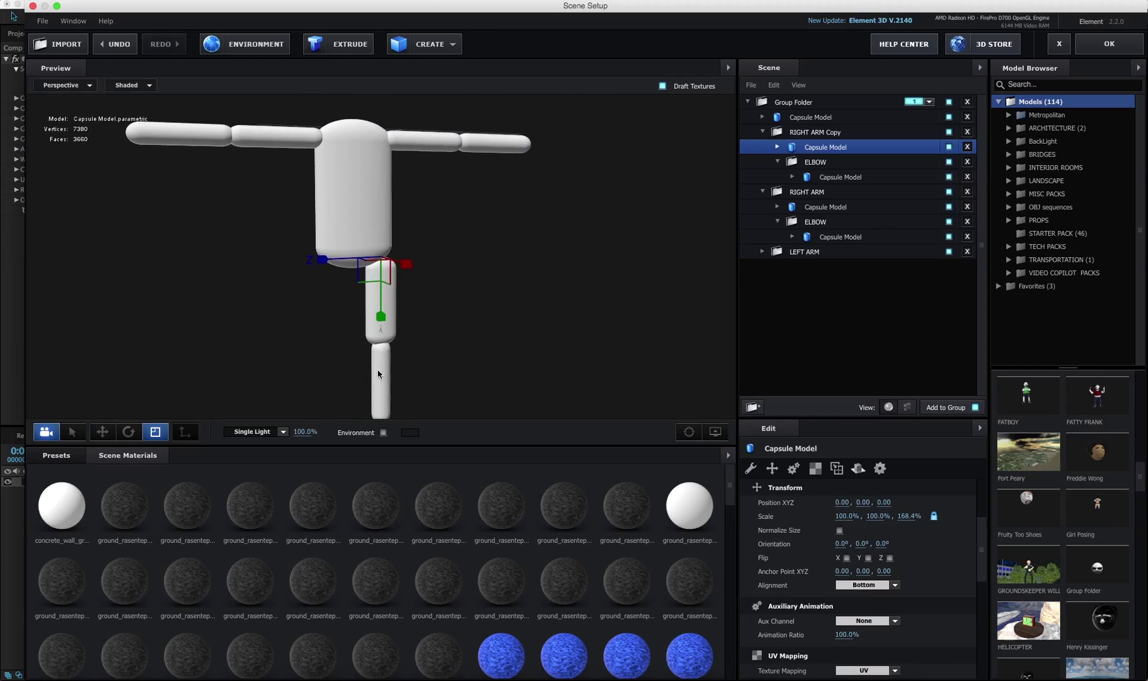
{"action": "left_click", "coordinate": [378, 374]}
{"action": "left_click_drag", "start_coordinate": [430, 304], "coordinate": [528, 305]}
Shift the whole leg group slightly inward along Z
{"action": "left_click", "coordinate": [805, 132]}
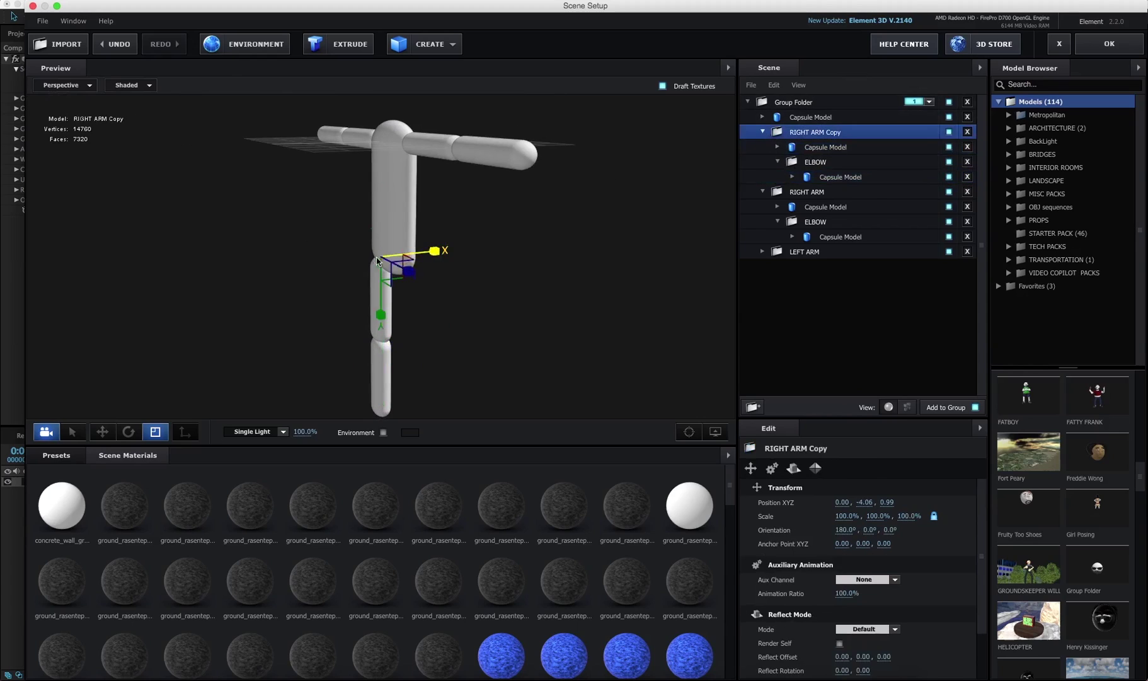
{"action": "key", "text": "w"}
{"action": "left_click_drag", "start_coordinate": [366, 252], "coordinate": [367, 248]}
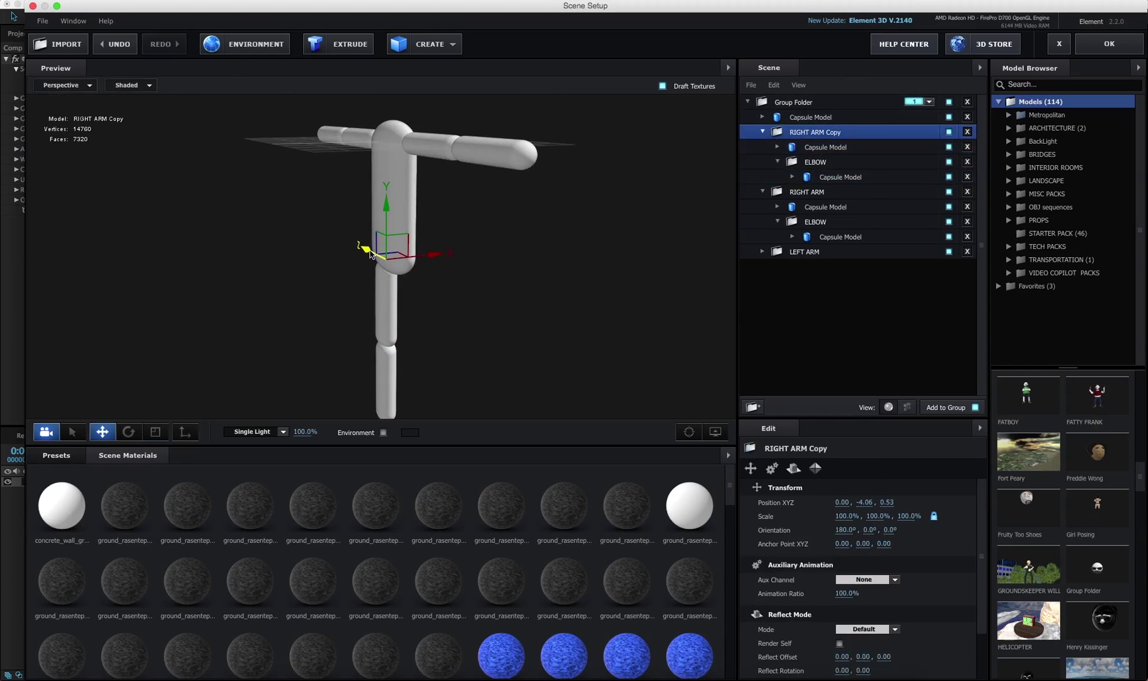
{"action": "left_click_drag", "start_coordinate": [466, 247], "coordinate": [528, 239]}
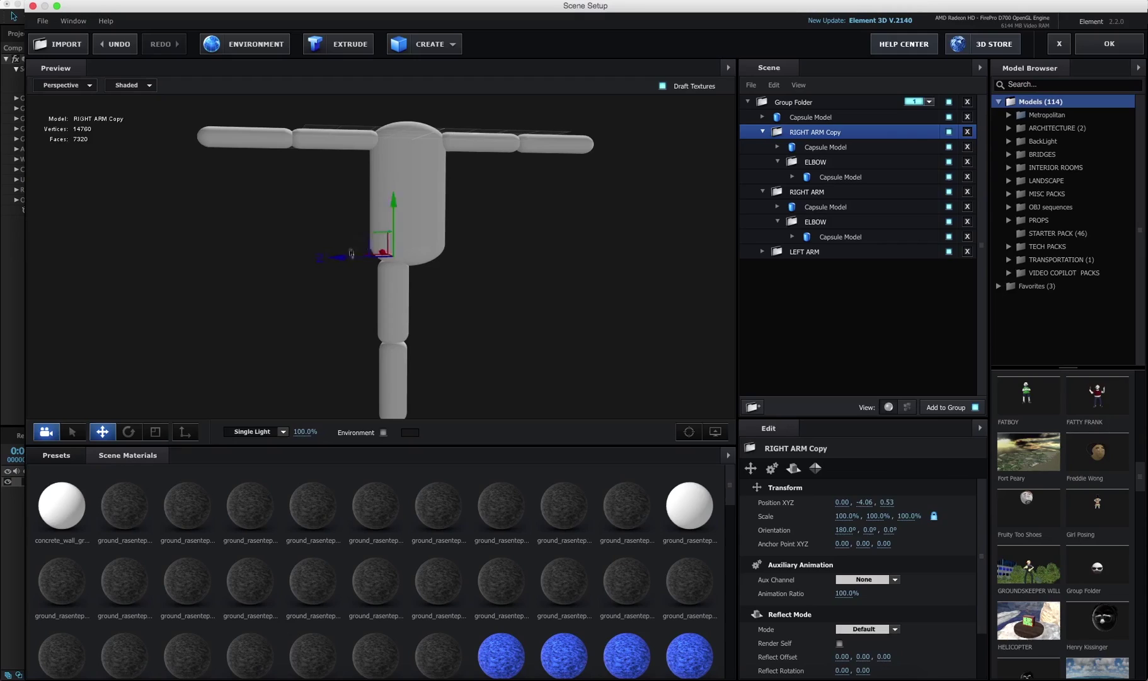
Duplicate the leg as RIGHT ARM Copy 2 and place it on the other side
{"action": "key", "text": "super+d"}
{"action": "left_click_drag", "start_coordinate": [334, 263], "coordinate": [372, 257]}
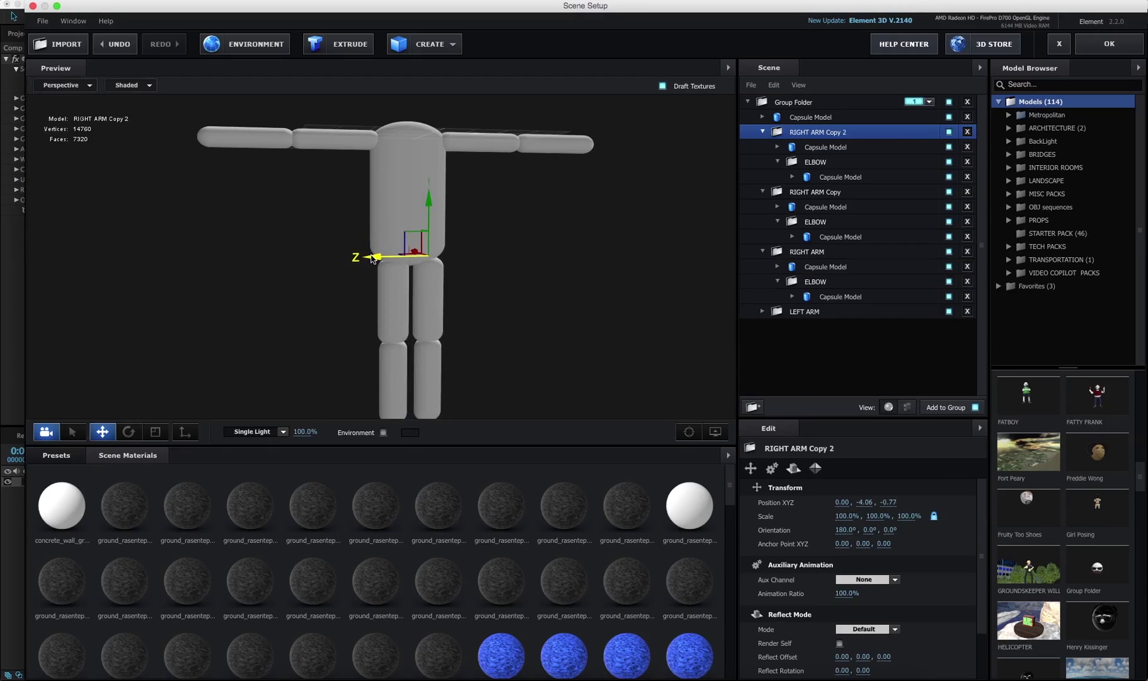
{"action": "left_click_drag", "start_coordinate": [494, 228], "coordinate": [456, 241]}
{"action": "scroll", "coordinate": [456, 241], "scroll_direction": "down", "scroll_amount": 2}
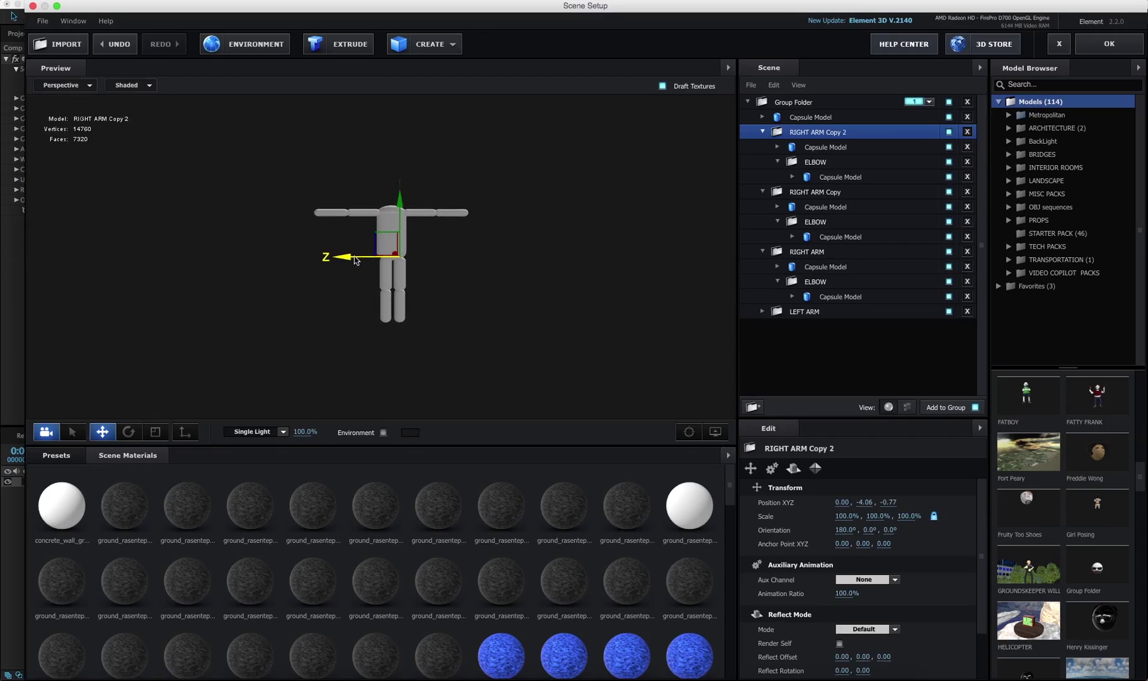
{"action": "left_click_drag", "start_coordinate": [354, 256], "coordinate": [363, 257]}
{"action": "left_click_drag", "start_coordinate": [486, 277], "coordinate": [442, 276]}
{"action": "scroll", "coordinate": [508, 286], "scroll_direction": "up", "scroll_amount": 3}
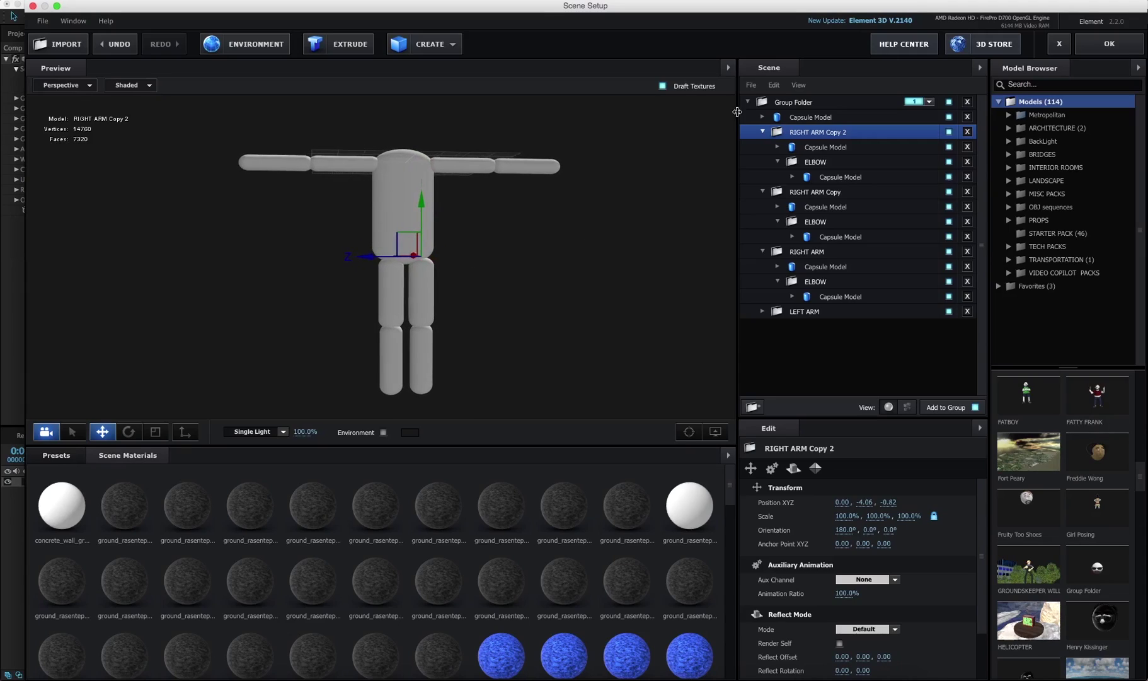
{"action": "mouse_move", "coordinate": [518, 265]}
{"action": "left_mouse_down"}
{"action": "mouse_move", "coordinate": [556, 261]}
{"action": "mouse_move", "coordinate": [509, 275]}
{"action": "left_mouse_up"}
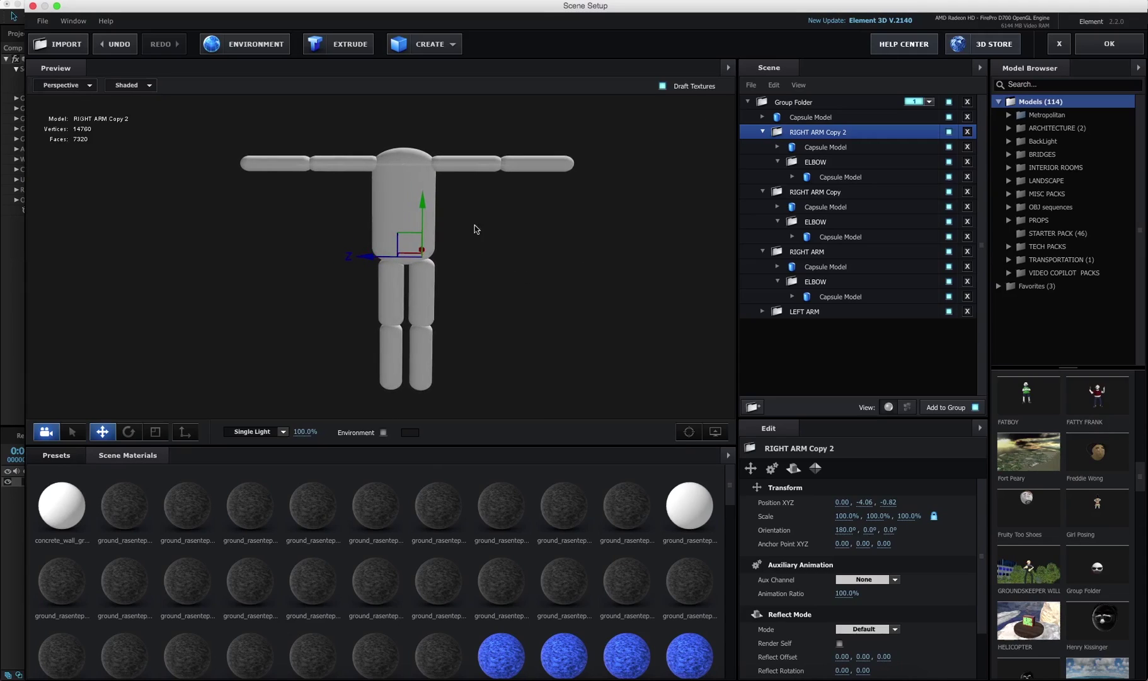
Add a torus at the hips, Y -4.03, scaled to 54.2%, 183.0%, 141.8%
{"action": "left_click", "coordinate": [431, 45]}
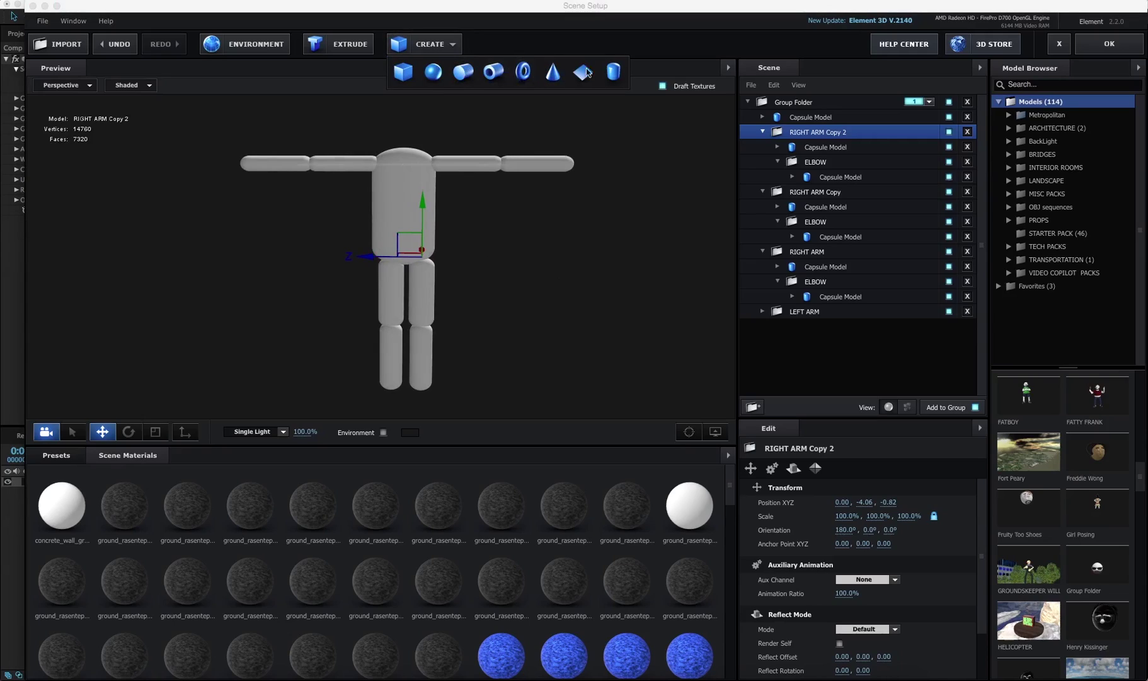
{"action": "left_click", "coordinate": [819, 114]}
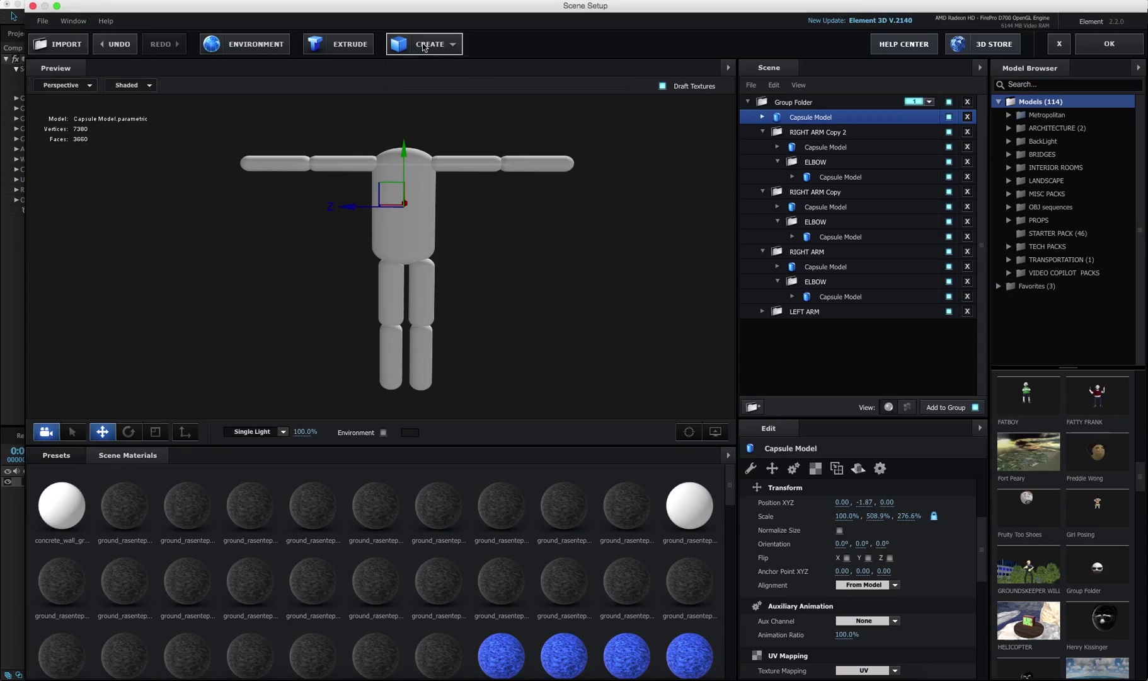
{"action": "left_click", "coordinate": [523, 71]}
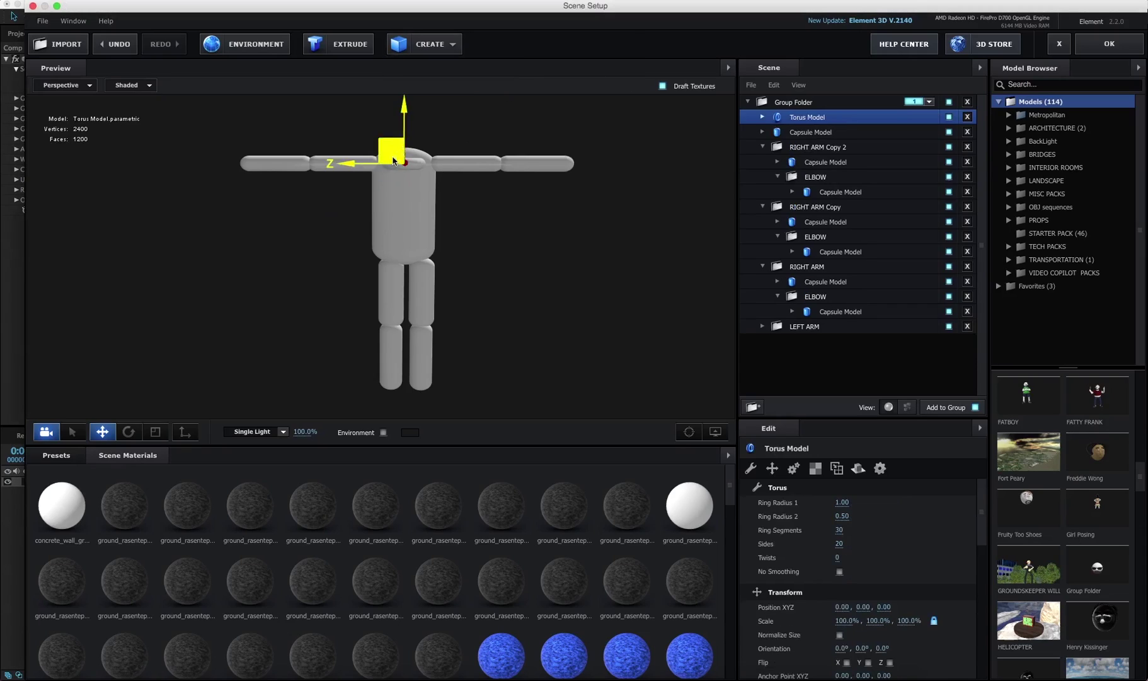
{"action": "left_click_drag", "start_coordinate": [404, 113], "coordinate": [400, 213]}
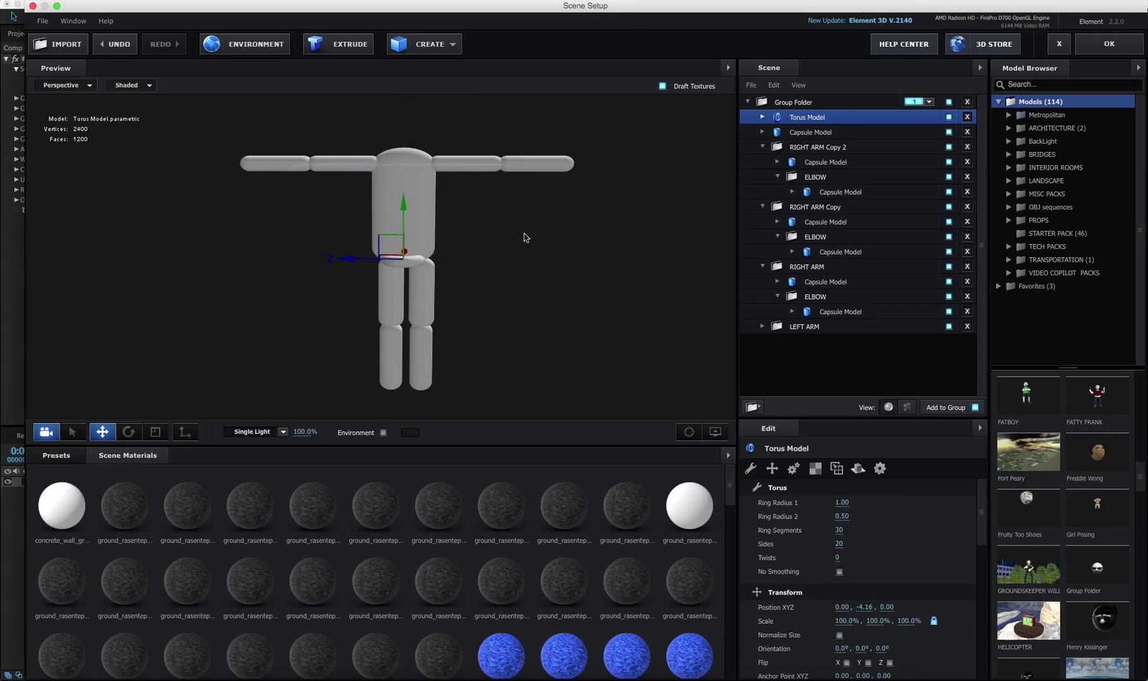
{"action": "left_click_drag", "start_coordinate": [526, 237], "coordinate": [575, 241]}
{"action": "key", "text": "r"}
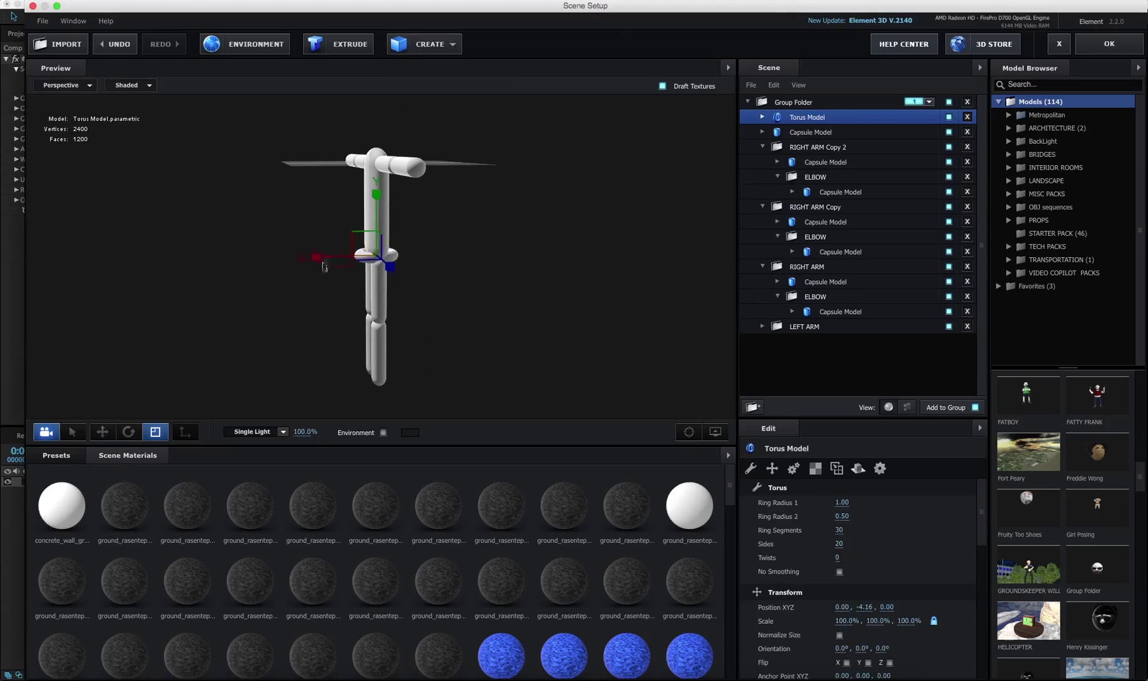
{"action": "left_click_drag", "start_coordinate": [317, 257], "coordinate": [324, 258]}
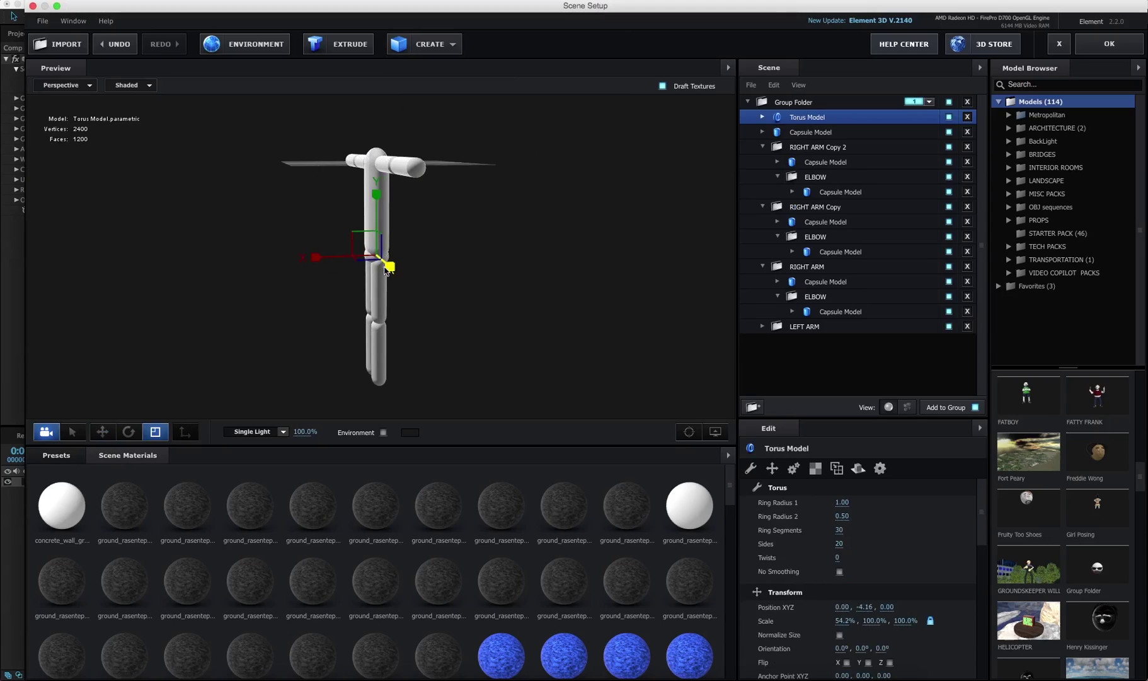
{"action": "left_click_drag", "start_coordinate": [425, 237], "coordinate": [340, 211]}
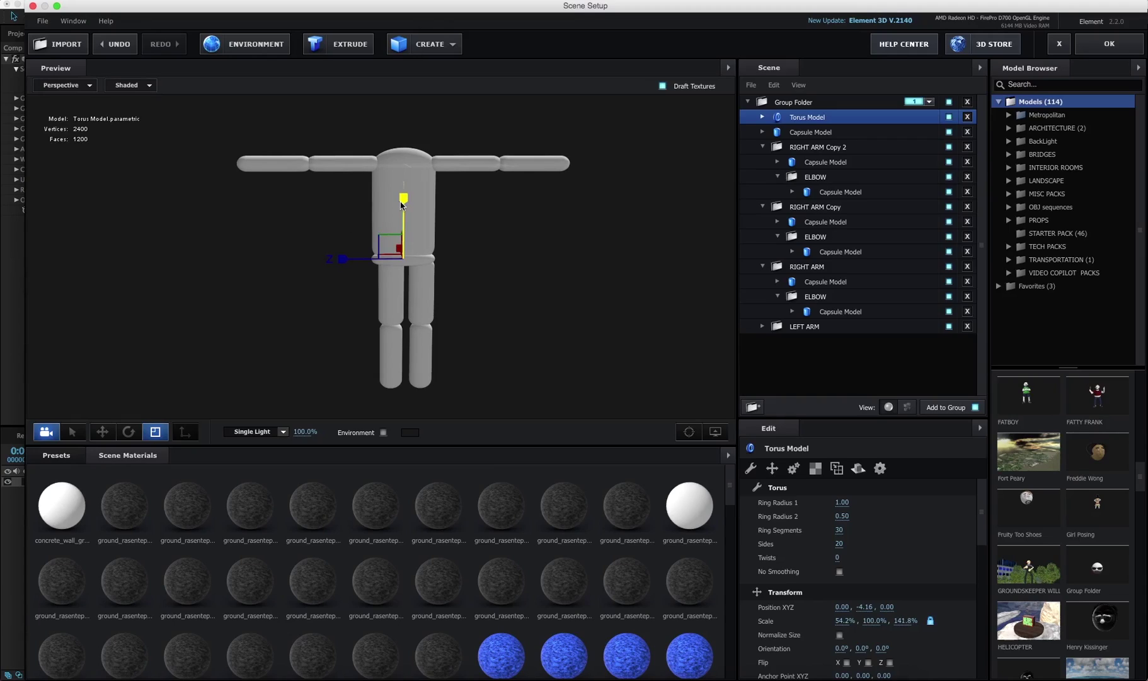
{"action": "key", "text": "w"}
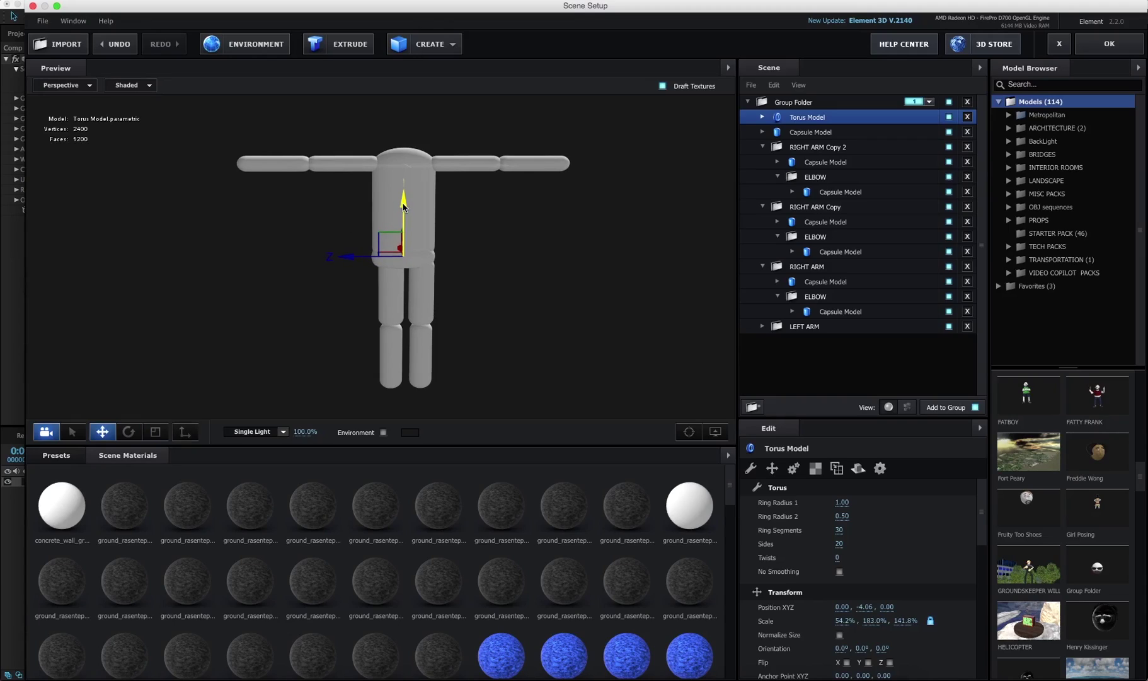
{"action": "left_click", "coordinate": [802, 149]}
Move RIGHT ARM Copy out to Z 0.72 and rename it RIGHT LEG
{"action": "left_click", "coordinate": [810, 207]}
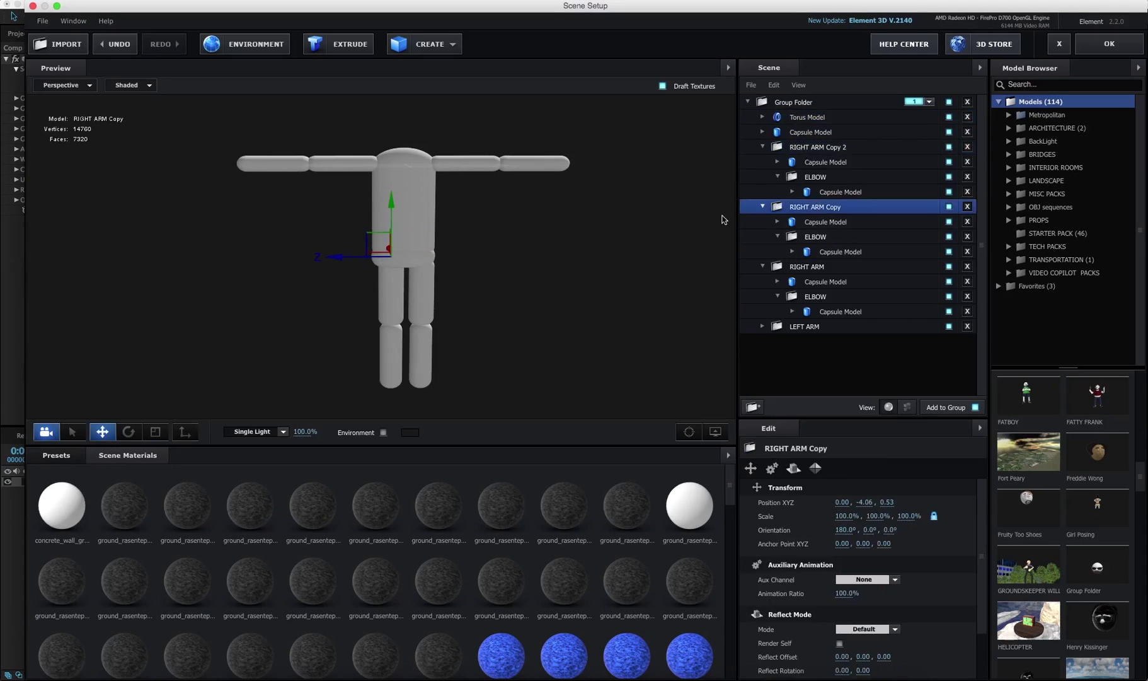
{"action": "left_click_drag", "start_coordinate": [351, 258], "coordinate": [345, 258]}
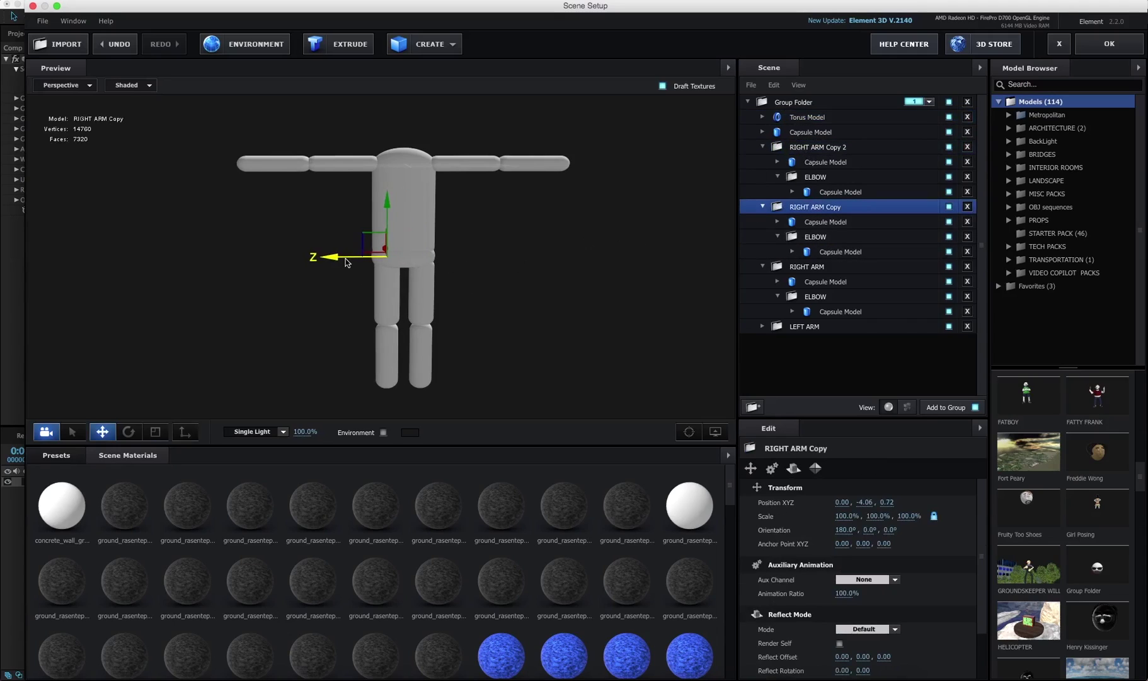
{"action": "right_click", "coordinate": [804, 212]}
{"action": "left_click", "coordinate": [864, 289]}
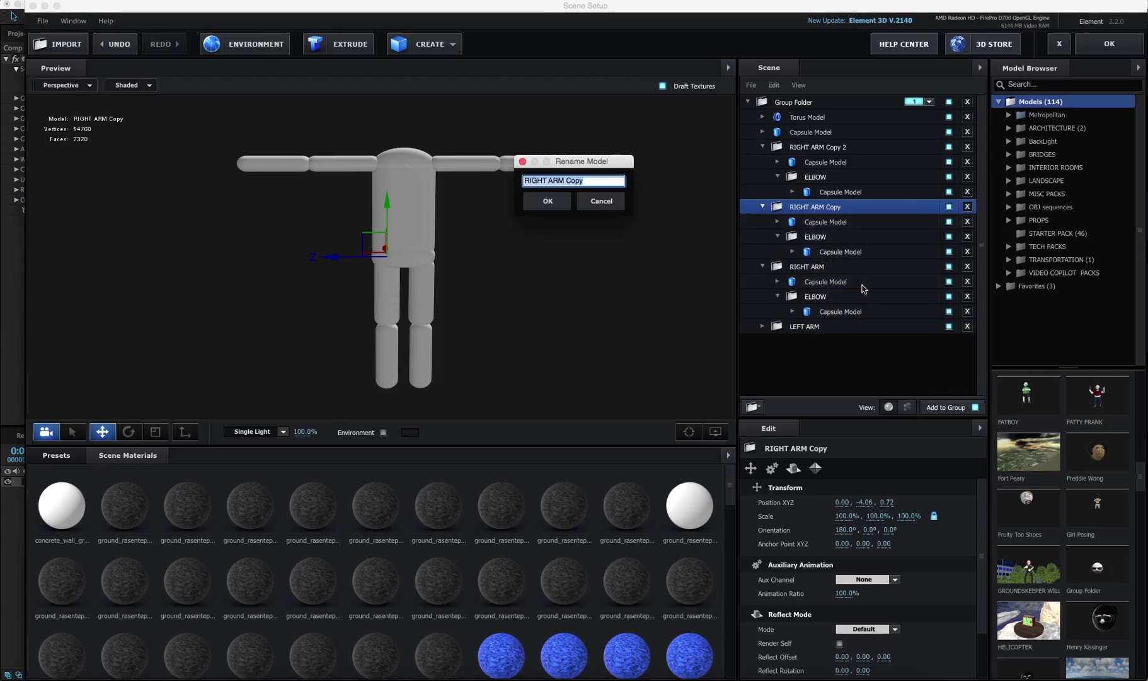
{"action": "type", "text": "RIGHT LEG"}
{"action": "key", "text": "Return"}
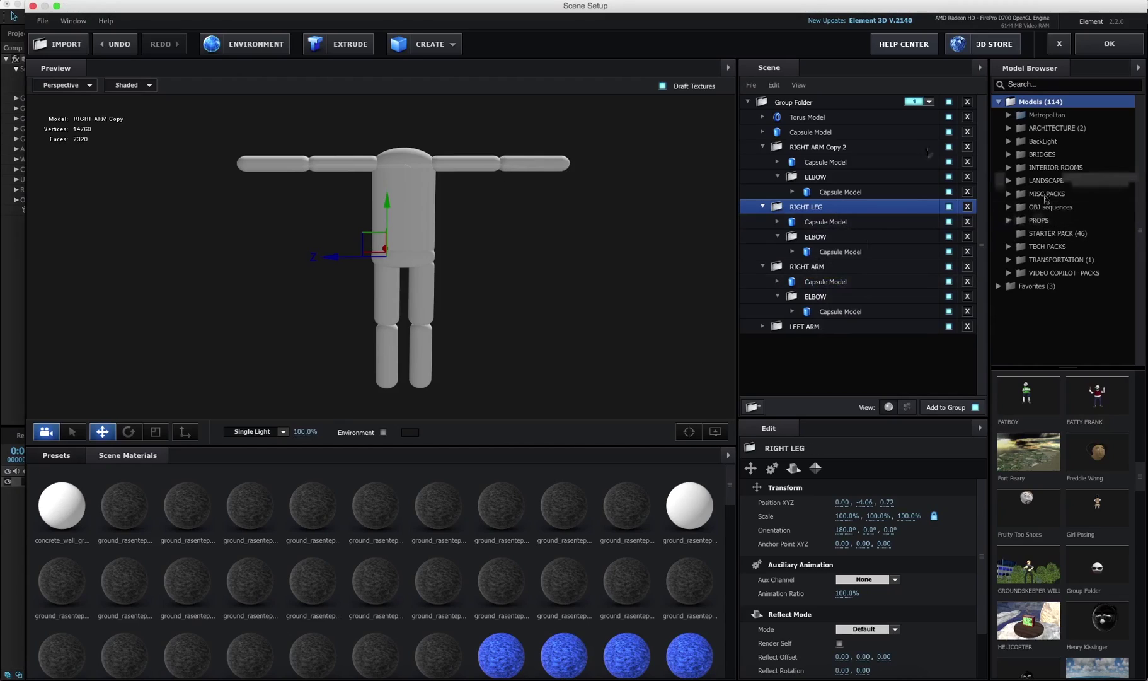
Rename the second leg group LEFT LEG
{"action": "right_click", "coordinate": [820, 147]}
{"action": "left_click", "coordinate": [849, 222]}
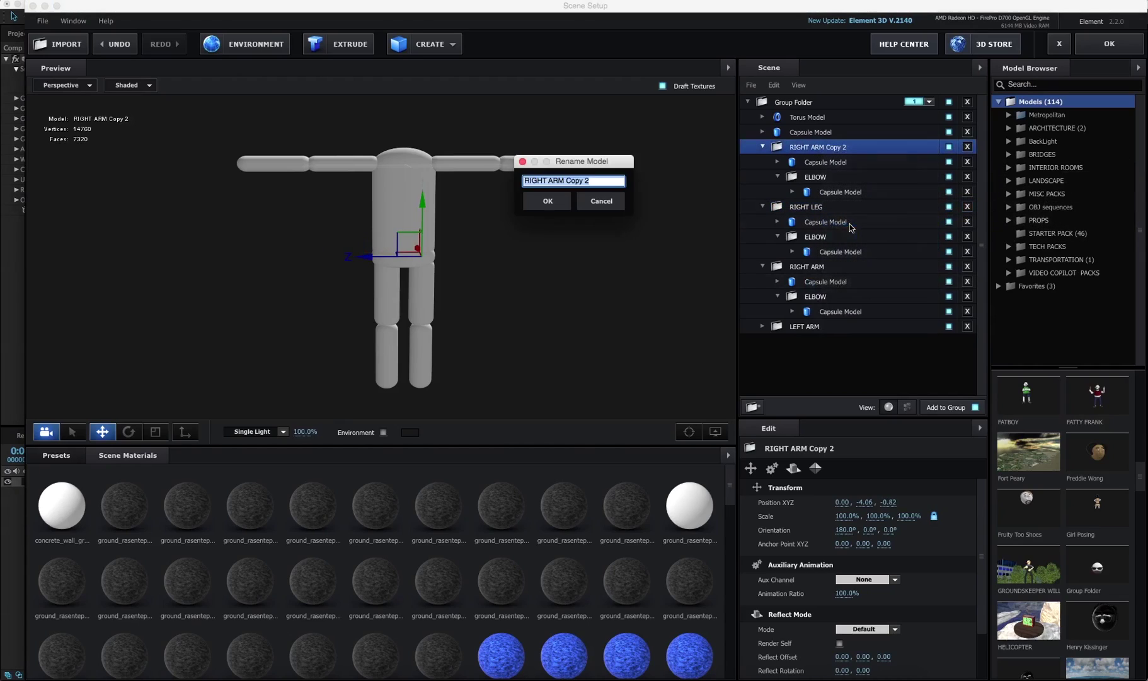
{"action": "type", "text": "LEFT LEG"}
{"action": "key", "text": "Return"}
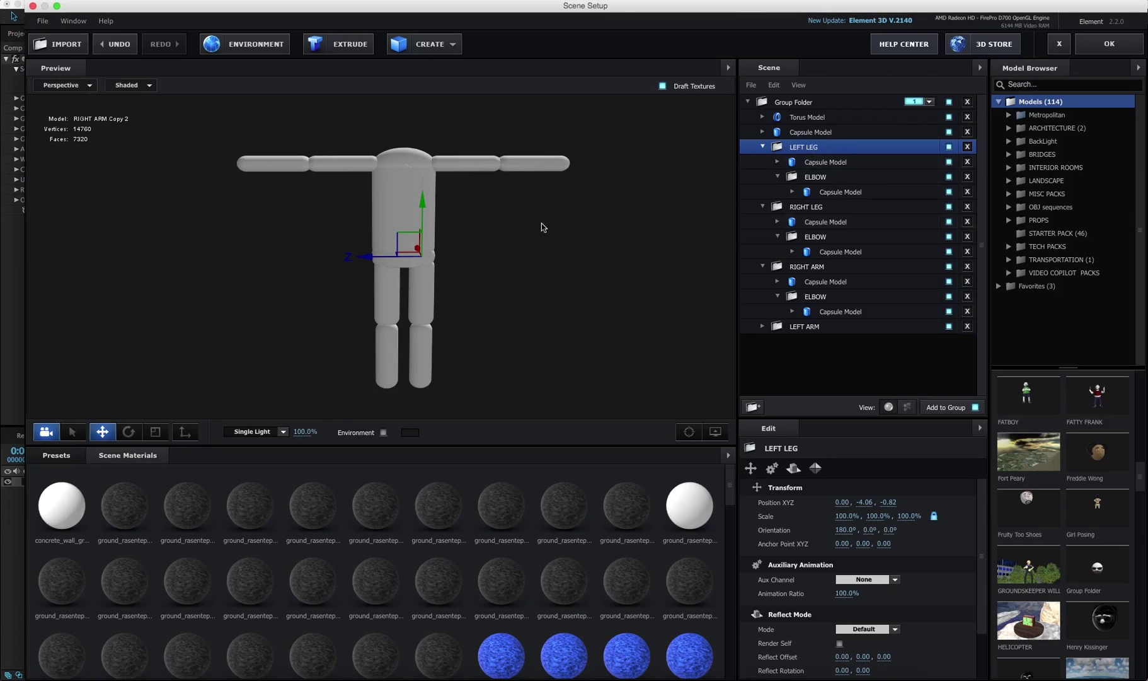
{"action": "left_click_drag", "start_coordinate": [544, 226], "coordinate": [673, 237]}
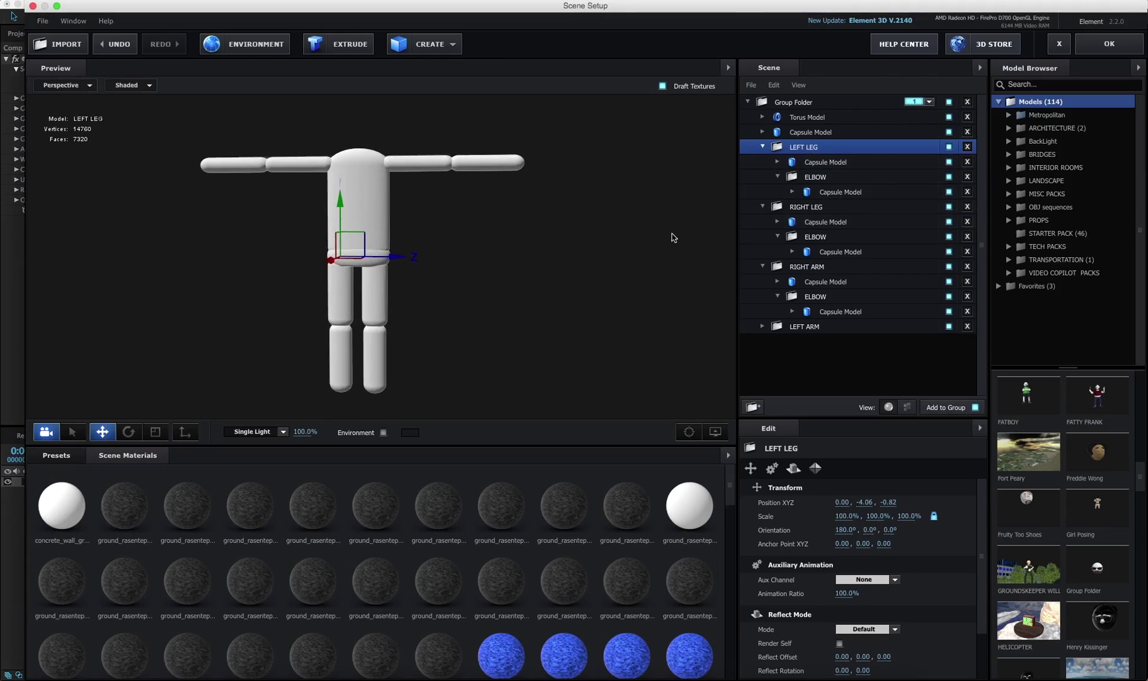
{"action": "key", "text": "e"}
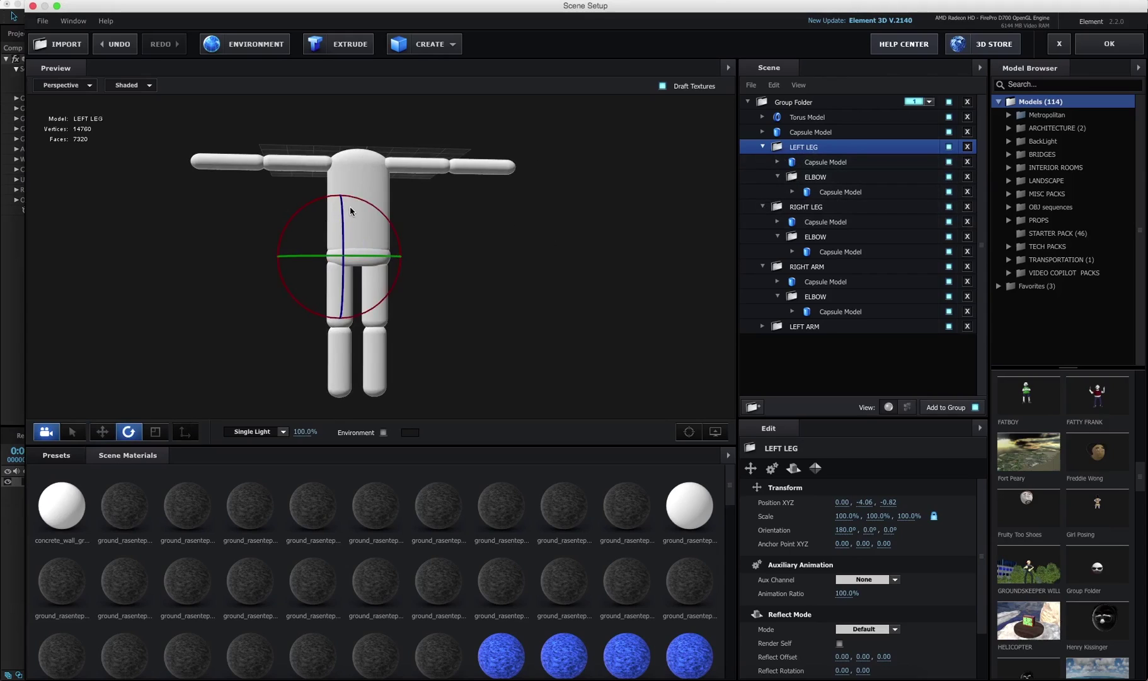
{"action": "left_click_drag", "start_coordinate": [344, 214], "coordinate": [343, 240]}
{"action": "left_click_drag", "start_coordinate": [378, 277], "coordinate": [409, 299]}
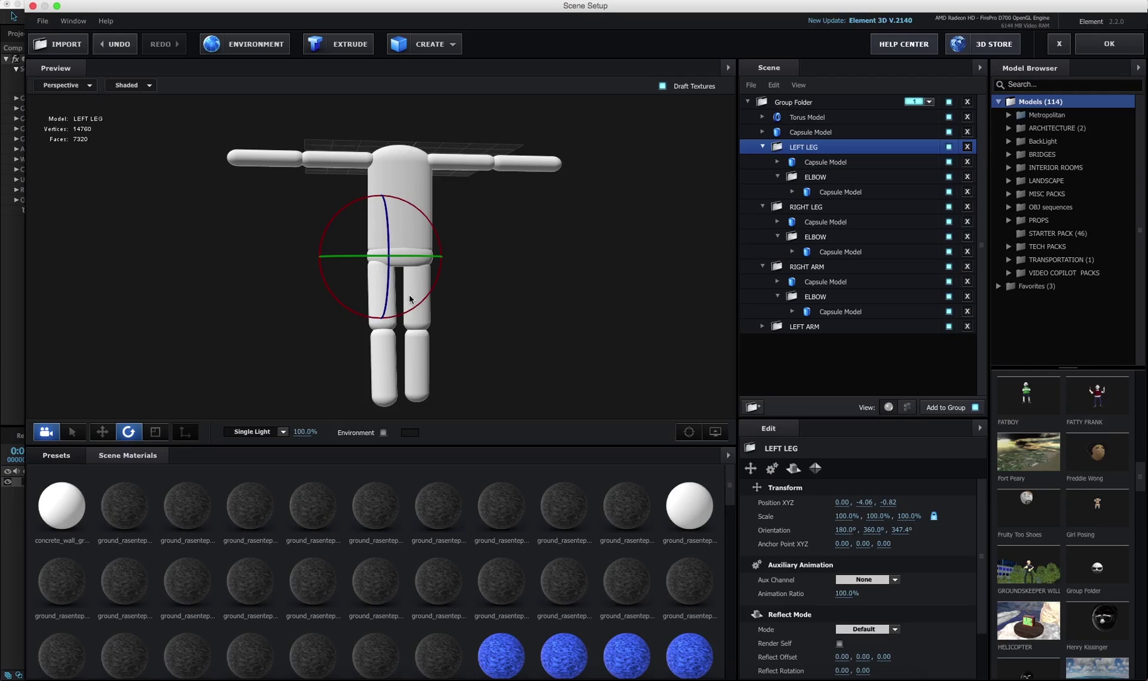
{"action": "left_click_drag", "start_coordinate": [435, 207], "coordinate": [528, 198]}
{"action": "key", "text": "super+z"}
{"action": "key", "text": "super+z"}
{"action": "key", "text": "super+z"}
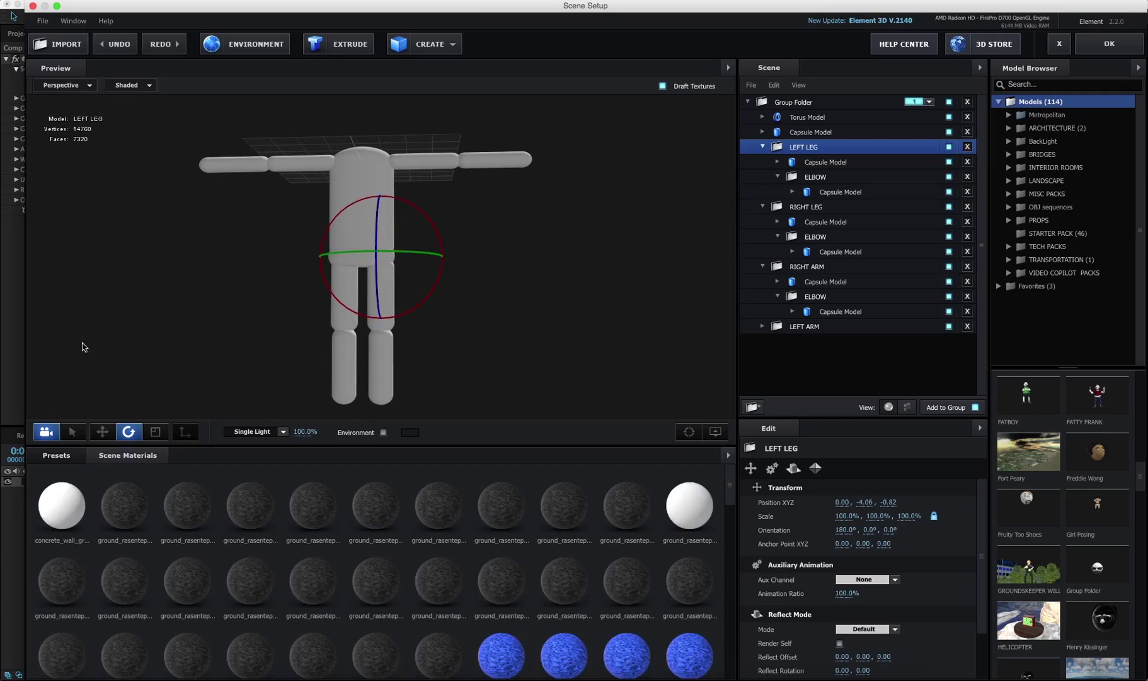
Apply Pro_Shaders_2 Fabric fabric_jeans to all four leg capsules
{"action": "left_click", "coordinate": [58, 454]}
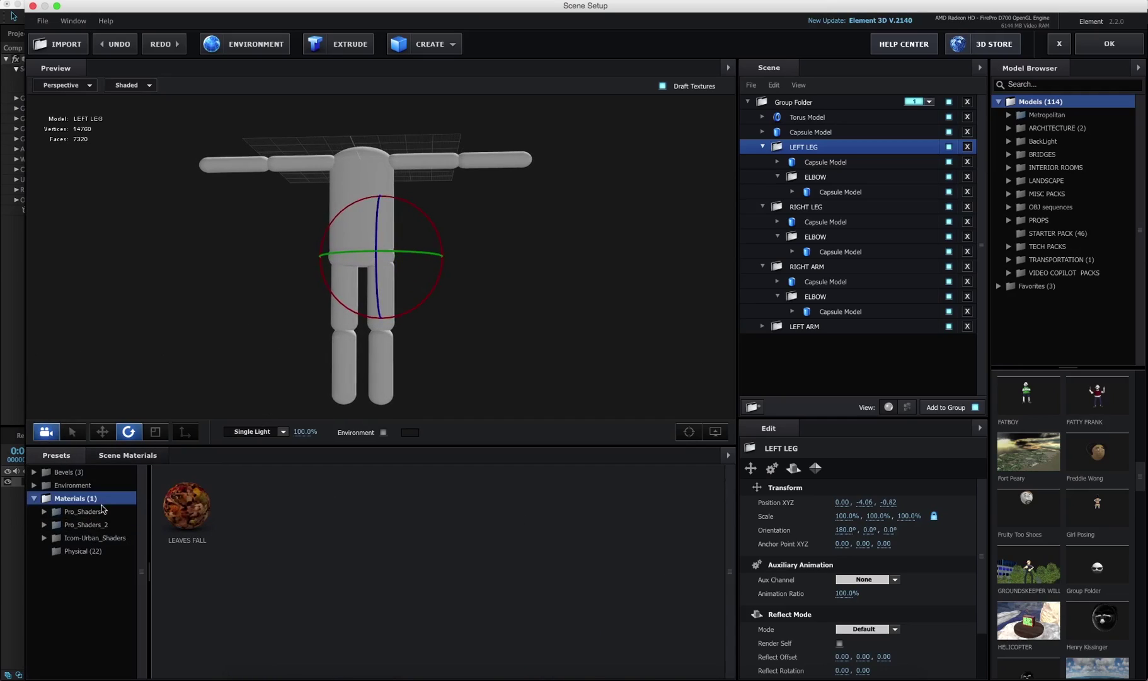
{"action": "double_click", "coordinate": [83, 524]}
{"action": "left_click", "coordinate": [95, 564]}
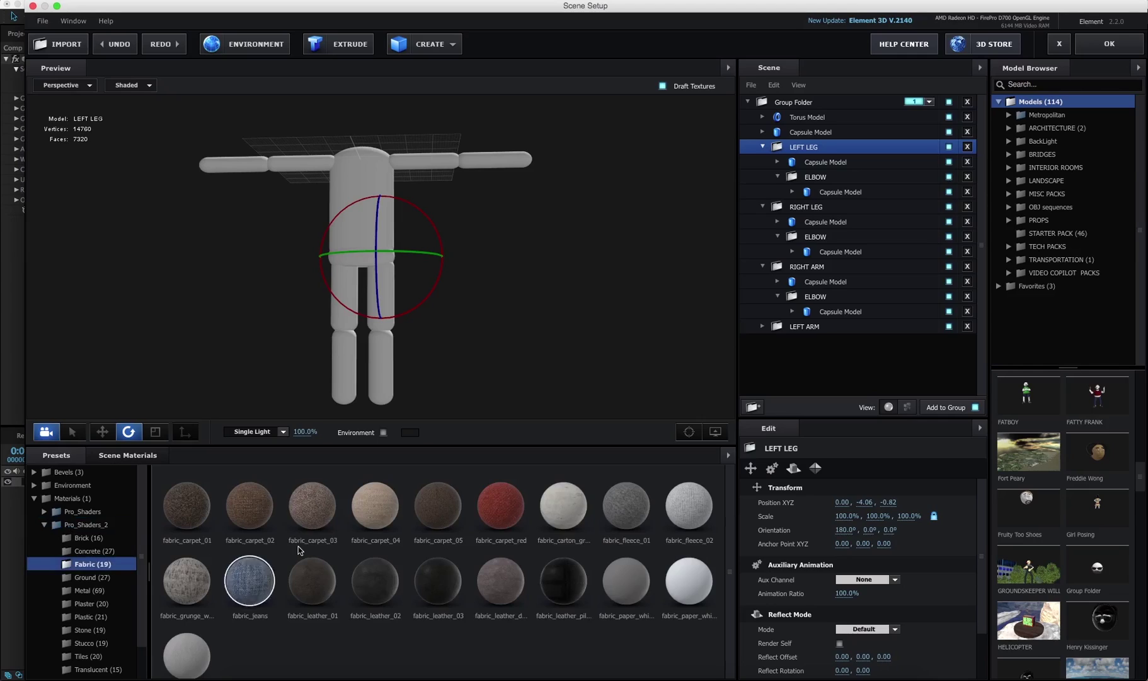
{"action": "left_click_drag", "start_coordinate": [250, 580], "coordinate": [345, 284]}
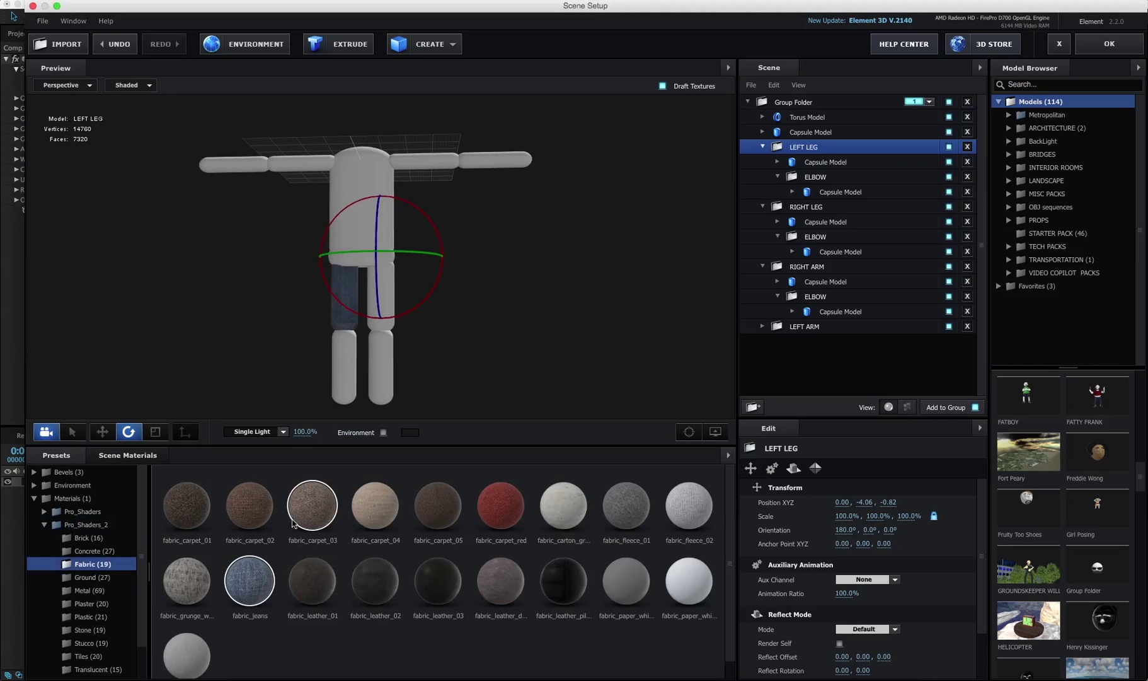
{"action": "left_click_drag", "start_coordinate": [229, 579], "coordinate": [378, 284]}
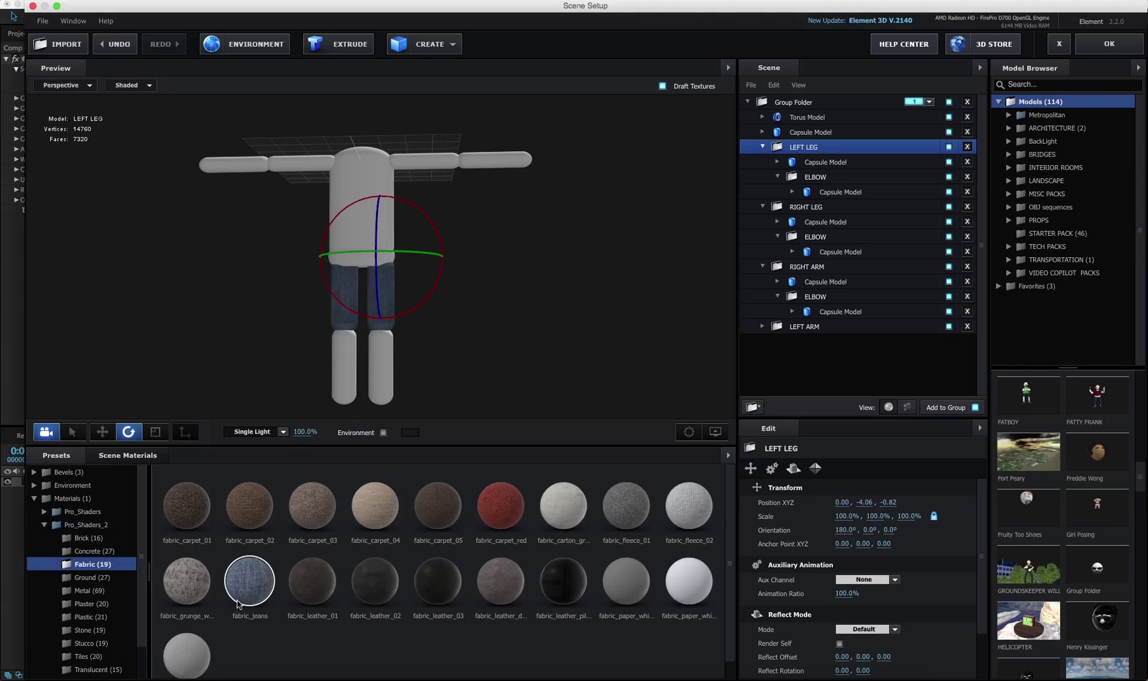
{"action": "left_click_drag", "start_coordinate": [237, 601], "coordinate": [344, 363]}
{"action": "left_click_drag", "start_coordinate": [250, 569], "coordinate": [355, 256]}
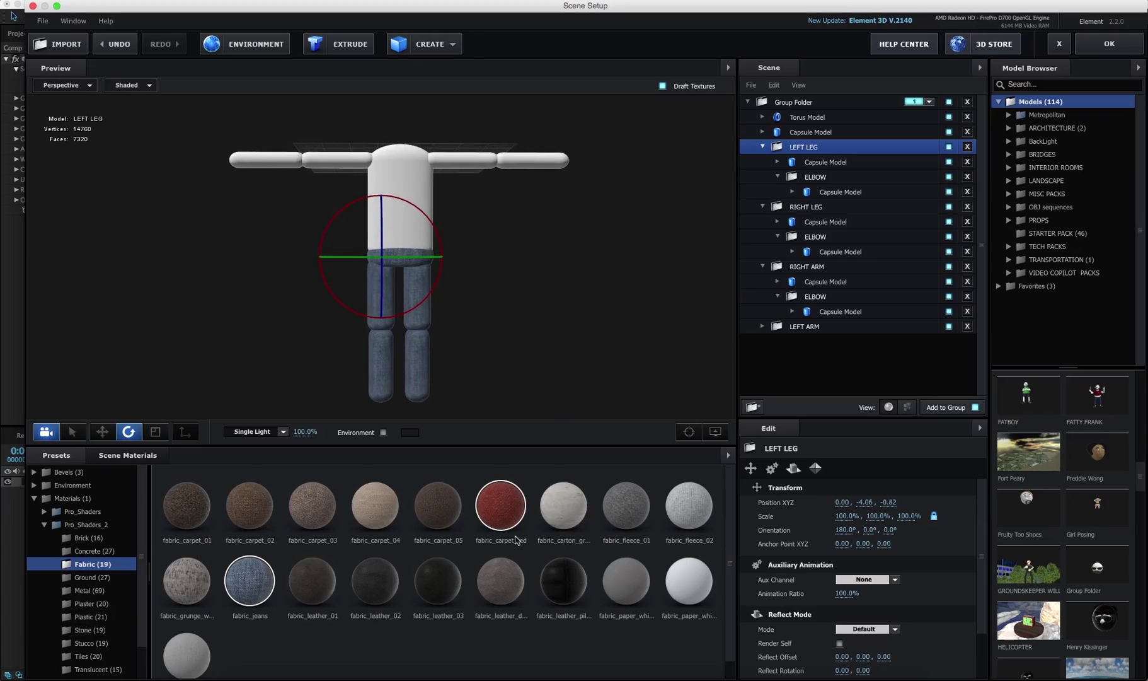
Apply fabric_carpet_red to the torso and both upper arms
{"action": "left_click_drag", "start_coordinate": [503, 508], "coordinate": [398, 170]}
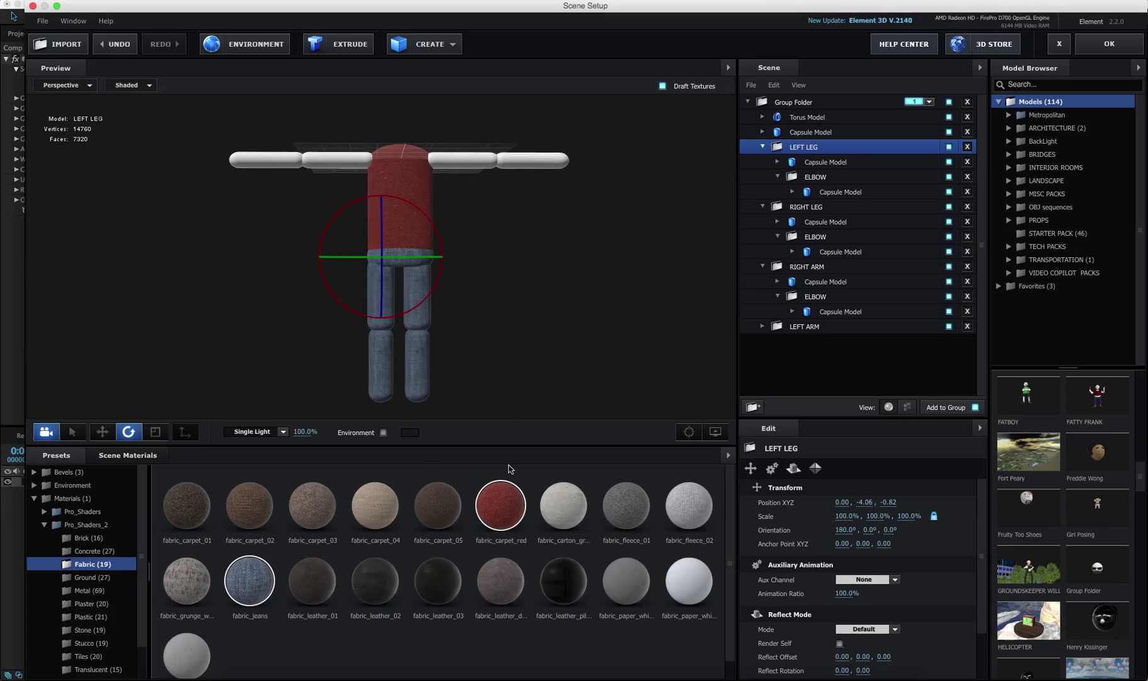
{"action": "left_click_drag", "start_coordinate": [502, 505], "coordinate": [463, 163]}
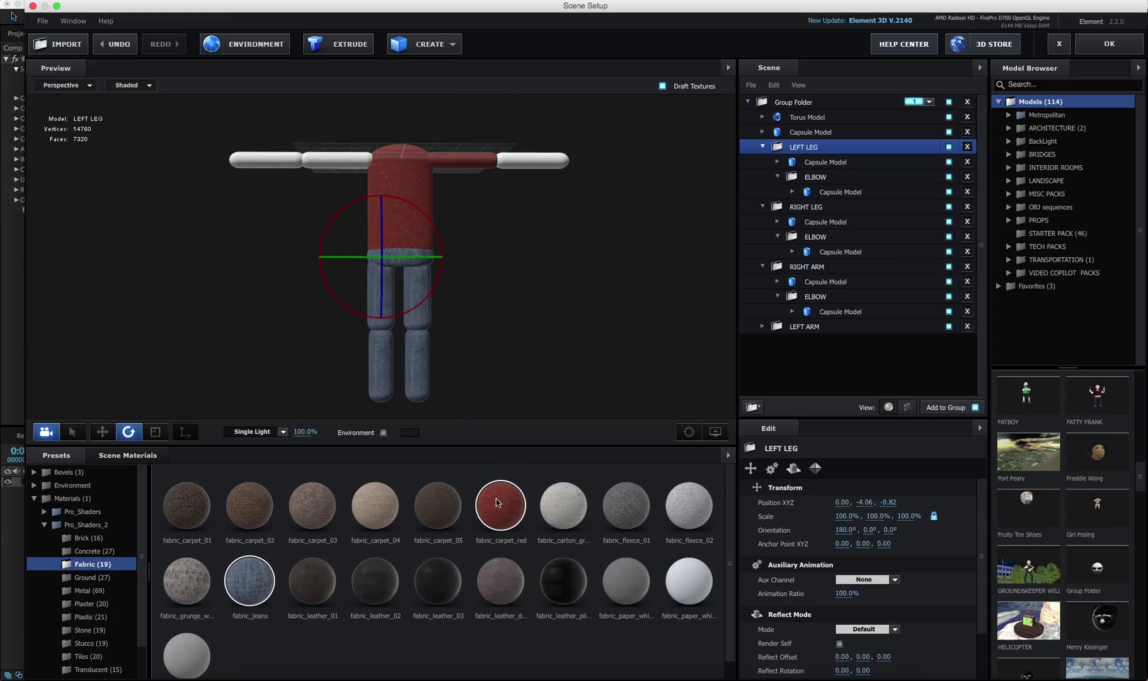
{"action": "left_click_drag", "start_coordinate": [497, 502], "coordinate": [337, 159]}
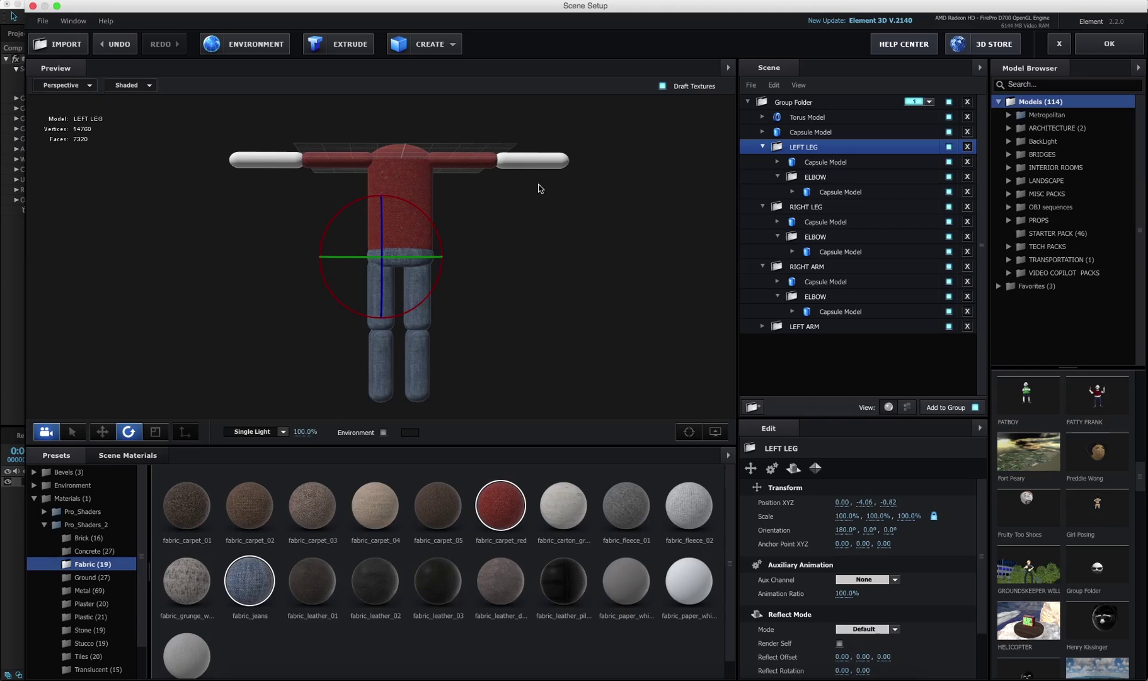
{"action": "left_click_drag", "start_coordinate": [527, 260], "coordinate": [716, 189]}
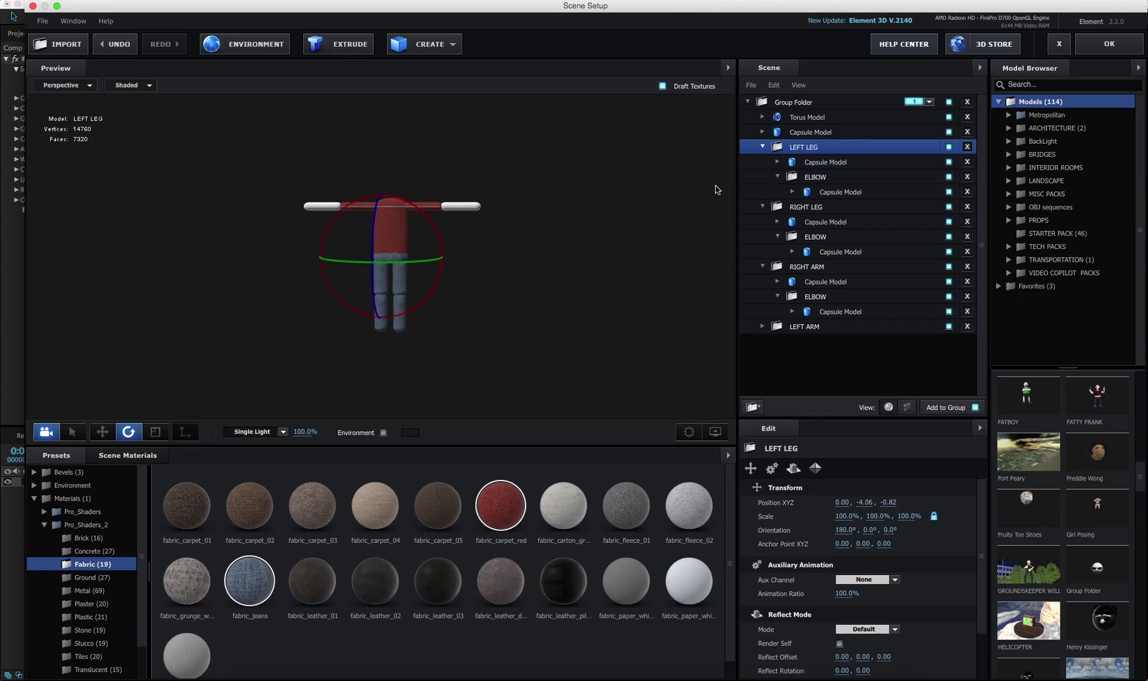
Add a sphere head with diameter 2.57, raised to Y 2.02 above the torso
{"action": "left_click", "coordinate": [780, 104]}
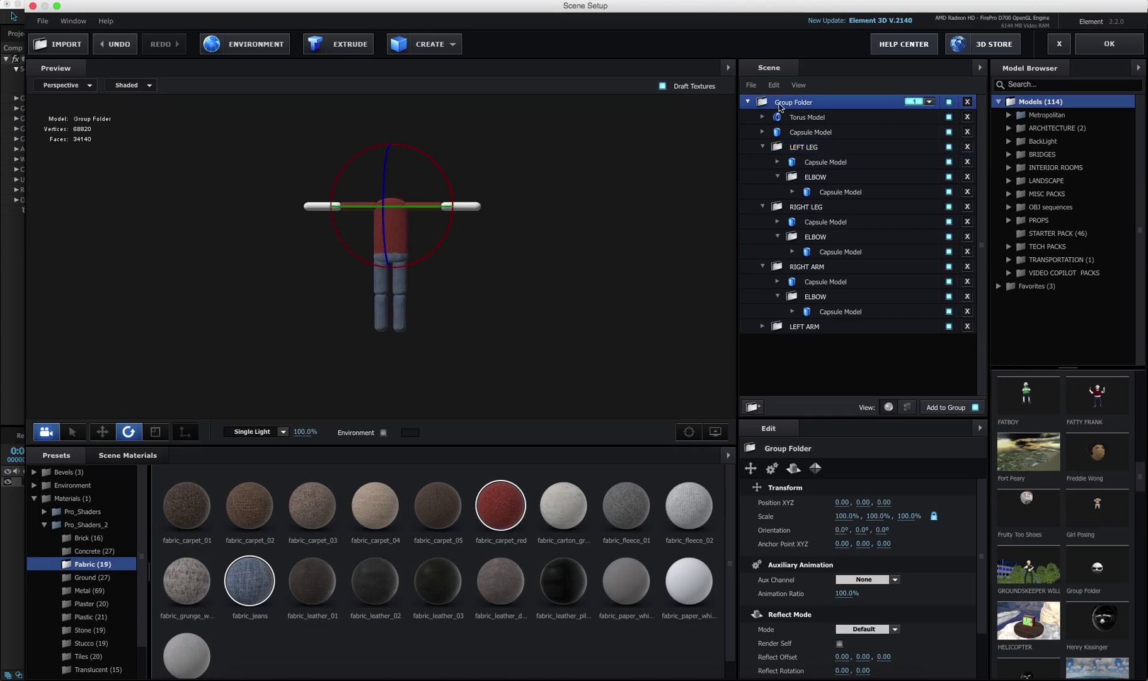
{"action": "left_click", "coordinate": [427, 42]}
{"action": "left_click", "coordinate": [433, 71]}
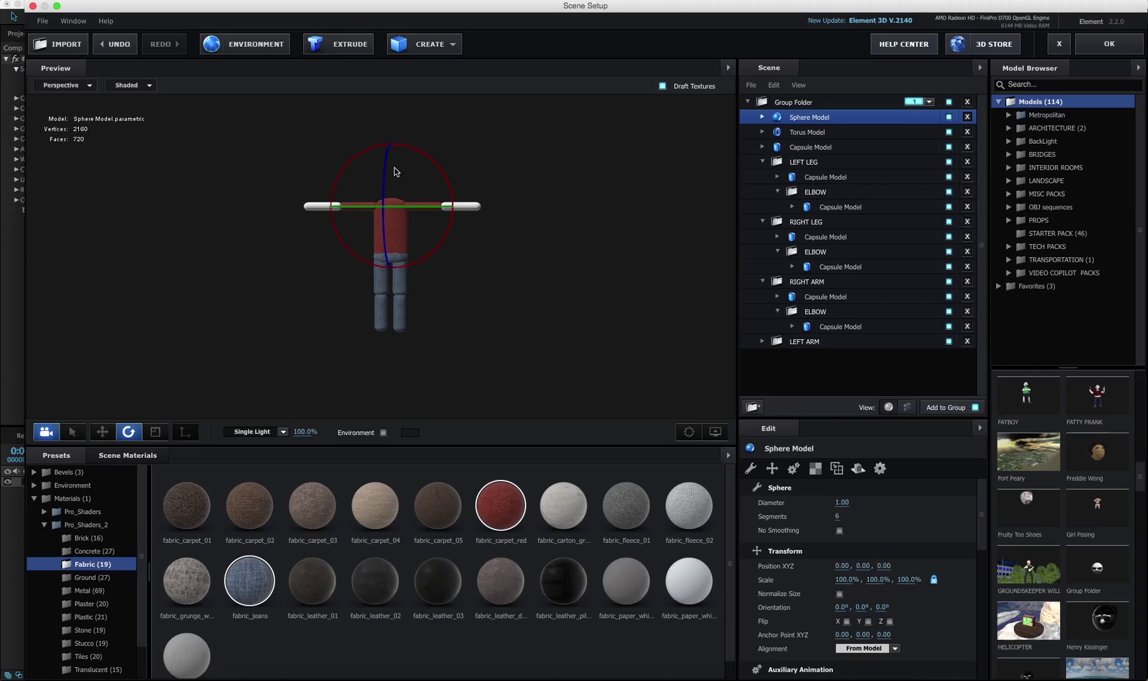
{"action": "key", "text": "w"}
{"action": "left_click_drag", "start_coordinate": [392, 165], "coordinate": [391, 146]}
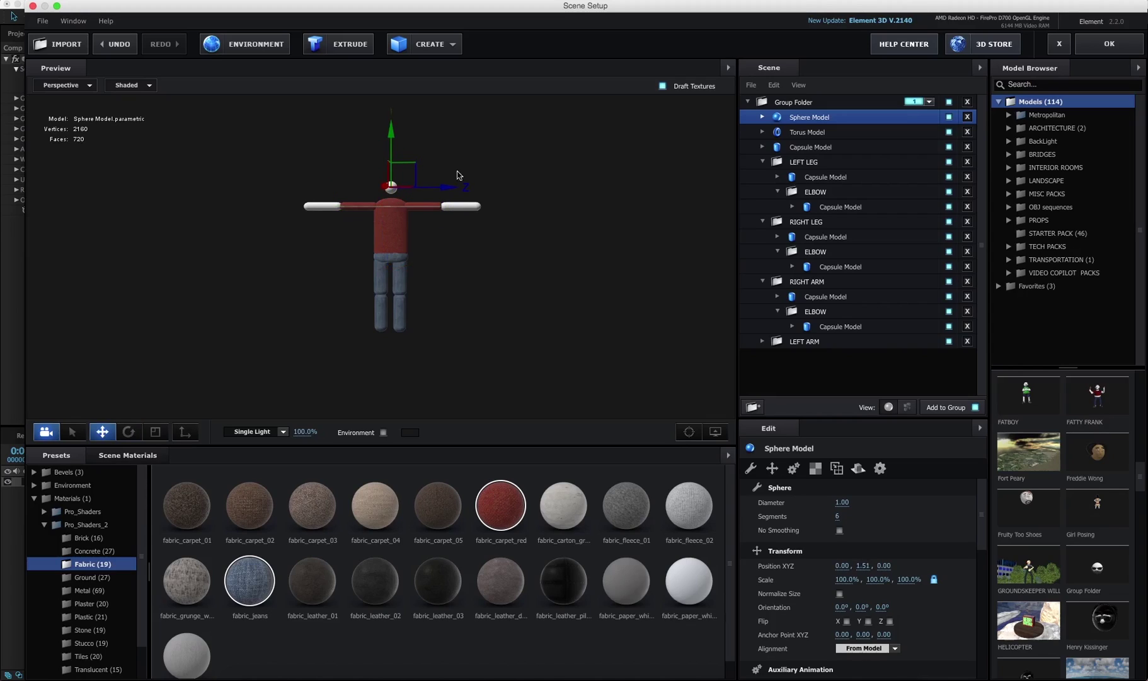
{"action": "left_click_drag", "start_coordinate": [869, 495], "coordinate": [925, 495]}
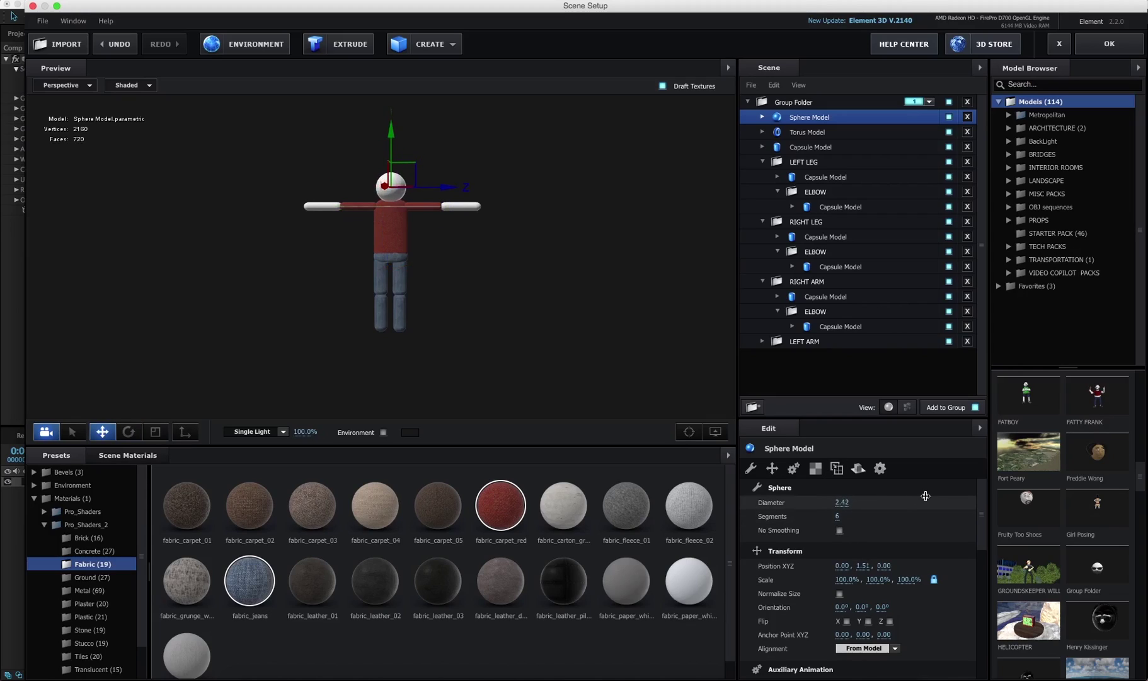
{"action": "left_click_drag", "start_coordinate": [391, 131], "coordinate": [391, 124]}
{"action": "left_click_drag", "start_coordinate": [443, 254], "coordinate": [540, 248]}
{"action": "scroll", "coordinate": [449, 248], "scroll_direction": "up", "scroll_amount": 5}
{"action": "scroll", "coordinate": [530, 243], "scroll_direction": "down", "scroll_amount": 2}
{"action": "scroll", "coordinate": [541, 249], "scroll_direction": "down", "scroll_amount": 3}
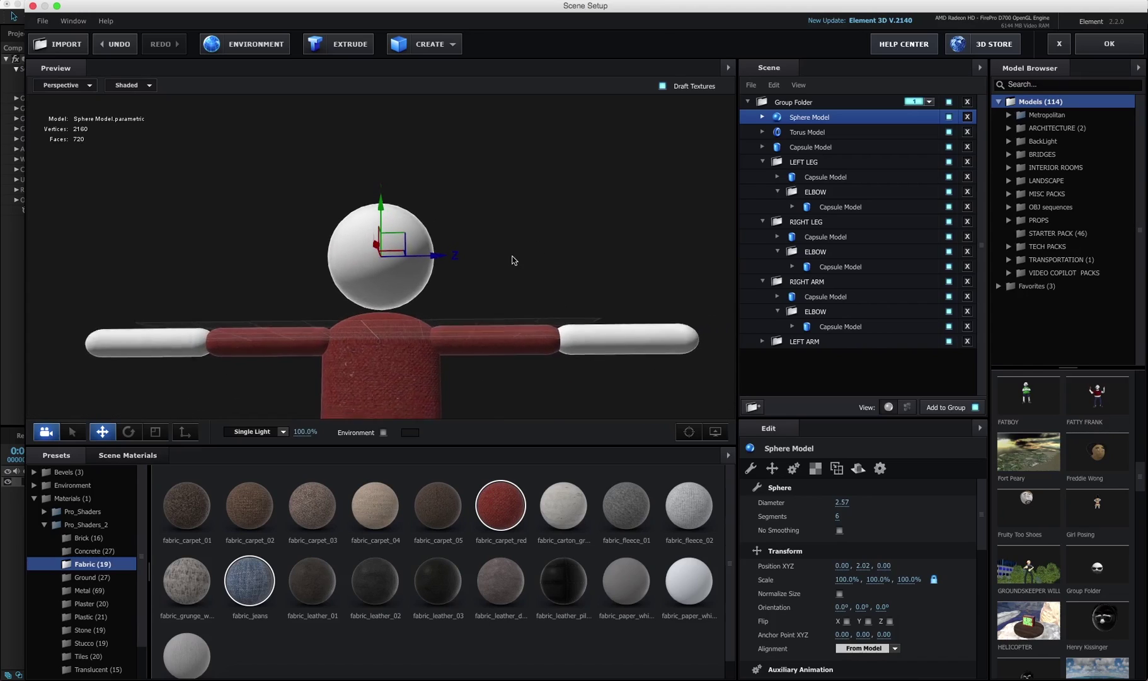
Assign RIGHT ARM to Auxiliary Animation Channel 1 and its elbow to Channel 2
{"action": "right_click", "coordinate": [813, 161]}
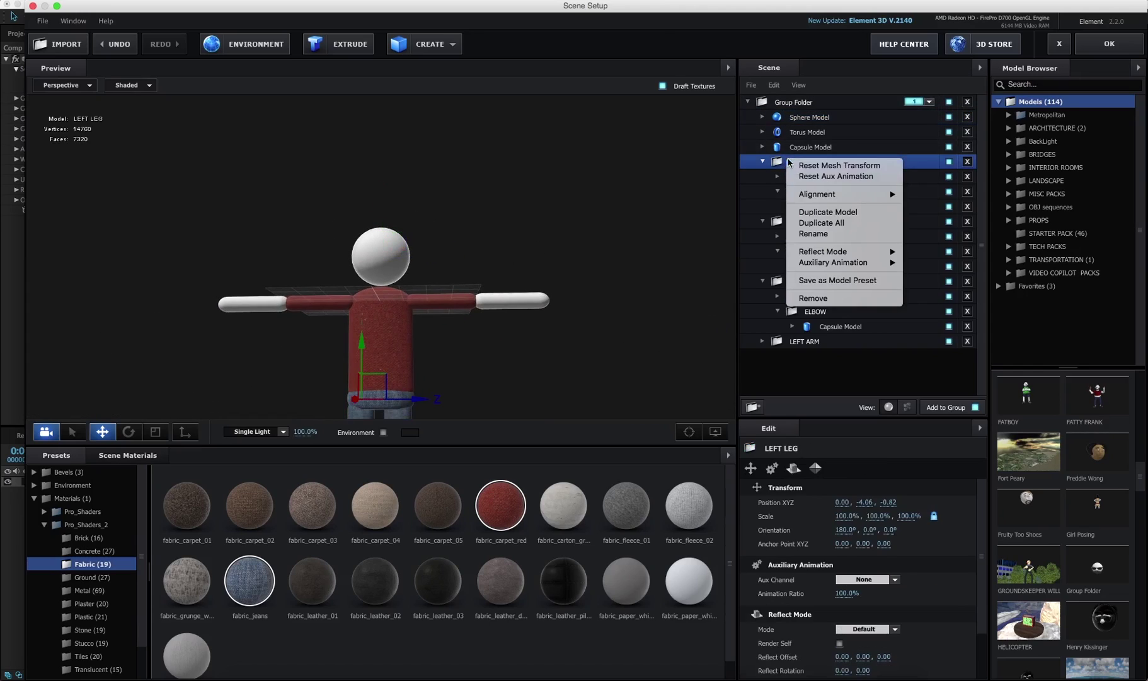
{"action": "left_click", "coordinate": [816, 159]}
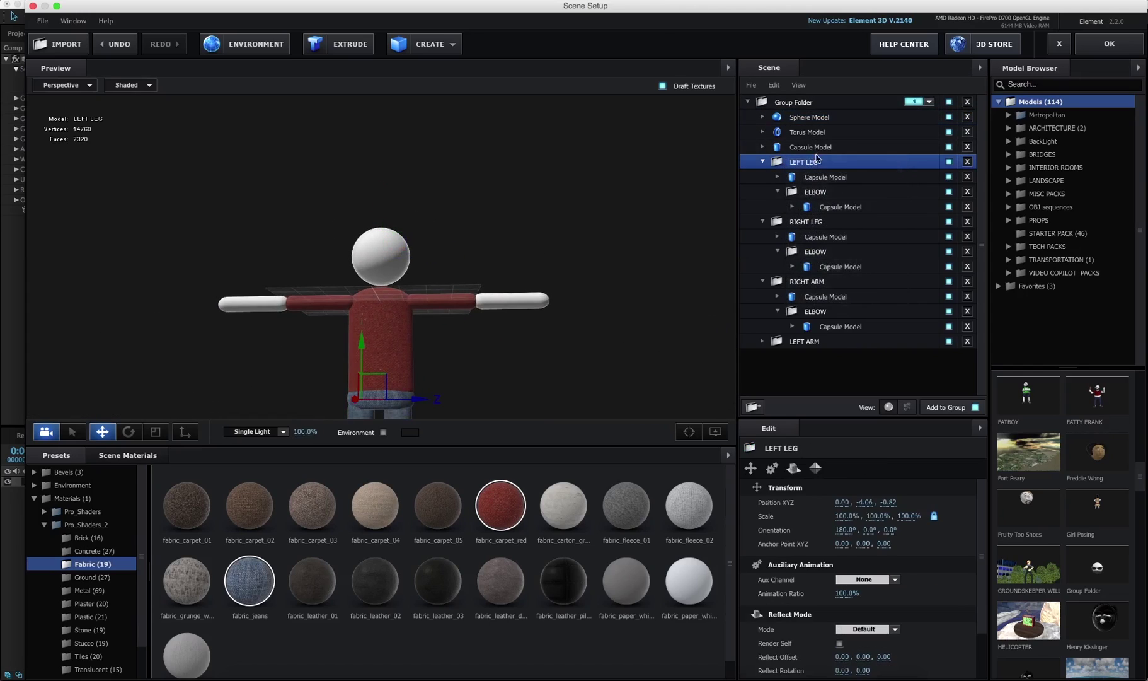
{"action": "right_click", "coordinate": [804, 279]}
{"action": "mouse_move", "coordinate": [883, 387]}
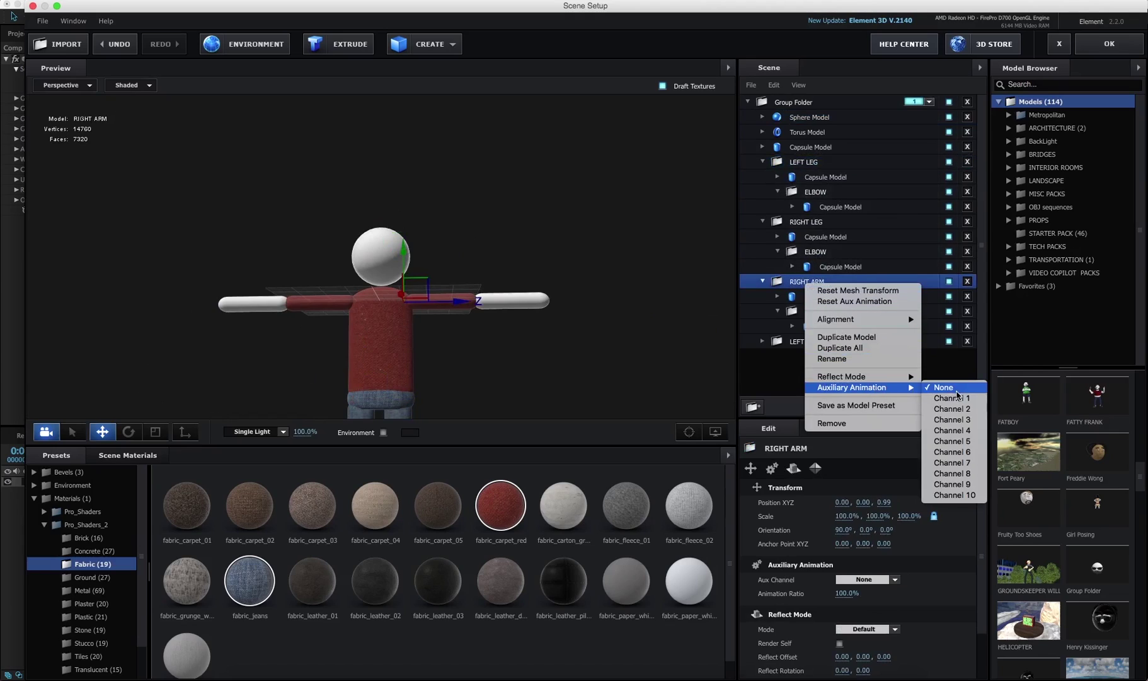
{"action": "left_click", "coordinate": [953, 398]}
{"action": "right_click", "coordinate": [812, 311]}
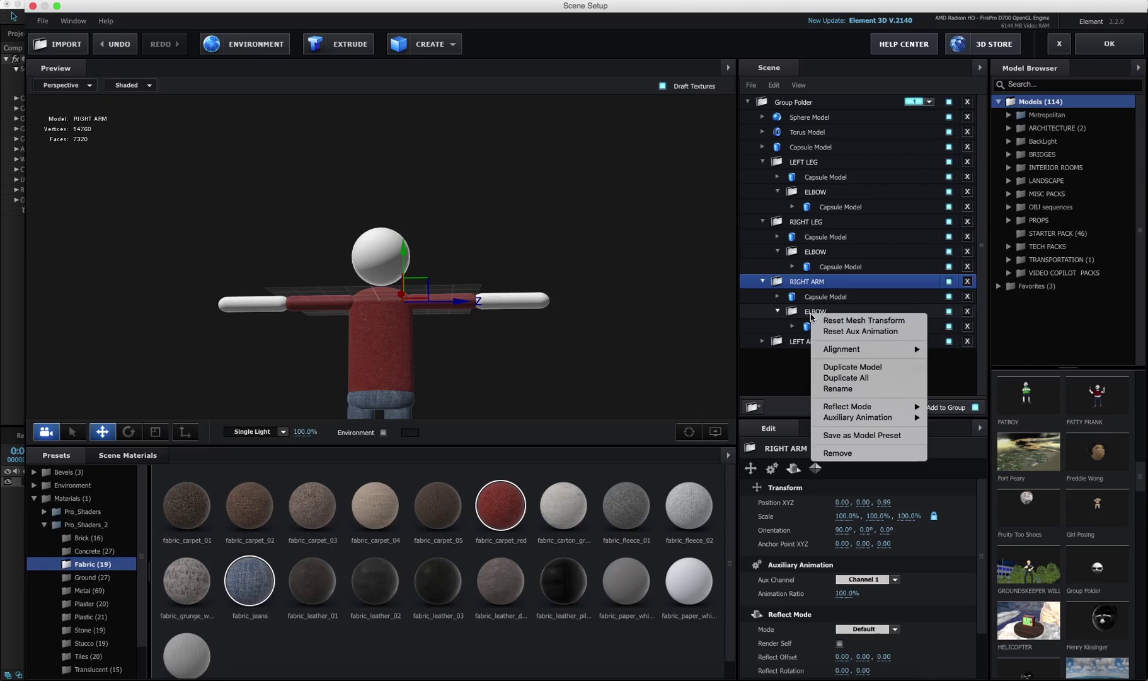
{"action": "mouse_move", "coordinate": [876, 417]}
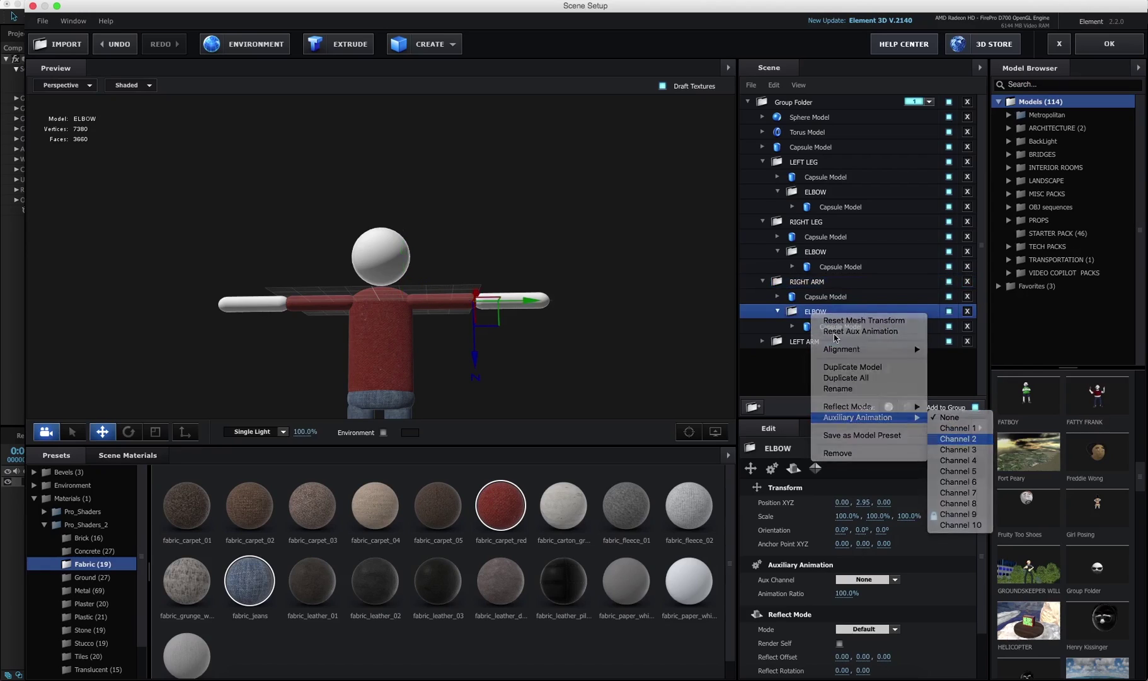
{"action": "left_click", "coordinate": [956, 438]}
Assign LEFT ARM to Channel 3 and its elbow to Channel 4, then accept Scene Setup
{"action": "right_click", "coordinate": [805, 223]}
{"action": "mouse_move", "coordinate": [854, 322]}
{"action": "left_click", "coordinate": [799, 203]}
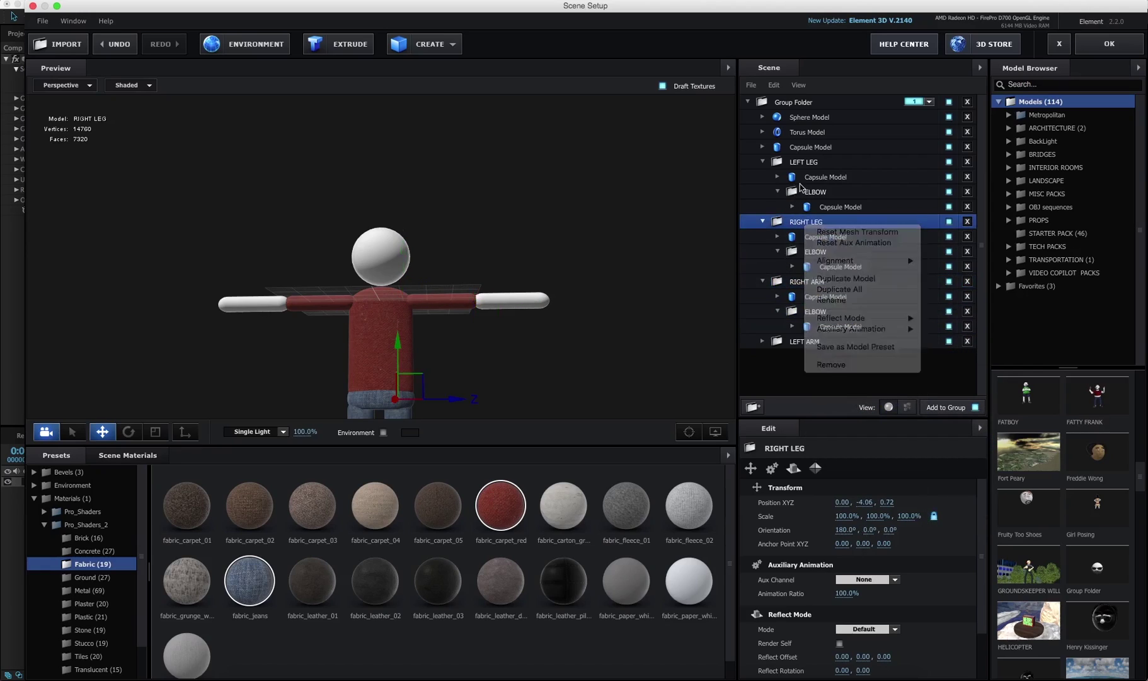
{"action": "left_click", "coordinate": [762, 341]}
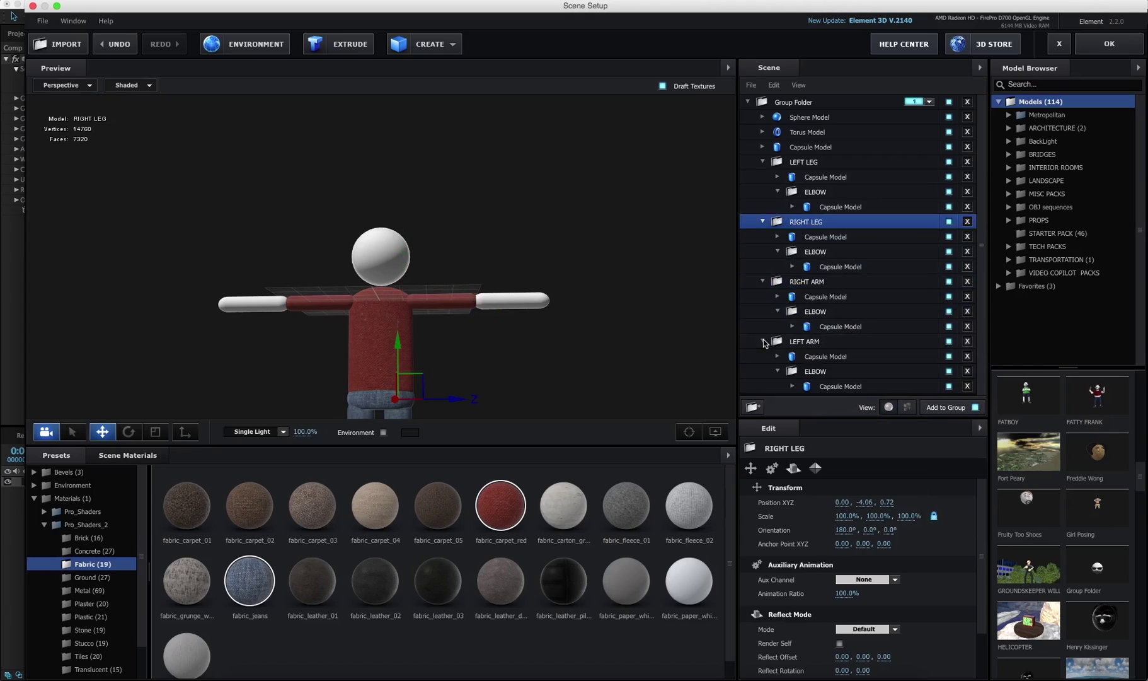
{"action": "left_click", "coordinate": [797, 341]}
{"action": "right_click", "coordinate": [813, 341]}
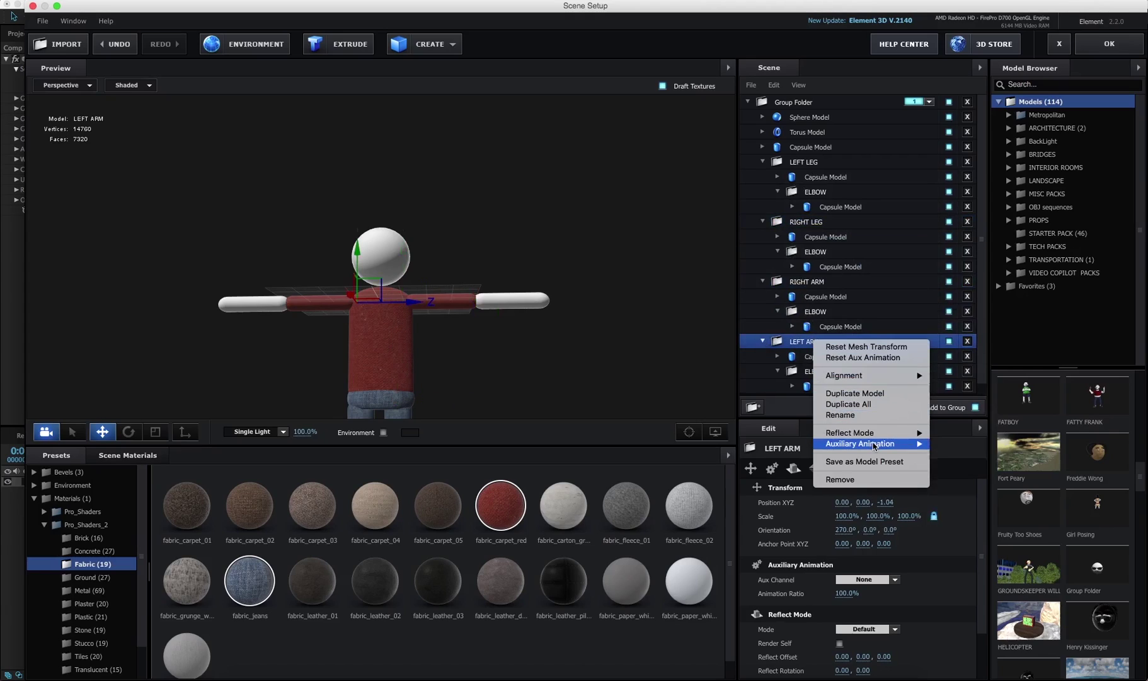
{"action": "mouse_move", "coordinate": [875, 444]}
{"action": "right_click", "coordinate": [840, 374]}
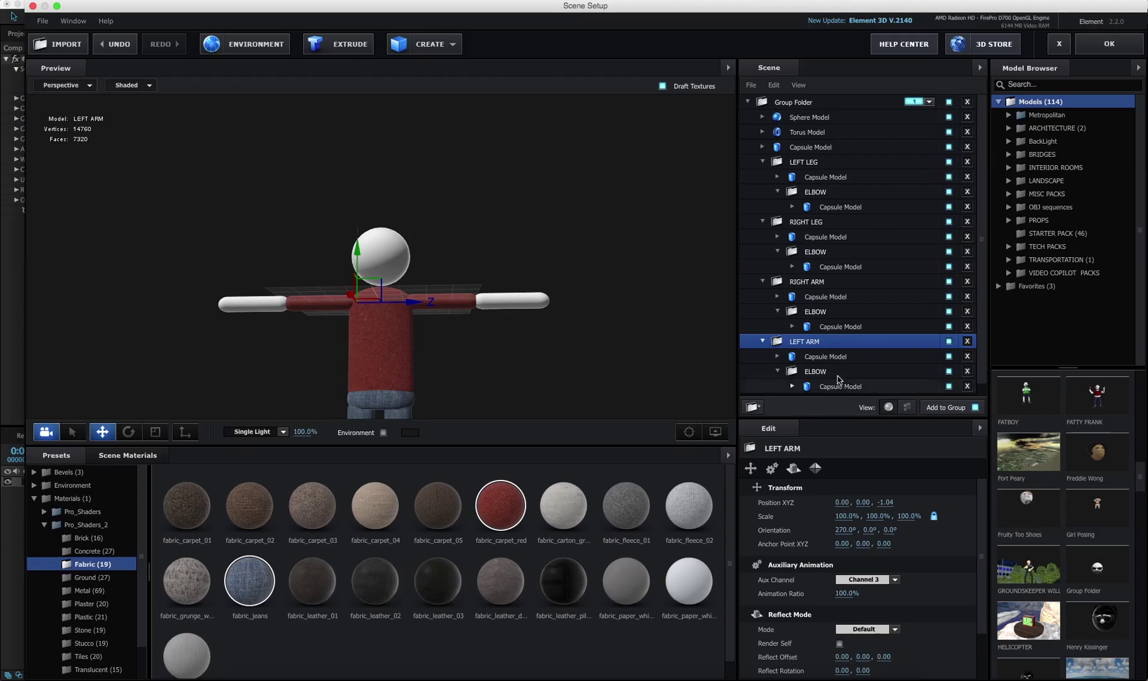
{"action": "right_click", "coordinate": [842, 373]}
{"action": "mouse_move", "coordinate": [909, 476]}
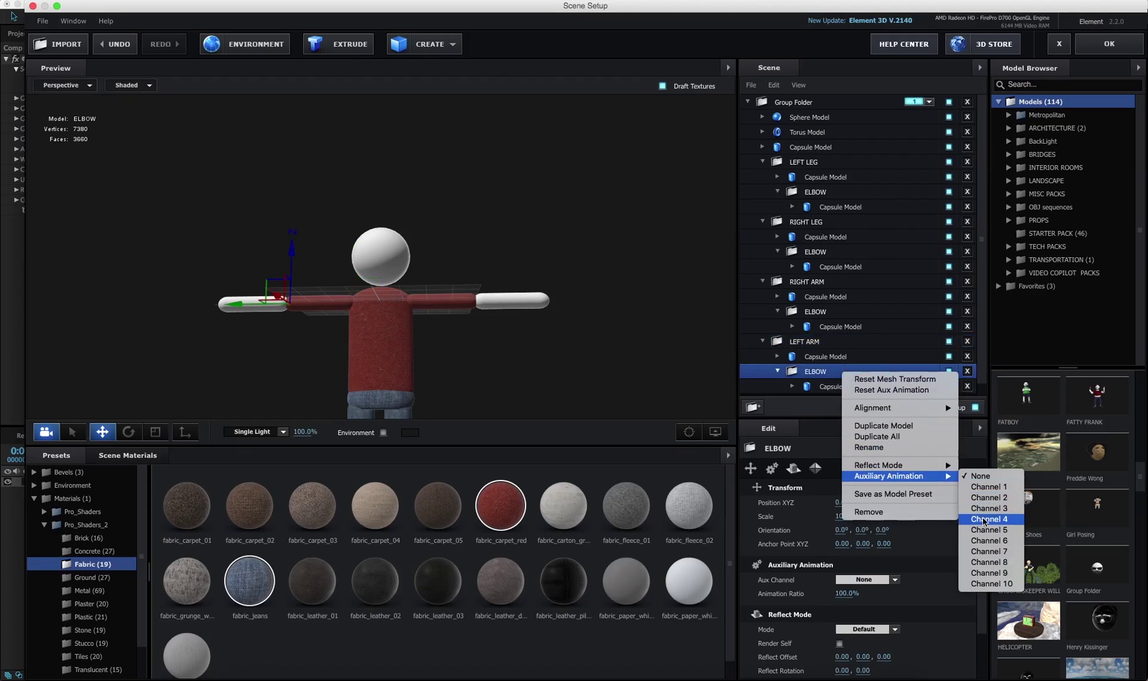
{"action": "left_click", "coordinate": [989, 508]}
{"action": "left_click", "coordinate": [1102, 44]}
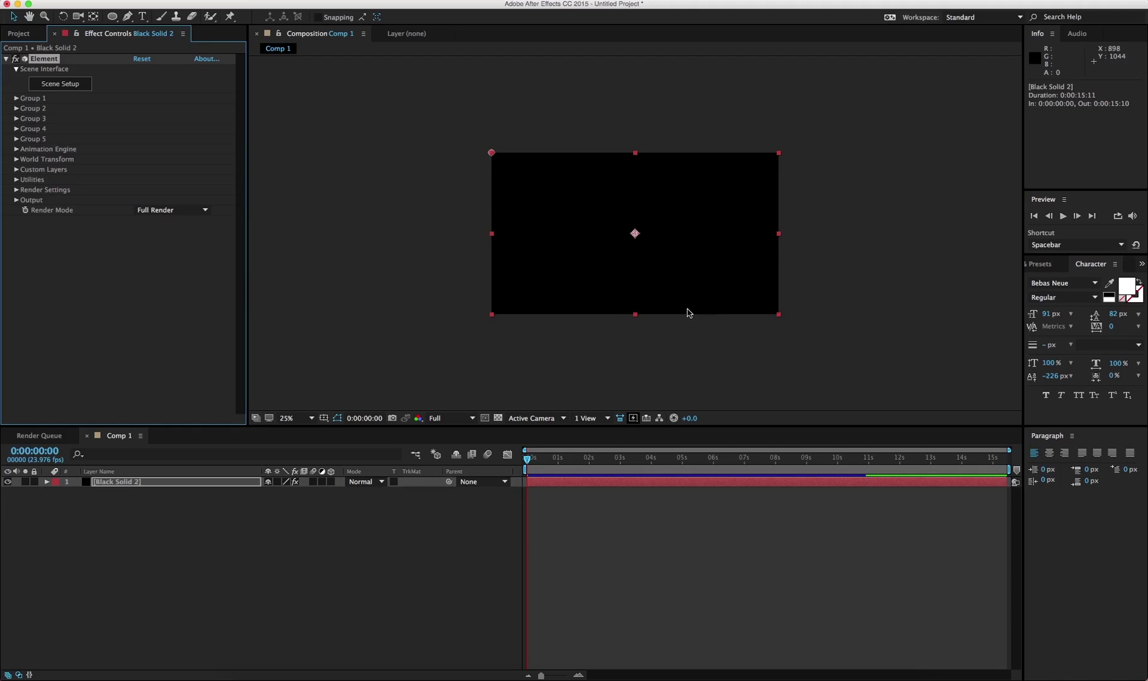
Set Group 1's Particle Size to 3.80
{"action": "left_click", "coordinate": [16, 98]}
{"action": "left_click", "coordinate": [26, 129]}
{"action": "left_click_drag", "start_coordinate": [136, 144], "coordinate": [107, 146]}
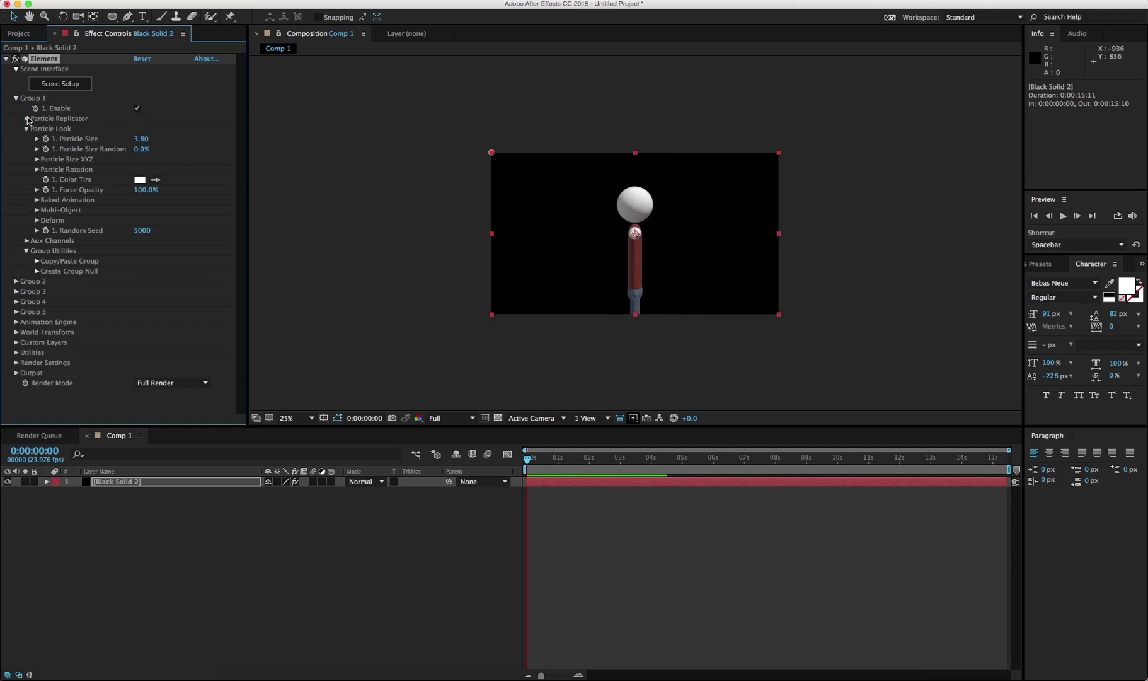
Turn the figure to face front with Particle Replicator Y Rotation about -101°
{"action": "left_click", "coordinate": [27, 118]}
{"action": "left_click", "coordinate": [37, 169]}
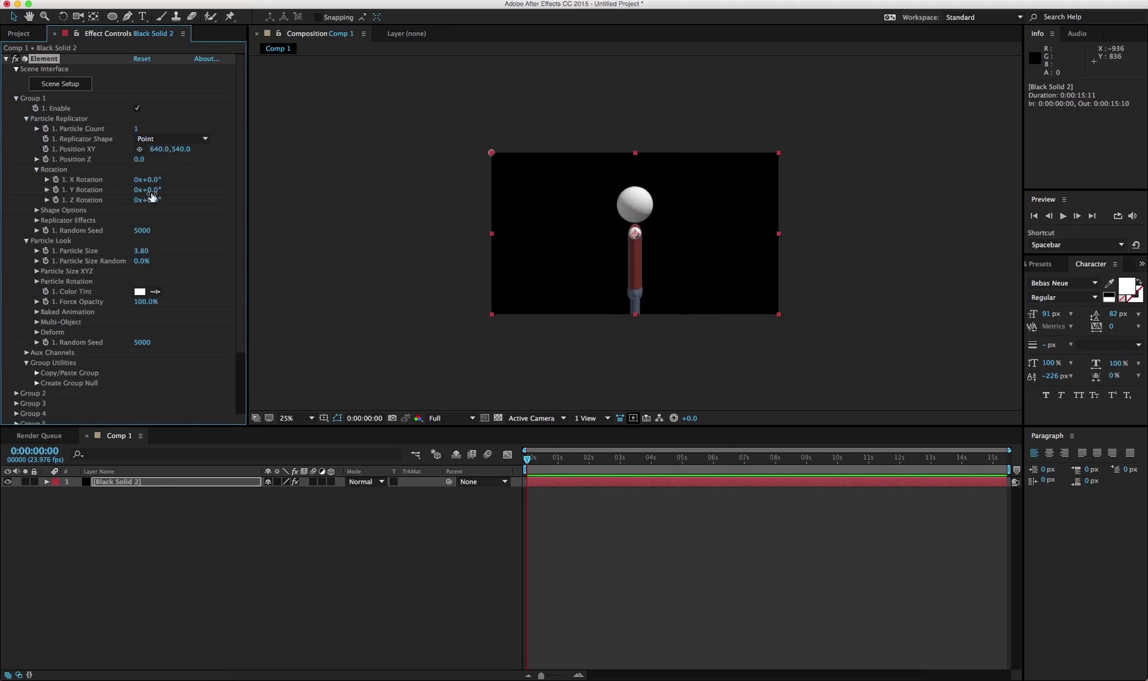
{"action": "left_click_drag", "start_coordinate": [150, 189], "coordinate": [72, 160]}
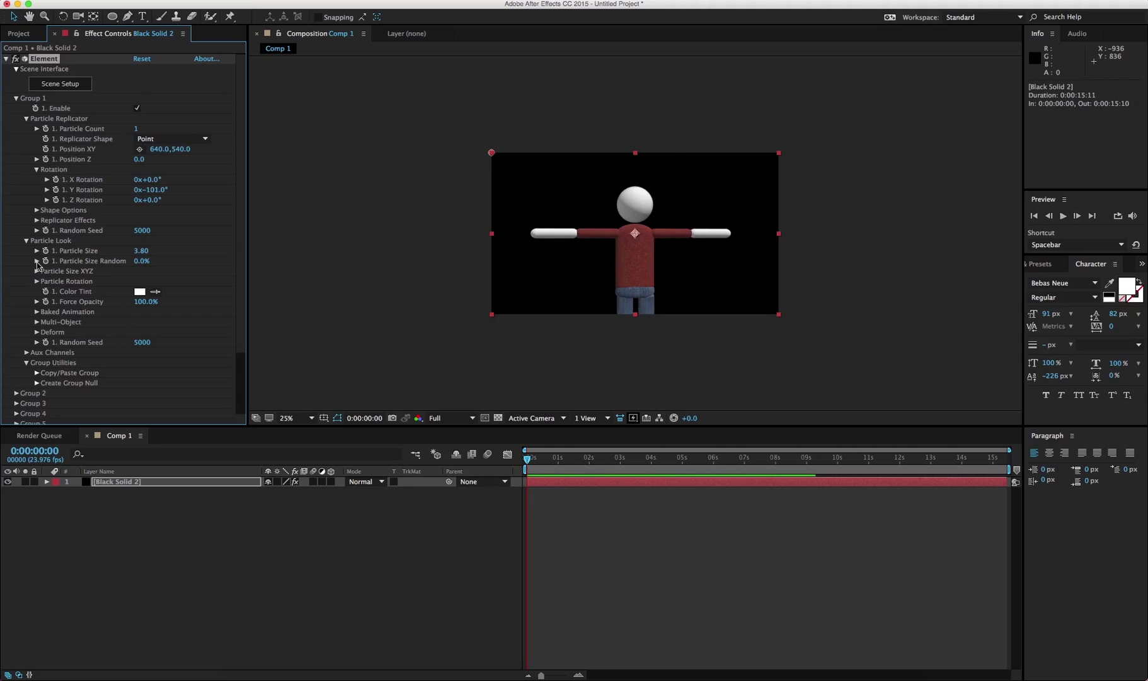
{"action": "left_click", "coordinate": [26, 352]}
Set Aux Channel 1 Rotation X to 40
{"action": "left_click", "coordinate": [37, 298]}
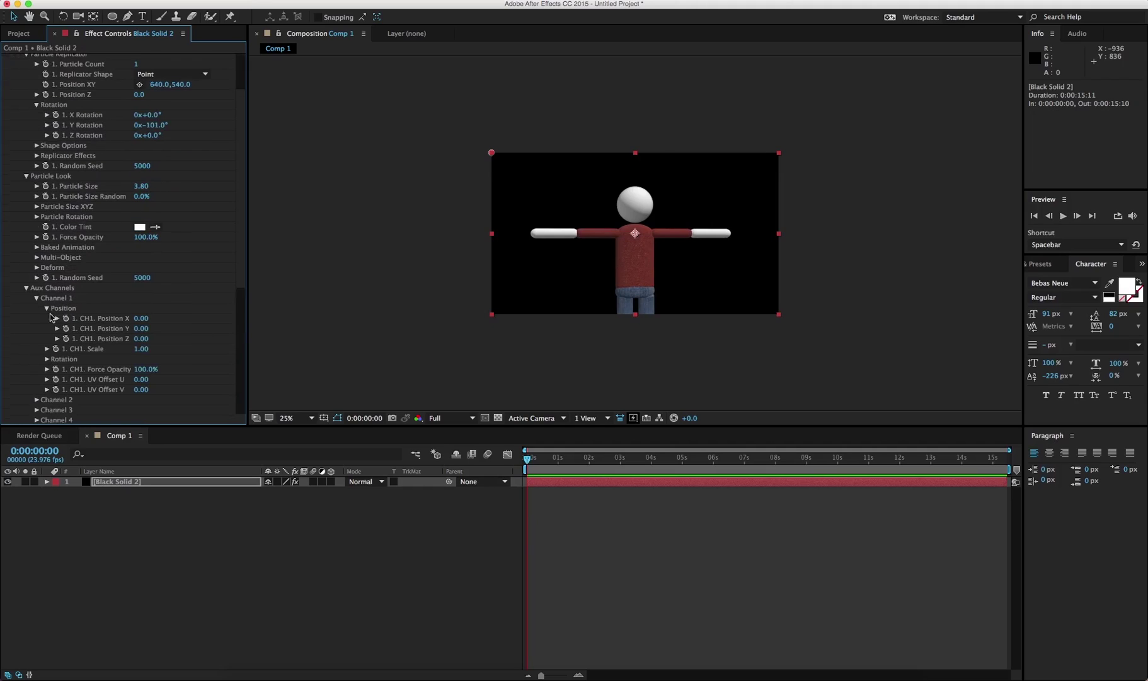
{"action": "left_click", "coordinate": [46, 359]}
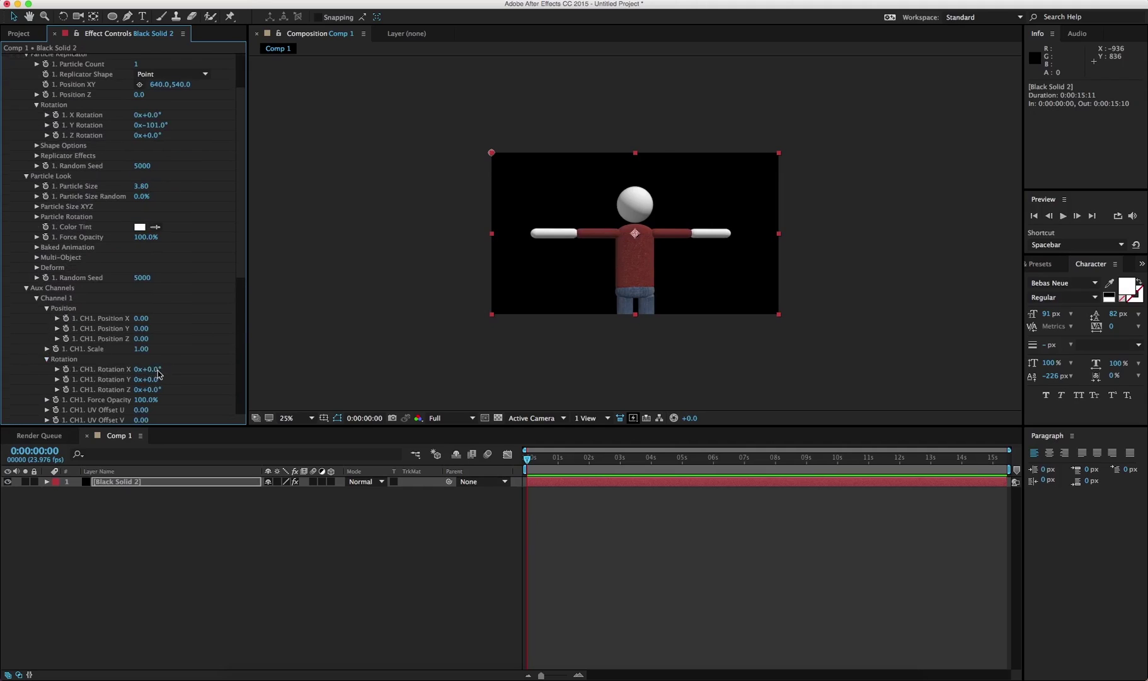
{"action": "left_click", "coordinate": [151, 370]}
{"action": "type", "text": "40"}
{"action": "key", "text": "Return"}
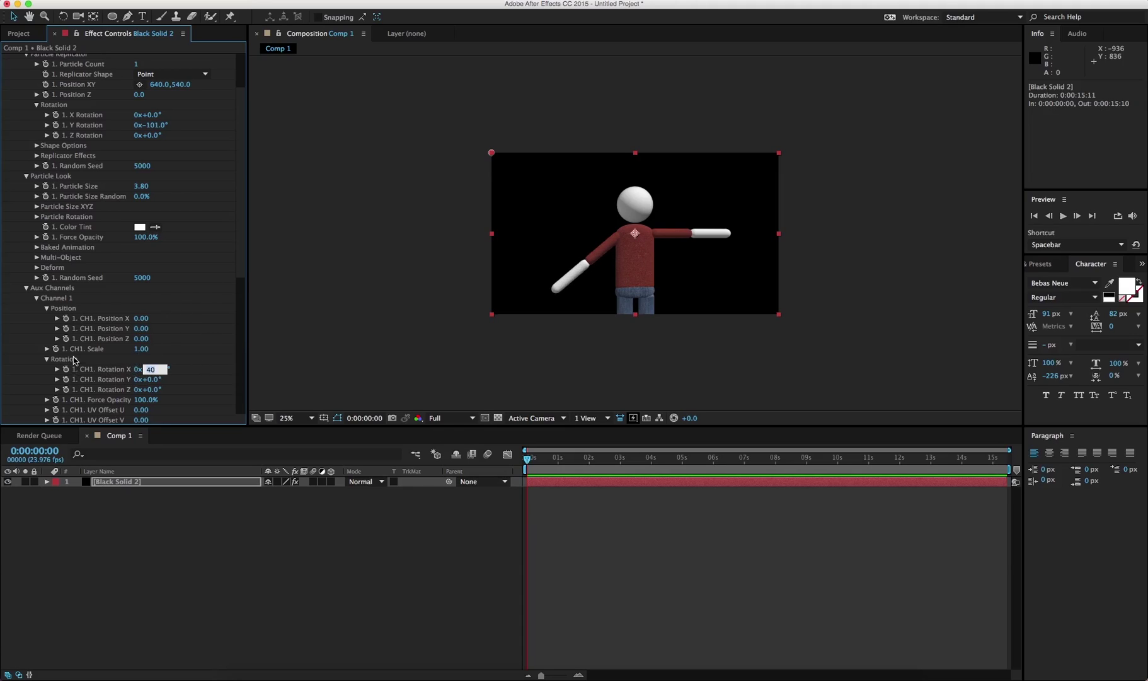
Set CH2 Rotation to X 60 and Z 90
{"action": "scroll", "coordinate": [70, 359], "scroll_direction": "down", "scroll_amount": 3}
{"action": "left_click", "coordinate": [36, 385]}
{"action": "scroll", "coordinate": [104, 396], "scroll_direction": "down", "scroll_amount": 4}
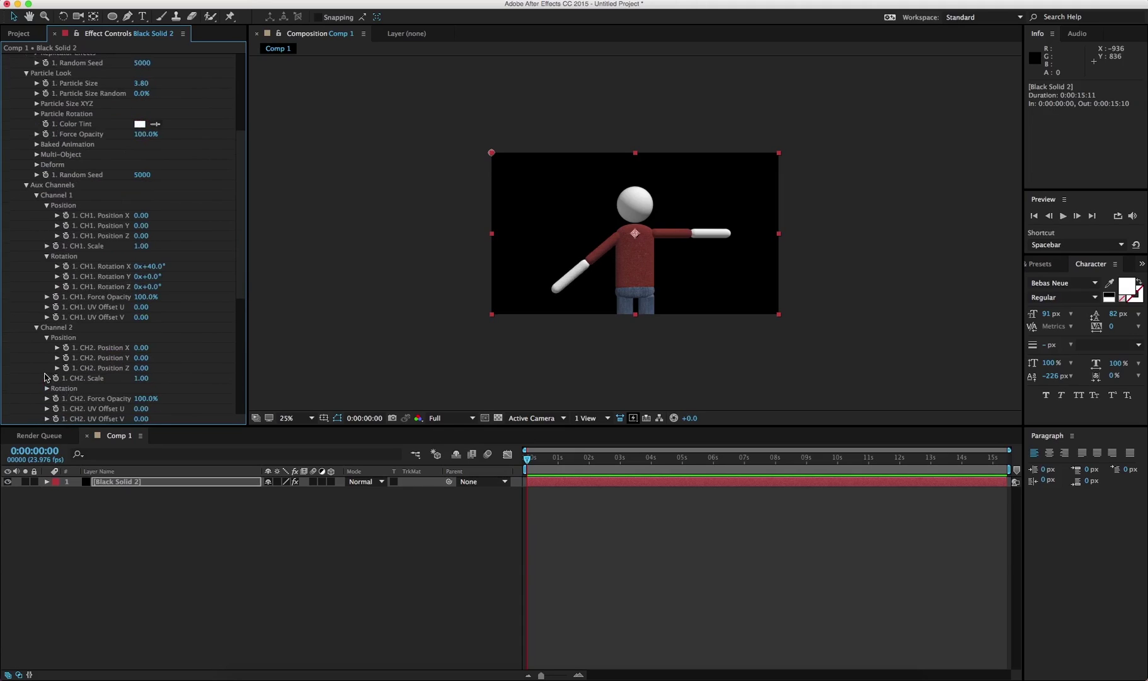
{"action": "left_click", "coordinate": [46, 388]}
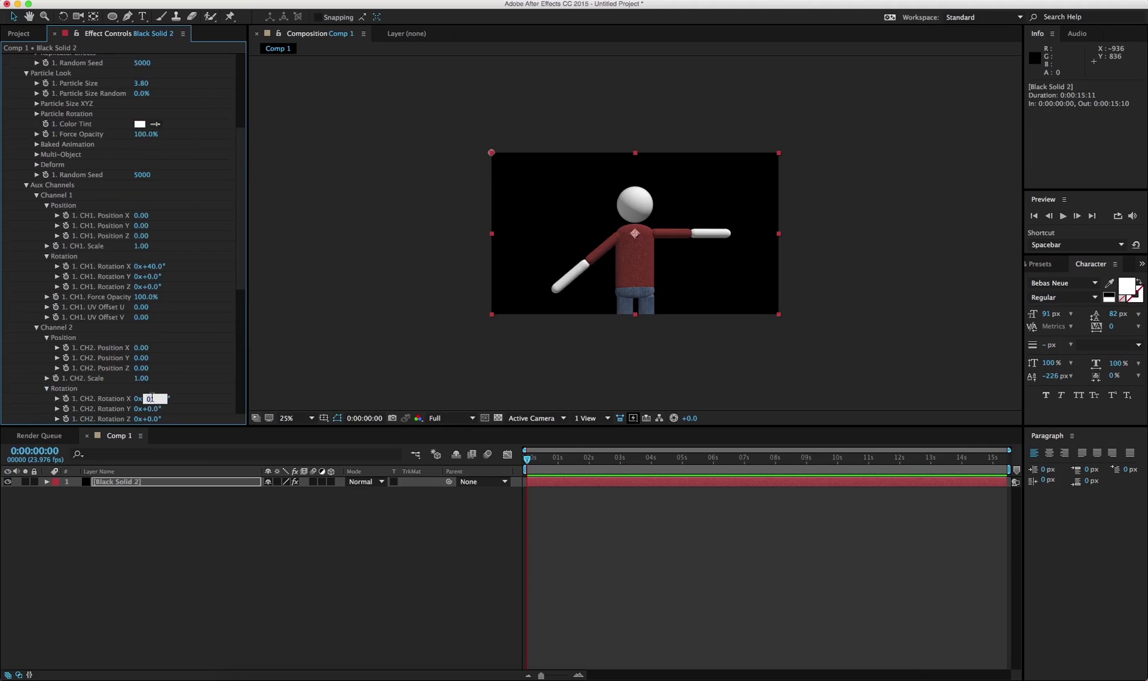
{"action": "type", "text": "60"}
{"action": "key", "text": "Return"}
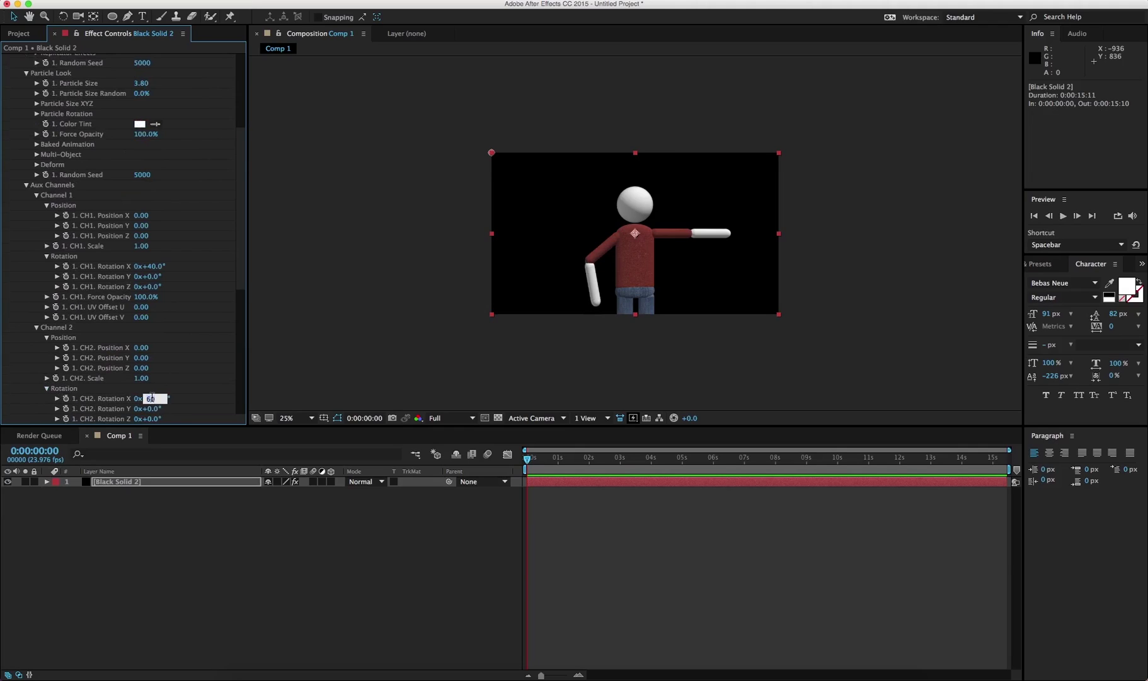
{"action": "left_click", "coordinate": [154, 408]}
{"action": "left_click", "coordinate": [150, 418]}
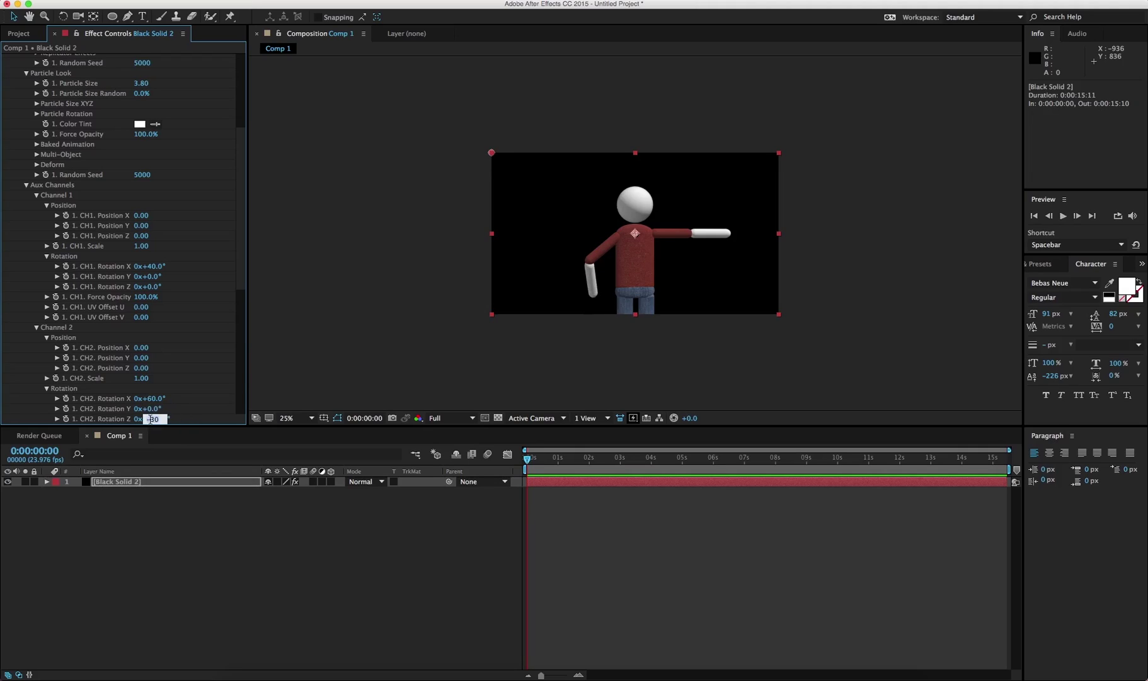
{"action": "type", "text": "30"}
{"action": "key", "text": "shift+Up"}
{"action": "key", "text": "Return"}
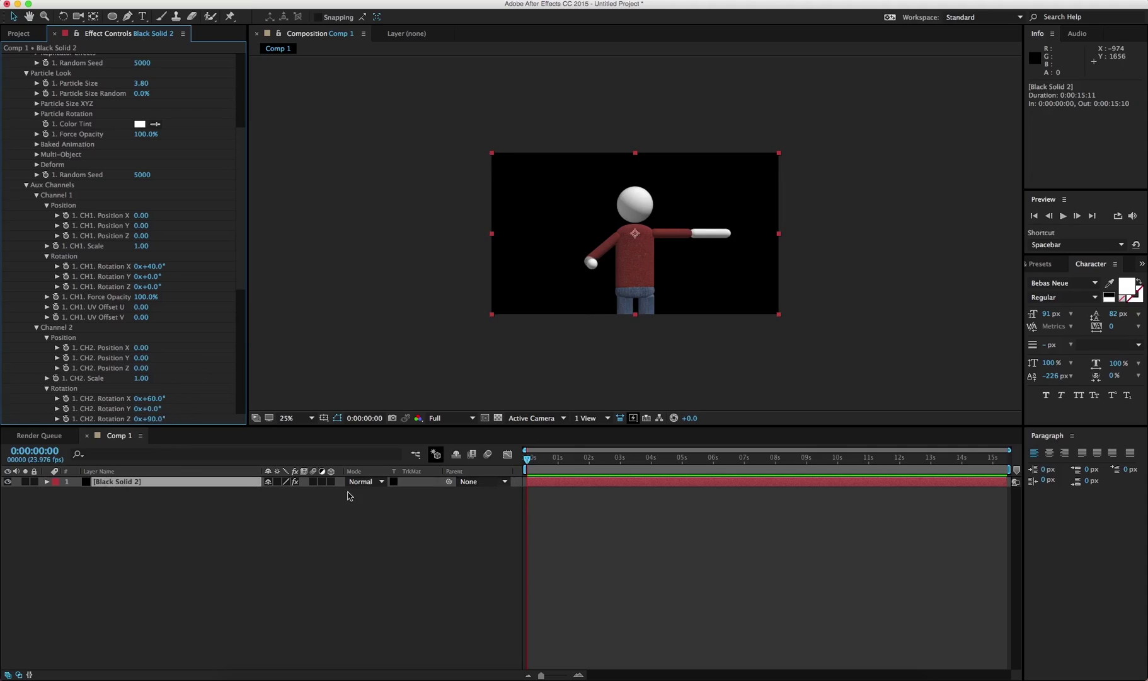
Adjust CH1 Rotation to X 50 and Z -60 to hang the arm down
{"action": "left_click", "coordinate": [154, 267]}
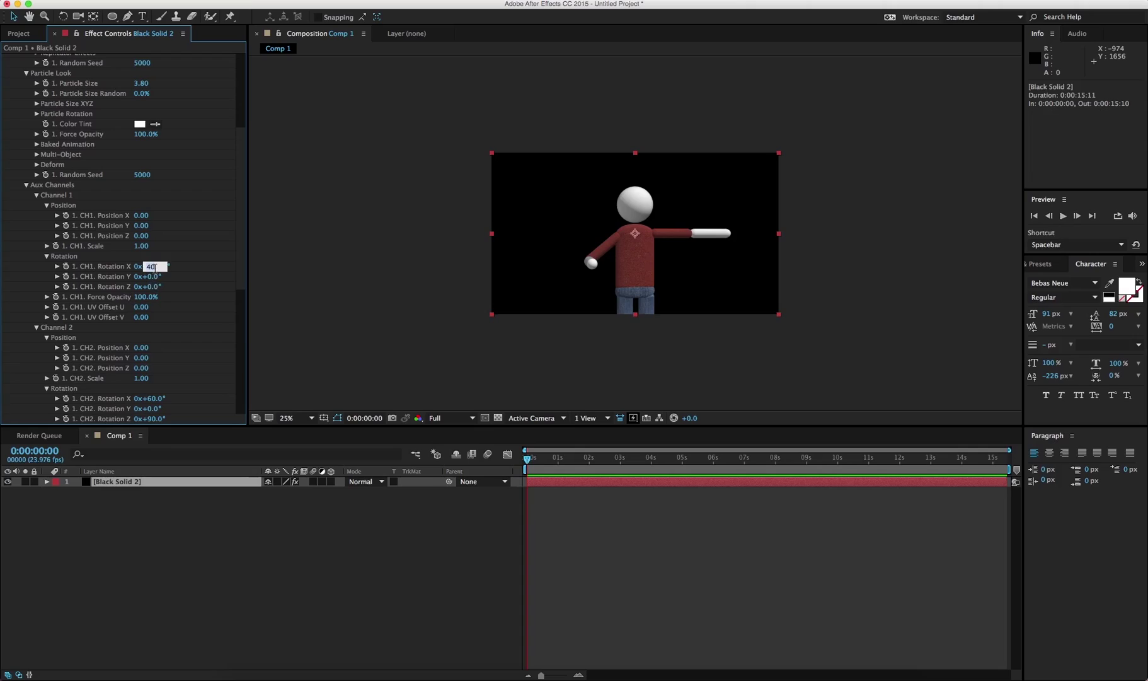
{"action": "key", "text": "shift+Up"}
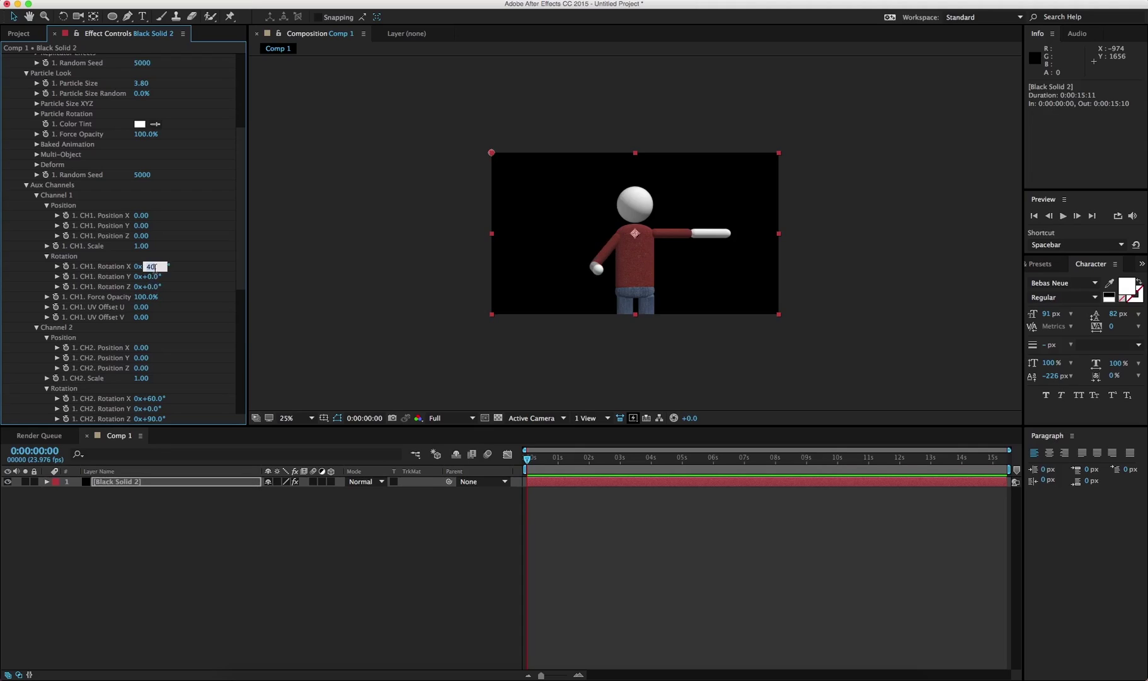
{"action": "key", "text": "shift+Down"}
{"action": "key", "text": "shift+Up"}
{"action": "left_click", "coordinate": [155, 287]}
{"action": "key", "text": "shift+Up"}
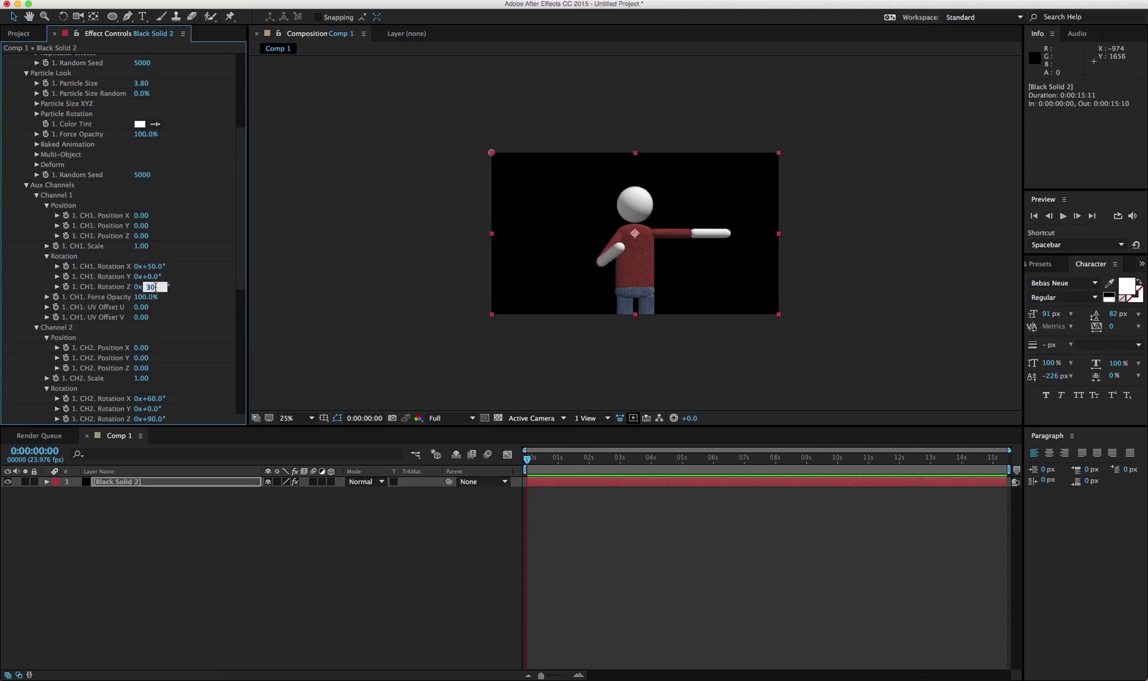
{"action": "key", "text": "shift+Down"}
{"action": "key", "text": "shift+Down"}
{"action": "key", "text": "shift+Down"}
{"action": "key", "text": "shift+Down"}
{"action": "key", "text": "shift+Down"}
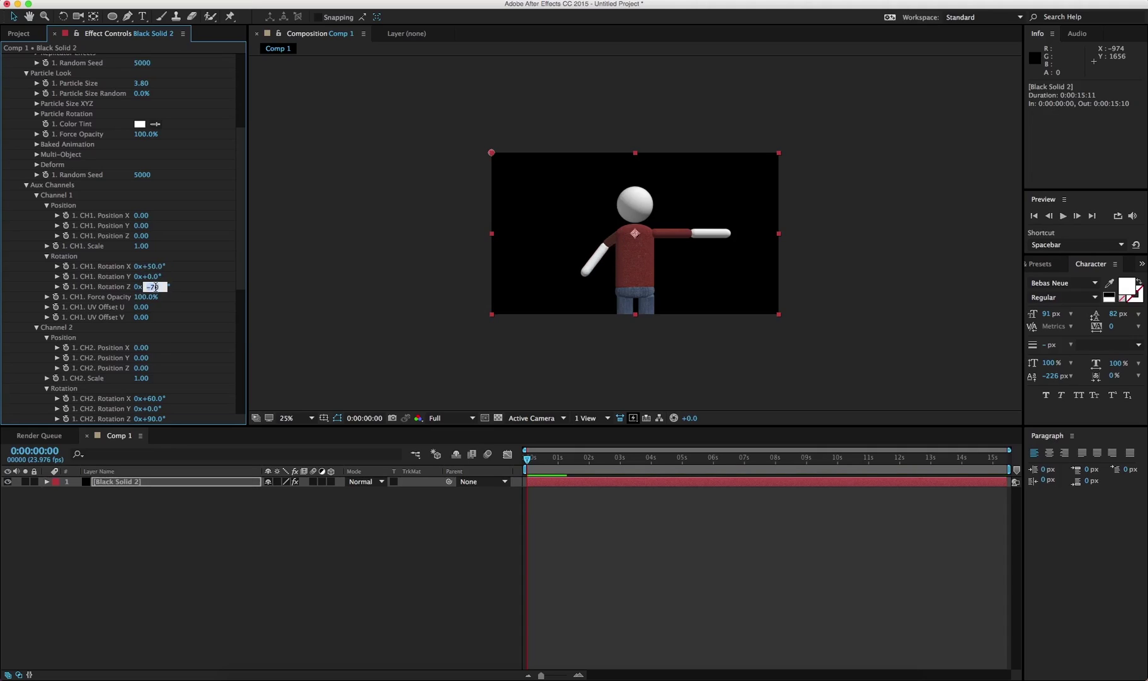
{"action": "key", "text": "shift+Down"}
{"action": "key", "text": "shift+Down"}
Expand the Element effect to Channel 1 rotation and keyframe CH1 Rotation Z at -60 at 0 s
{"action": "left_click", "coordinate": [46, 481]}
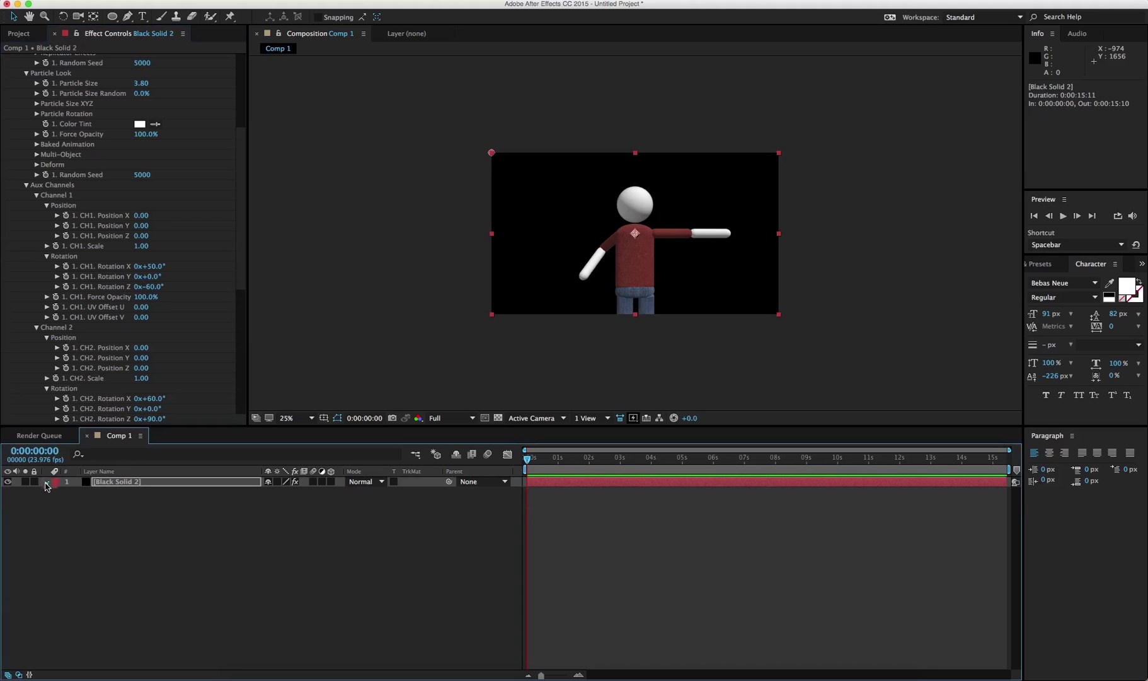
{"action": "left_click", "coordinate": [57, 491]}
{"action": "left_click", "coordinate": [67, 502]}
{"action": "left_click", "coordinate": [77, 522]}
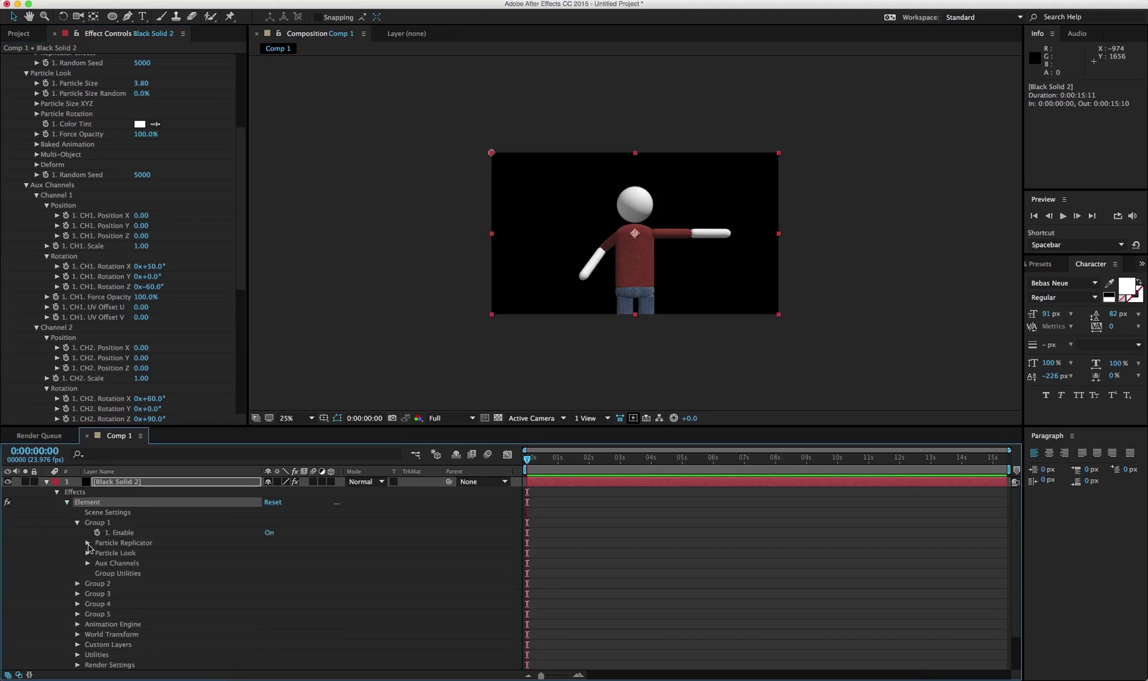
{"action": "left_click", "coordinate": [87, 563]}
{"action": "left_click", "coordinate": [97, 572]}
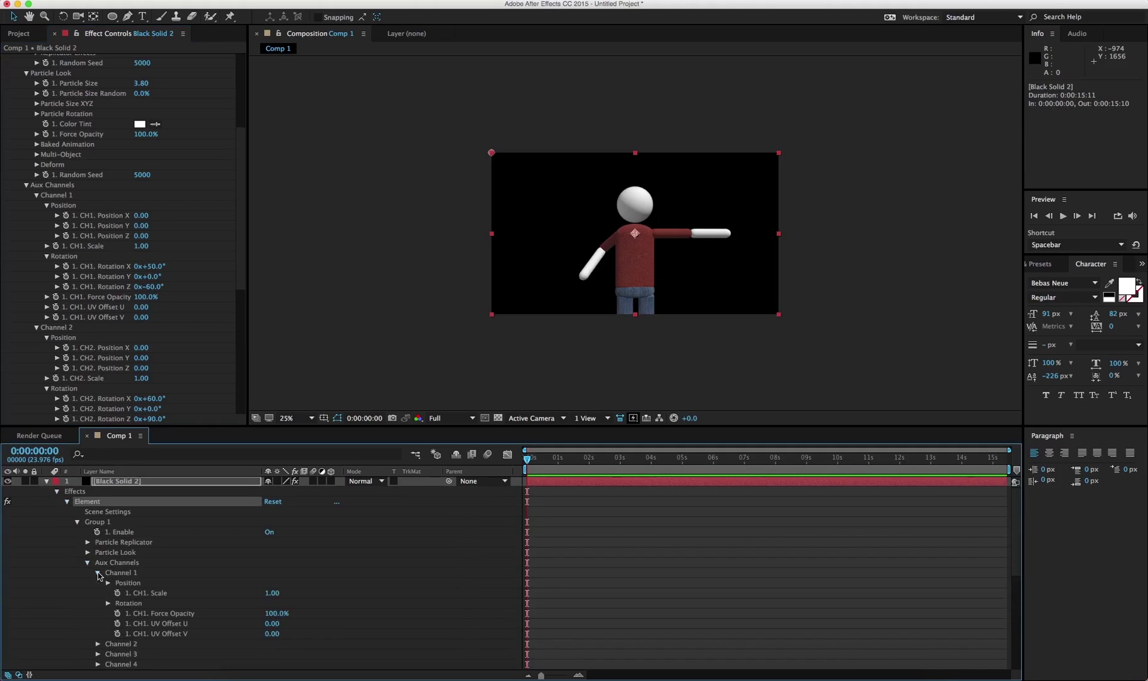
{"action": "left_click", "coordinate": [108, 603]}
{"action": "left_click", "coordinate": [128, 633]}
Set a CH1 Rotation Z keyframe of 50 at 1 second
{"action": "left_click", "coordinate": [558, 460]}
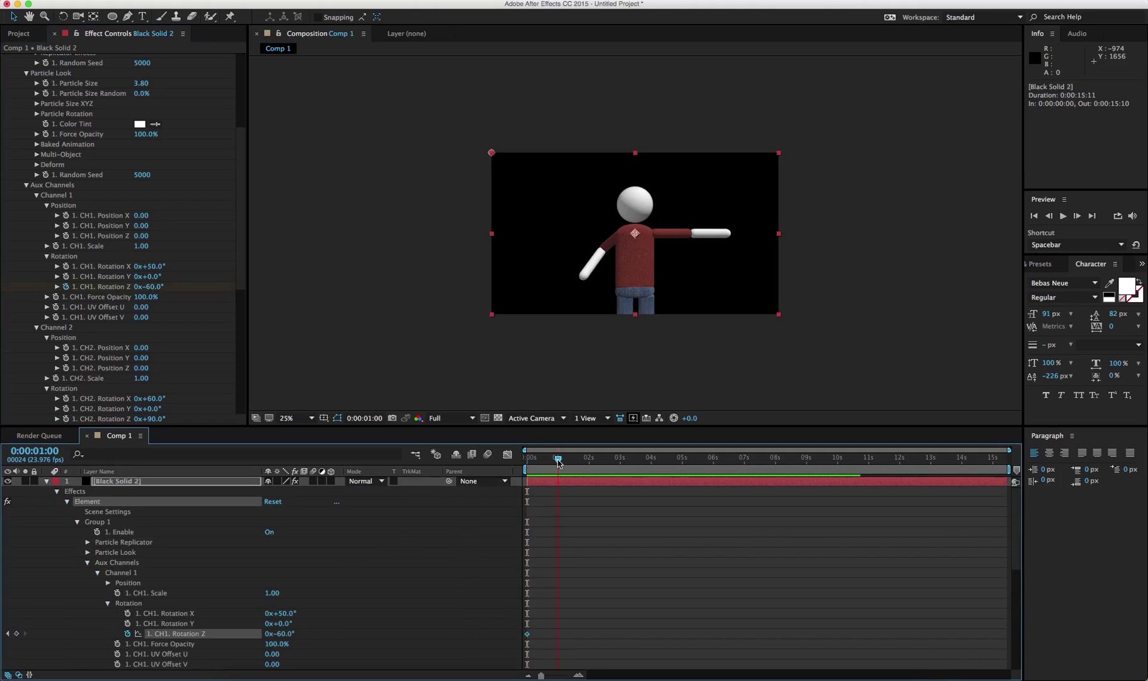
{"action": "left_click", "coordinate": [291, 634]}
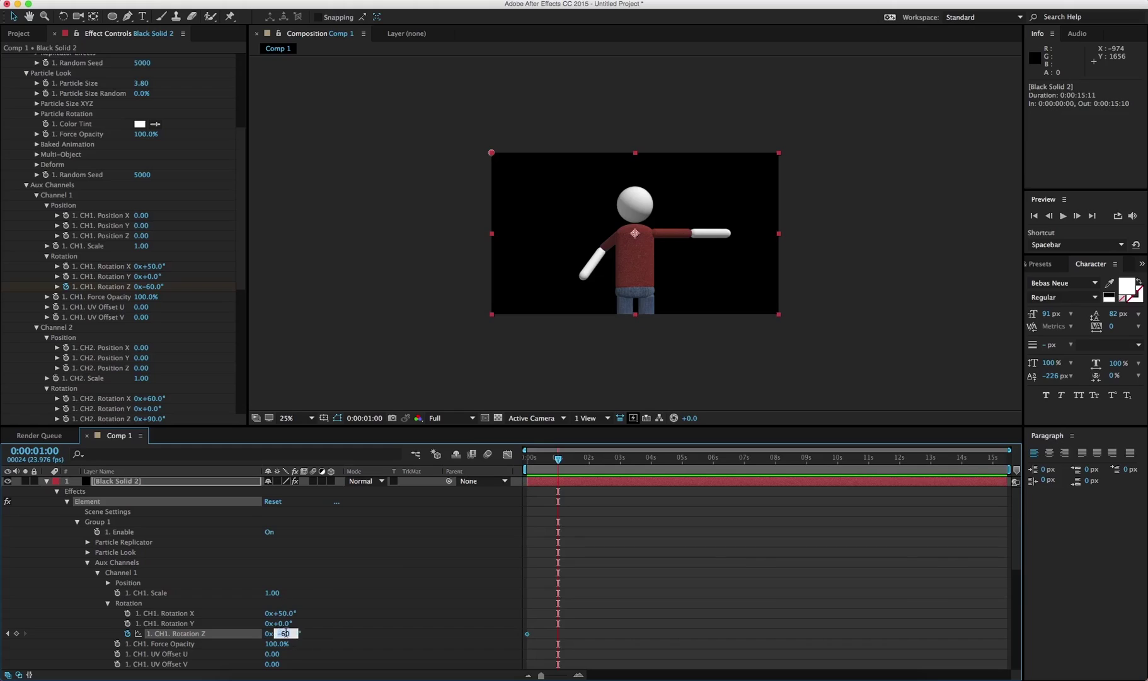
{"action": "type", "text": "30"}
{"action": "key", "text": "Return"}
{"action": "type", "text": "50"}
{"action": "key", "text": "Return"}
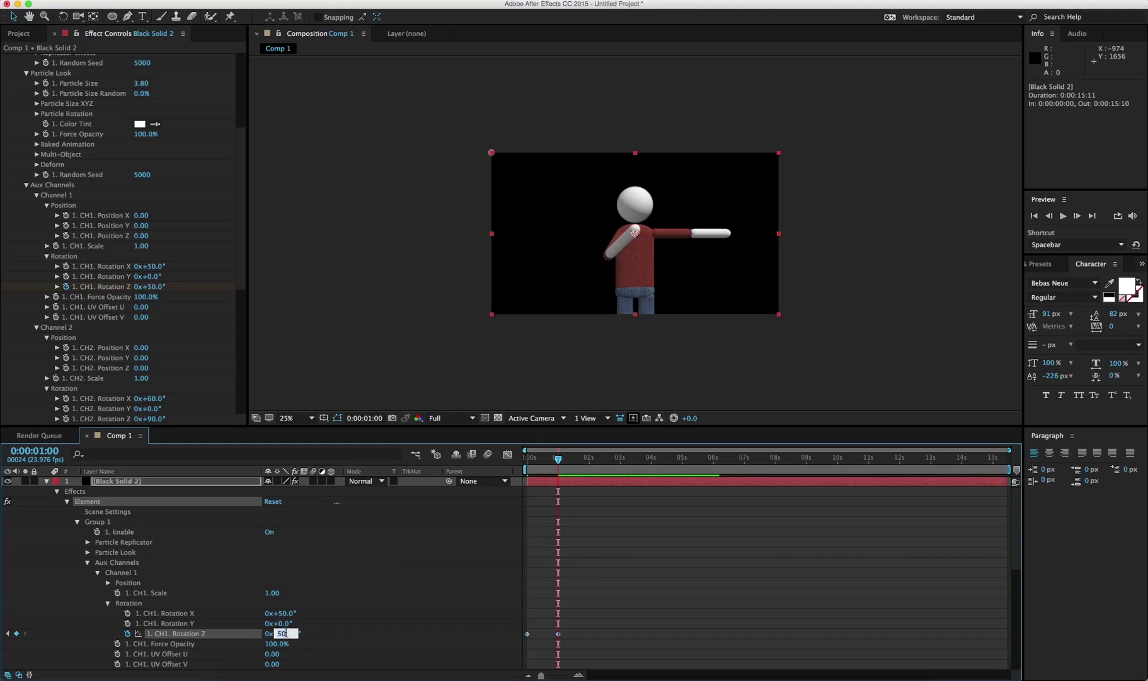
Copy the two CH1 Rotation Z keyframes, paste them at 2 s, and preview the swing
{"action": "left_click_drag", "start_coordinate": [603, 662], "coordinate": [523, 609]}
{"action": "key", "text": "super+c"}
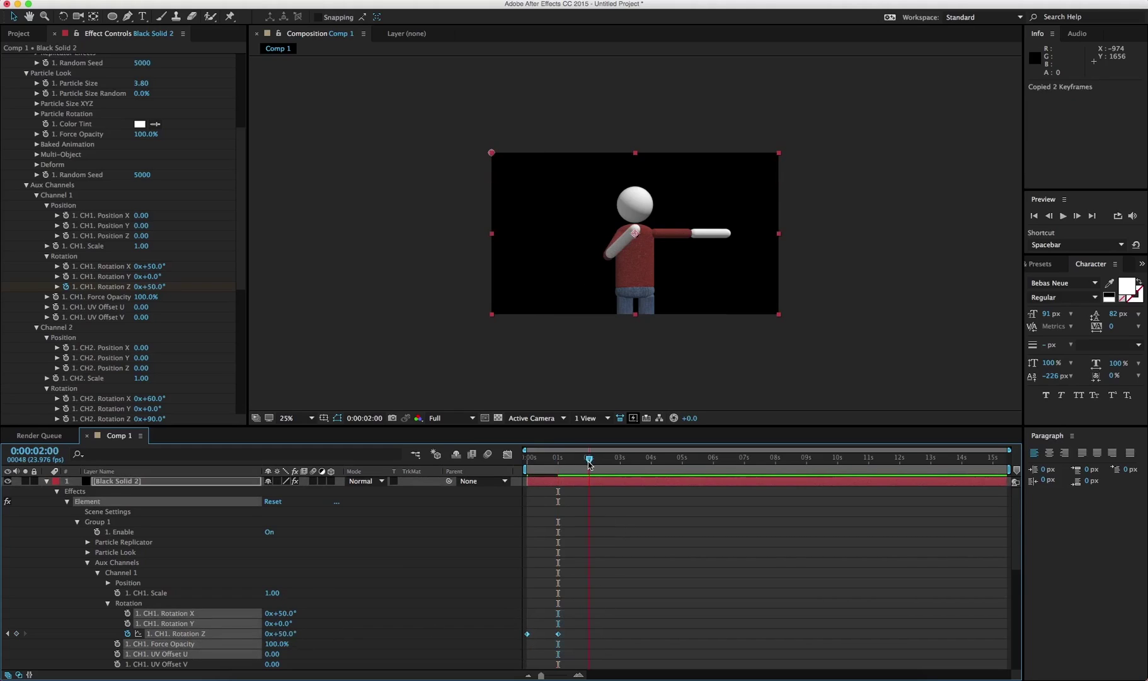
{"action": "key", "text": "super+v"}
{"action": "key", "text": "space"}
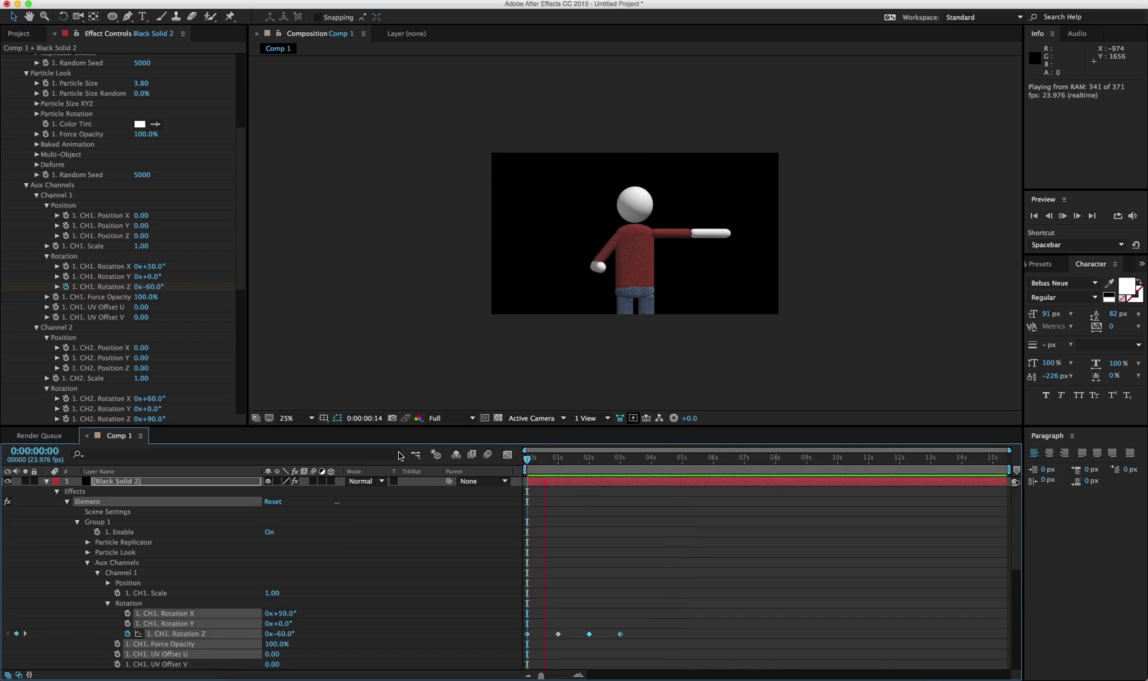
{"action": "key", "text": "space"}
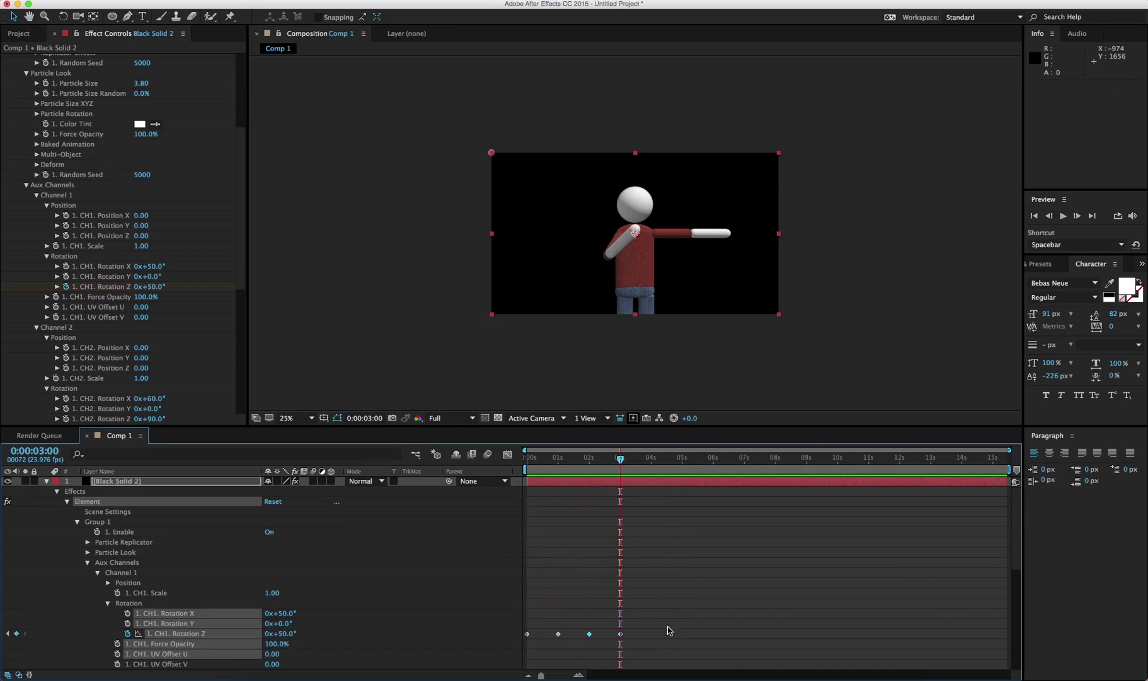
Apply Easy Ease In to all four CH1 Rotation Z keyframes and preview the eased swing
{"action": "left_click_drag", "start_coordinate": [668, 625], "coordinate": [519, 652]}
{"action": "right_click", "coordinate": [557, 633]}
{"action": "mouse_move", "coordinate": [630, 668]}
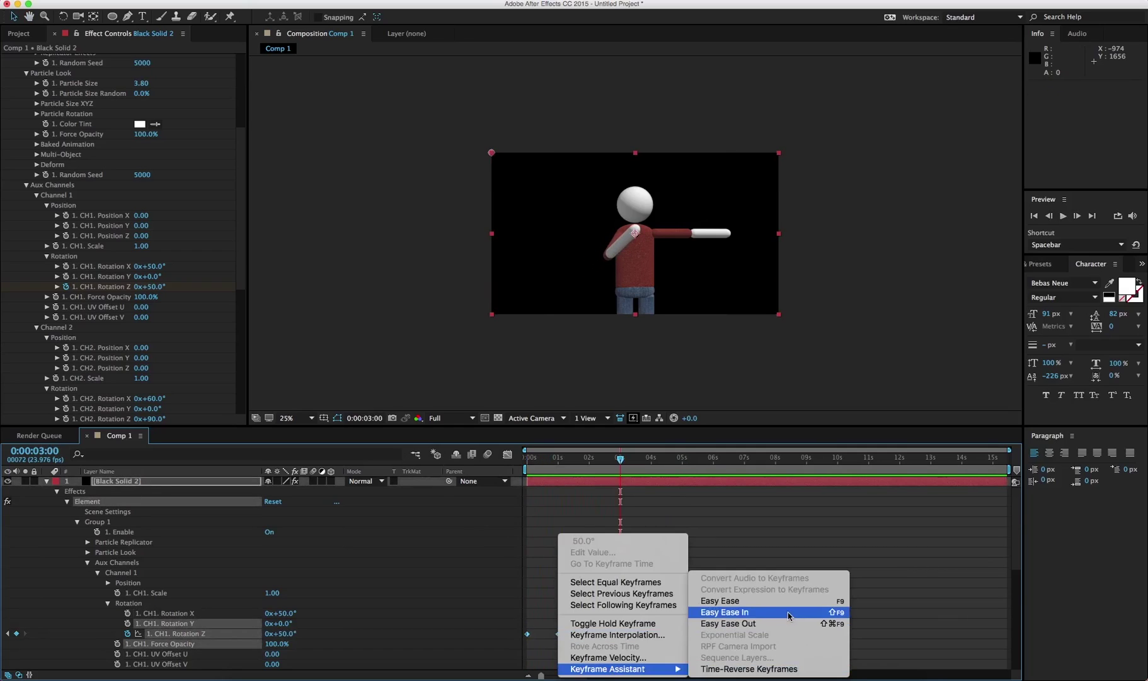
{"action": "left_click", "coordinate": [789, 611]}
{"action": "key", "text": "space"}
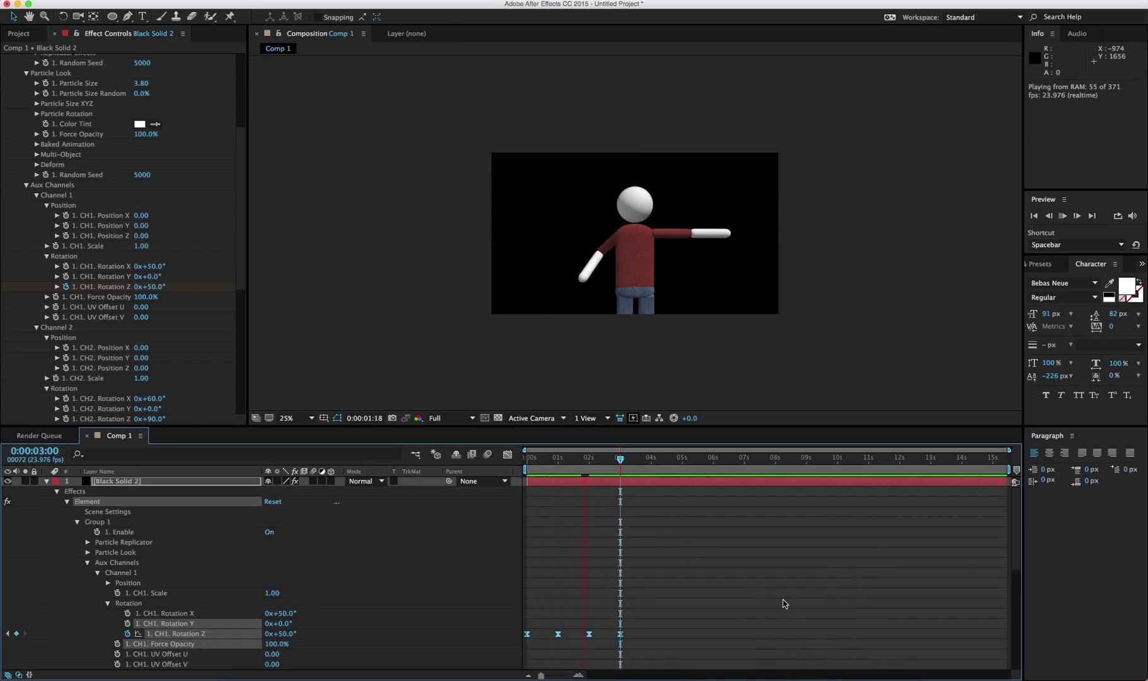
{"action": "left_click", "coordinate": [685, 617]}
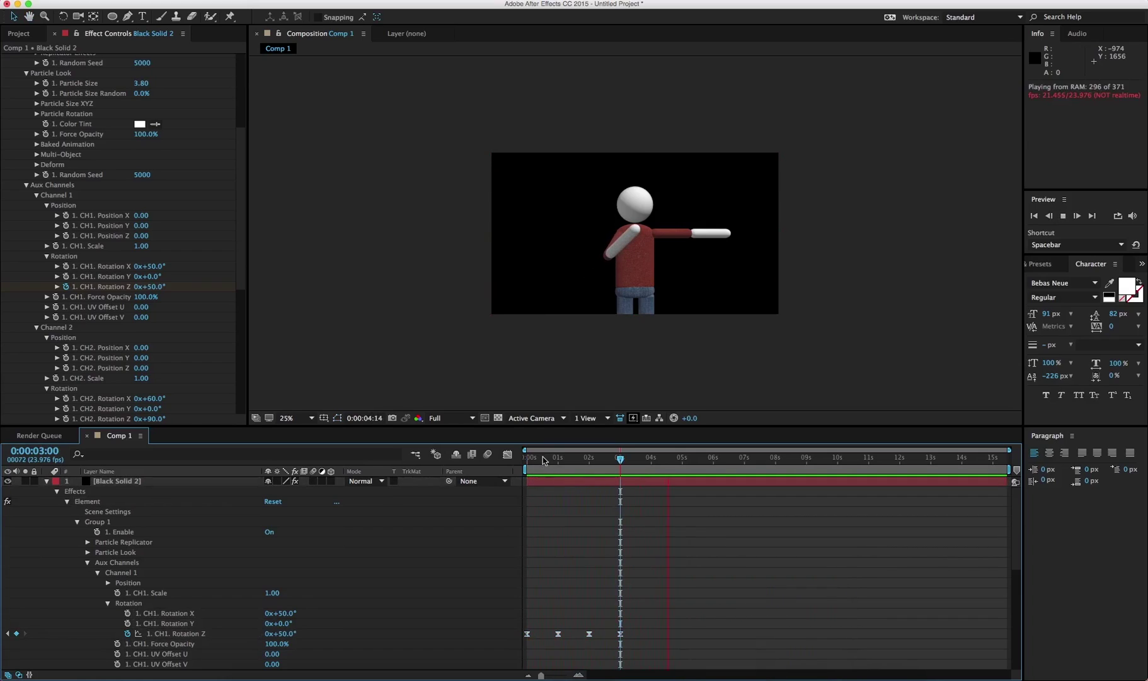
Expand Channel 3 rotation and set CH3 Rotation X to -30 and Rotation Z to 40
{"action": "key", "text": "space"}
{"action": "scroll", "coordinate": [106, 602], "scroll_direction": "down", "scroll_amount": 5}
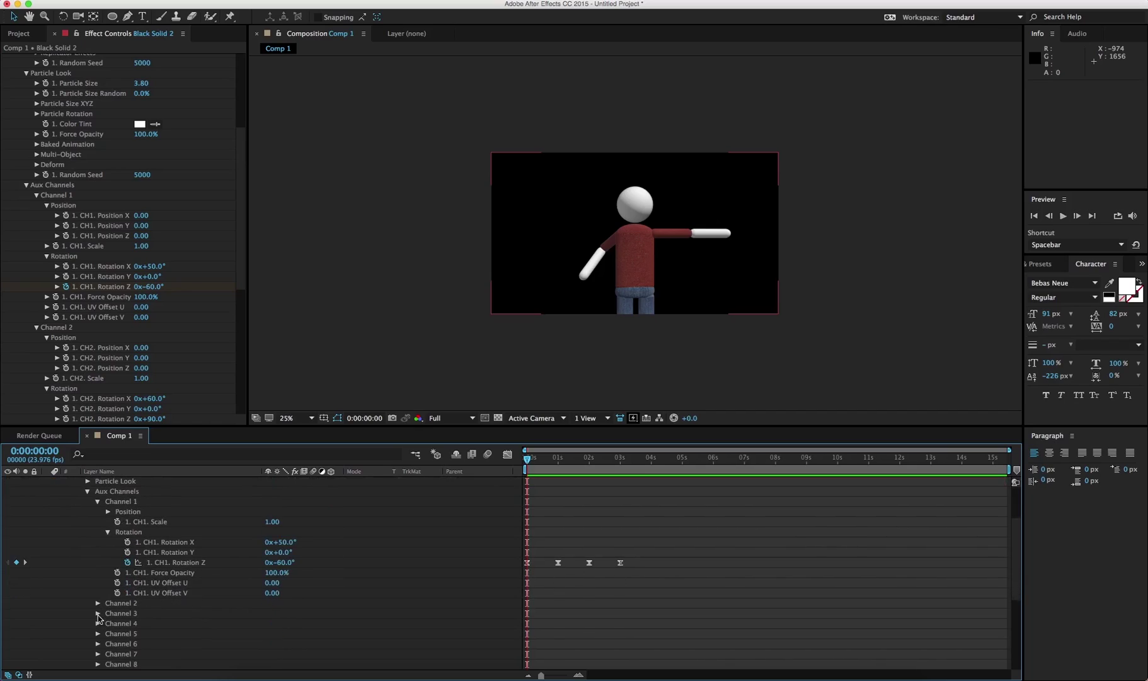
{"action": "left_click", "coordinate": [98, 614]}
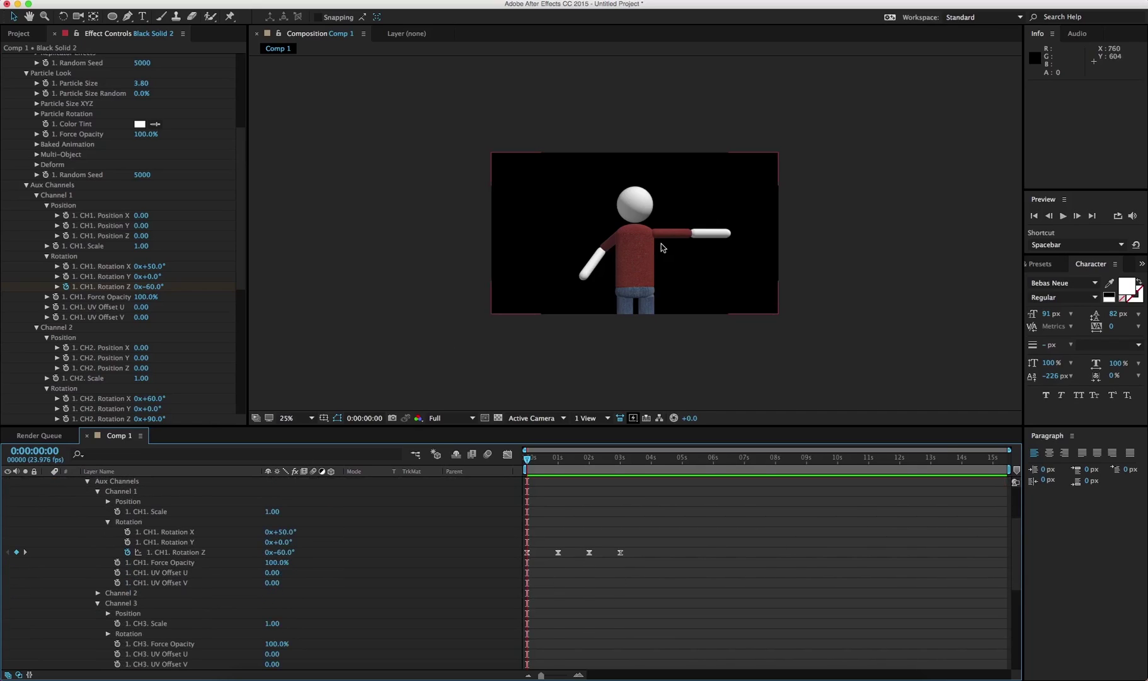
{"action": "left_click", "coordinate": [108, 634]}
{"action": "left_click", "coordinate": [283, 645]}
{"action": "type", "text": "-30"}
{"action": "key", "text": "Return"}
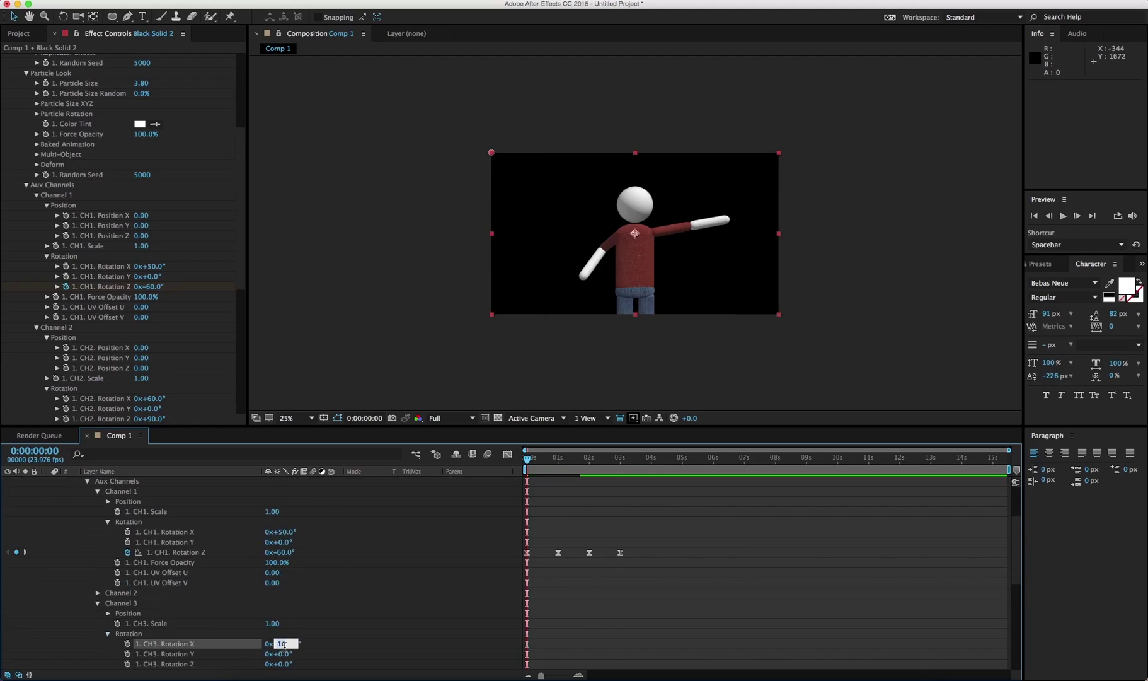
{"action": "left_click", "coordinate": [283, 664]}
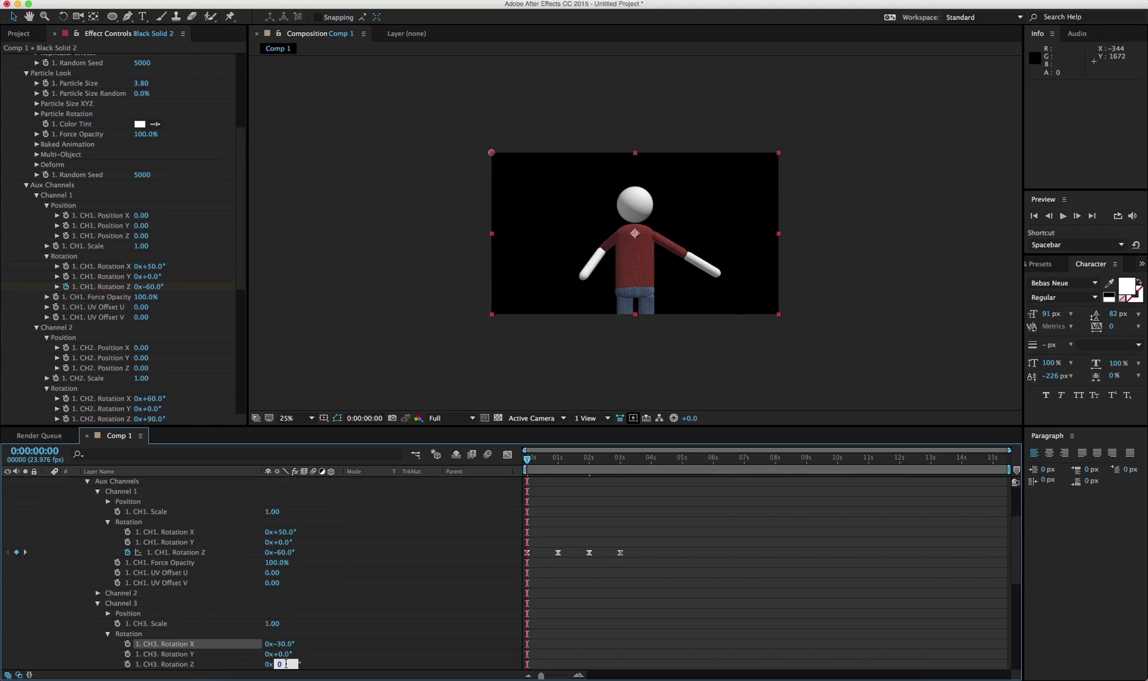
{"action": "type", "text": "30"}
{"action": "key", "text": "Return"}
{"action": "type", "text": "40"}
{"action": "key", "text": "Return"}
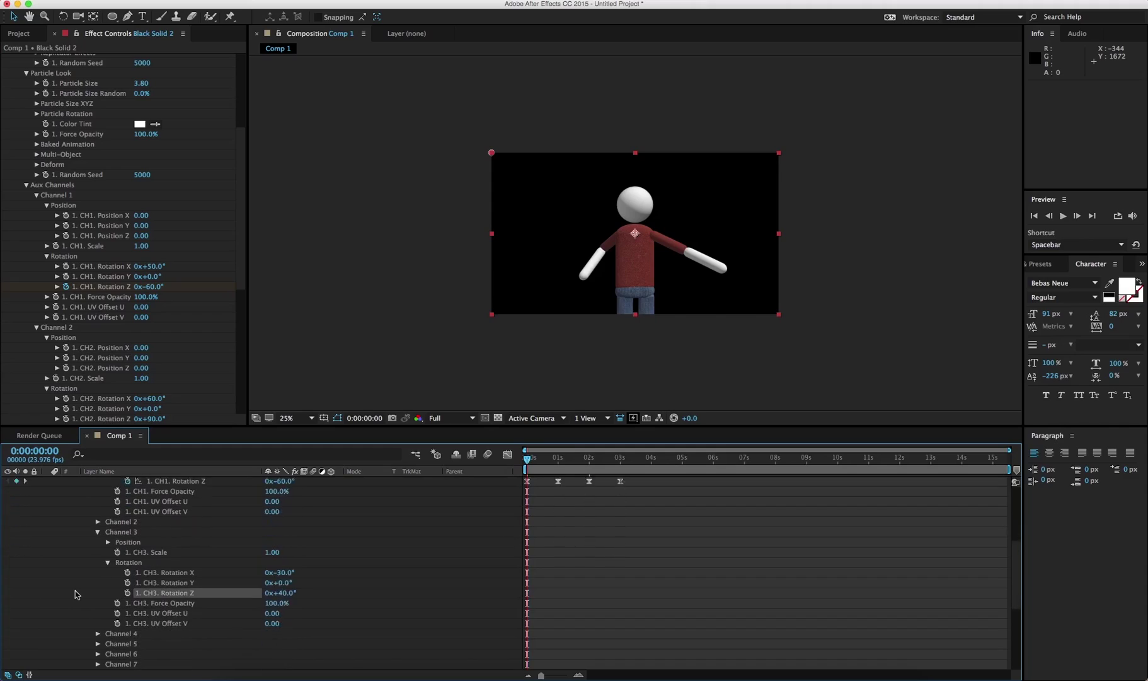
Set Channel 4 rotation to X 62° and Z 90°, then keyframe CH3 Rotation Z at 0 s
{"action": "scroll", "coordinate": [78, 593], "scroll_direction": "down", "scroll_amount": 5}
{"action": "left_click", "coordinate": [106, 634]}
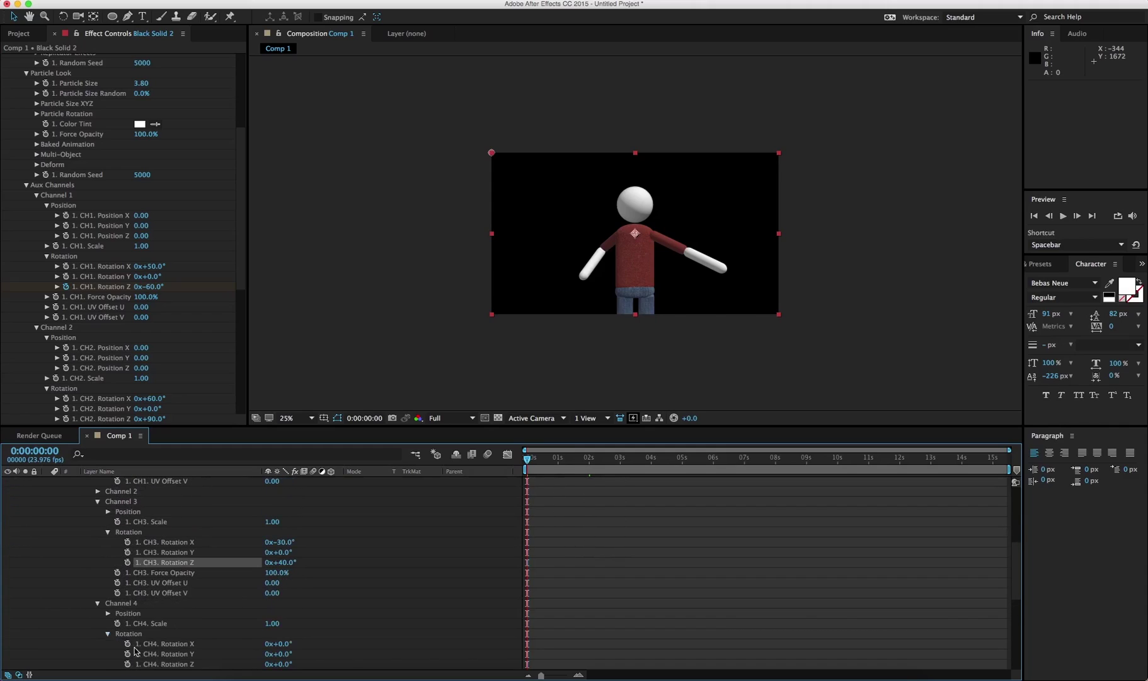
{"action": "left_click_drag", "start_coordinate": [284, 649], "coordinate": [287, 643]}
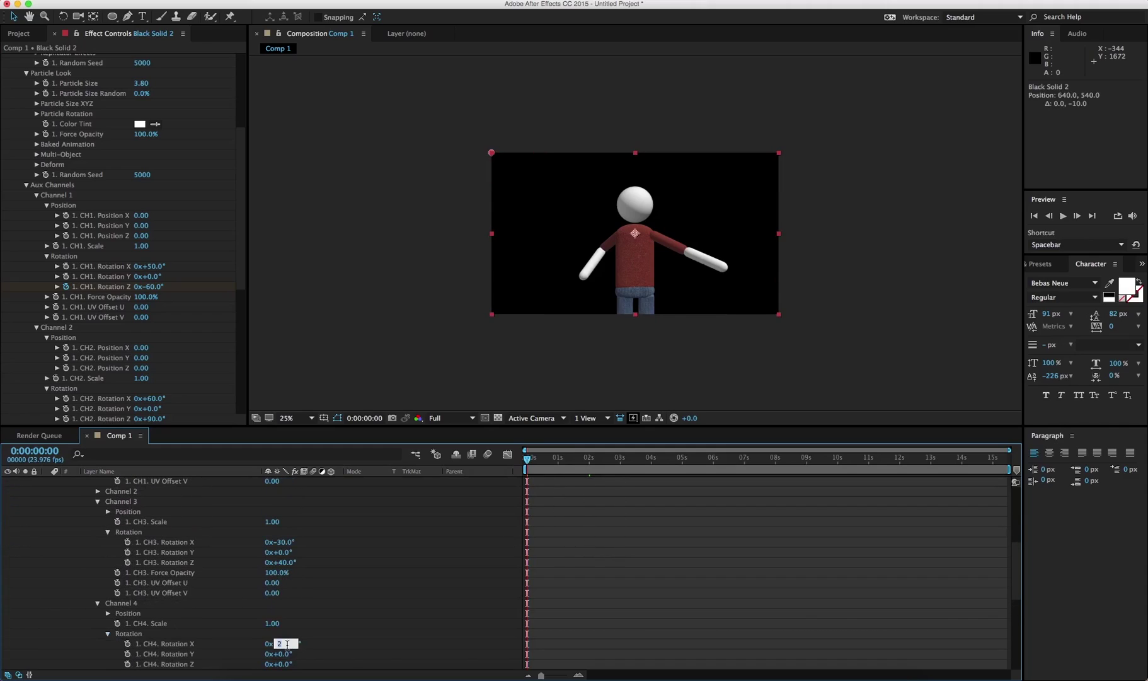
{"action": "left_click", "coordinate": [287, 643]}
{"action": "key", "text": "Tab"}
{"action": "key", "text": "Tab"}
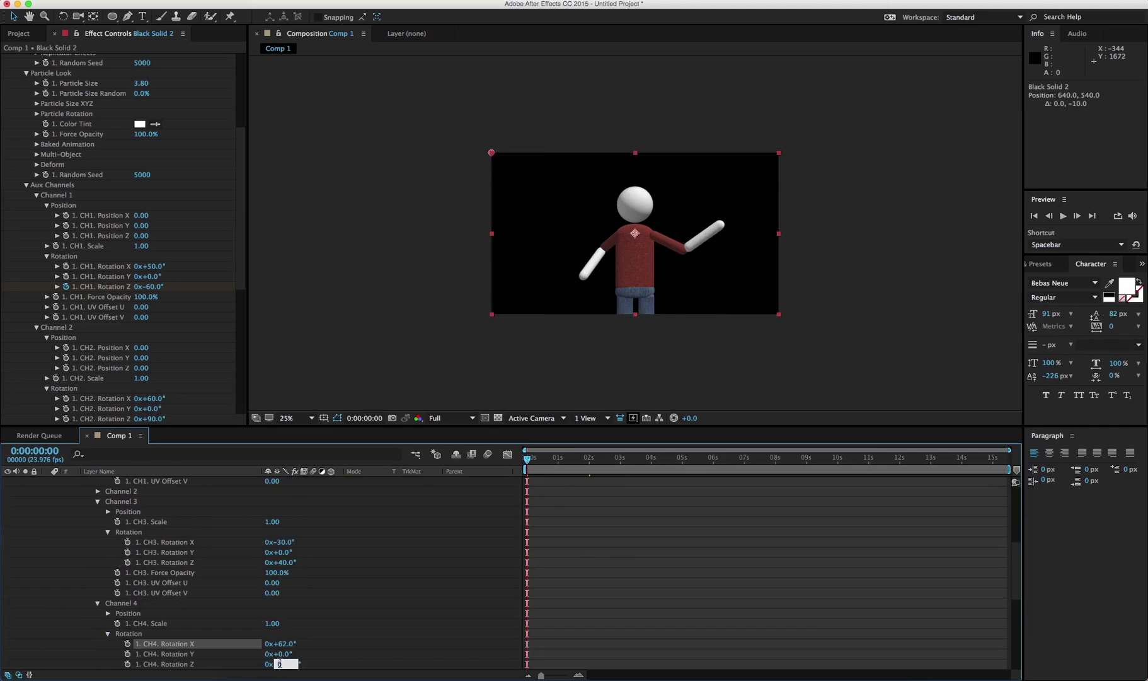
{"action": "type", "text": "50"}
{"action": "key", "text": "shift+Up"}
{"action": "key", "text": "shift+Up"}
{"action": "key", "text": "shift+Up"}
{"action": "key", "text": "shift+Up"}
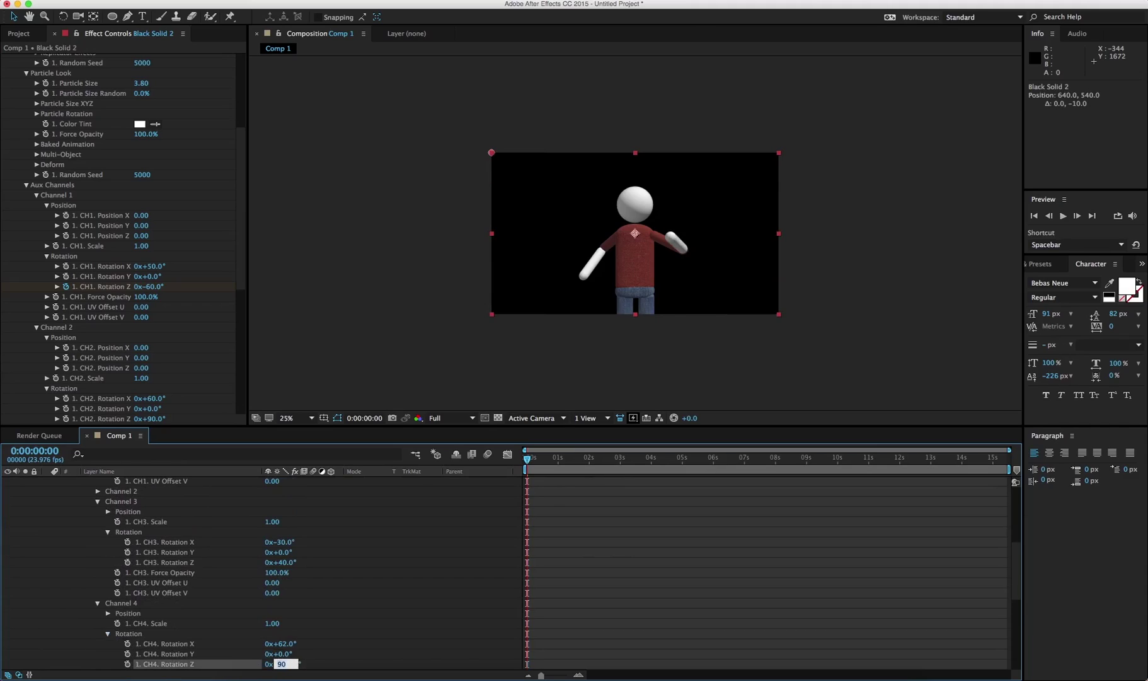
{"action": "left_click", "coordinate": [477, 546]}
{"action": "scroll", "coordinate": [334, 566], "scroll_direction": "up", "scroll_amount": 4}
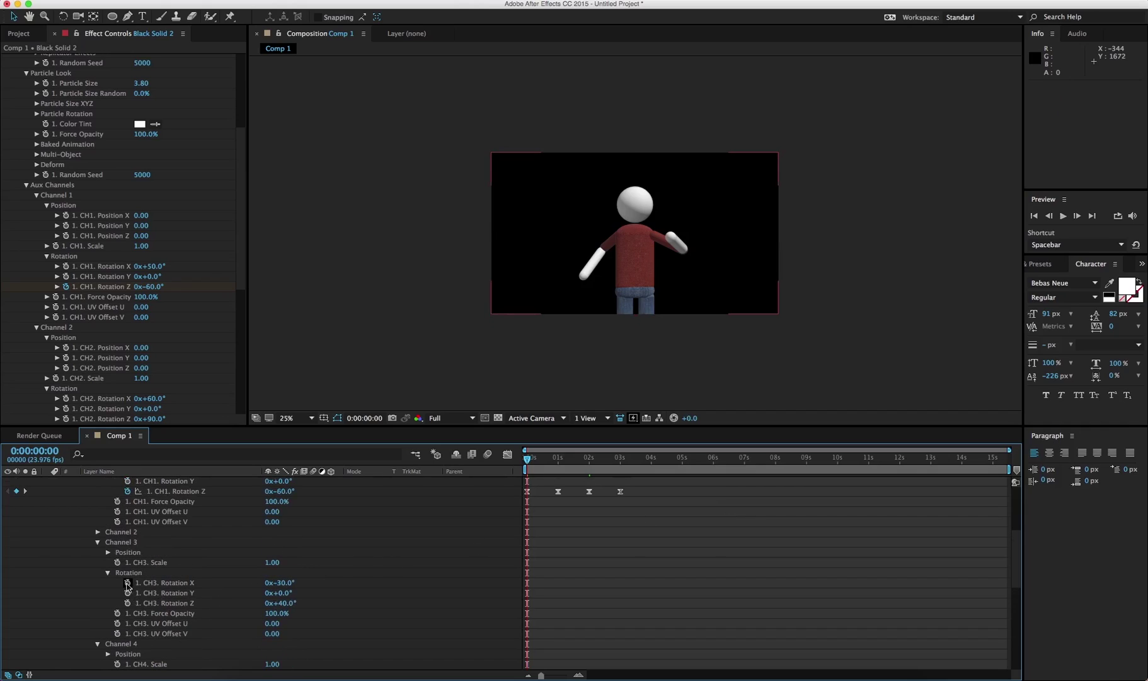
{"action": "left_click", "coordinate": [128, 602]}
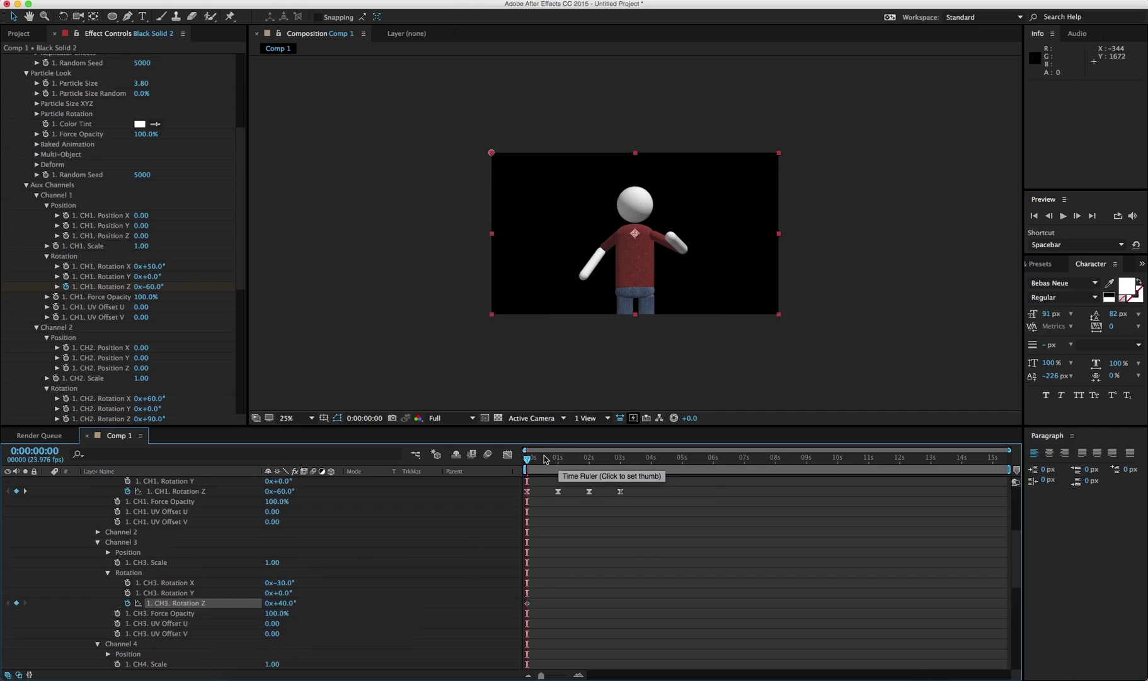
Key CH3 Rotation Z to -50 at 1 second
{"action": "left_click_drag", "start_coordinate": [545, 458], "coordinate": [558, 459]}
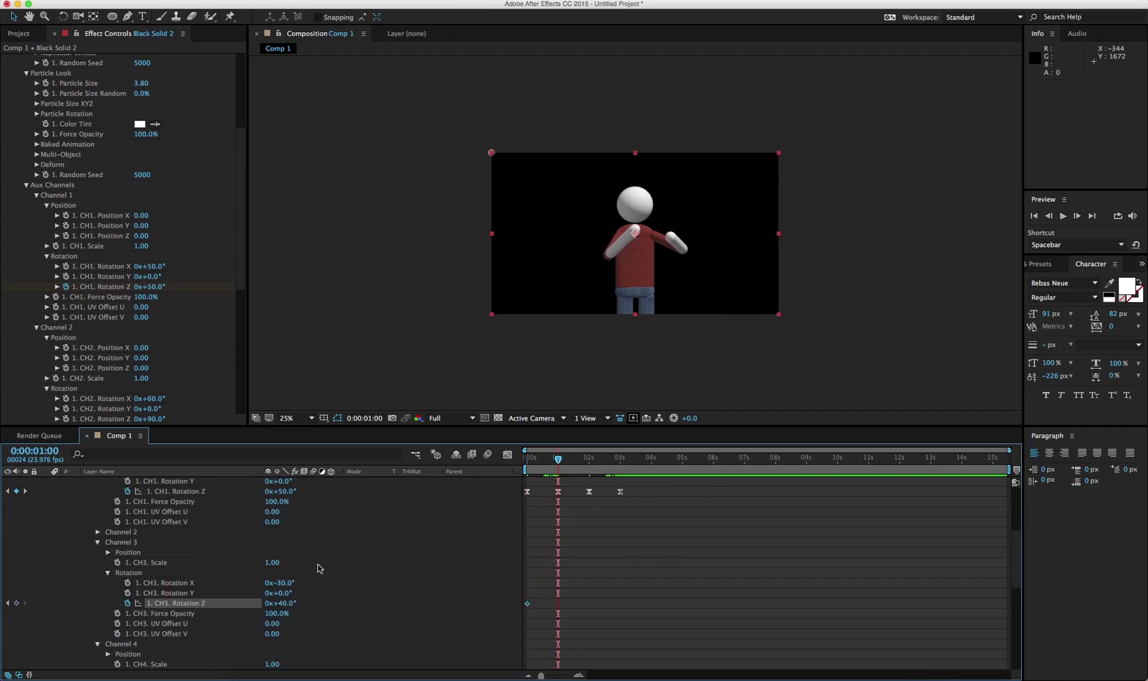
{"action": "scroll", "coordinate": [317, 564], "scroll_direction": "up", "scroll_amount": 1}
{"action": "left_click", "coordinate": [282, 603]}
{"action": "left_click", "coordinate": [285, 613]}
{"action": "type", "text": "10"}
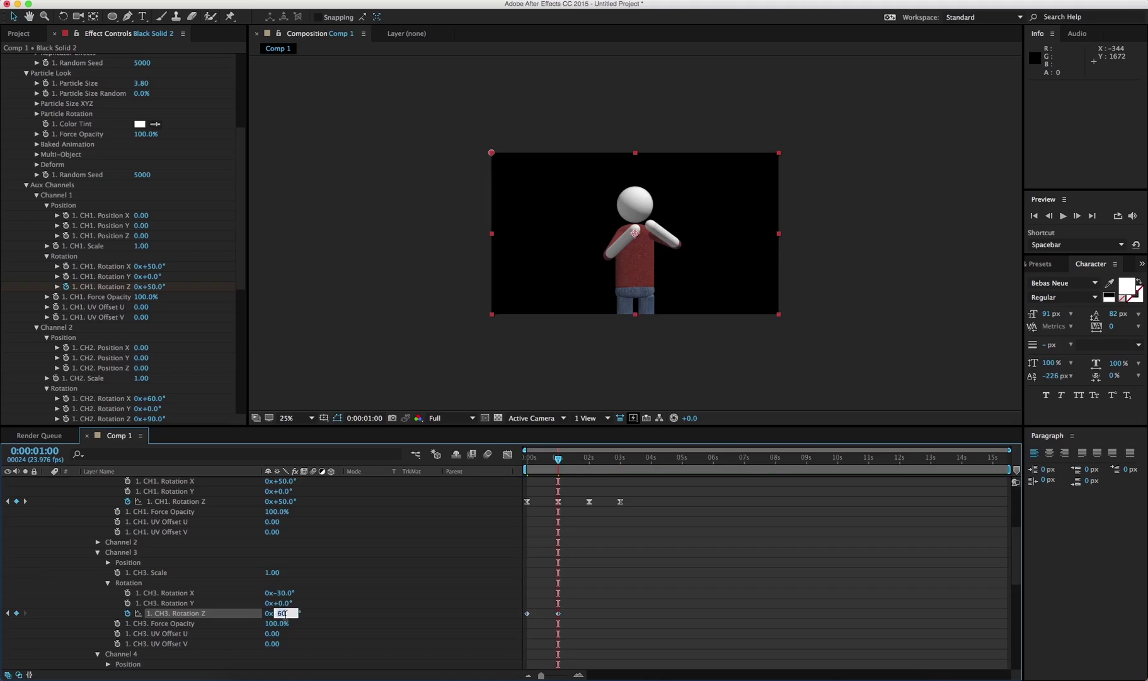
{"action": "key", "text": "shift+Down"}
{"action": "key", "text": "shift+Down"}
{"action": "key", "text": "shift+Down"}
{"action": "key", "text": "shift+Down"}
{"action": "key", "text": "shift+Down"}
{"action": "key", "text": "shift+Down"}
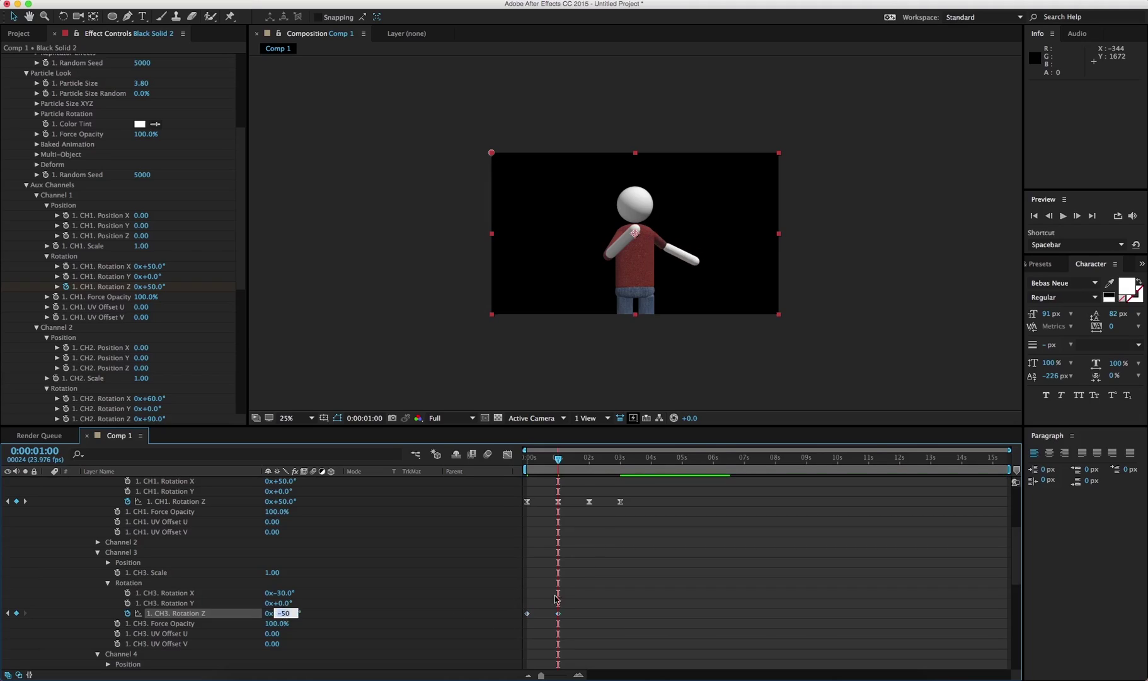
Copy the two CH3 Rotation Z keyframes and paste them at 2 seconds
{"action": "left_click_drag", "start_coordinate": [588, 597], "coordinate": [501, 630]}
{"action": "key", "text": "ctrl+c"}
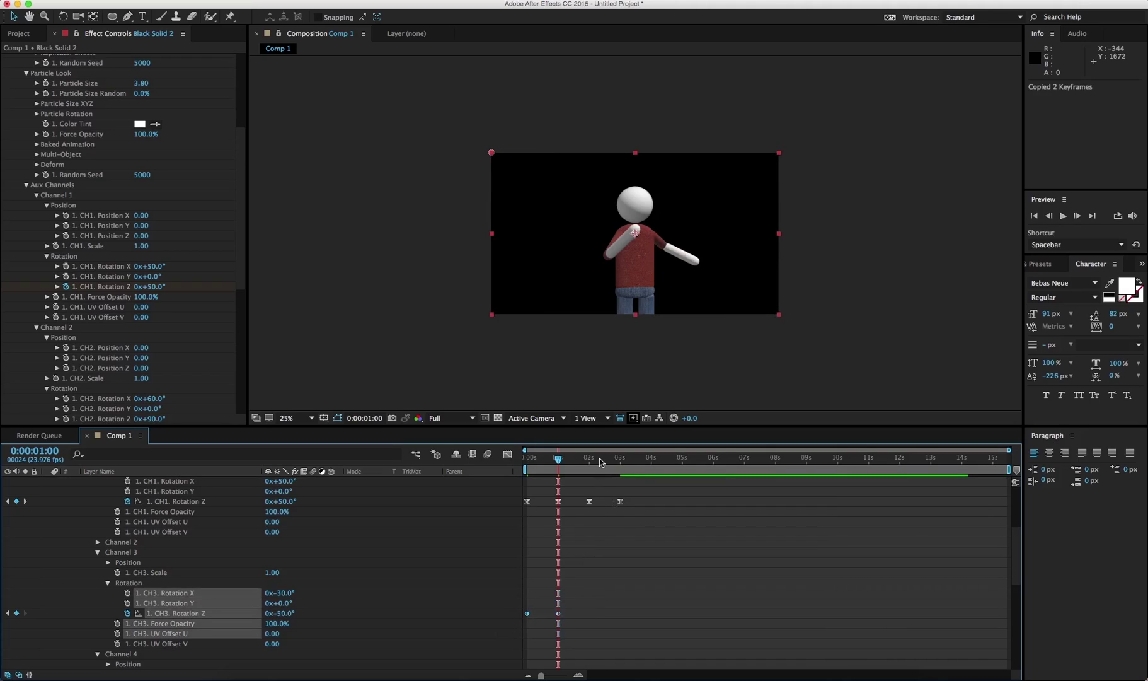
{"action": "left_click", "coordinate": [589, 458]}
{"action": "key", "text": "ctrl+v"}
Apply Easy Ease In to all CH3 Rotation Z keyframes and preview the arm swing
{"action": "left_click_drag", "start_coordinate": [685, 612], "coordinate": [484, 626]}
{"action": "right_click", "coordinate": [527, 613]}
{"action": "mouse_move", "coordinate": [583, 668]}
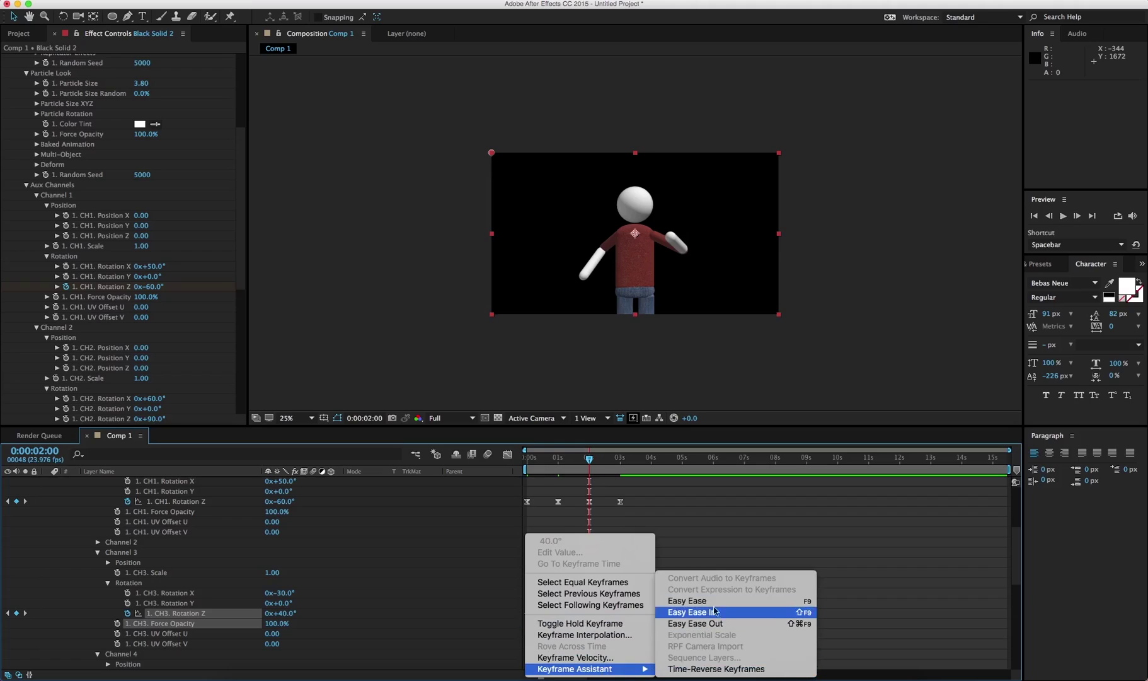
{"action": "left_click", "coordinate": [714, 610]}
{"action": "key", "text": "space"}
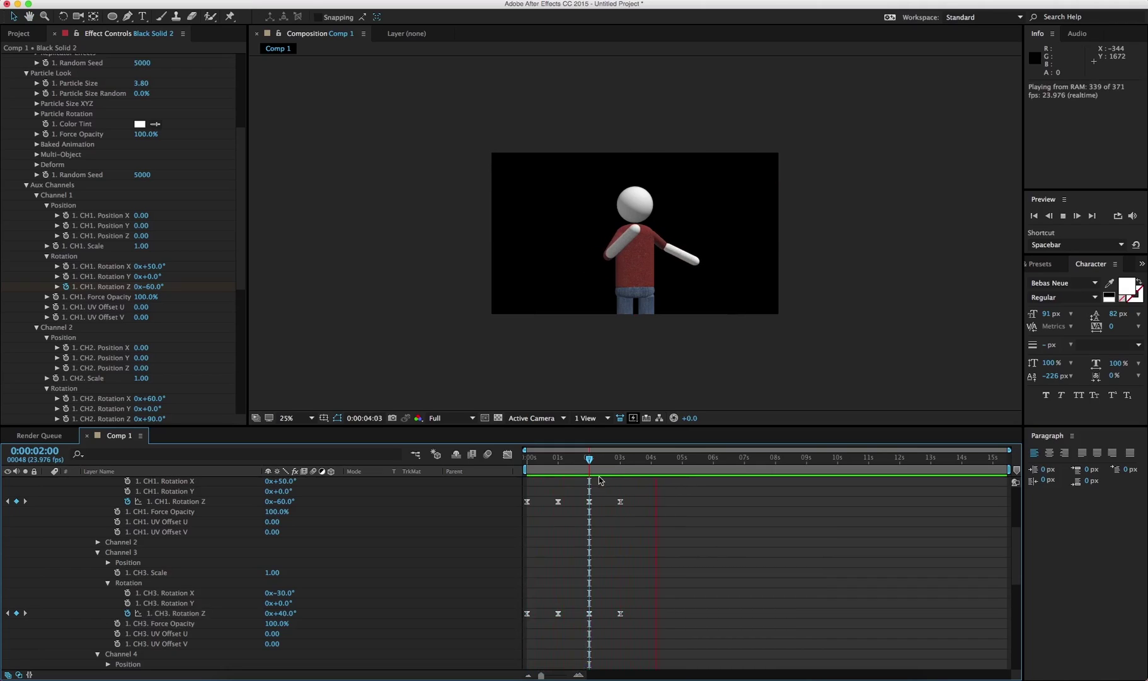
{"action": "key", "text": "space"}
Copy the four CH1 Rotation Z keyframes and paste them at 4 s and 8 s
{"action": "left_click_drag", "start_coordinate": [642, 490], "coordinate": [487, 644]}
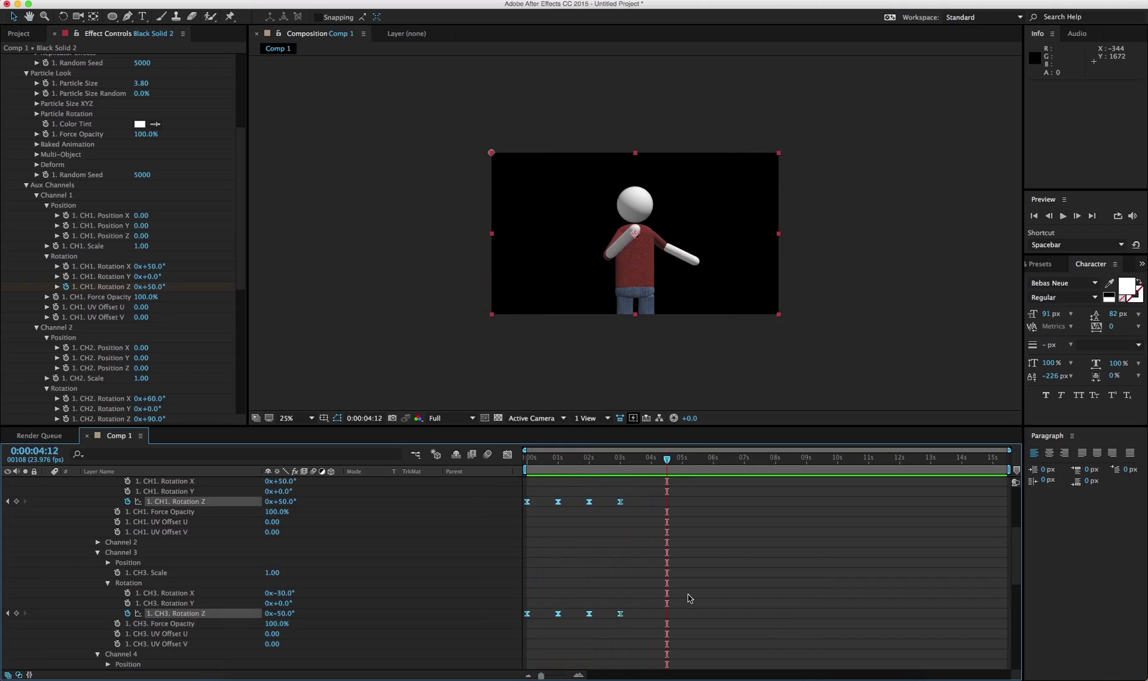
{"action": "left_click", "coordinate": [689, 597]}
{"action": "left_click_drag", "start_coordinate": [643, 492], "coordinate": [518, 527]}
{"action": "key", "text": "ctrl+c"}
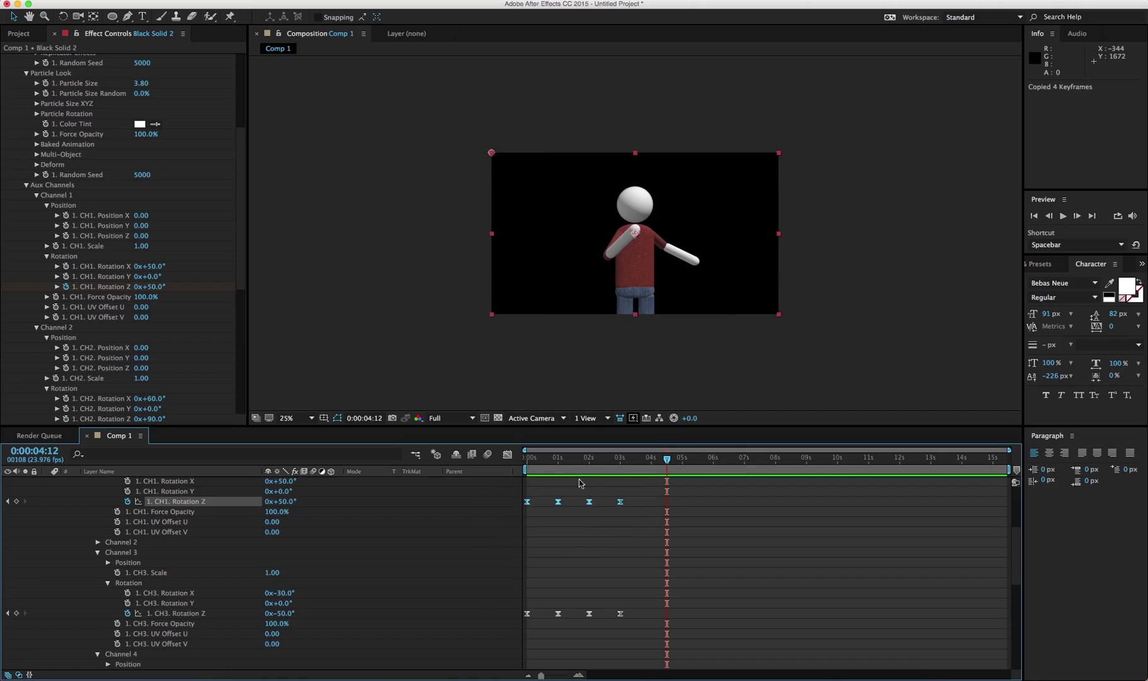
{"action": "left_click", "coordinate": [653, 460]}
{"action": "key", "text": "ctrl+v"}
{"action": "left_click_drag", "start_coordinate": [763, 459], "coordinate": [777, 458]}
{"action": "key", "text": "ctrl+v"}
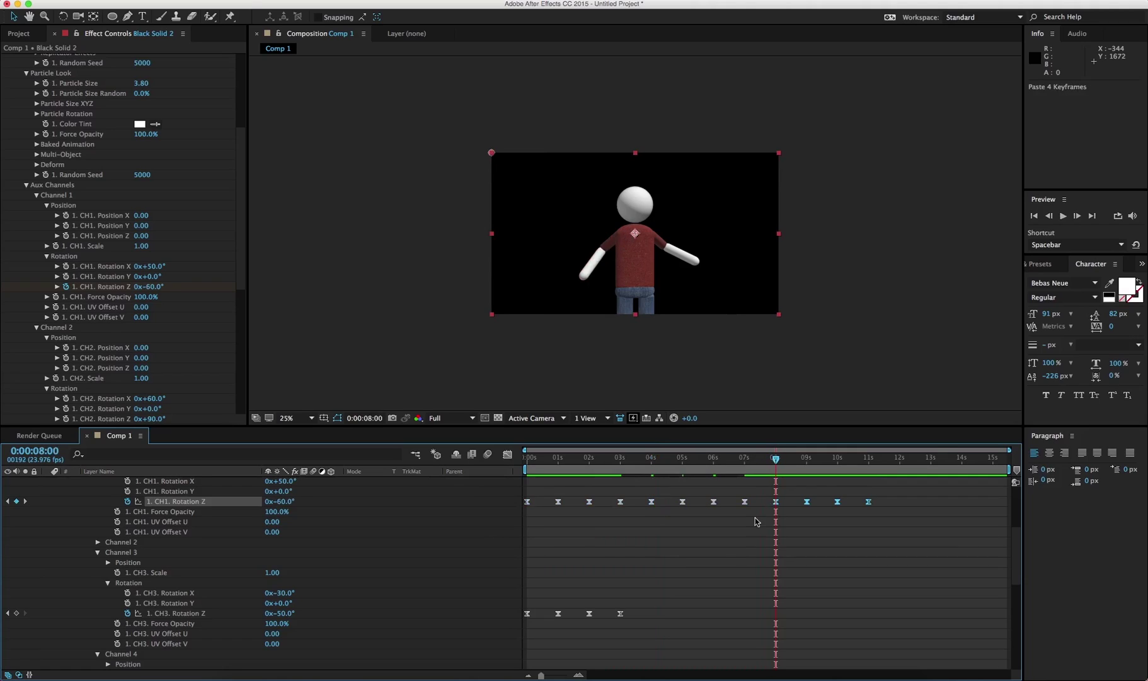
Paste the four CH3 Rotation Z keyframes at 4 s and 8 s, then preview both arms
{"action": "left_click_drag", "start_coordinate": [701, 591], "coordinate": [492, 647]}
{"action": "key", "text": "ctrl+c"}
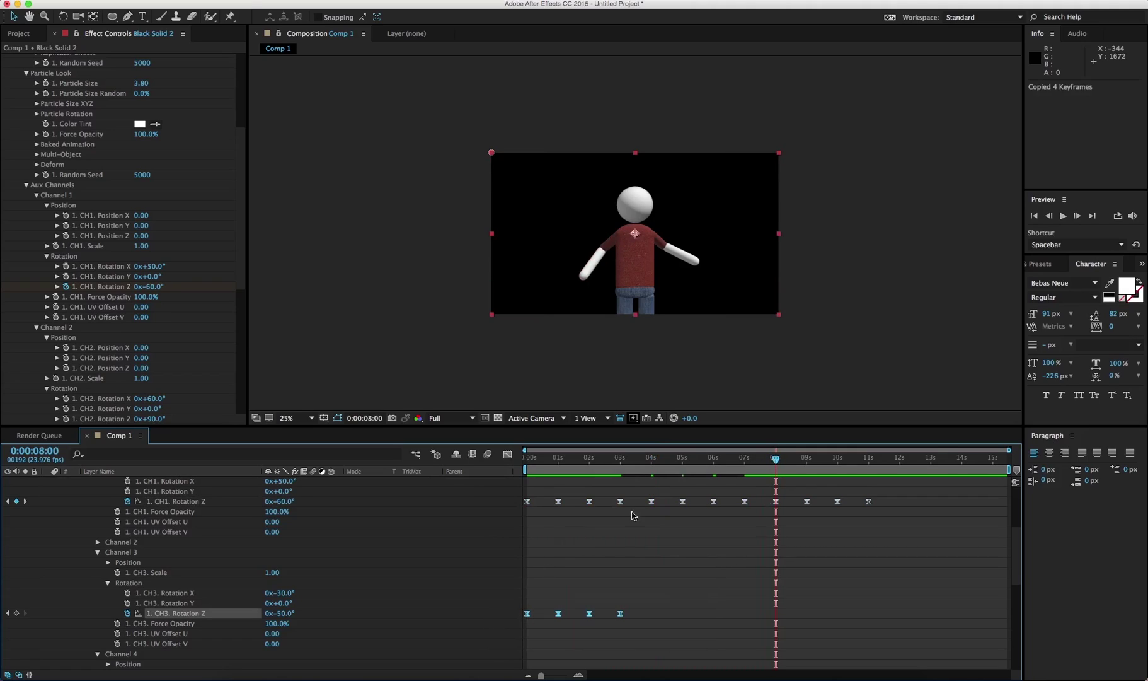
{"action": "left_click", "coordinate": [652, 460]}
{"action": "key", "text": "ctrl+v"}
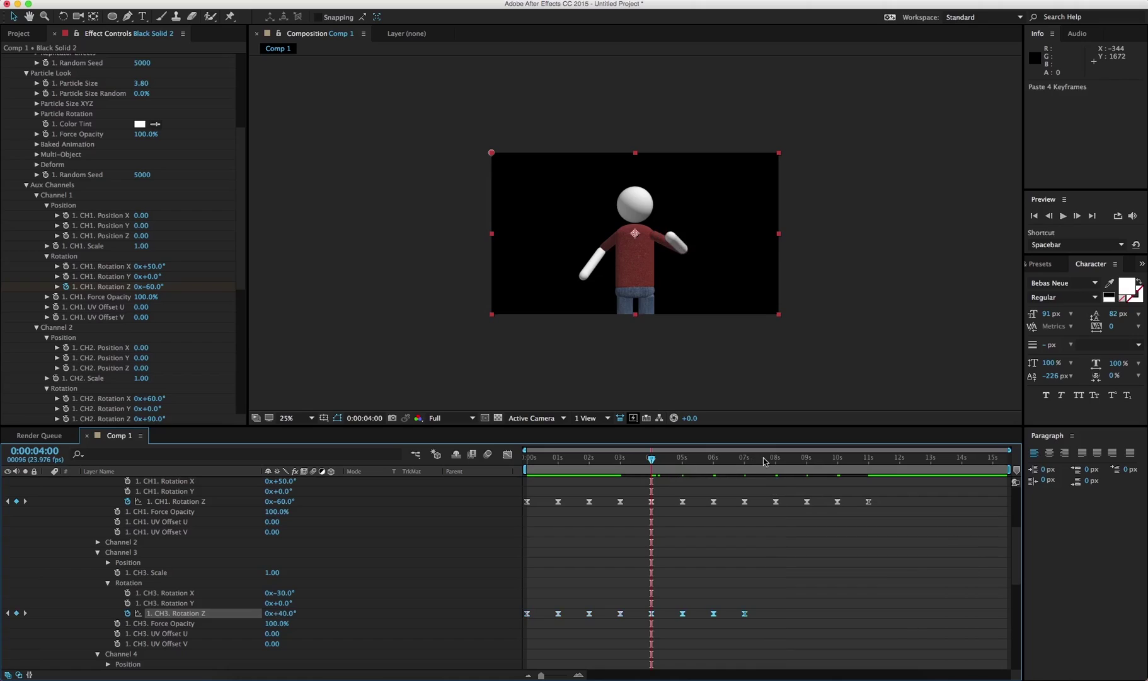
{"action": "left_click", "coordinate": [777, 463]}
{"action": "key", "text": "Page_Down"}
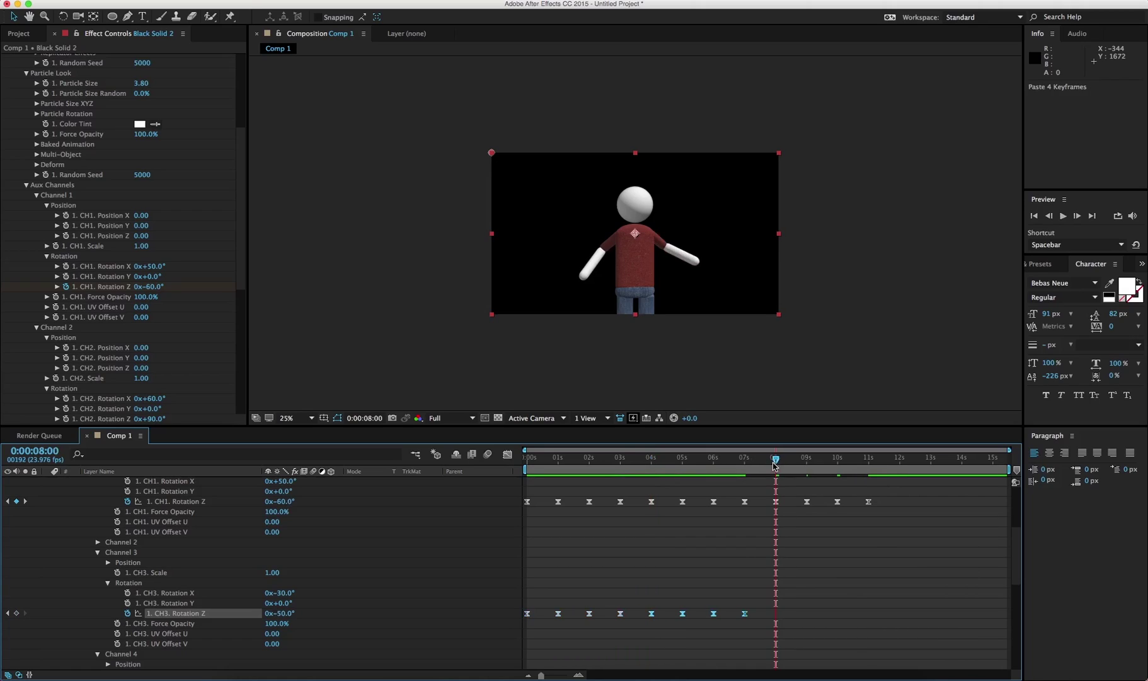
{"action": "key", "text": "ctrl+v"}
{"action": "key", "text": "space"}
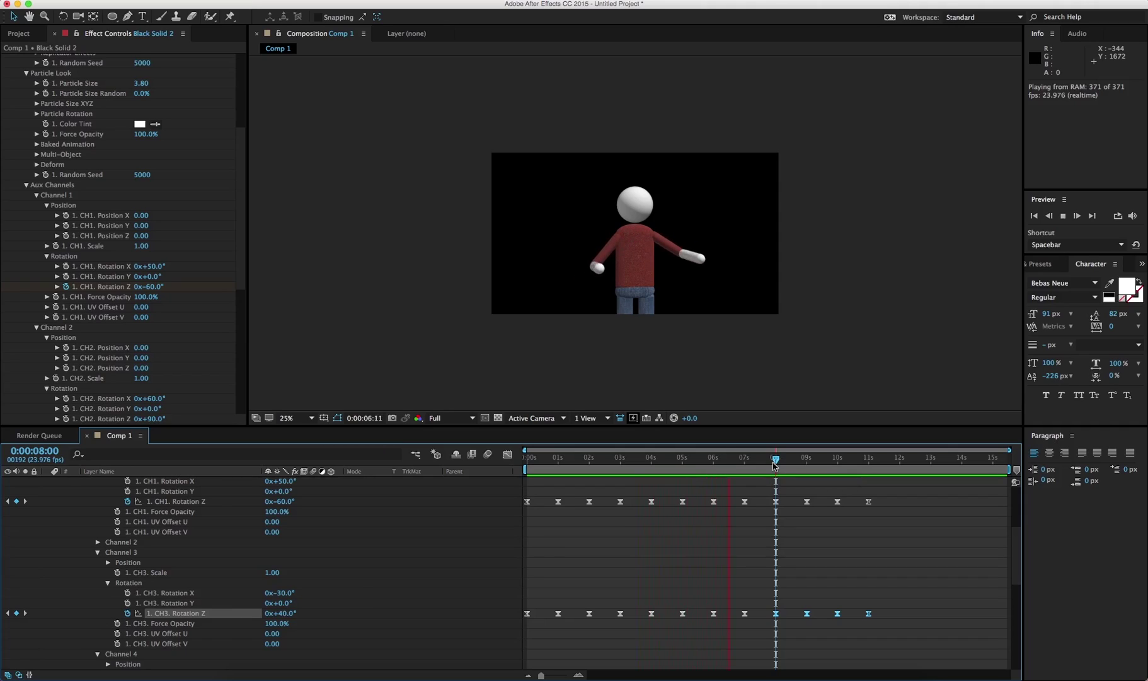
{"action": "key", "text": "space"}
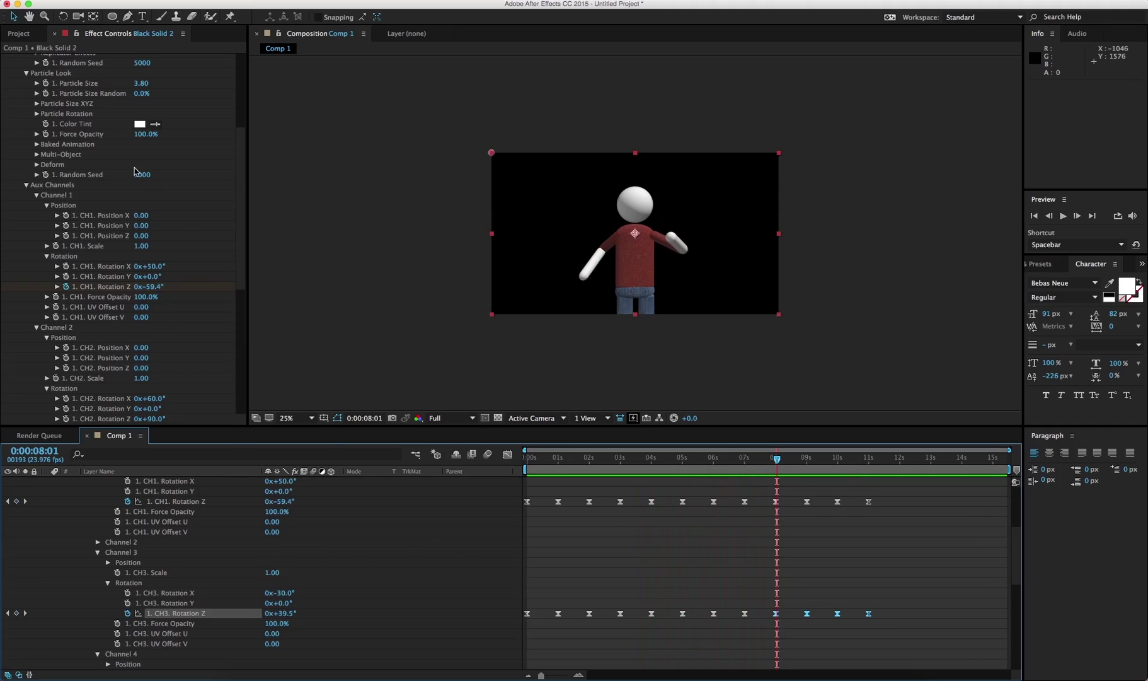
{"action": "scroll", "coordinate": [114, 141], "scroll_direction": "up", "scroll_amount": 5}
{"action": "left_click", "coordinate": [75, 84]}
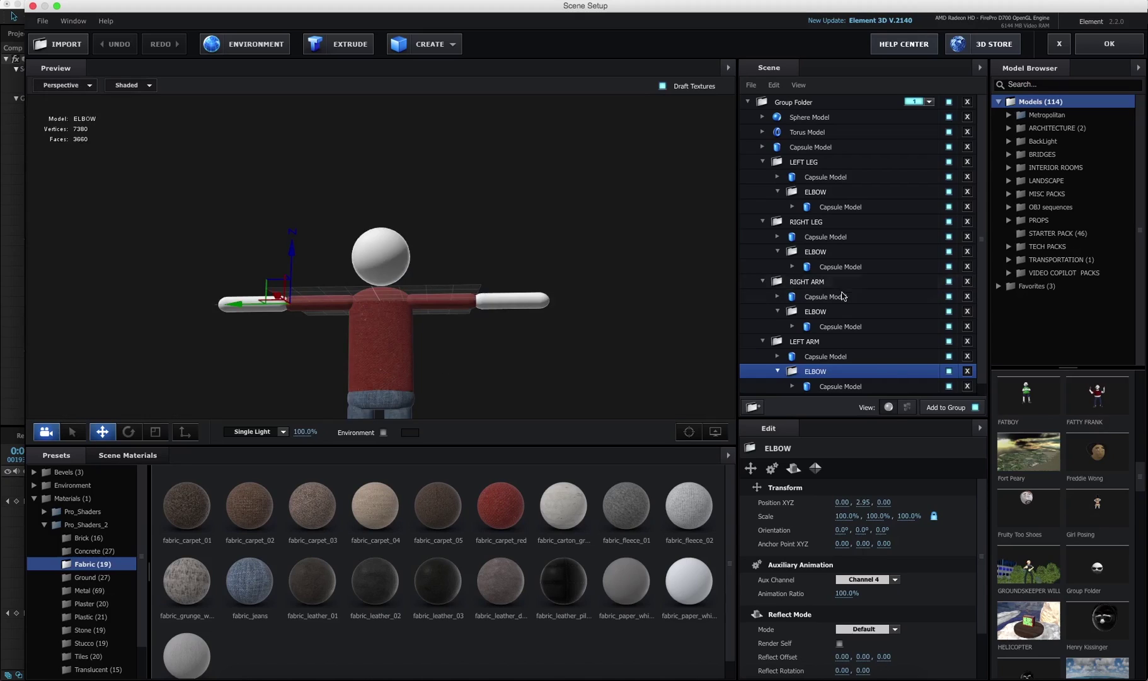
Collapse the LEFT LEG, RIGHT LEG, RIGHT ARM and LEFT ARM groups in Scene Setup
{"action": "left_click", "coordinate": [763, 162]}
{"action": "left_click", "coordinate": [763, 177]}
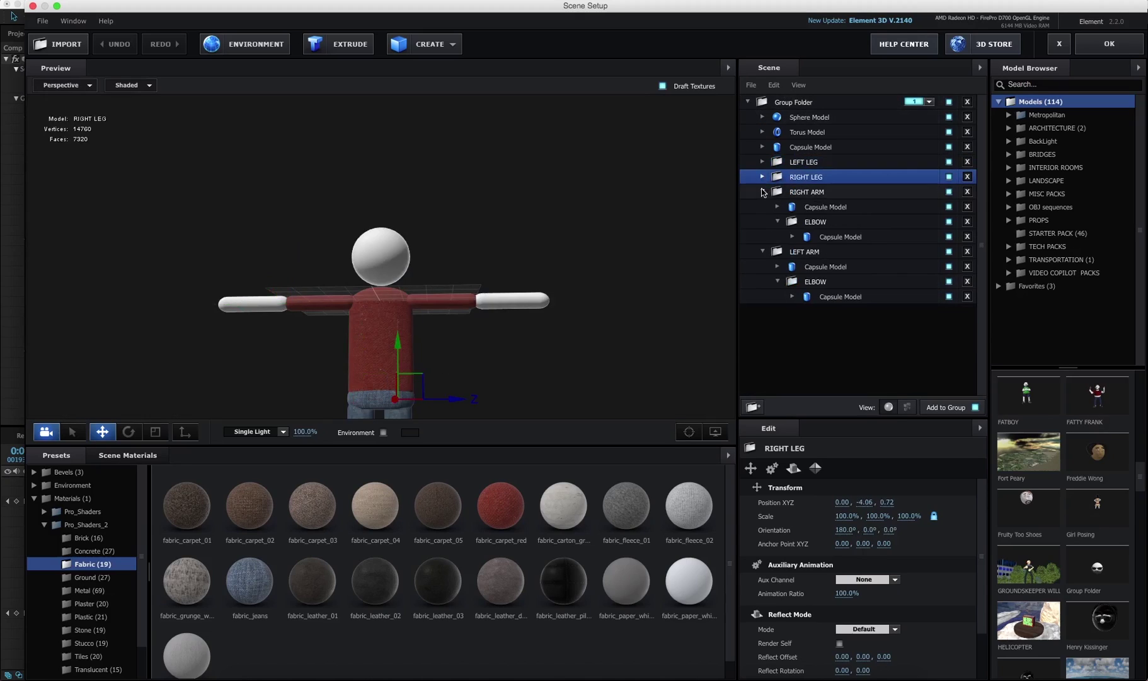
{"action": "left_click", "coordinate": [762, 191]}
{"action": "left_click", "coordinate": [763, 207]}
{"action": "left_click", "coordinate": [763, 207]}
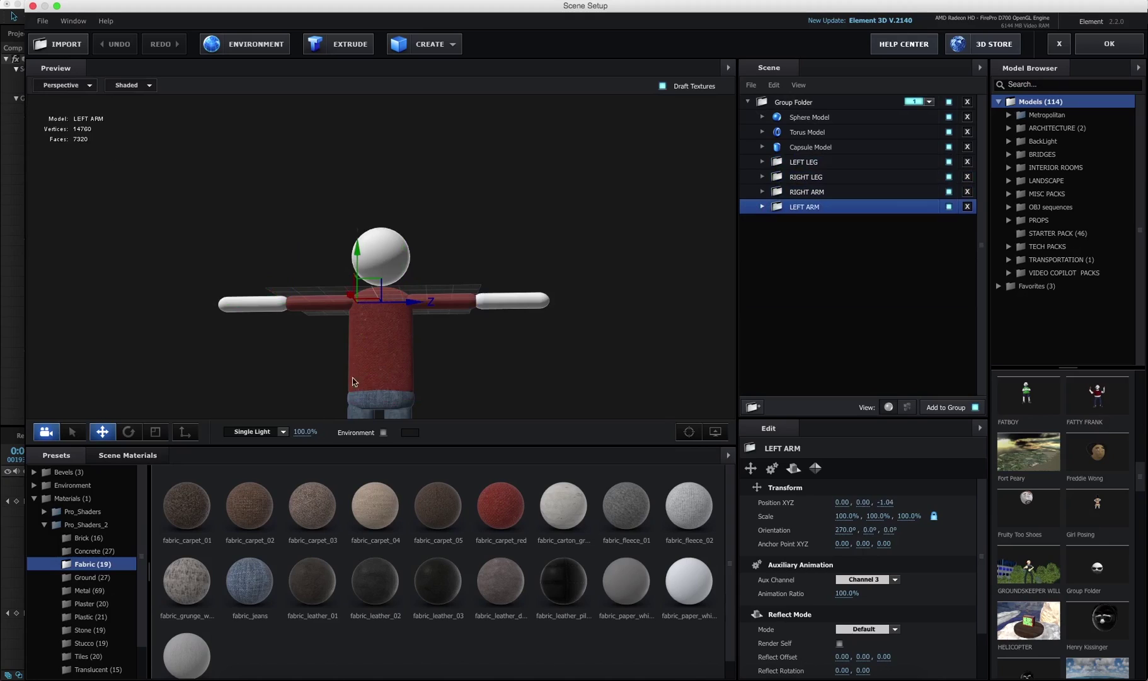
Create a new group folder inside the main Group Folder and name it TORSO
{"action": "right_click", "coordinate": [813, 264]}
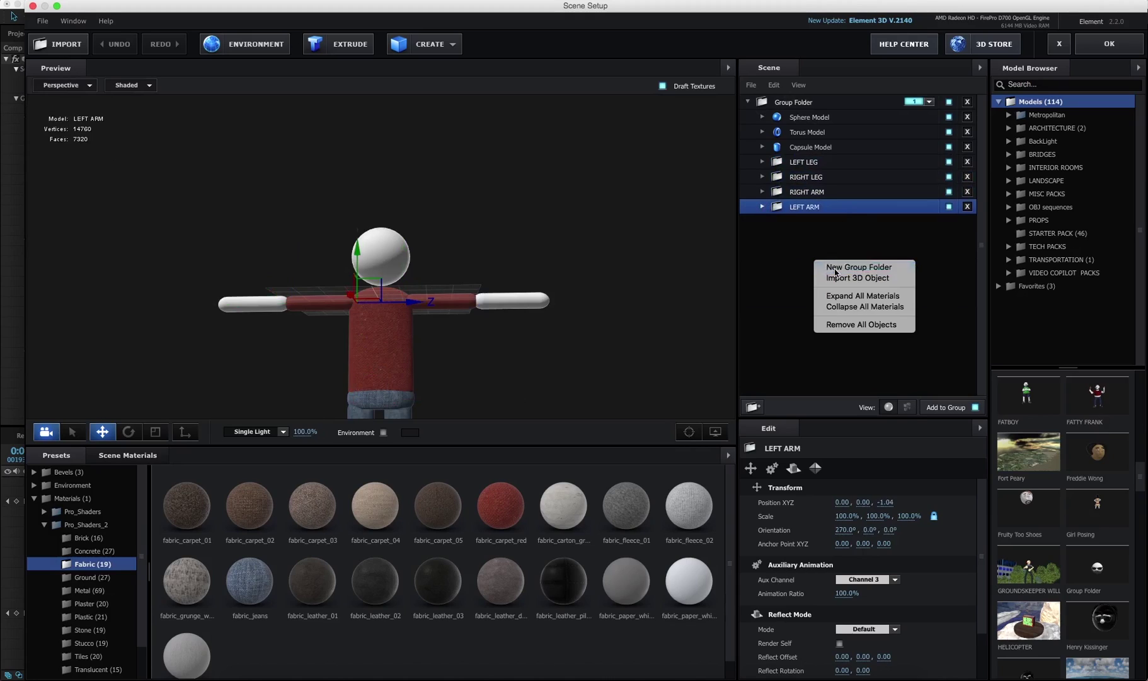
{"action": "left_click", "coordinate": [838, 266]}
{"action": "left_click_drag", "start_coordinate": [787, 117], "coordinate": [786, 103]}
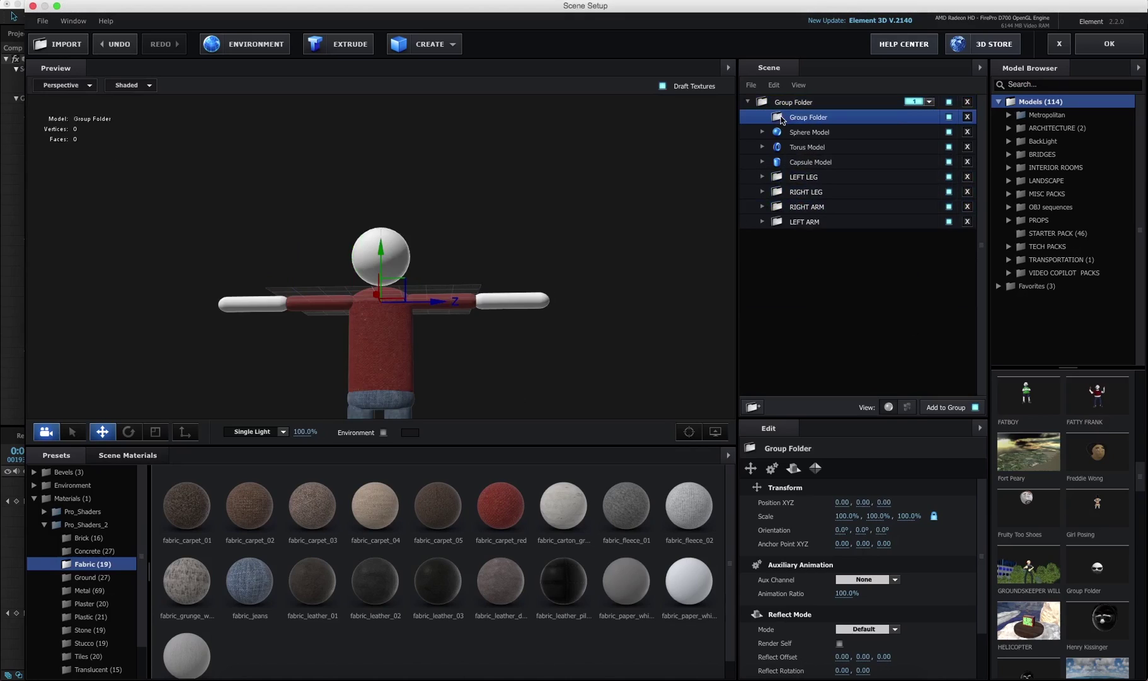
{"action": "right_click", "coordinate": [796, 117]}
{"action": "left_click", "coordinate": [838, 191]}
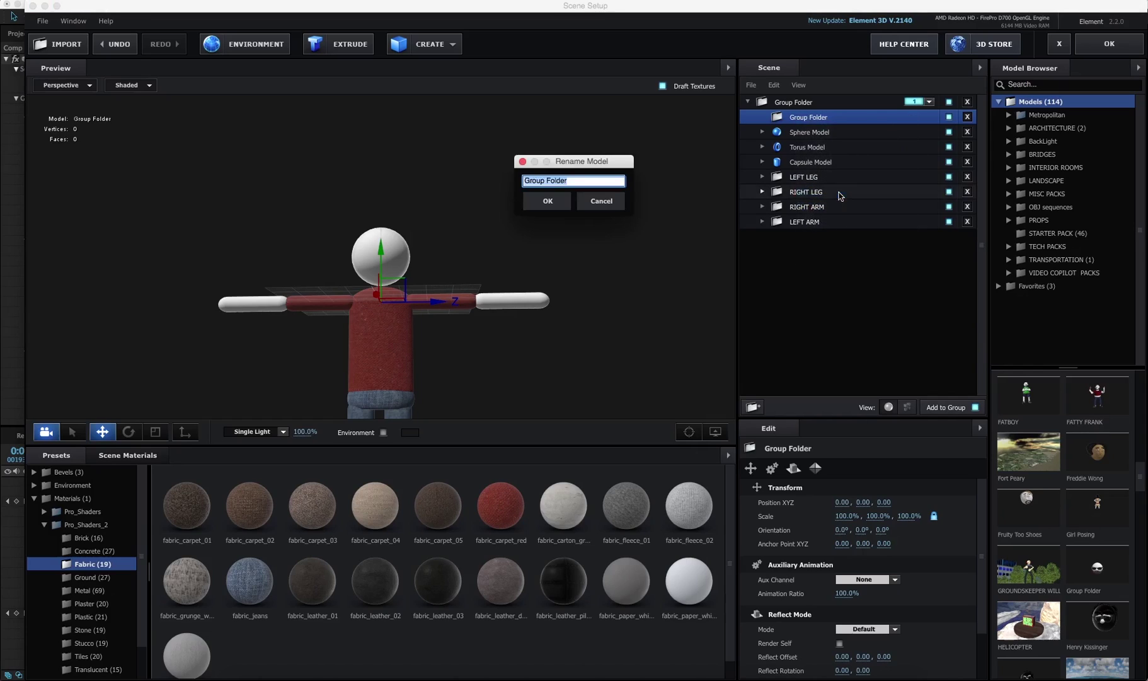
{"action": "type", "text": "TORSO"}
{"action": "key", "text": "Return"}
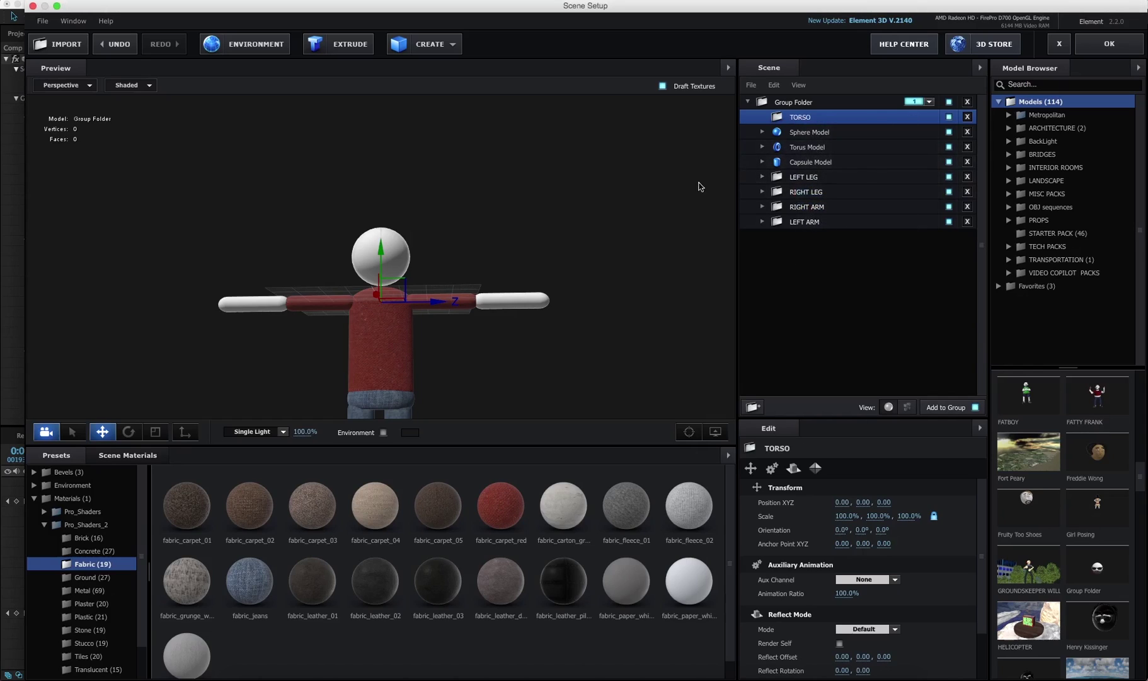
Lower the TORSO anchor point to Y -3.92, toward the hips
{"action": "left_click_drag", "start_coordinate": [438, 281], "coordinate": [497, 256]}
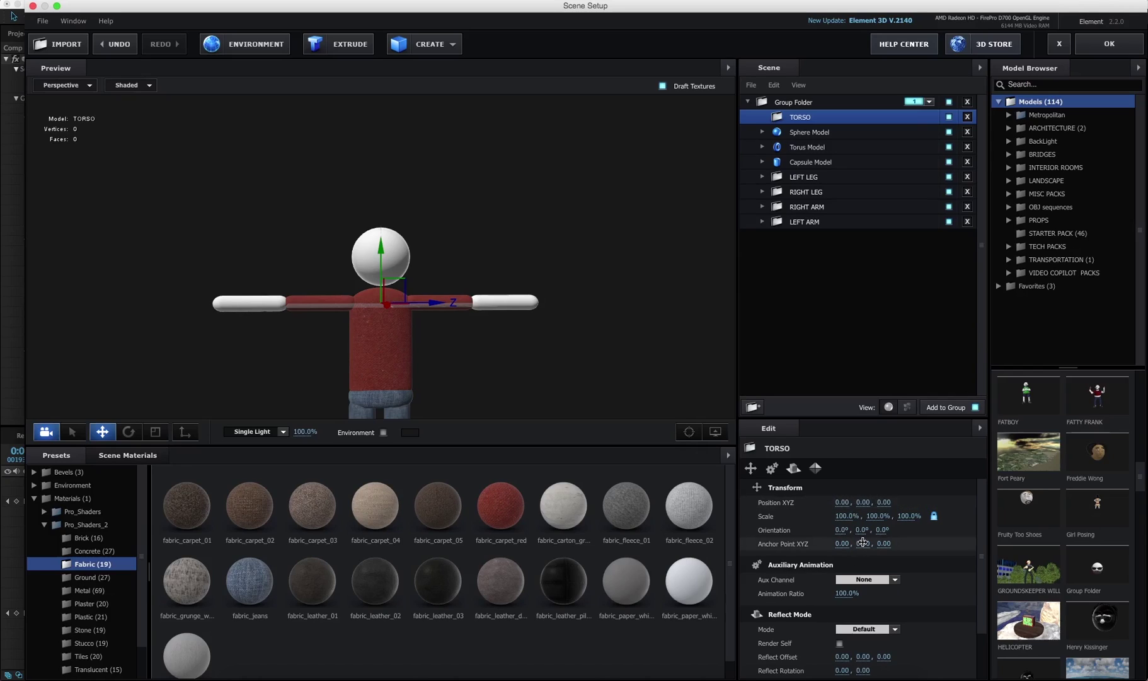
{"action": "left_click_drag", "start_coordinate": [863, 543], "coordinate": [784, 561]}
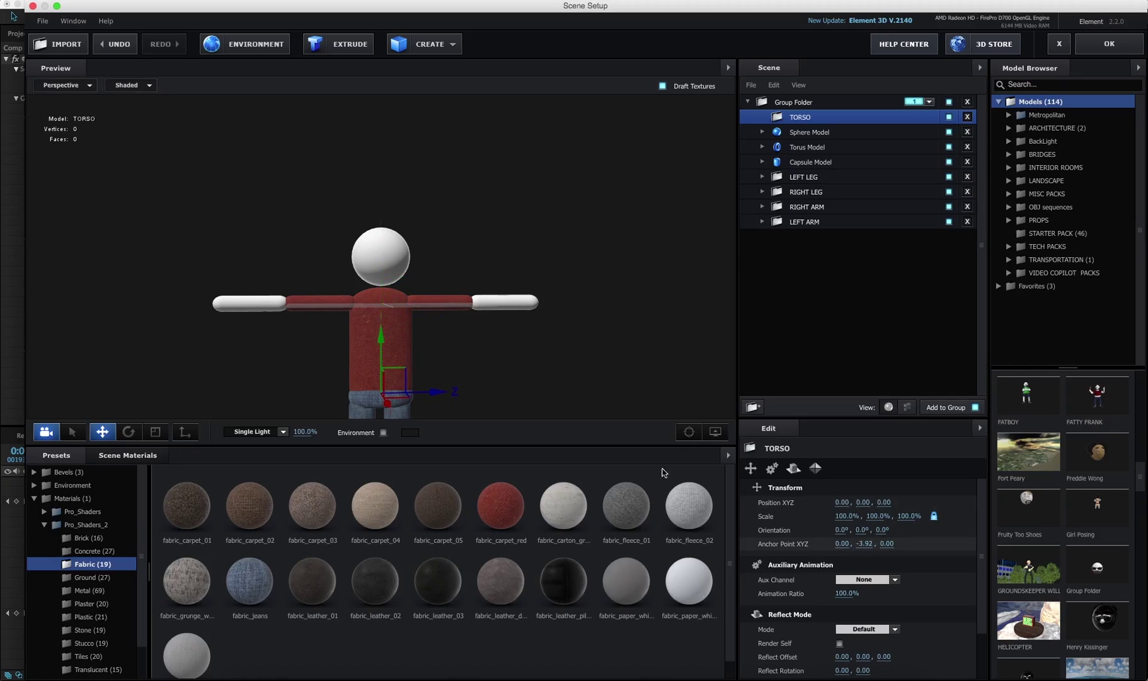
{"action": "mouse_move", "coordinate": [527, 289]}
{"action": "left_mouse_down"}
{"action": "mouse_move", "coordinate": [697, 294]}
{"action": "mouse_move", "coordinate": [496, 290]}
{"action": "mouse_move", "coordinate": [517, 287]}
{"action": "left_mouse_up"}
Nest LEFT ARM, RIGHT ARM, the Sphere Model and the Capsule Model under TORSO, undoing a leg nesting
{"action": "left_click", "coordinate": [810, 177]}
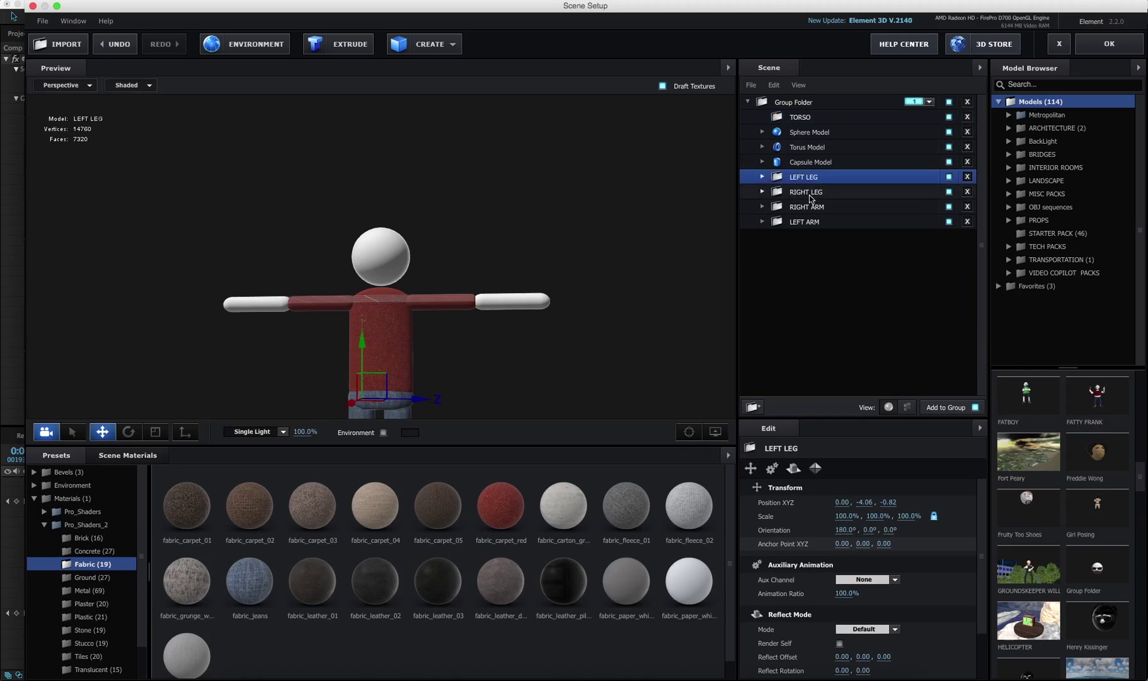
{"action": "left_click", "coordinate": [812, 191], "text": "shift"}
{"action": "mouse_move", "coordinate": [810, 178]}
{"action": "left_mouse_down"}
{"action": "mouse_move", "coordinate": [835, 115]}
{"action": "mouse_move", "coordinate": [819, 137]}
{"action": "mouse_move", "coordinate": [819, 178]}
{"action": "left_mouse_up"}
{"action": "key", "text": "super+z"}
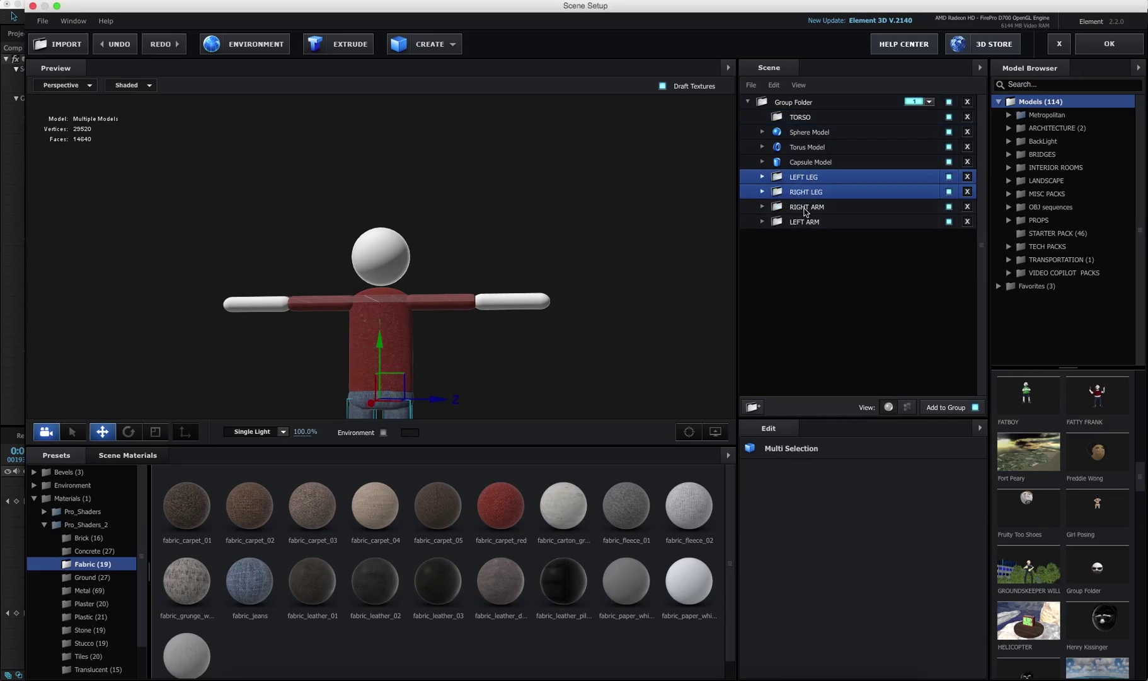
{"action": "left_click", "coordinate": [806, 222]}
{"action": "left_click", "coordinate": [807, 208], "text": "shift"}
{"action": "left_click_drag", "start_coordinate": [806, 210], "coordinate": [804, 119]}
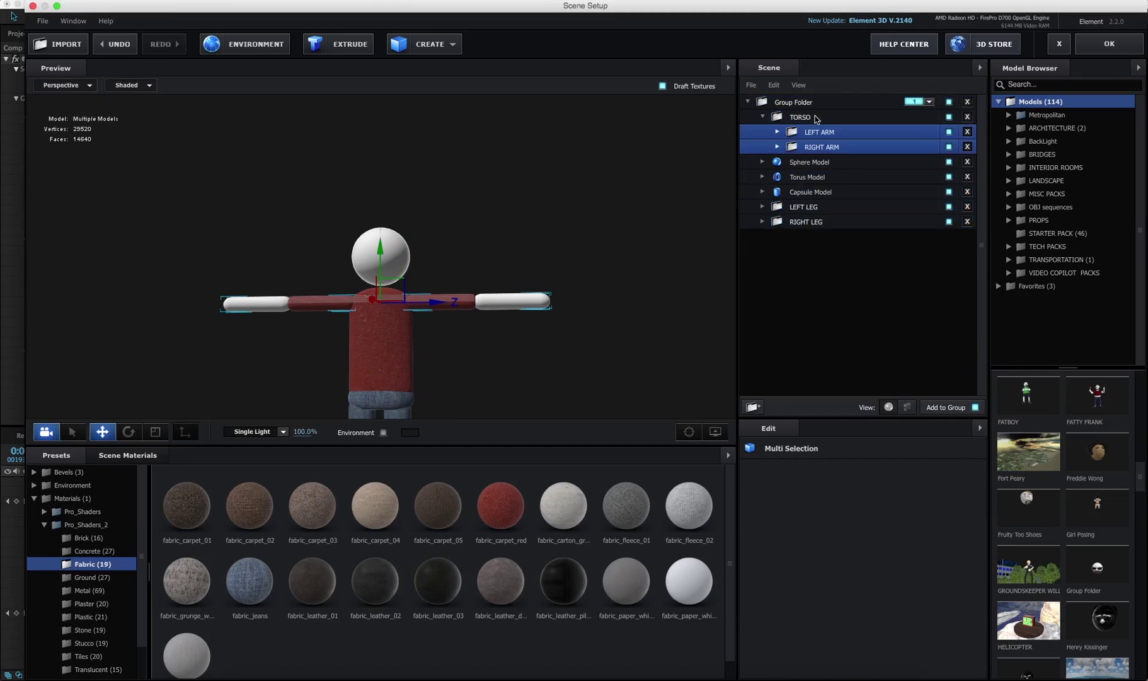
{"action": "left_click_drag", "start_coordinate": [801, 165], "coordinate": [801, 120]}
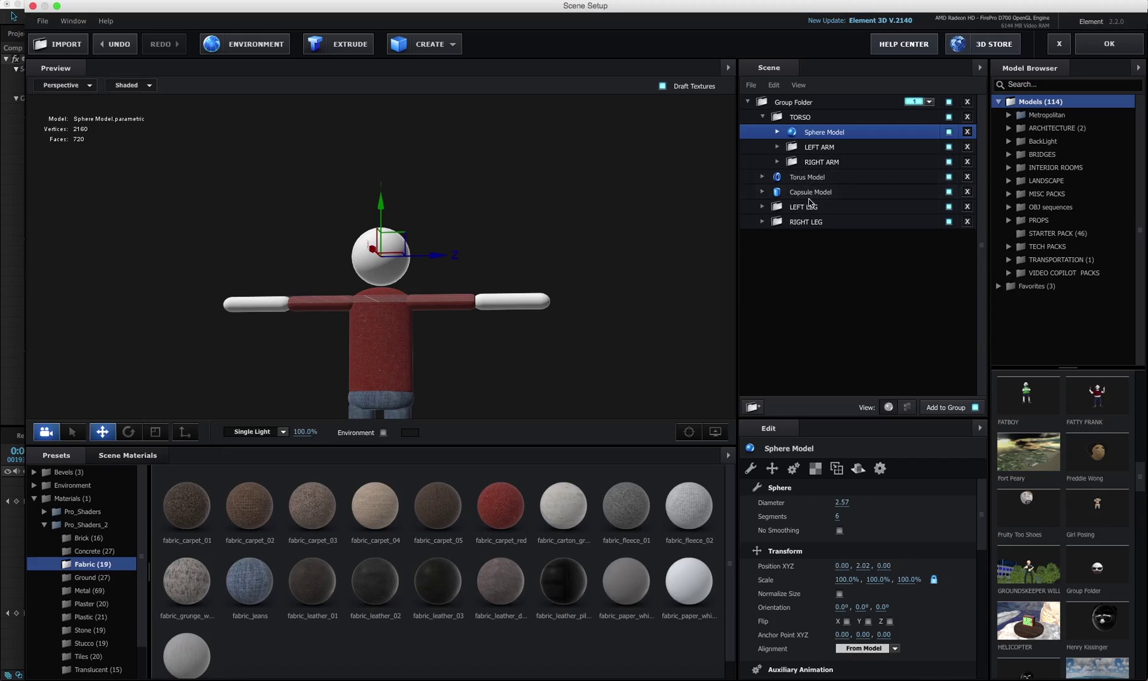
{"action": "left_click_drag", "start_coordinate": [812, 192], "coordinate": [802, 118]}
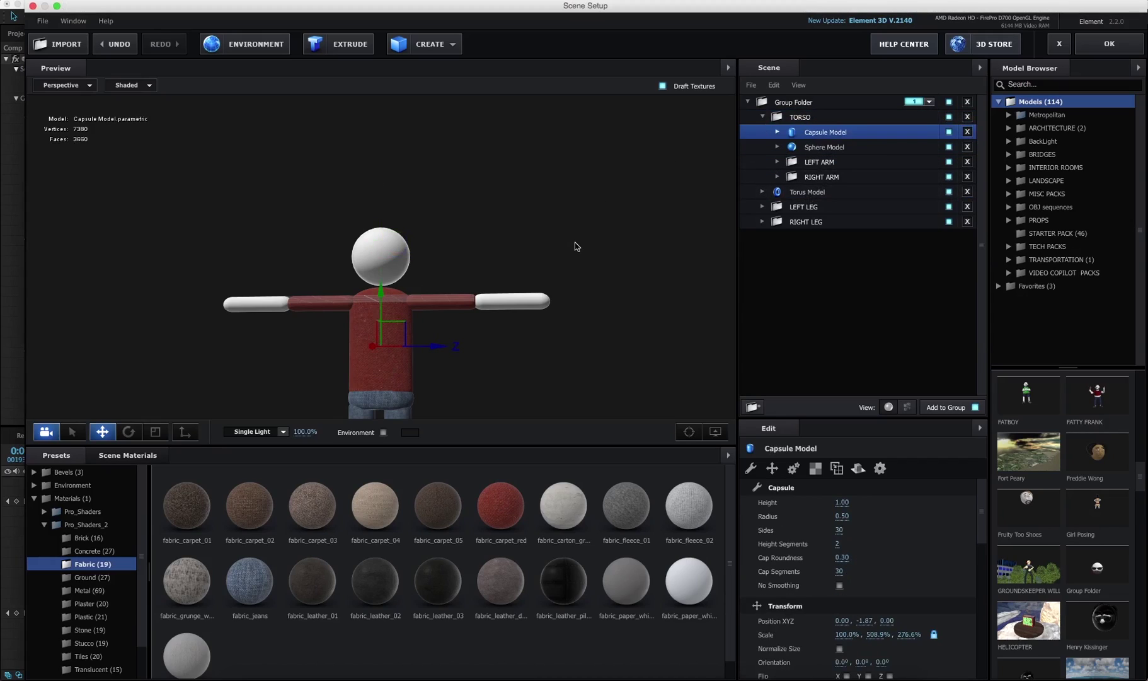
Rotate the TORSO group to about 4.8°, 327.0°, 357.4° with the Rotate tool
{"action": "left_click", "coordinate": [800, 117]}
{"action": "left_click_drag", "start_coordinate": [591, 213], "coordinate": [561, 244]}
{"action": "key", "text": "e"}
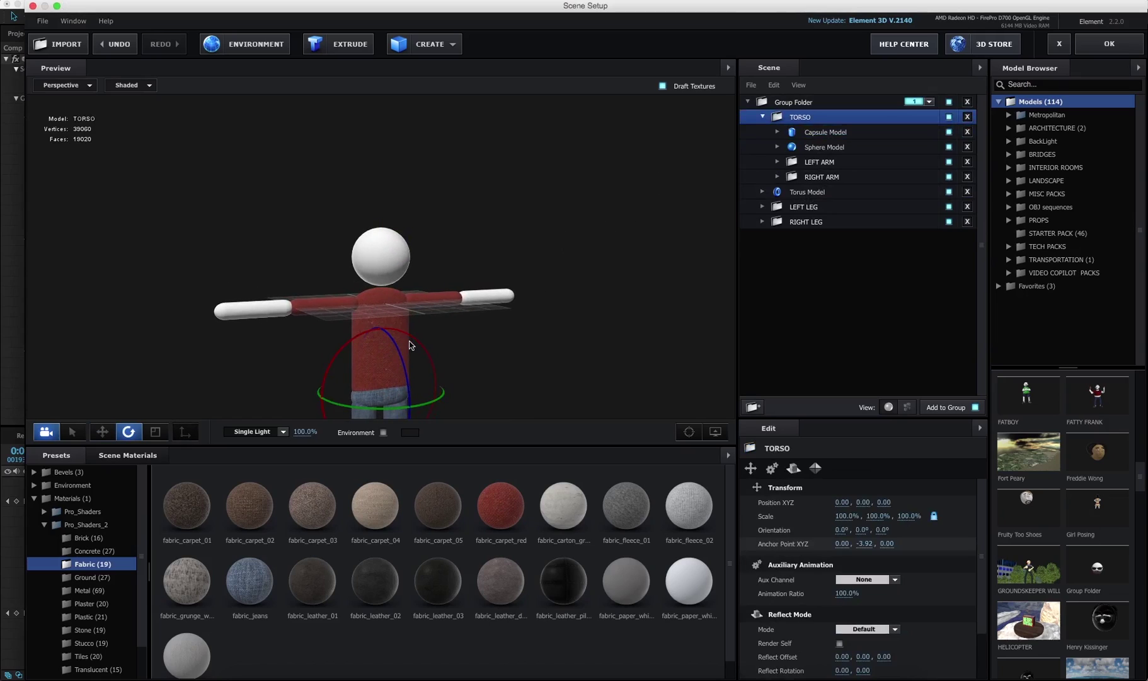
{"action": "left_click_drag", "start_coordinate": [413, 344], "coordinate": [368, 410]}
Reset TORSO's rotation to 0°, 0°, 0° and assign it to Auxiliary Animation Channel 10
{"action": "key", "text": "super+z"}
{"action": "key", "text": "super+z"}
{"action": "key", "text": "super+z"}
{"action": "key", "text": "super+z"}
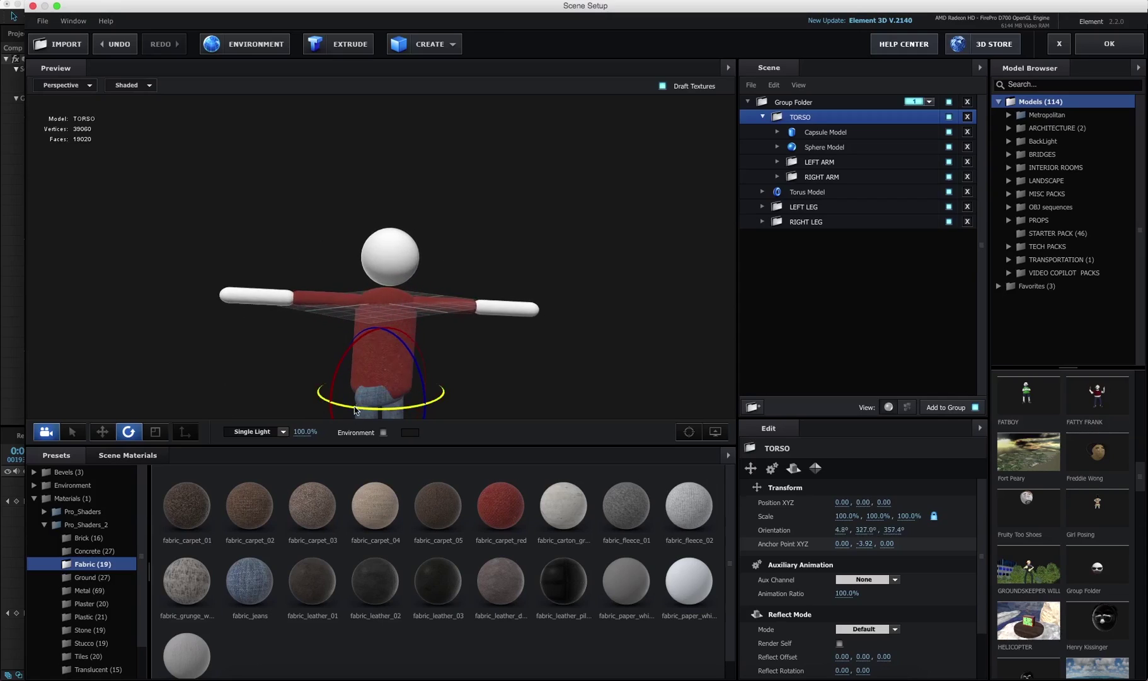
{"action": "key", "text": "super+z"}
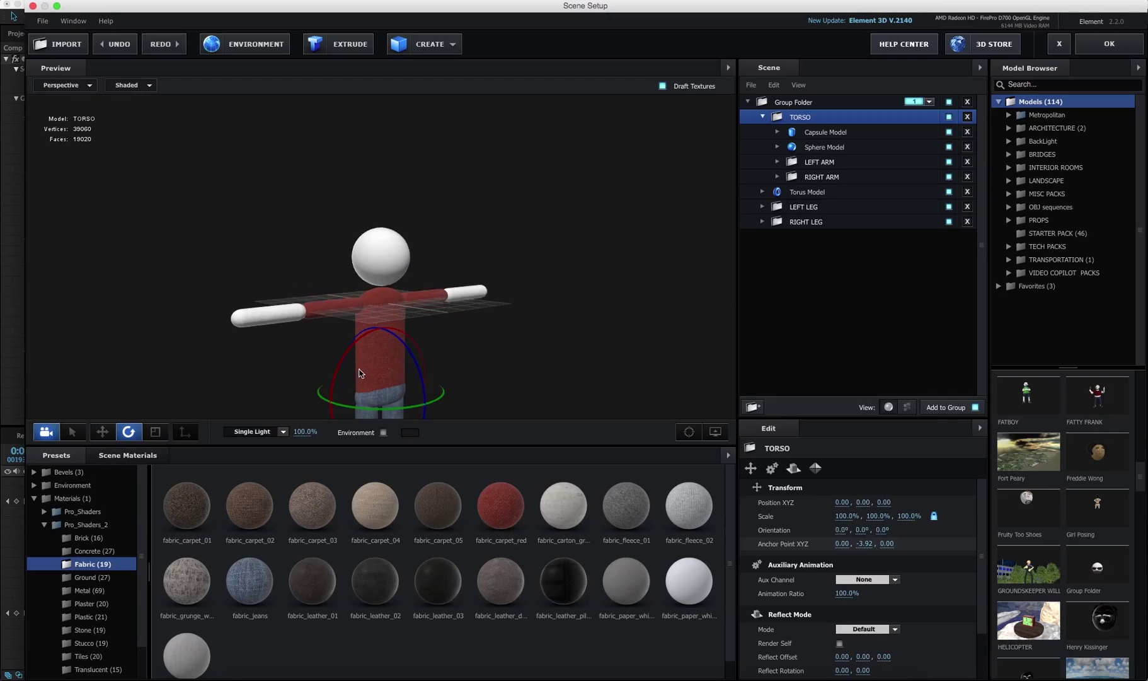
{"action": "right_click", "coordinate": [806, 206]}
{"action": "left_click", "coordinate": [802, 118]}
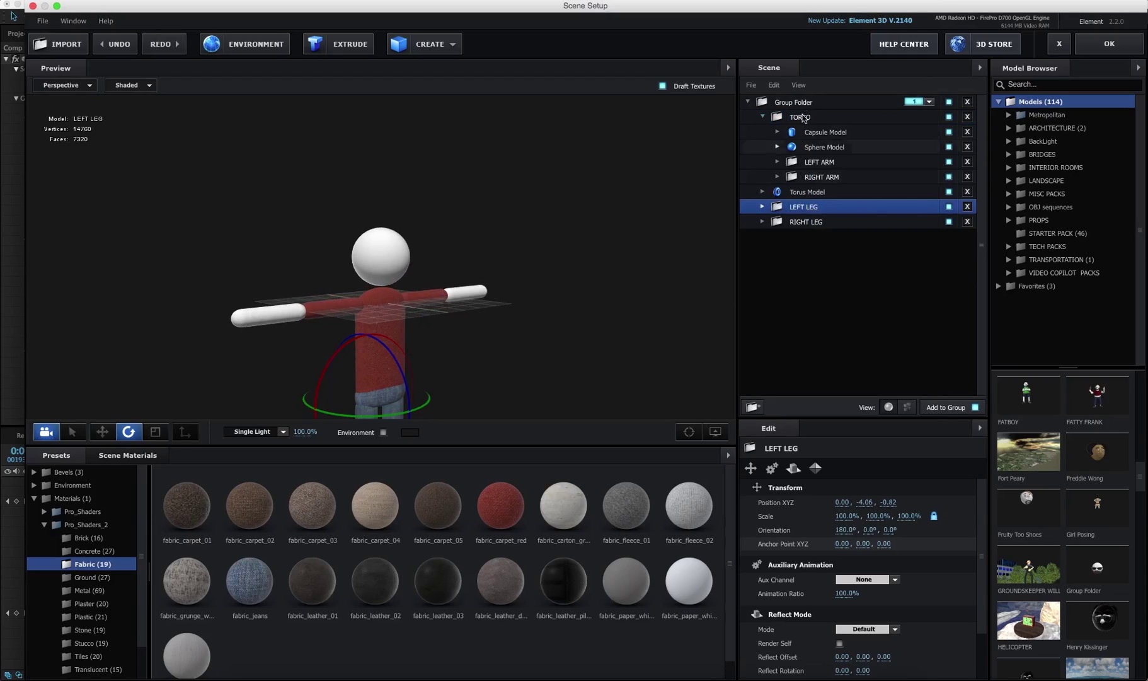
{"action": "right_click", "coordinate": [799, 118]}
{"action": "mouse_move", "coordinate": [874, 225]}
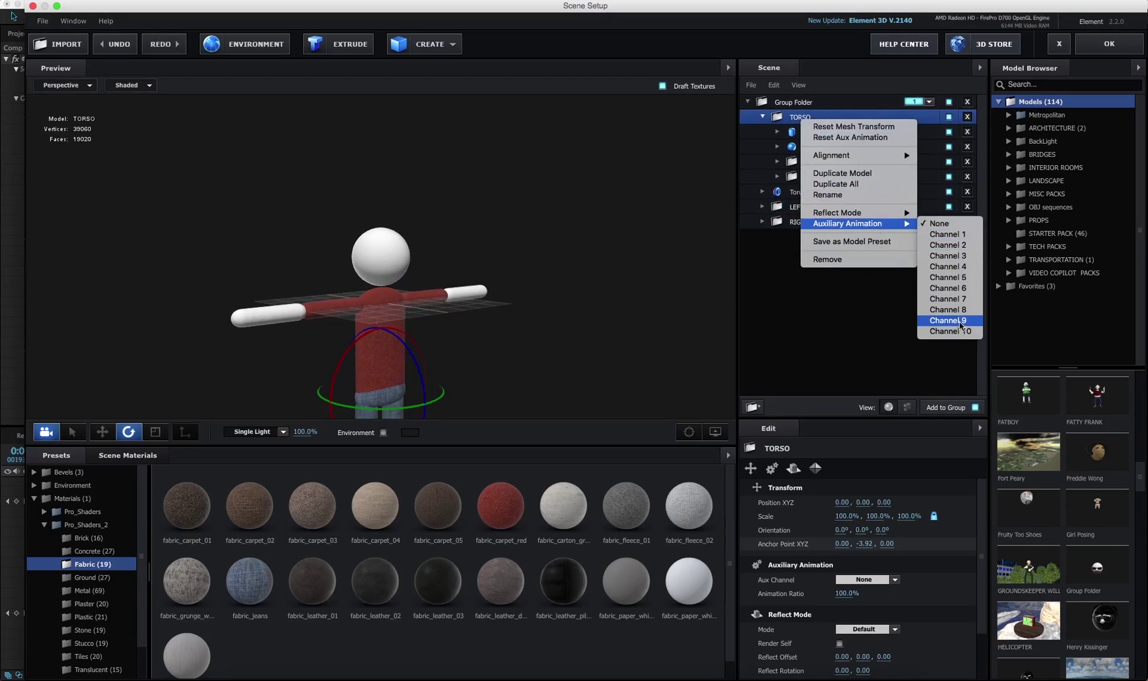
{"action": "left_click", "coordinate": [962, 331]}
Apply the scene, go to the composition start, and reveal Channel 10's rotation properties
{"action": "left_click", "coordinate": [1117, 43]}
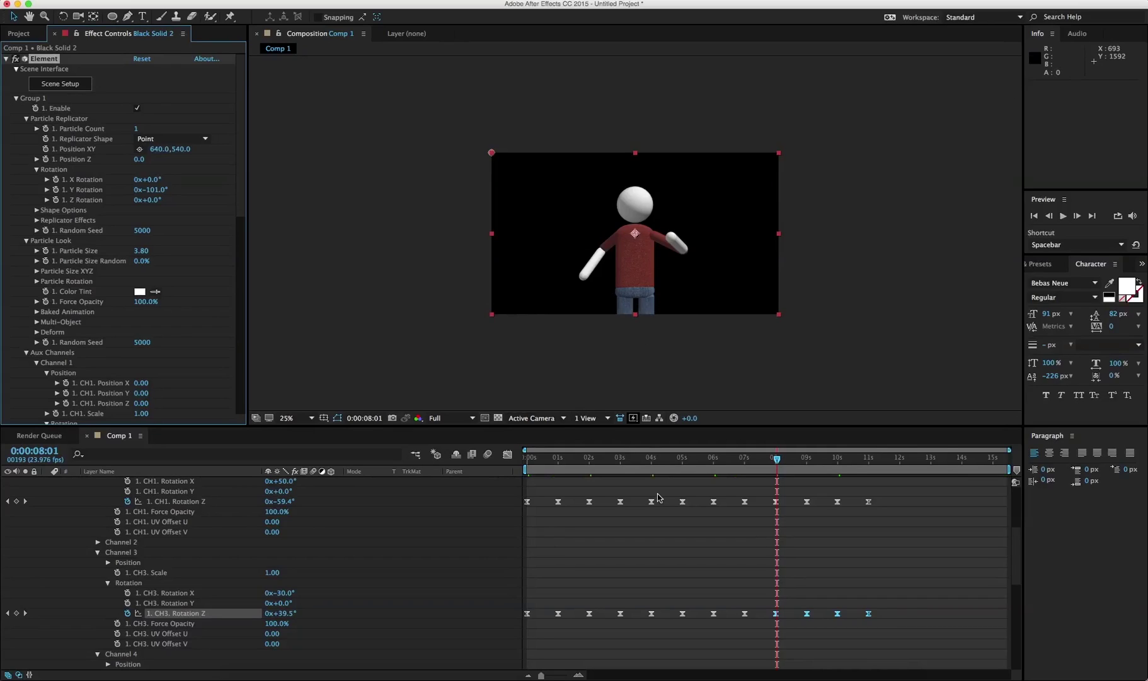
{"action": "key", "text": "Home"}
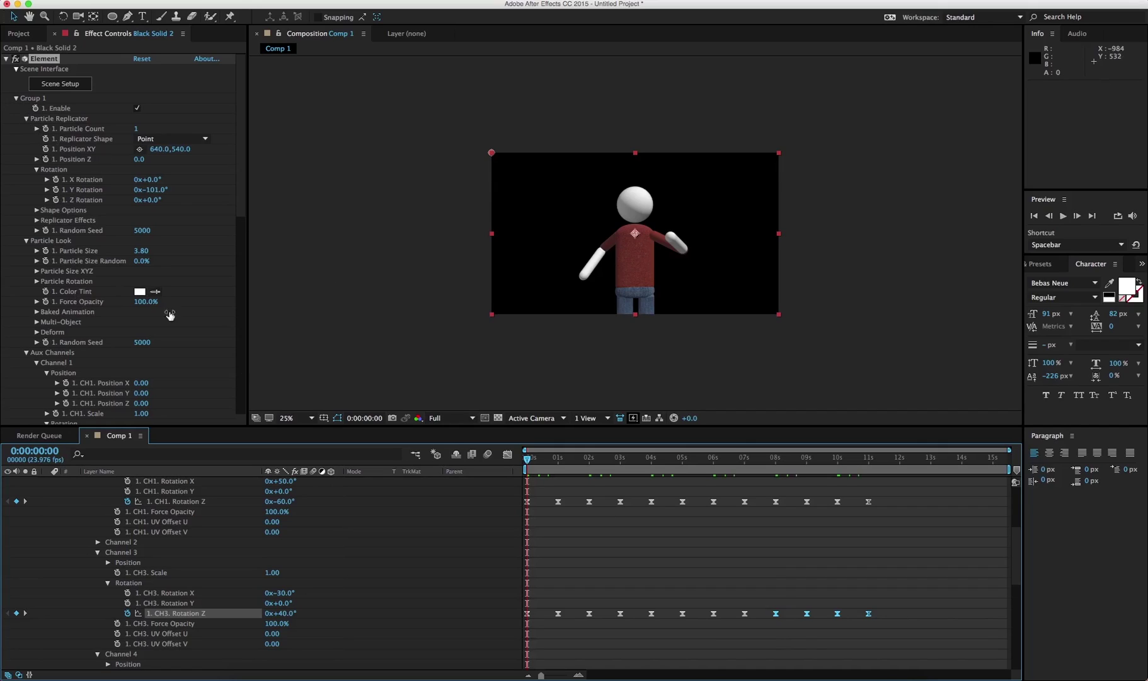
{"action": "scroll", "coordinate": [251, 572], "scroll_direction": "down", "scroll_amount": 6}
{"action": "scroll", "coordinate": [252, 571], "scroll_direction": "down", "scroll_amount": 3}
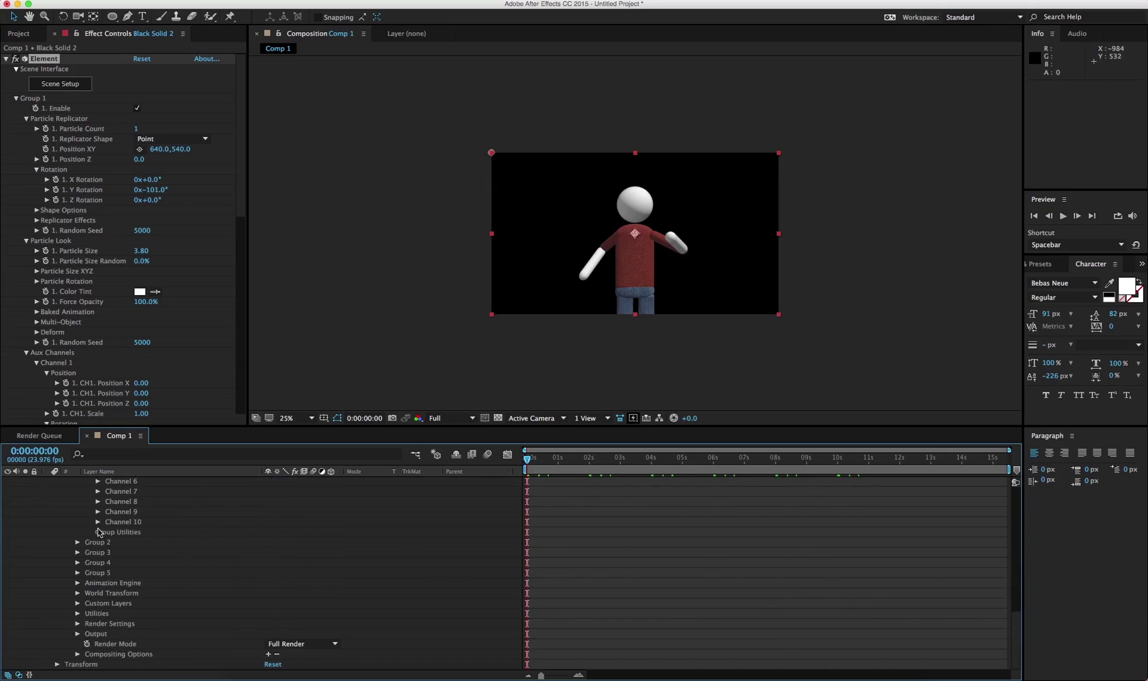
{"action": "left_click", "coordinate": [97, 522]}
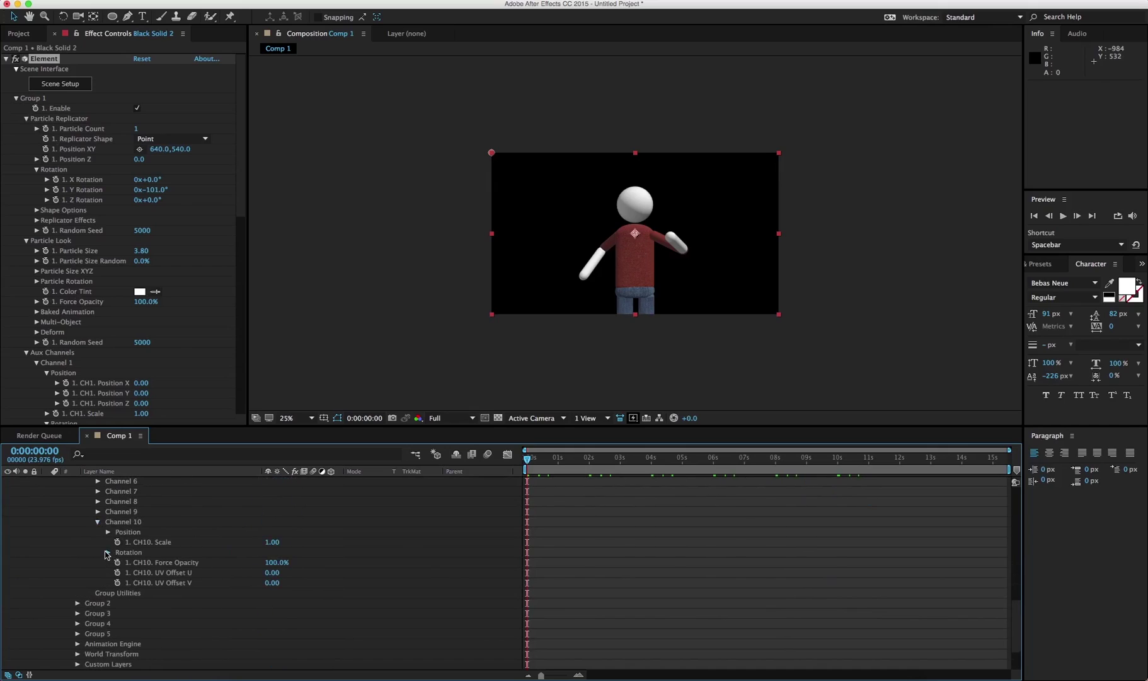
{"action": "left_click", "coordinate": [107, 552]}
Test CH10 Rotation Z at -10° and 10°, then leave it at 0°
{"action": "left_click", "coordinate": [282, 582]}
{"action": "type", "text": "-10"}
{"action": "key", "text": "Return"}
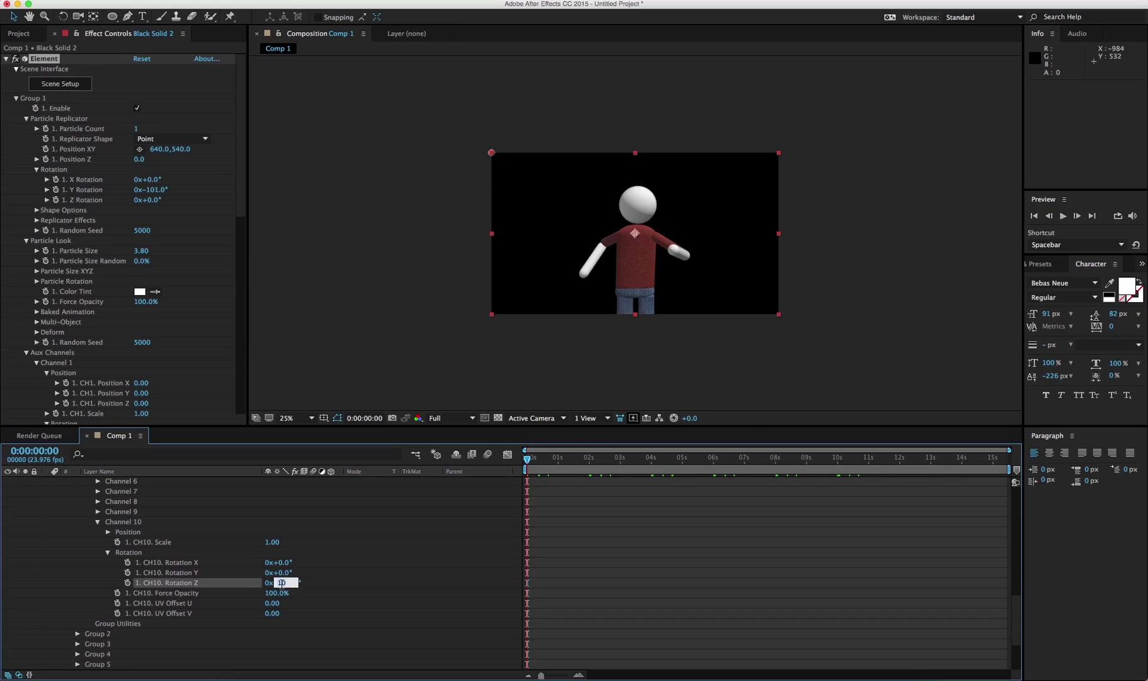
{"action": "type", "text": "10"}
{"action": "key", "text": "Return"}
{"action": "type", "text": "-10"}
{"action": "key", "text": "Return"}
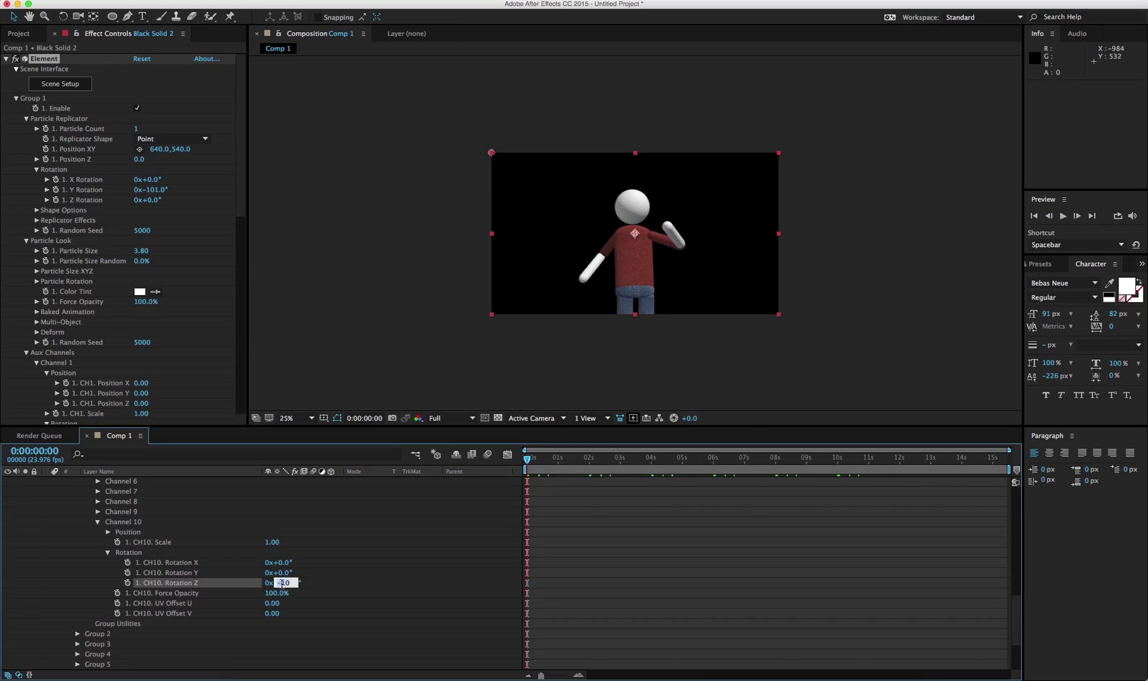
{"action": "left_click", "coordinate": [341, 568]}
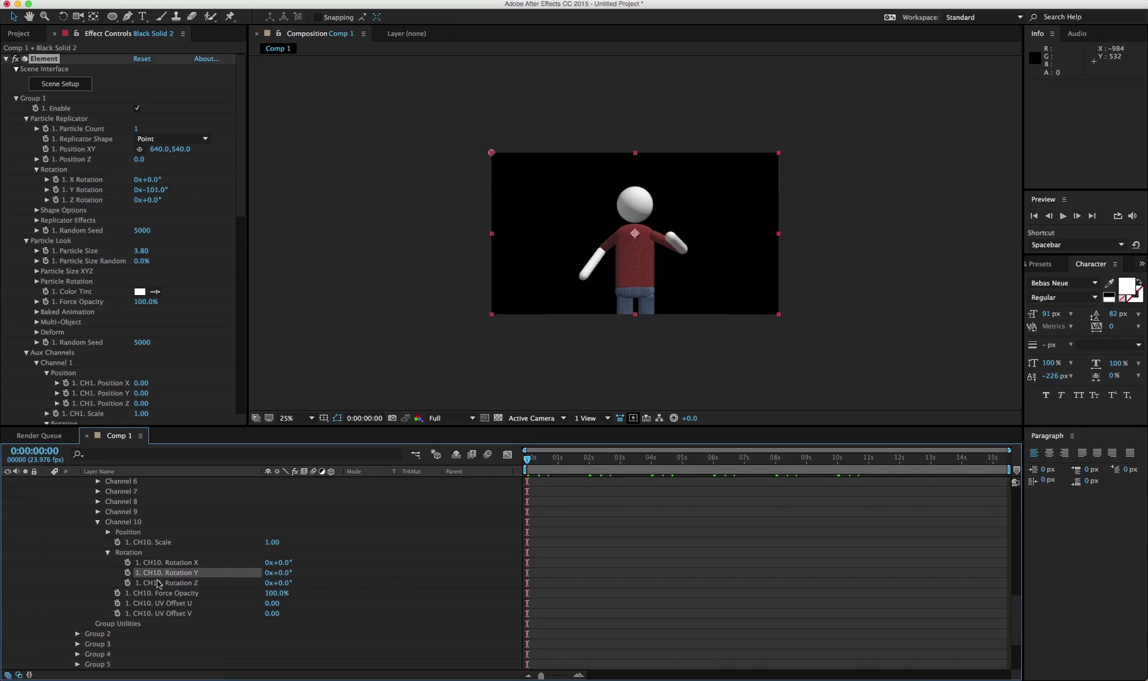
Add a wiggle(2,14) expression to CH10 Rotation Y
{"action": "left_click", "coordinate": [127, 572]}
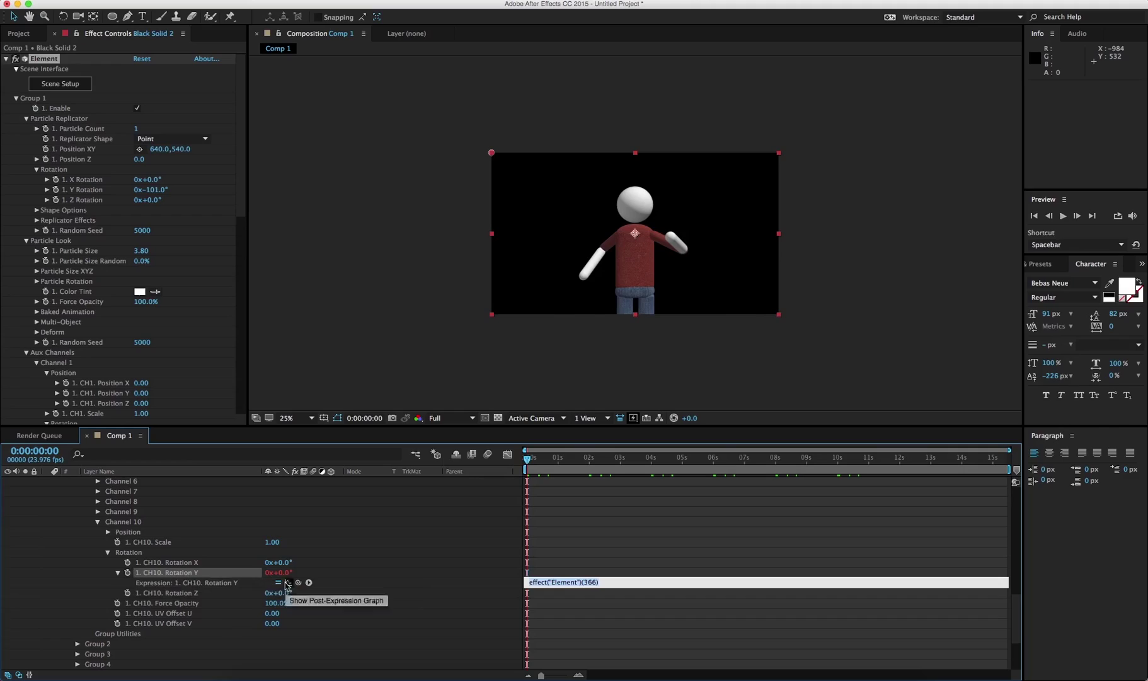
{"action": "type", "text": "r"}
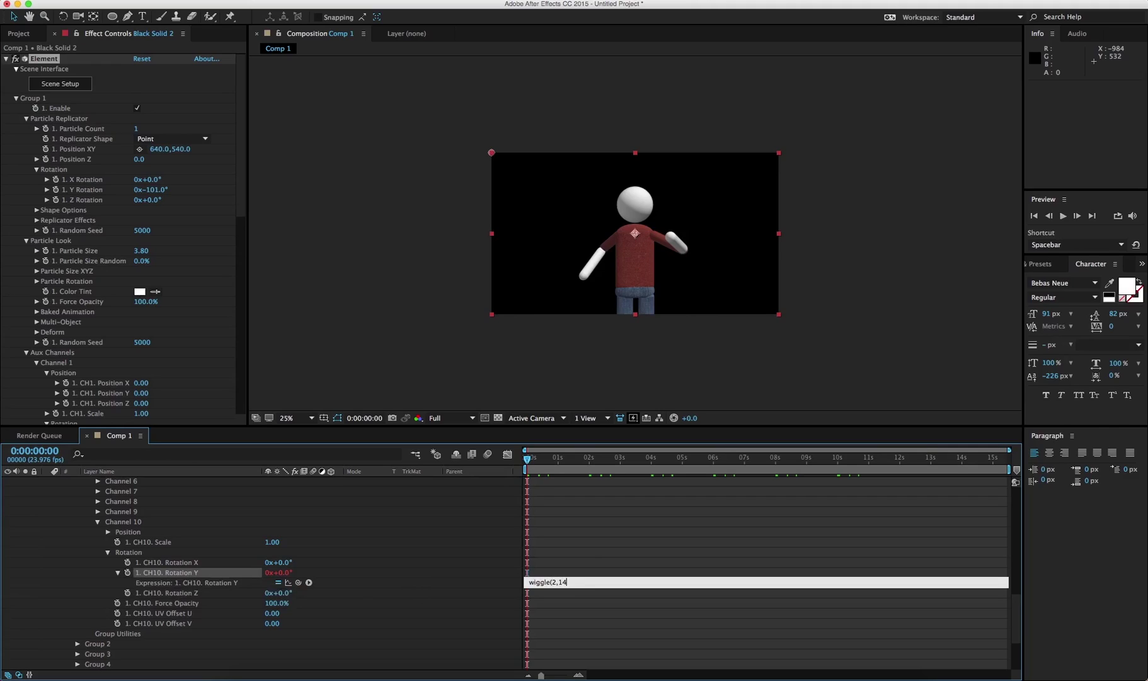
{"action": "left_click", "coordinate": [598, 541]}
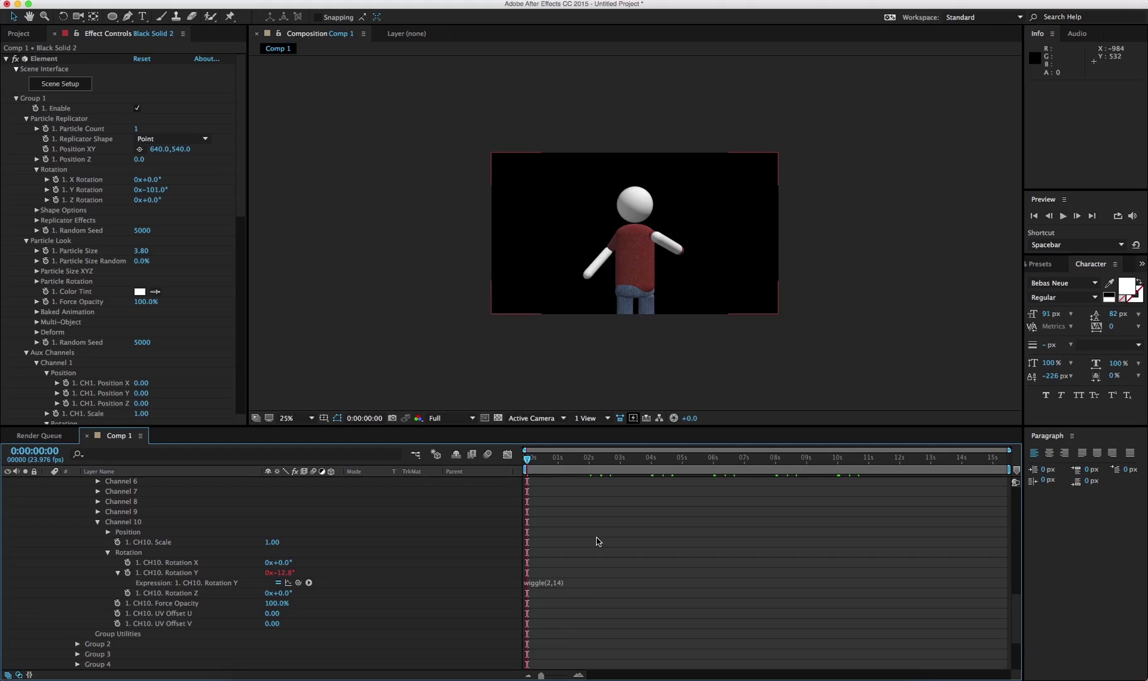
Preview the torso sway from the start and from about 14 seconds, then return to the start
{"action": "key", "text": "space"}
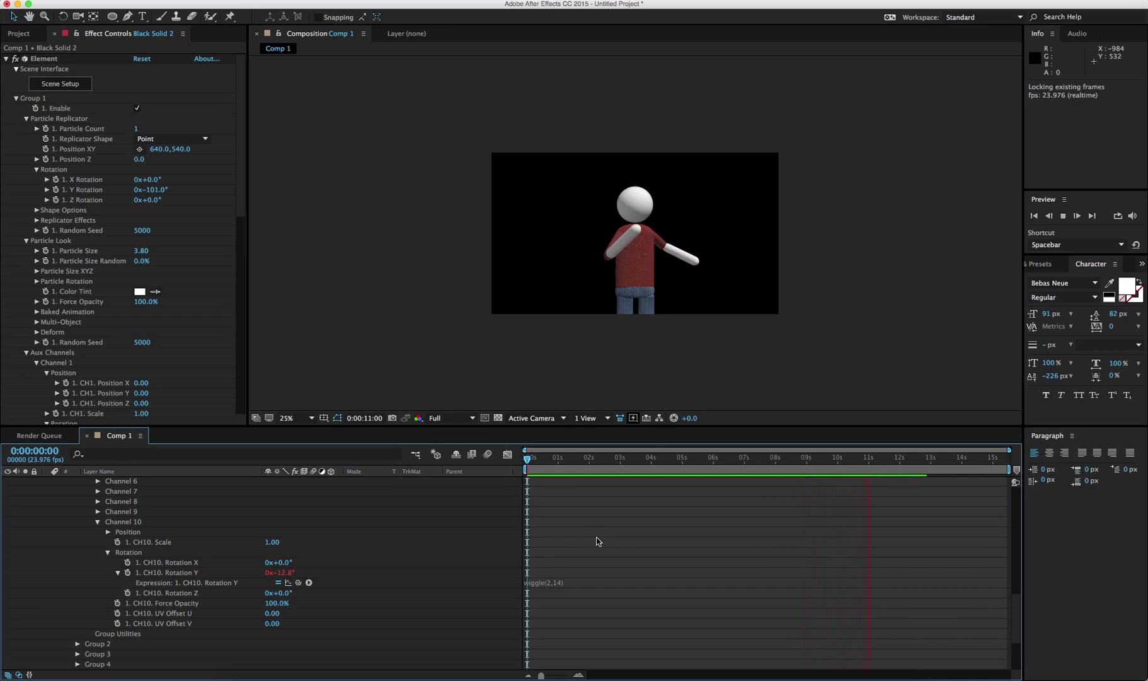
{"action": "key", "text": "space"}
{"action": "key", "text": "space"}
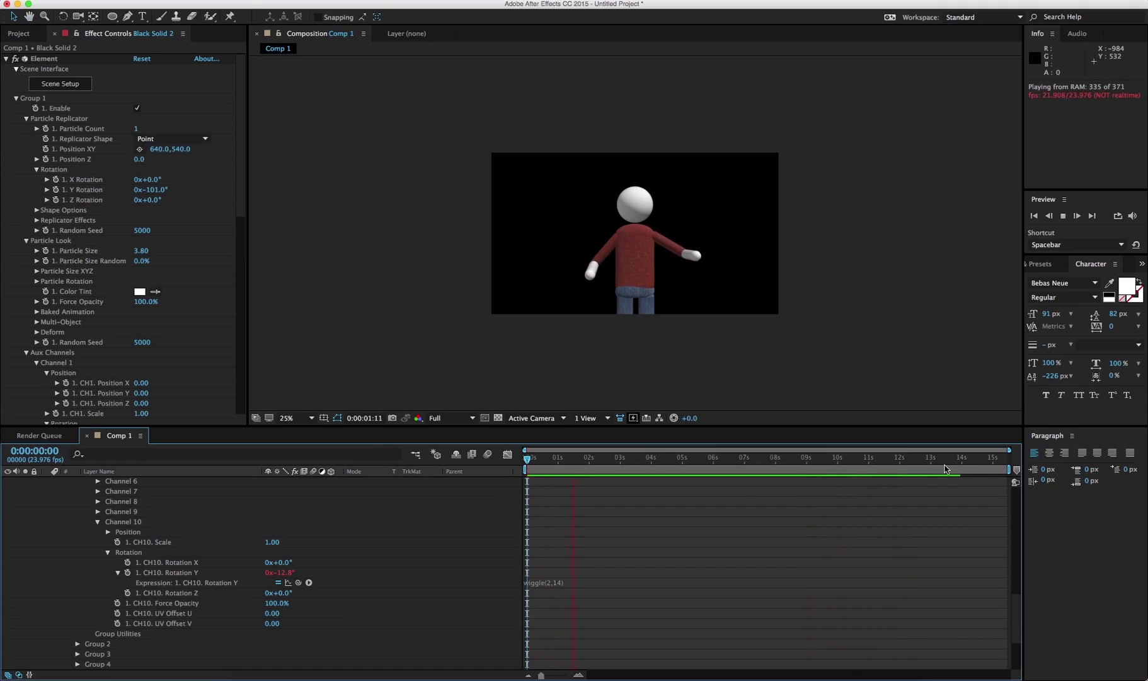
{"action": "left_click", "coordinate": [962, 470]}
{"action": "key", "text": "space"}
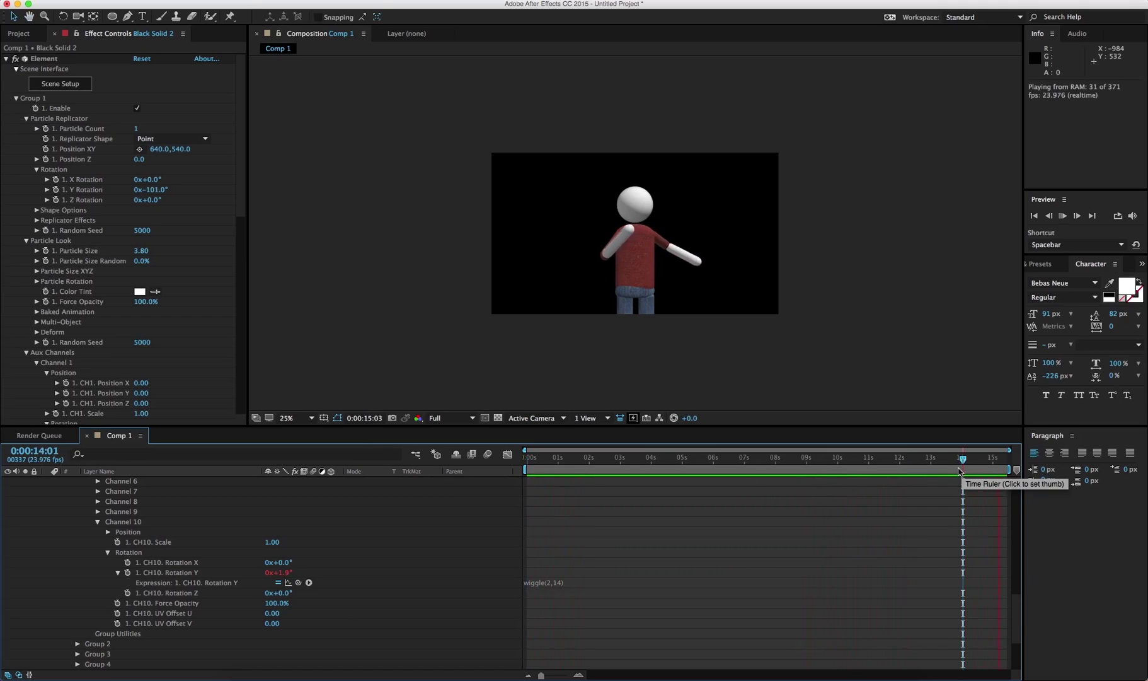
{"action": "key", "text": "space"}
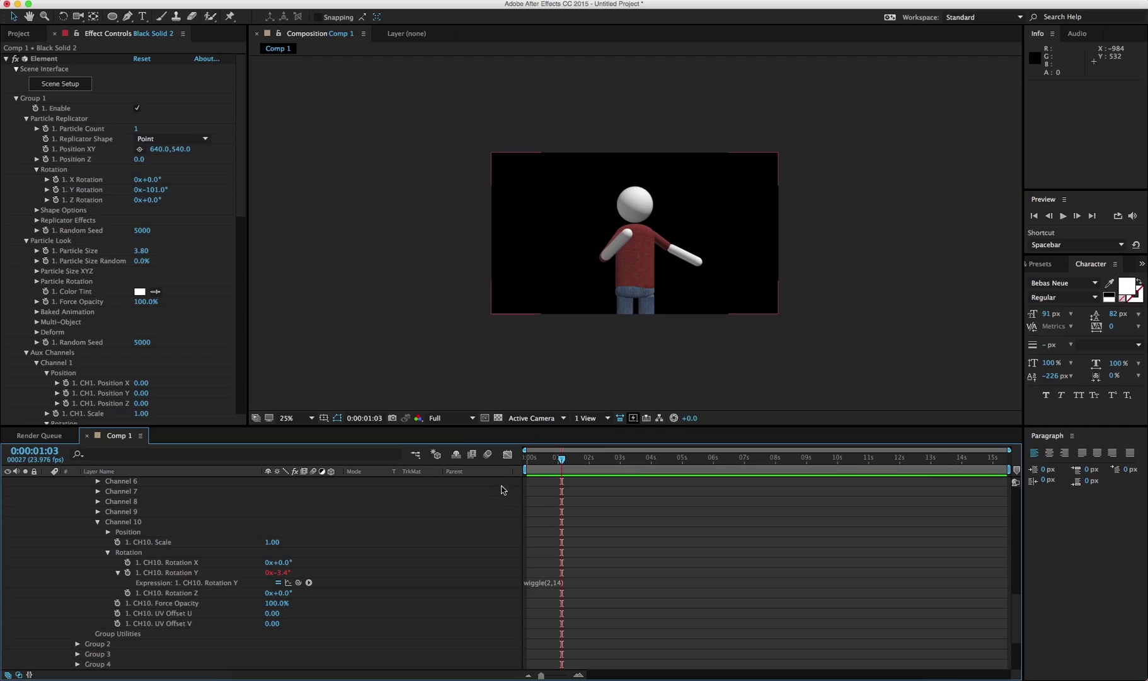
{"action": "key", "text": "Home"}
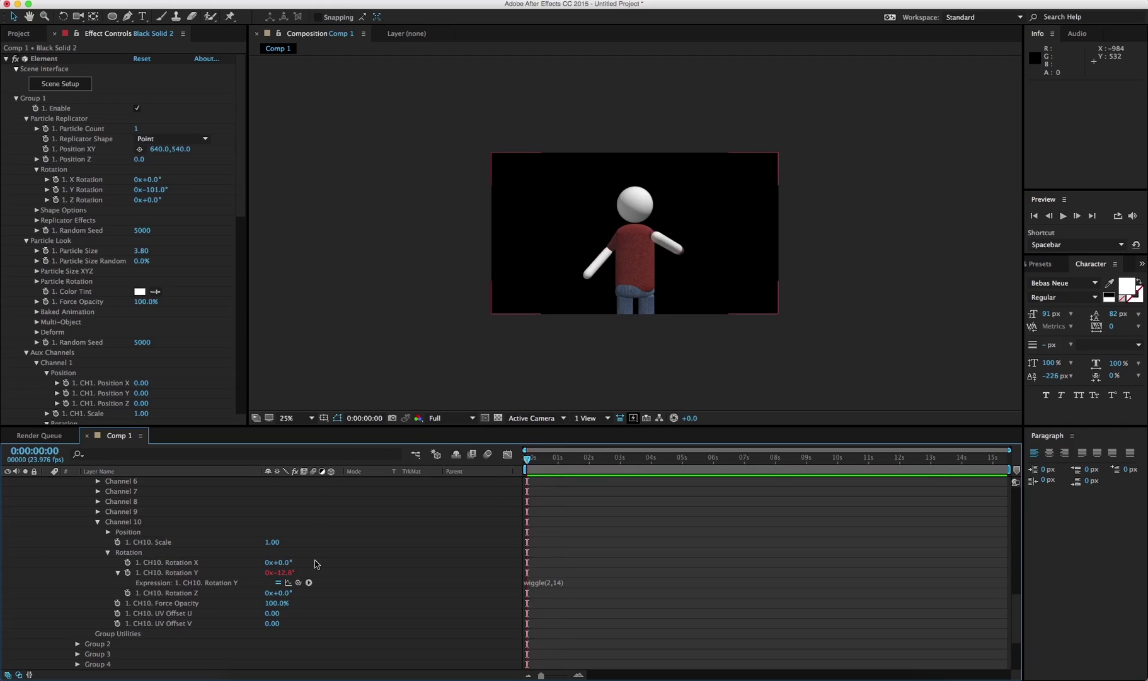
Add a wiggle(1,10) expression to CH10 Rotation X
{"action": "left_click", "coordinate": [128, 562], "text": "alt"}
{"action": "type", "text": "wiggle(1,10"}
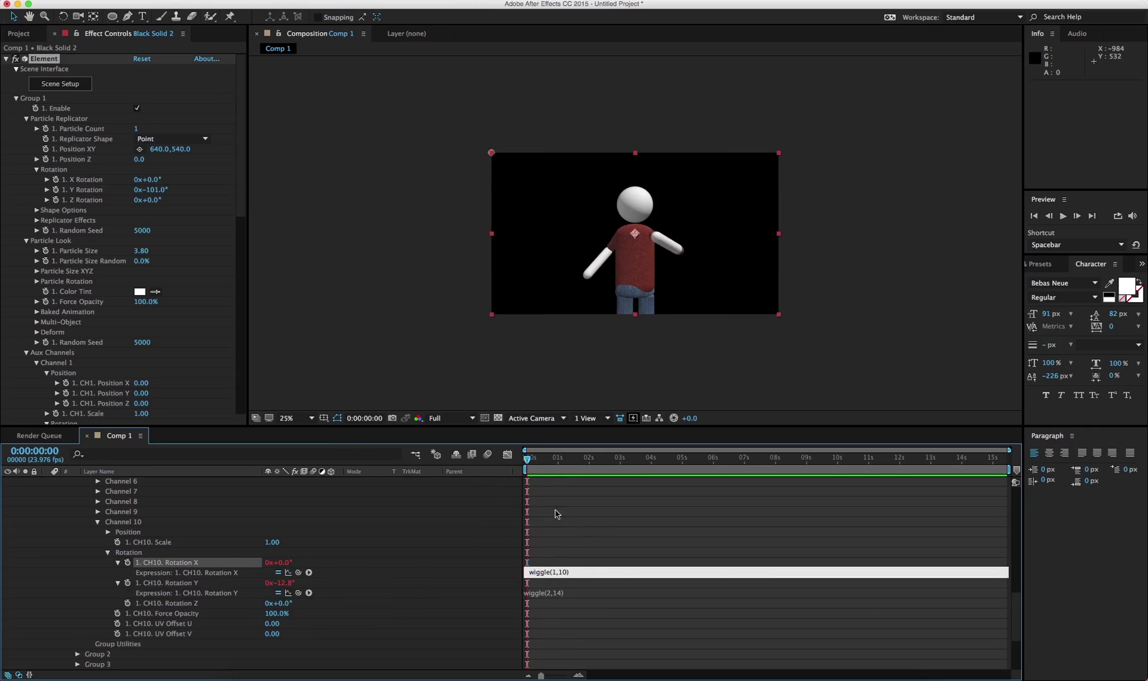
{"action": "left_click", "coordinate": [598, 527]}
Preview the combined torso wobble and stop playback
{"action": "key", "text": "space"}
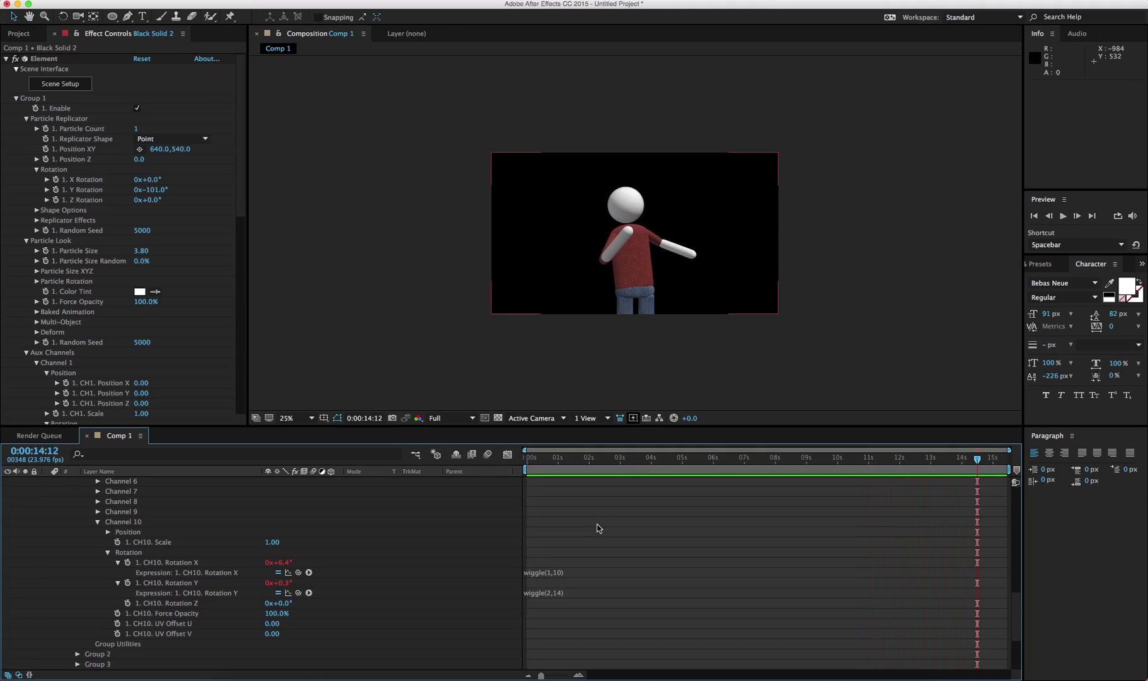
{"action": "key", "text": "space"}
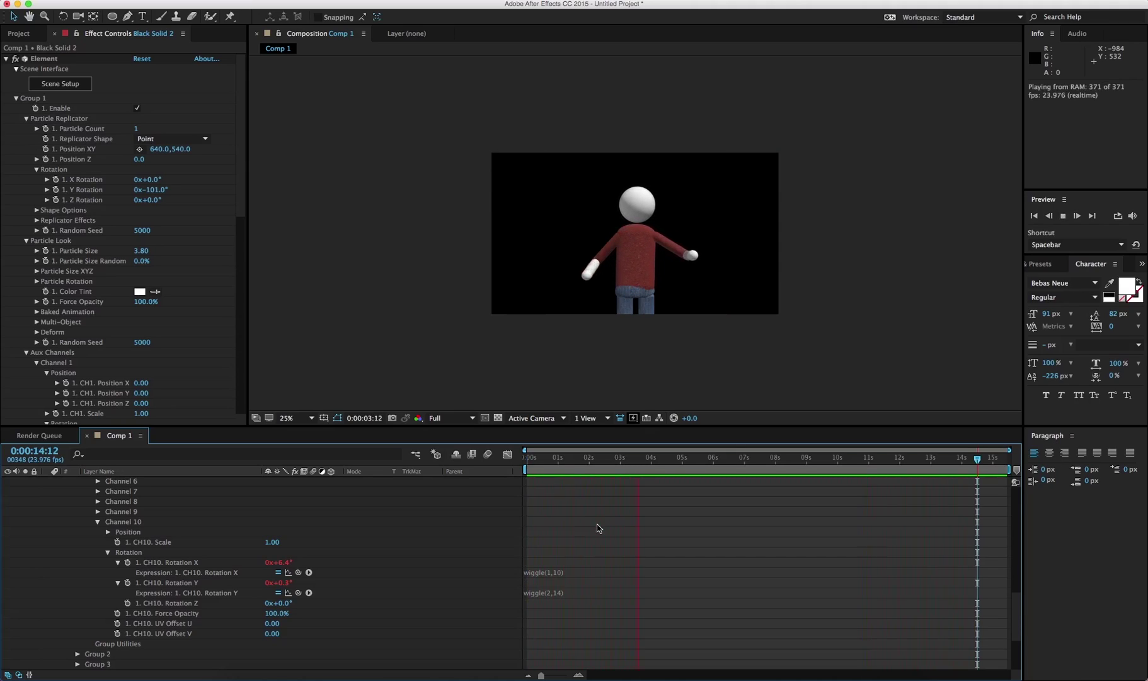
{"action": "key", "text": "space"}
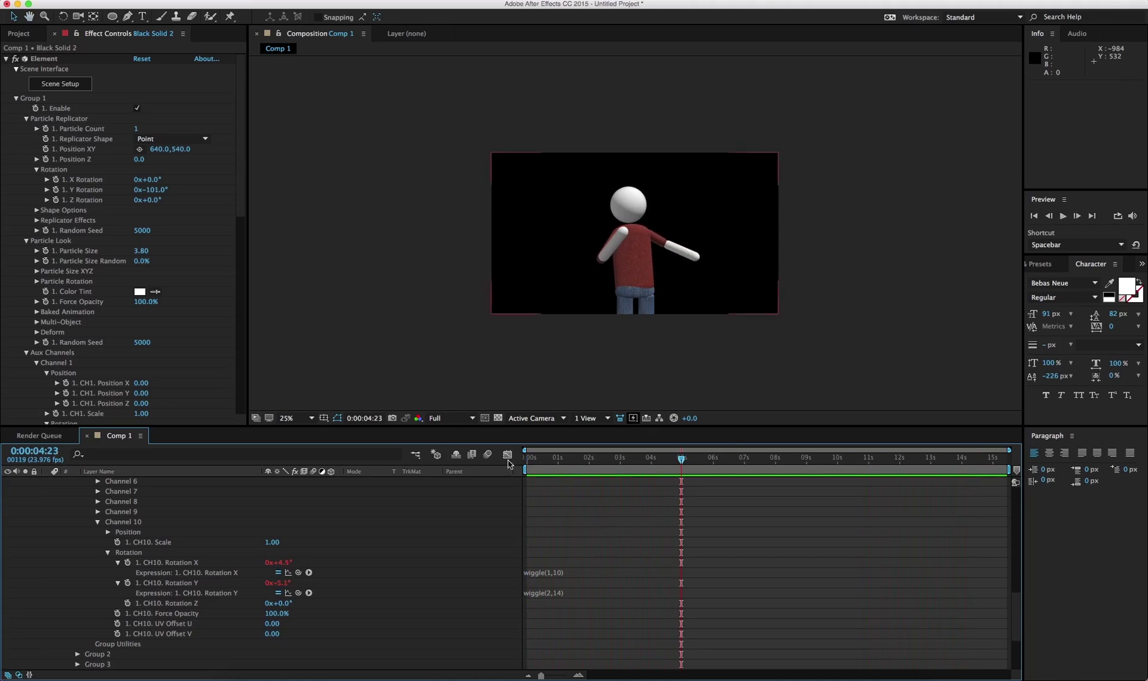
In Element 3D Scene Setup, link the LEFT LEG group to Auxiliary Channel 5
{"action": "left_click", "coordinate": [53, 89]}
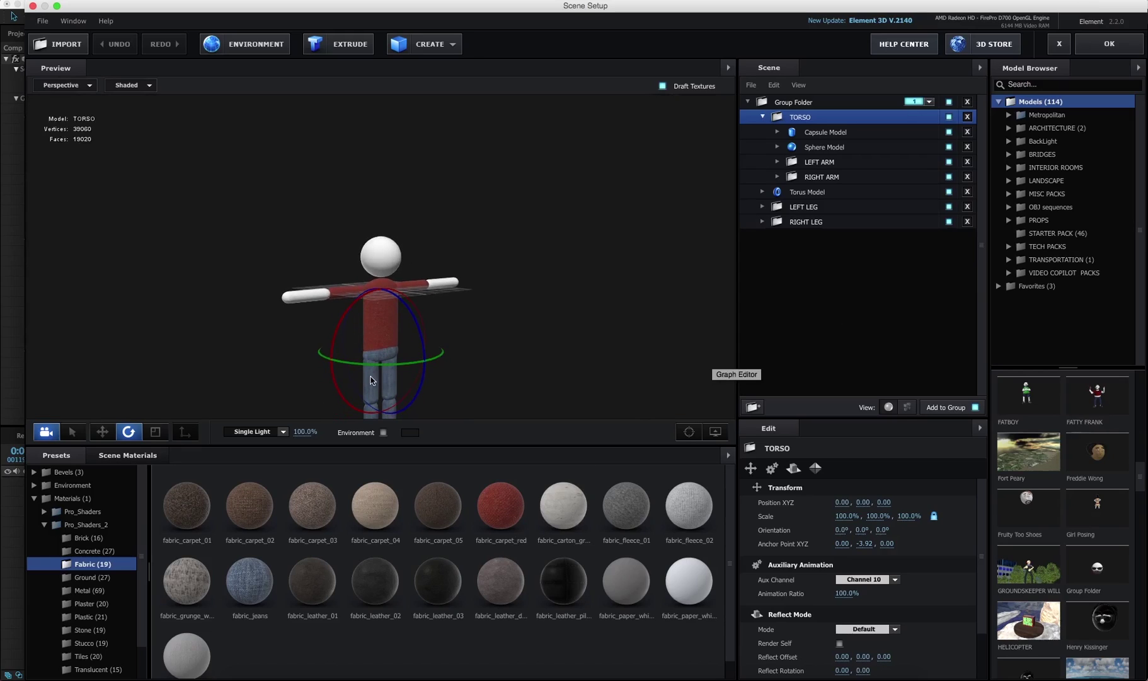
{"action": "right_click", "coordinate": [817, 165]}
{"action": "left_click", "coordinate": [805, 177]}
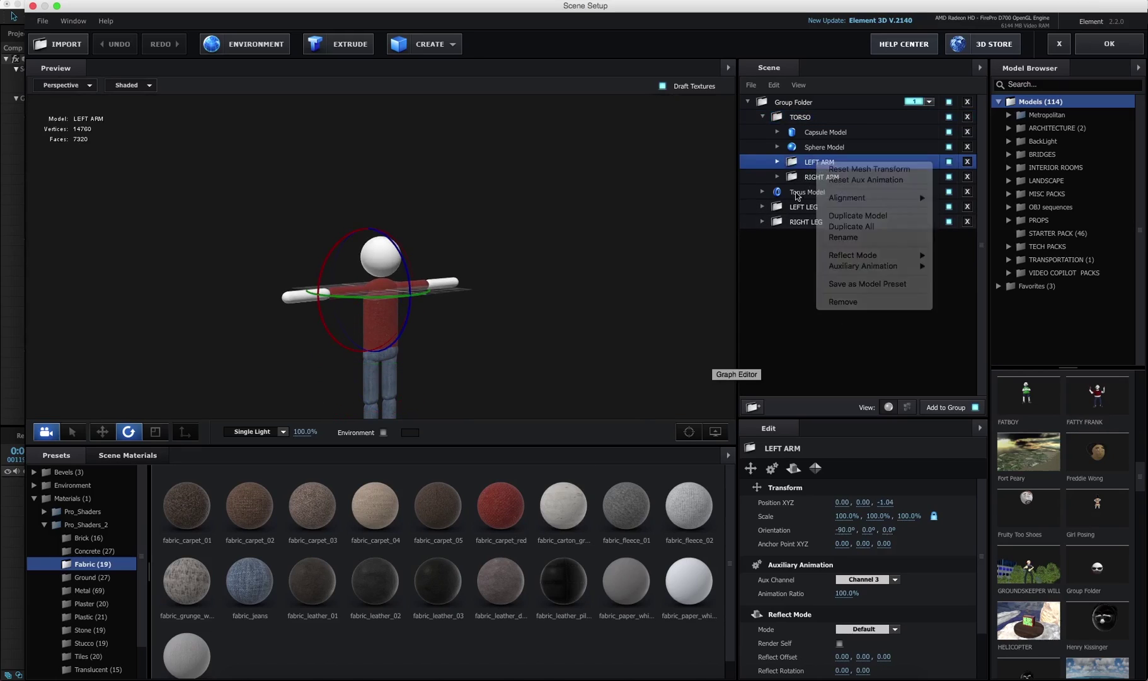
{"action": "right_click", "coordinate": [797, 209]}
{"action": "mouse_move", "coordinate": [850, 317]}
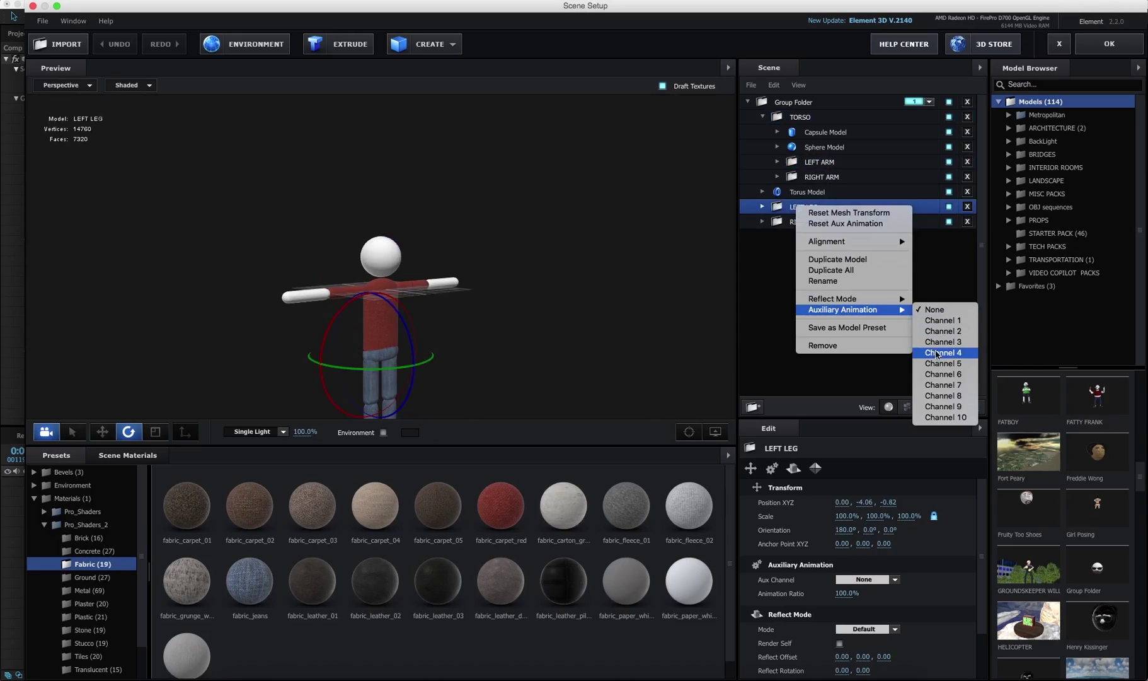
{"action": "left_click", "coordinate": [939, 365]}
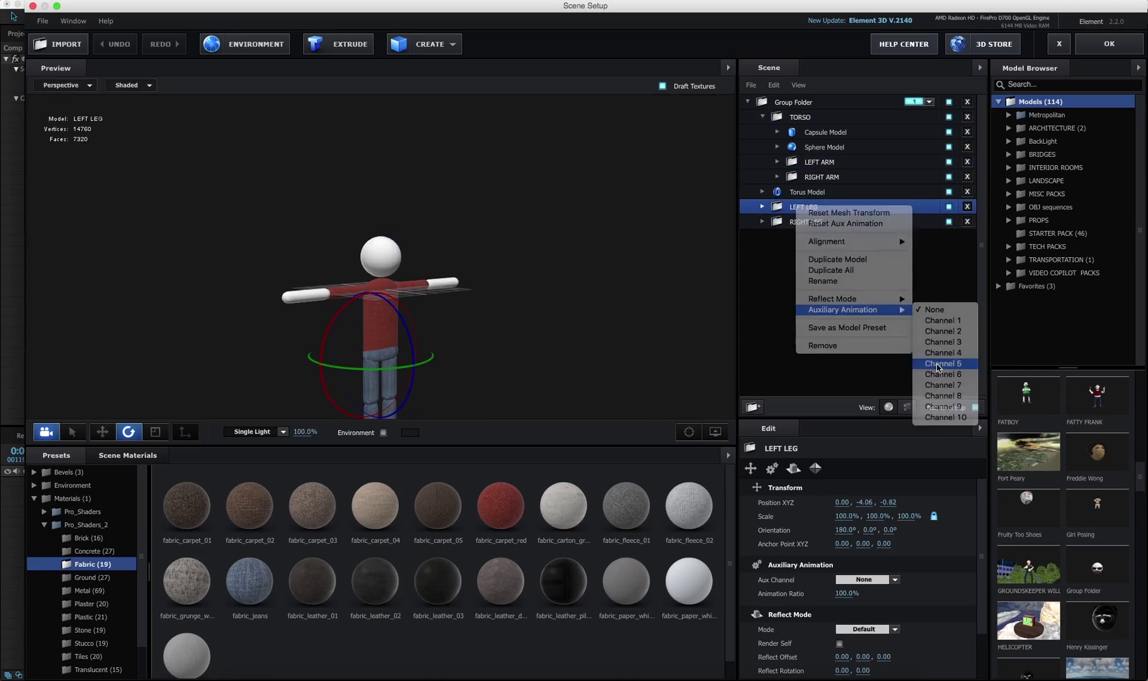
Expand the RIGHT LEG and LEFT LEG groups and orbit the preview to a side view
{"action": "left_click", "coordinate": [762, 222]}
{"action": "mouse_move", "coordinate": [501, 329]}
{"action": "left_mouse_down"}
{"action": "mouse_move", "coordinate": [548, 313]}
{"action": "mouse_move", "coordinate": [458, 320]}
{"action": "mouse_move", "coordinate": [487, 315]}
{"action": "left_mouse_up"}
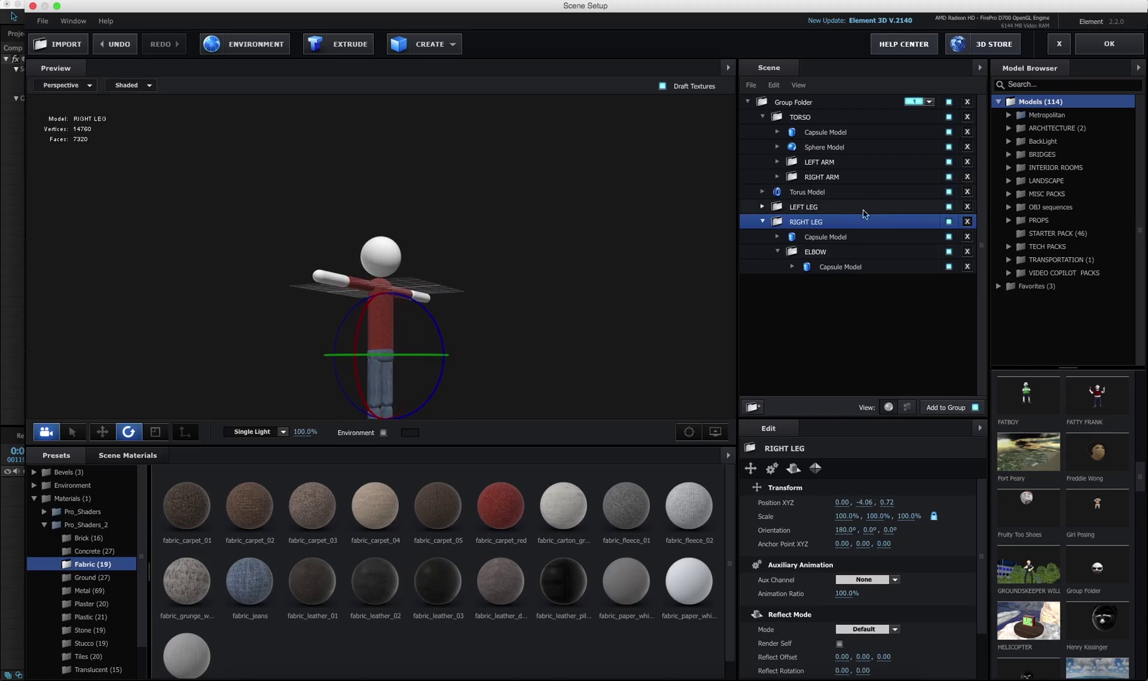
{"action": "right_click", "coordinate": [808, 224]}
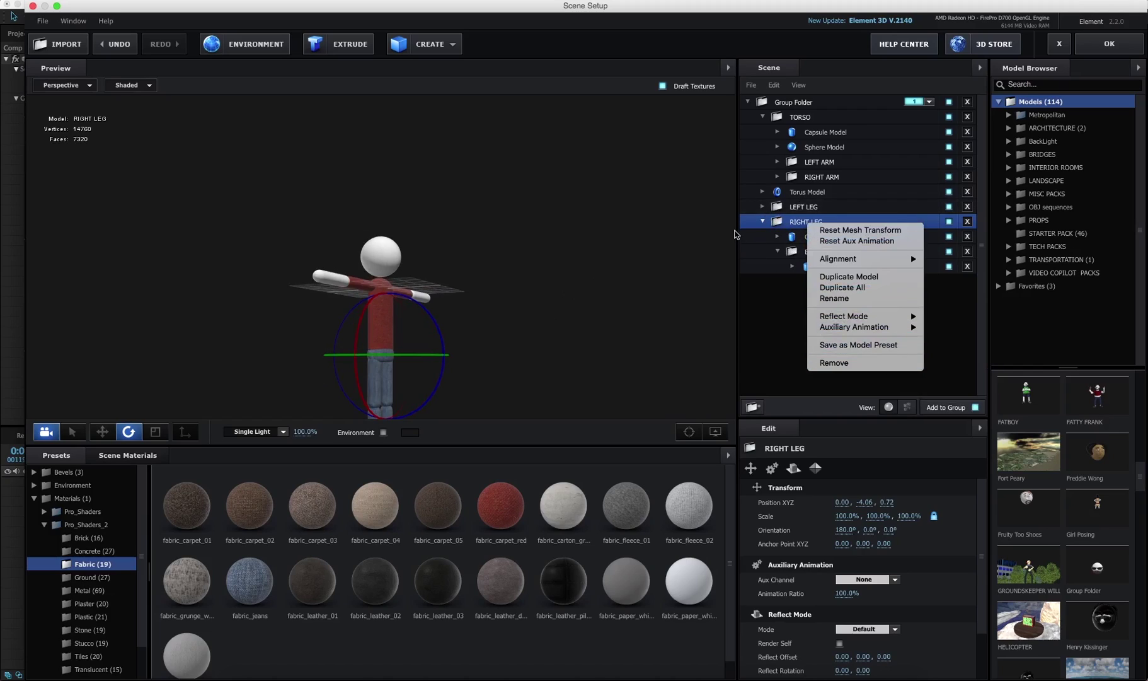
{"action": "left_click", "coordinate": [762, 209]}
{"action": "left_click", "coordinate": [761, 209]}
{"action": "right_click", "coordinate": [810, 210]}
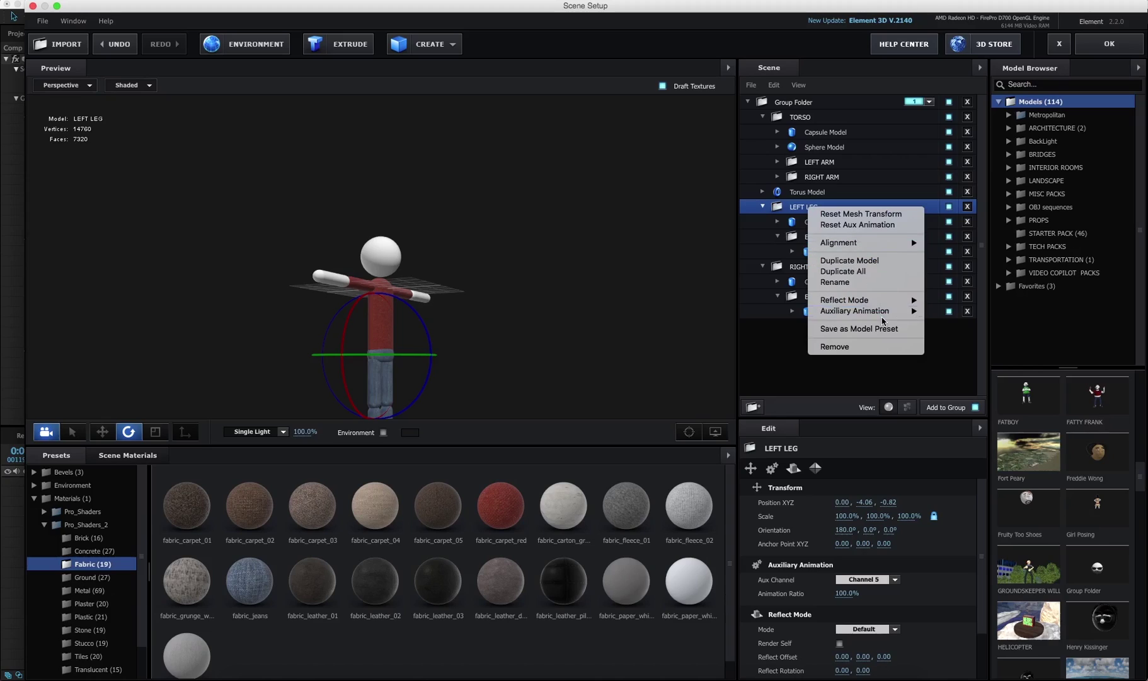
{"action": "right_click", "coordinate": [799, 236]}
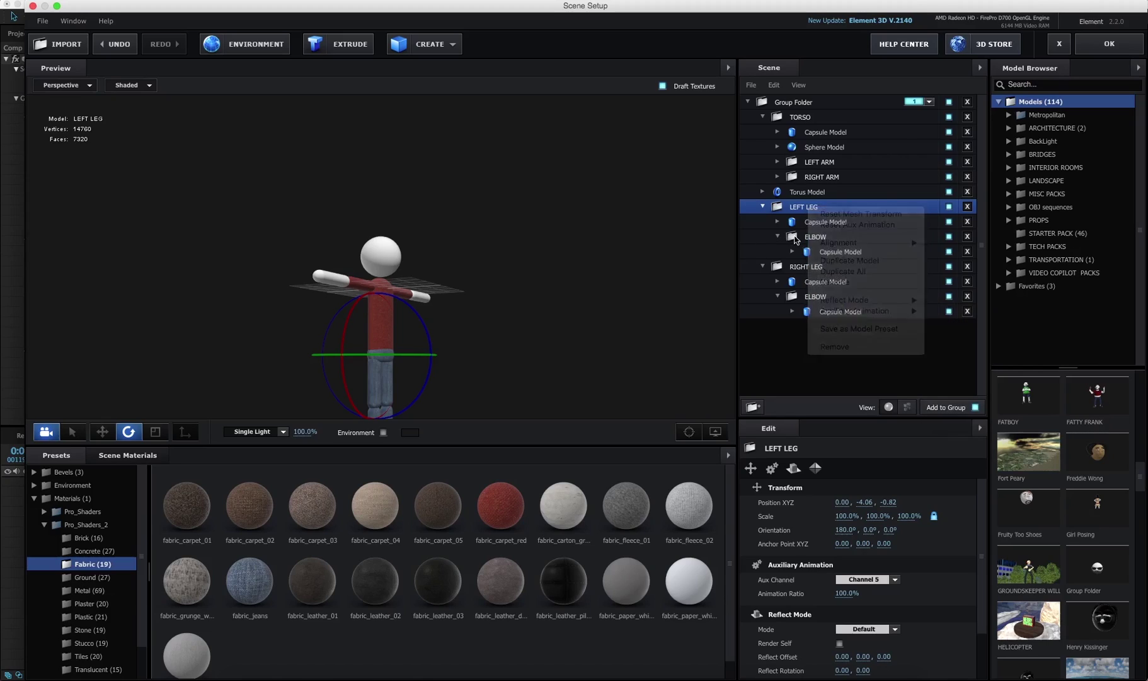
{"action": "mouse_move", "coordinate": [847, 338]}
{"action": "left_click", "coordinate": [948, 403]}
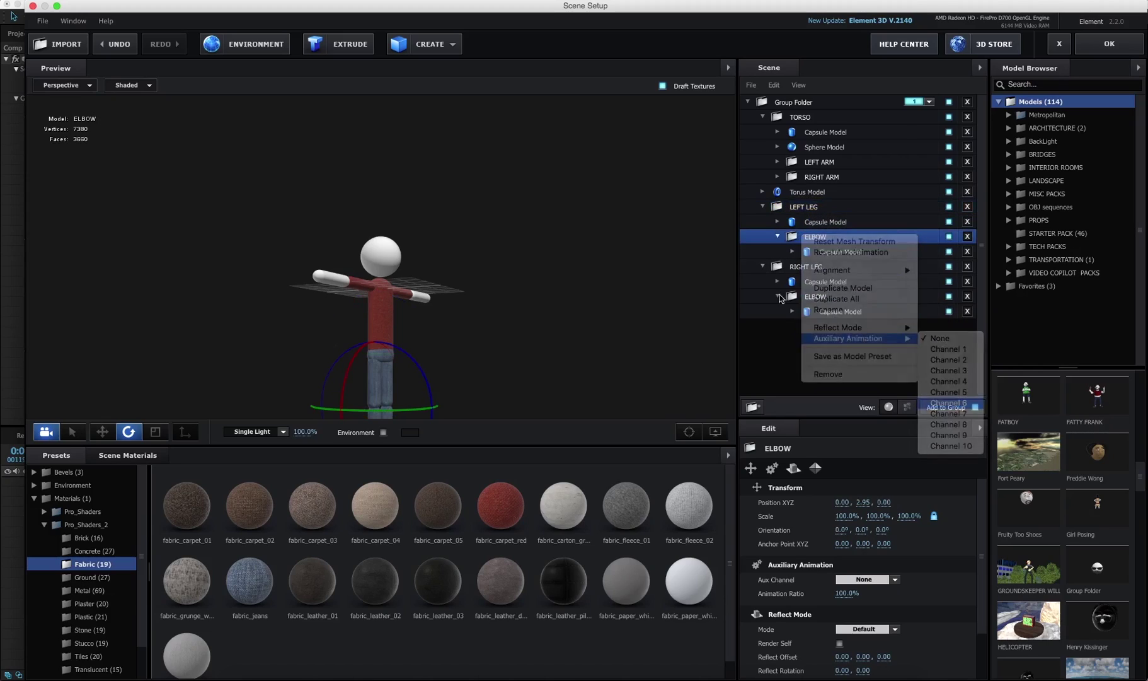
Assign RIGHT LEG to Auxiliary Channel 7 and its ELBOW to Channel 8, then close Scene Setup
{"action": "right_click", "coordinate": [799, 265]}
{"action": "mouse_move", "coordinate": [899, 366]}
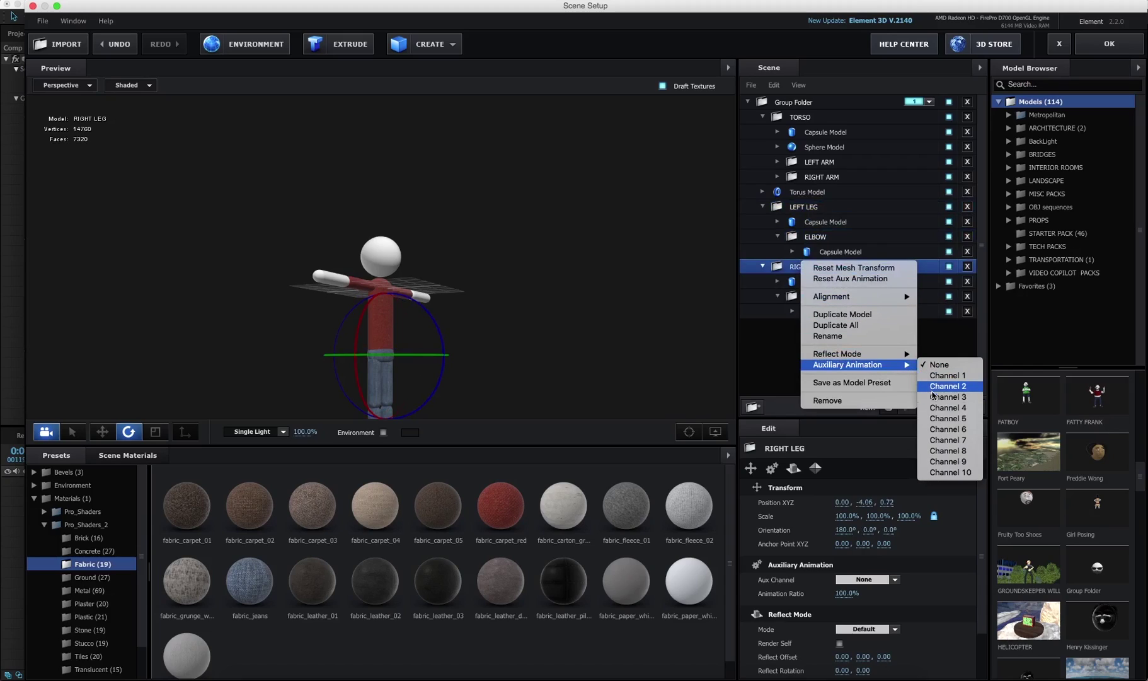
{"action": "left_click", "coordinate": [944, 439]}
{"action": "right_click", "coordinate": [826, 298]}
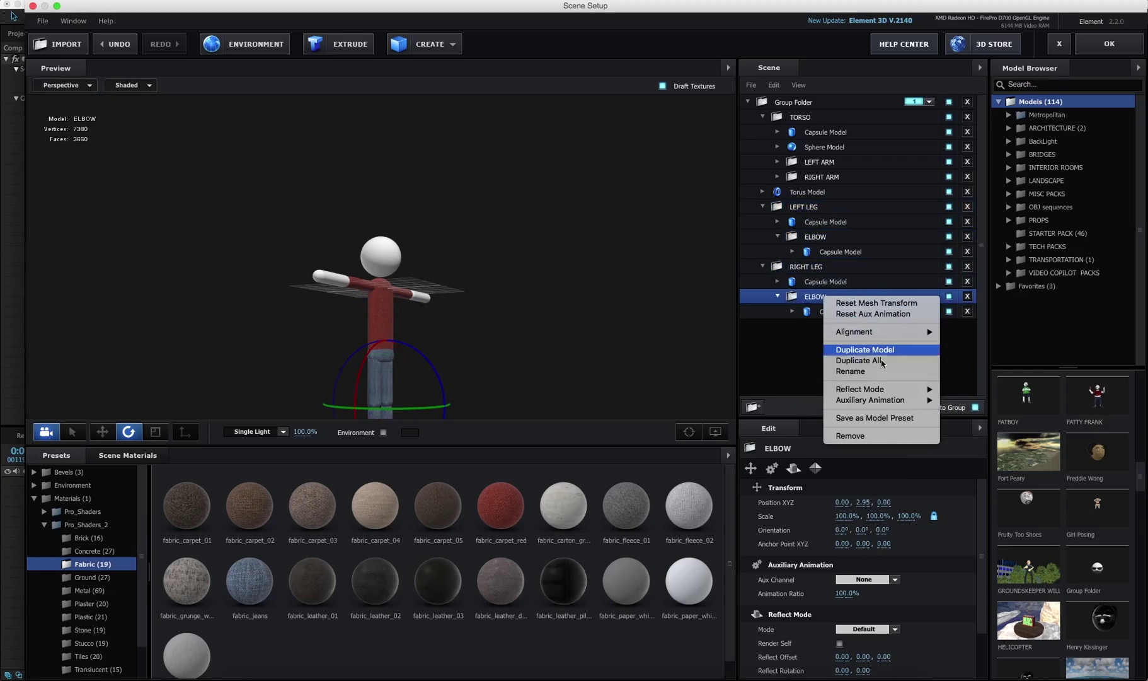
{"action": "mouse_move", "coordinate": [919, 404]}
{"action": "left_click", "coordinate": [990, 487]}
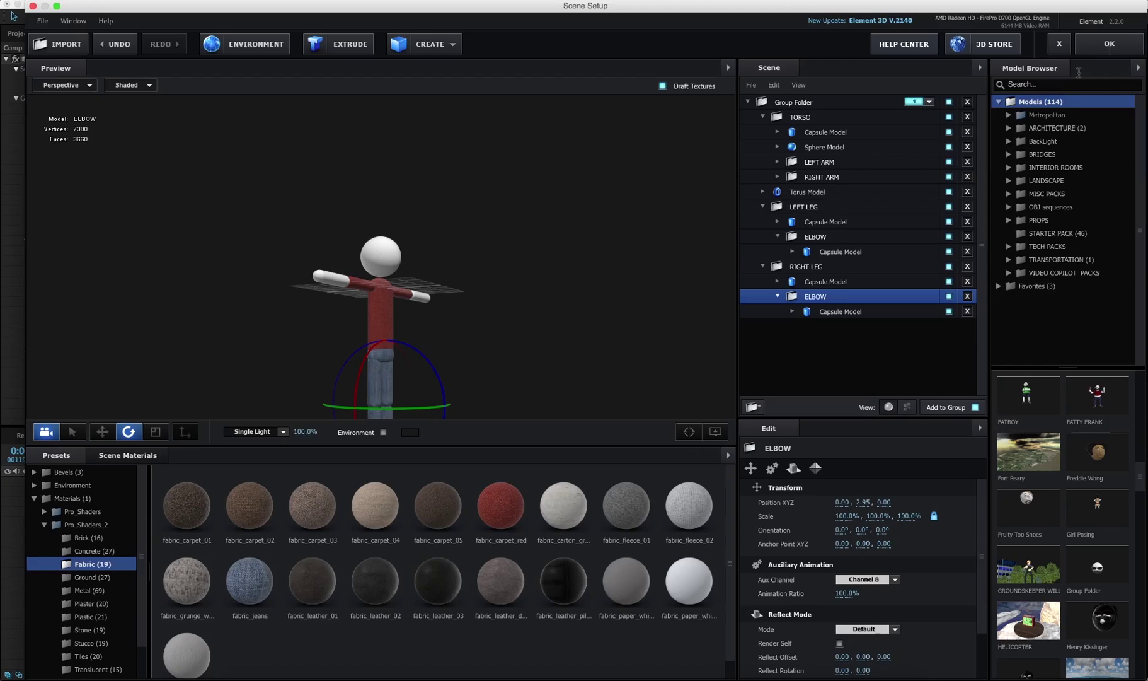
{"action": "left_click", "coordinate": [1115, 44]}
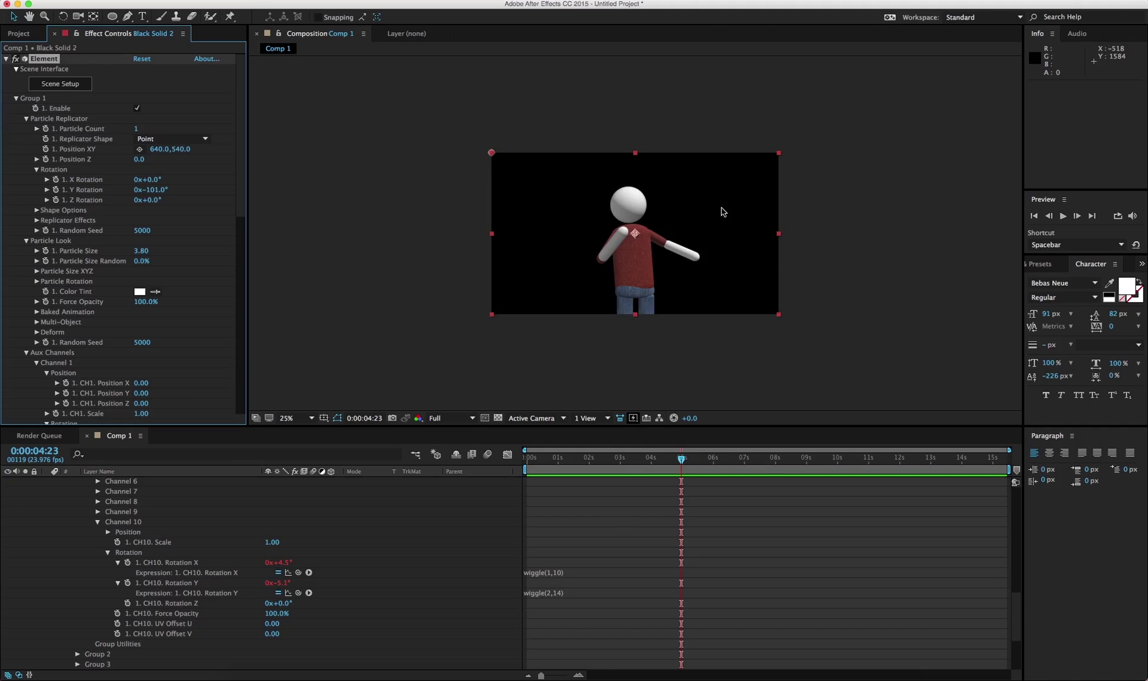
Add a new Camera 1 layer to Comp 1
{"action": "right_click", "coordinate": [601, 538]}
{"action": "mouse_move", "coordinate": [693, 542]}
{"action": "left_click", "coordinate": [782, 596]}
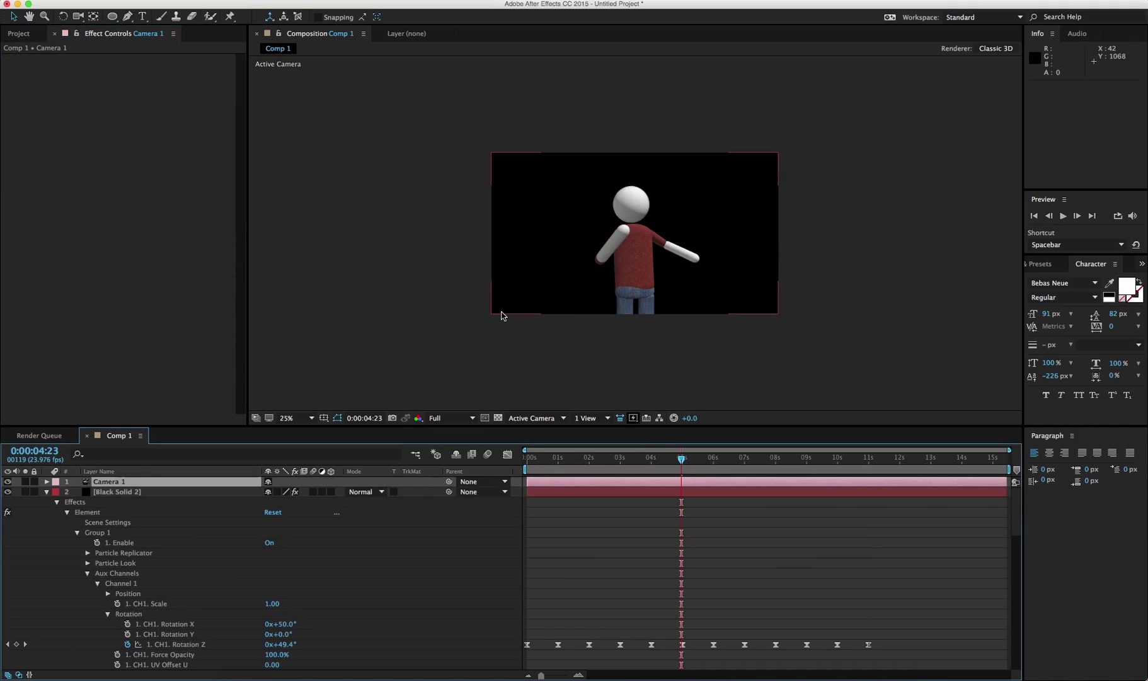
Dolly the camera back to 636.4, 868.0, −2426.7 so the whole figure fits
{"action": "key", "text": "c"}
{"action": "key", "text": "c"}
{"action": "key", "text": "c"}
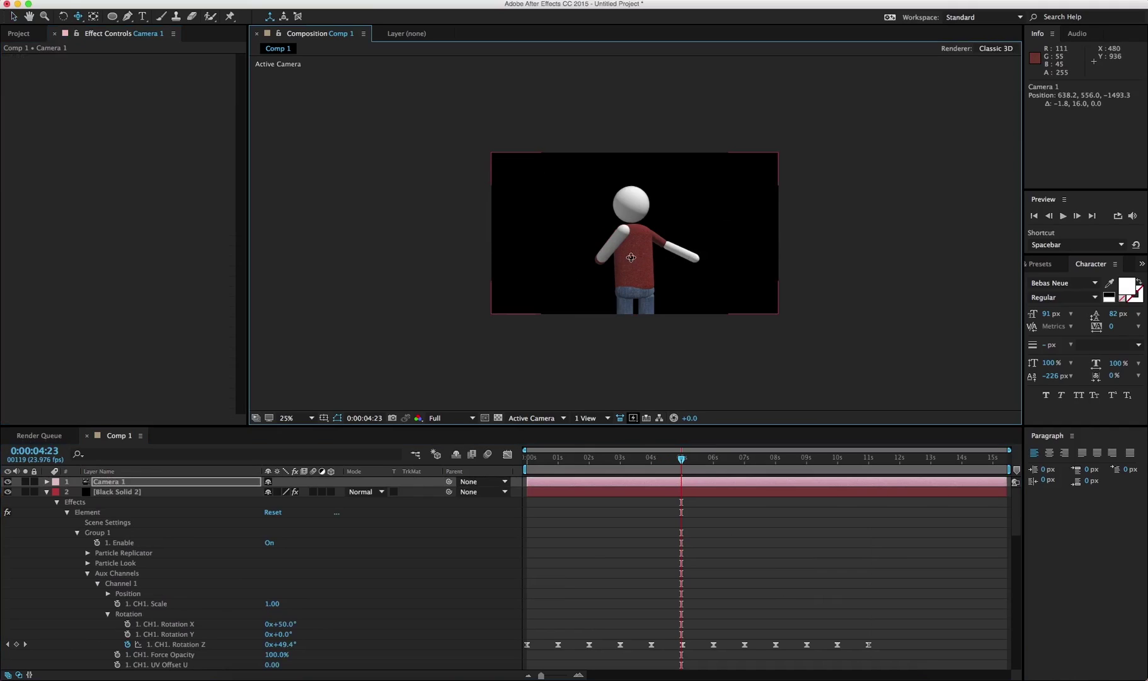
{"action": "left_click_drag", "start_coordinate": [631, 260], "coordinate": [670, 374]}
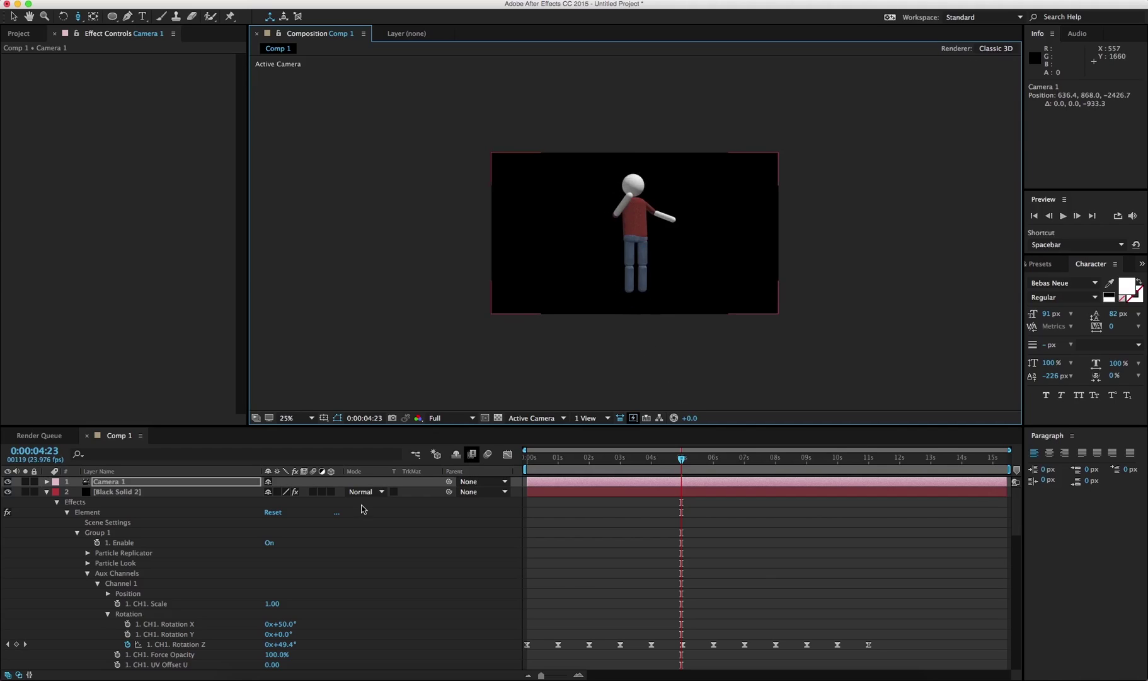
{"action": "scroll", "coordinate": [315, 536], "scroll_direction": "down", "scroll_amount": 3}
{"action": "scroll", "coordinate": [161, 555], "scroll_direction": "down", "scroll_amount": 6}
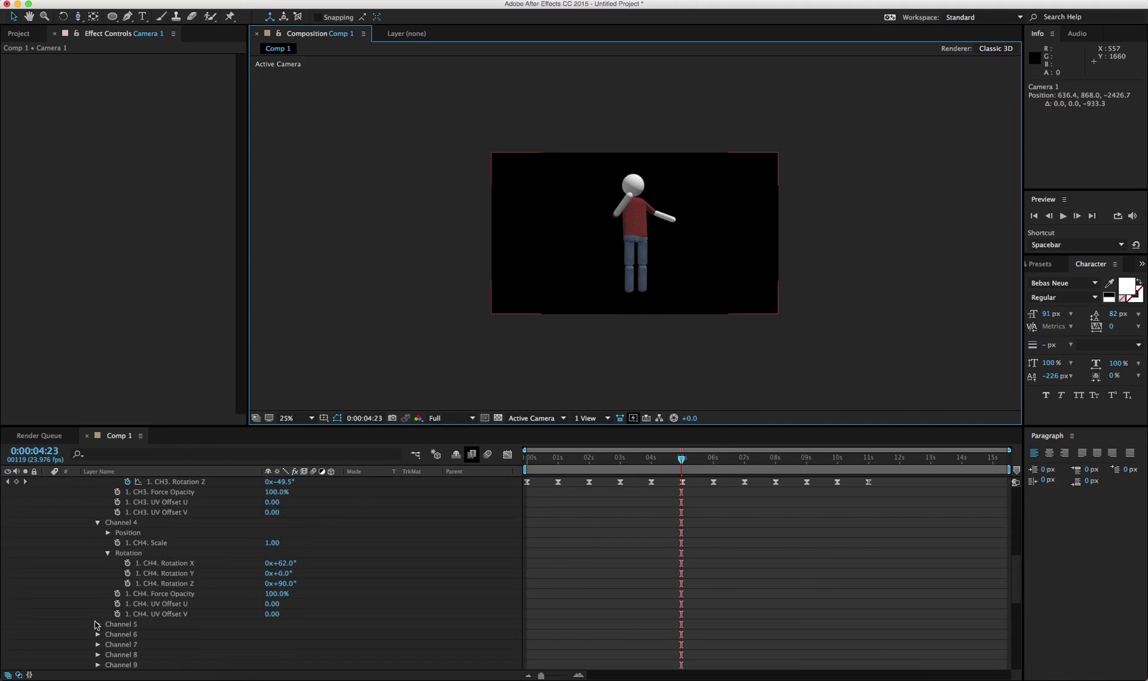
Set Channel 5 Rotation X to 10° and Rotation Z to 70°
{"action": "left_click", "coordinate": [97, 624]}
{"action": "scroll", "coordinate": [93, 625], "scroll_direction": "down", "scroll_amount": 1}
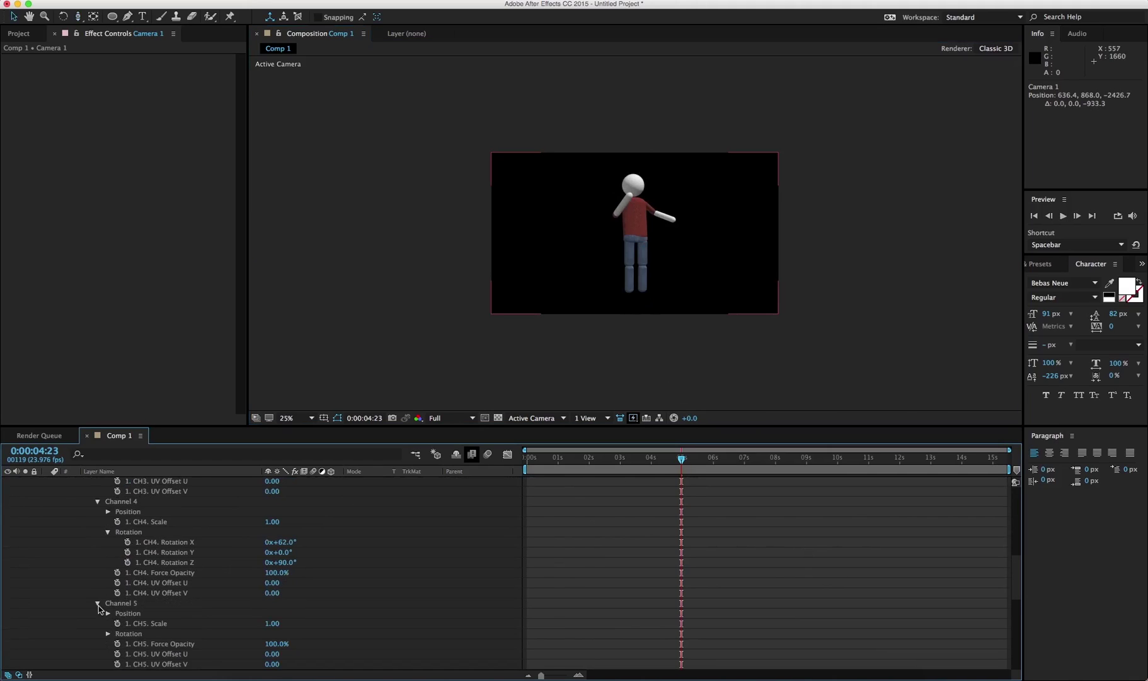
{"action": "scroll", "coordinate": [333, 620], "scroll_direction": "down", "scroll_amount": 1}
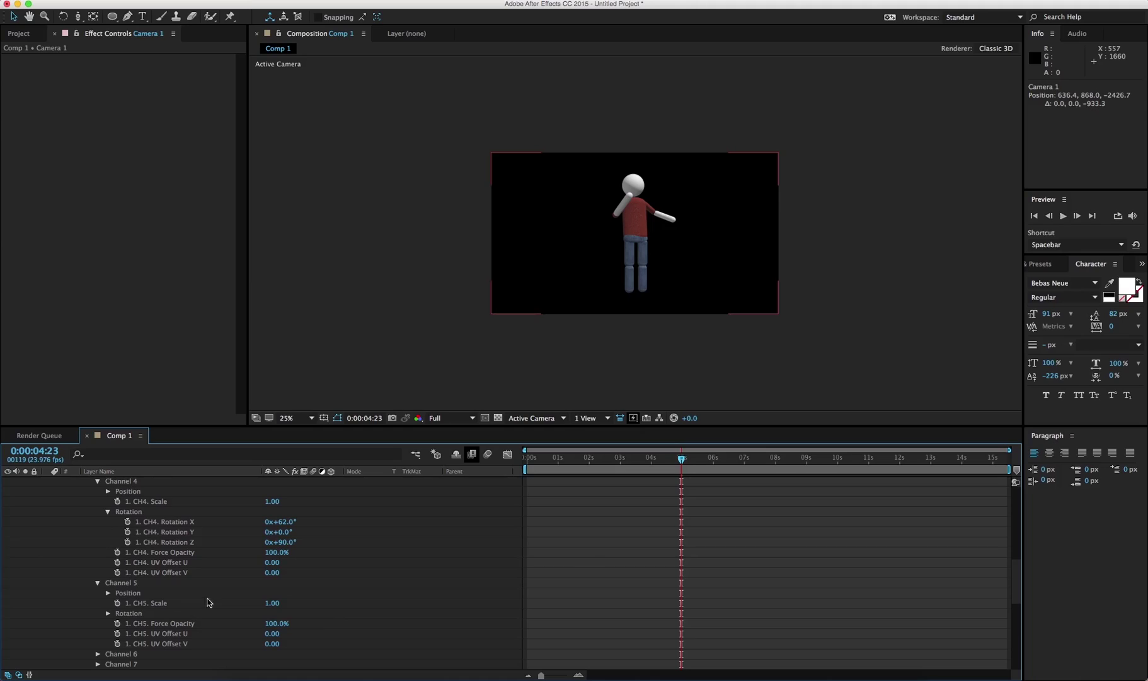
{"action": "left_click_drag", "start_coordinate": [273, 603], "coordinate": [524, 603]}
{"action": "key", "text": "super+z"}
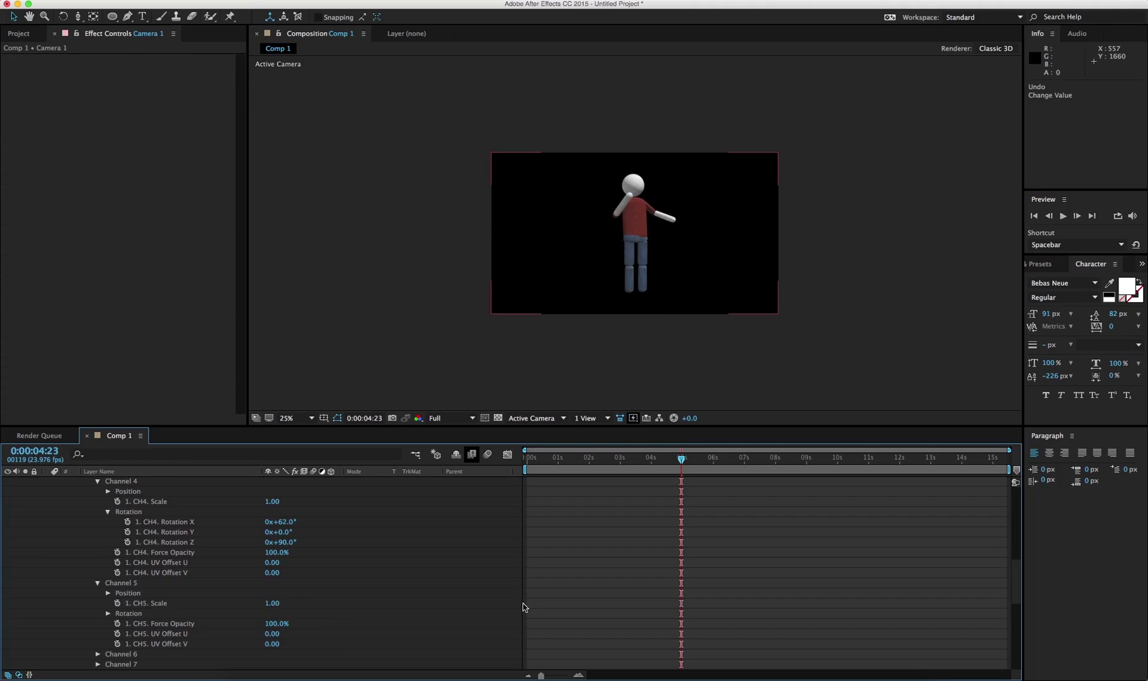
{"action": "left_click", "coordinate": [107, 613]}
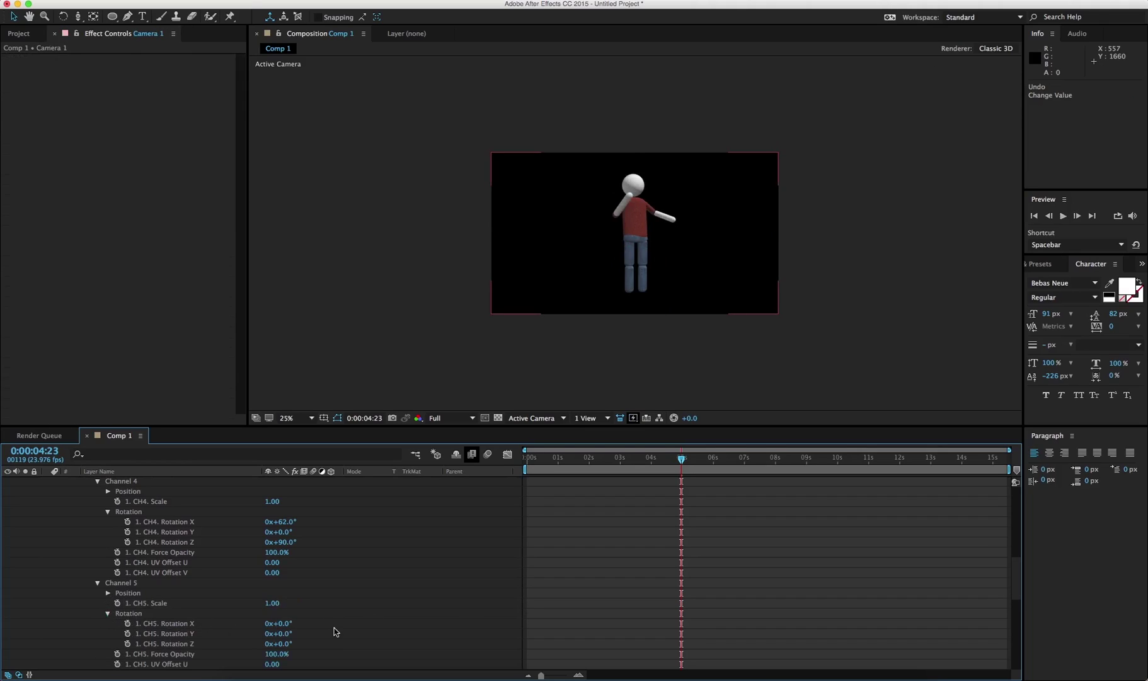
{"action": "left_click", "coordinate": [281, 624]}
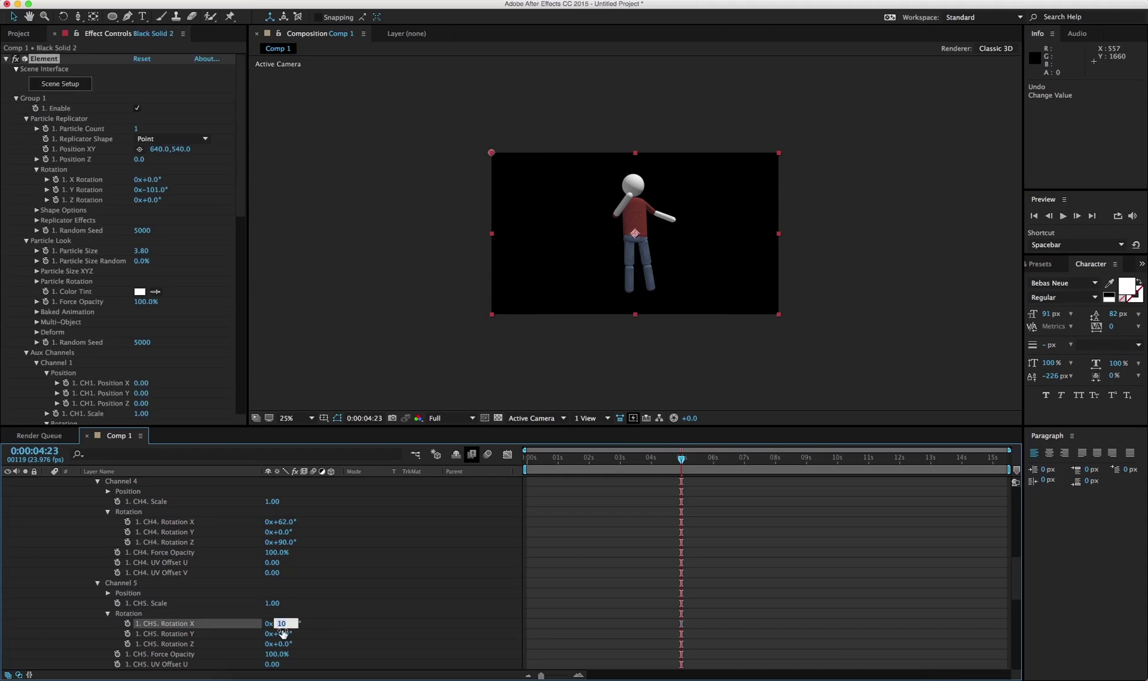
{"action": "left_click", "coordinate": [284, 634]}
{"action": "type", "text": "-10"}
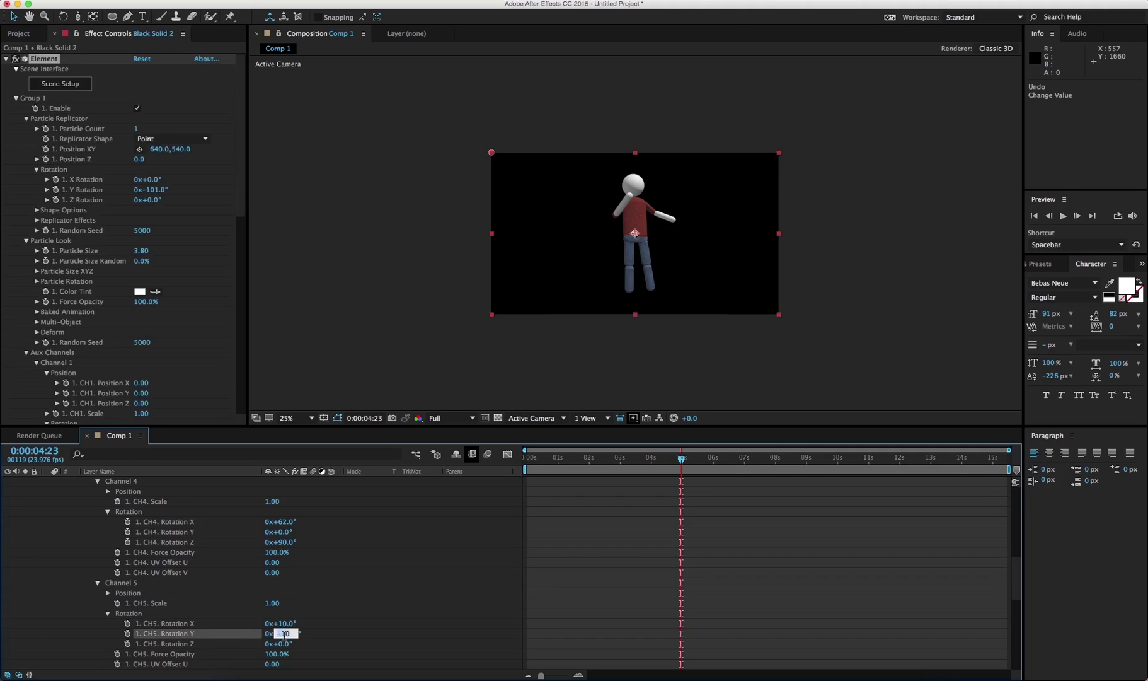
{"action": "left_click", "coordinate": [284, 644]}
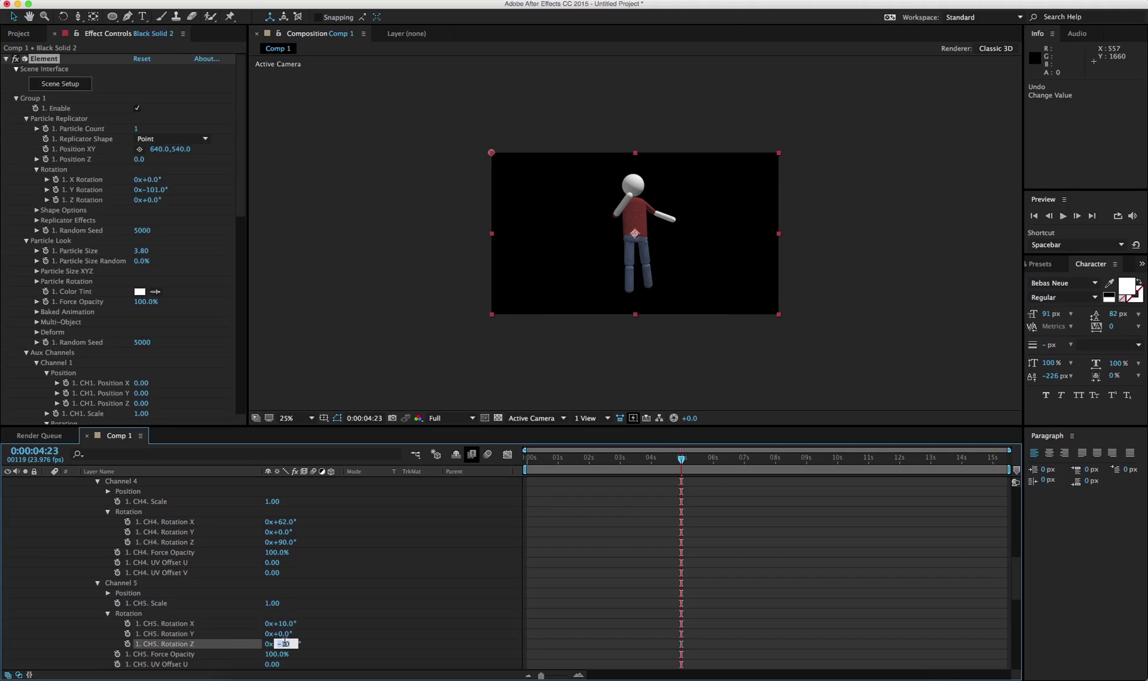
{"action": "type", "text": "20"}
{"action": "key", "text": "shift+Up"}
{"action": "key", "text": "shift+Up"}
{"action": "key", "text": "shift+Up"}
{"action": "left_click", "coordinate": [329, 607]}
Set Channel 6 Rotation Z to −43° to bend the leg
{"action": "scroll", "coordinate": [144, 630], "scroll_direction": "down", "scroll_amount": 3}
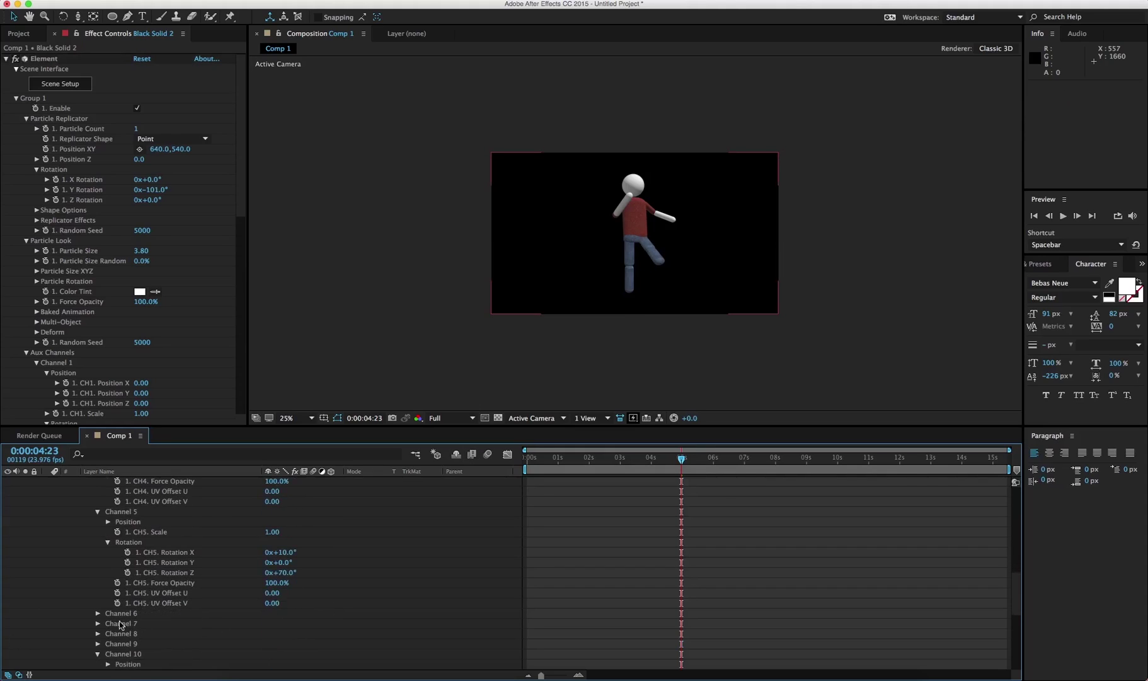
{"action": "left_click", "coordinate": [98, 613]}
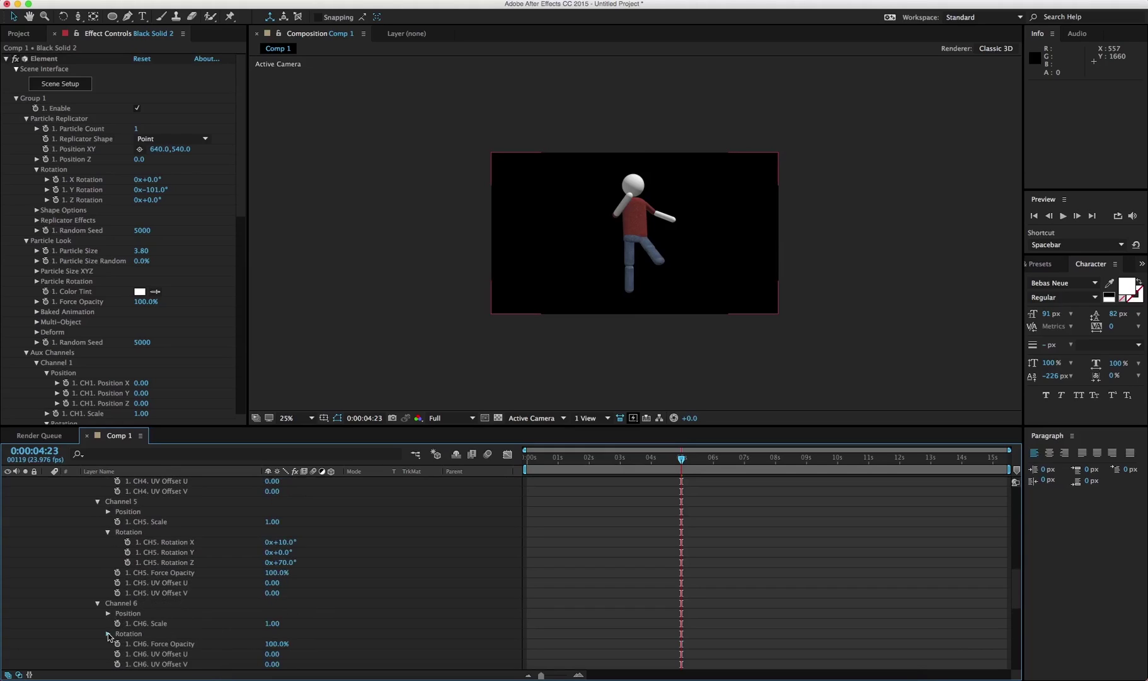
{"action": "left_click", "coordinate": [108, 633]}
{"action": "left_click", "coordinate": [281, 644]}
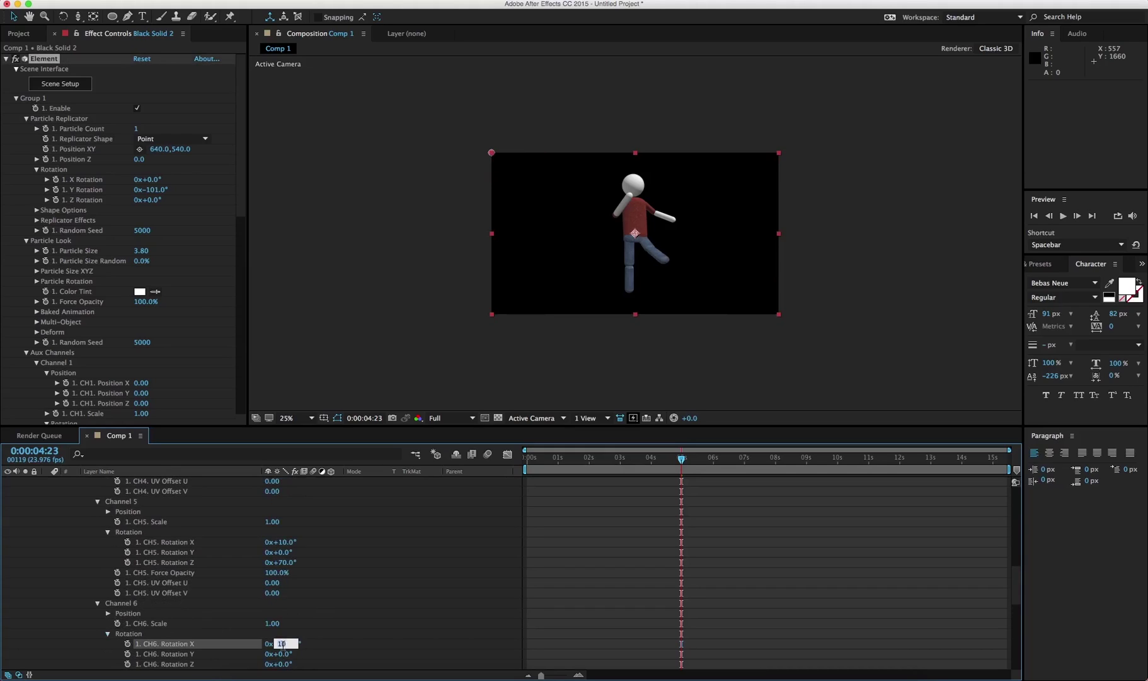
{"action": "left_click", "coordinate": [283, 654]}
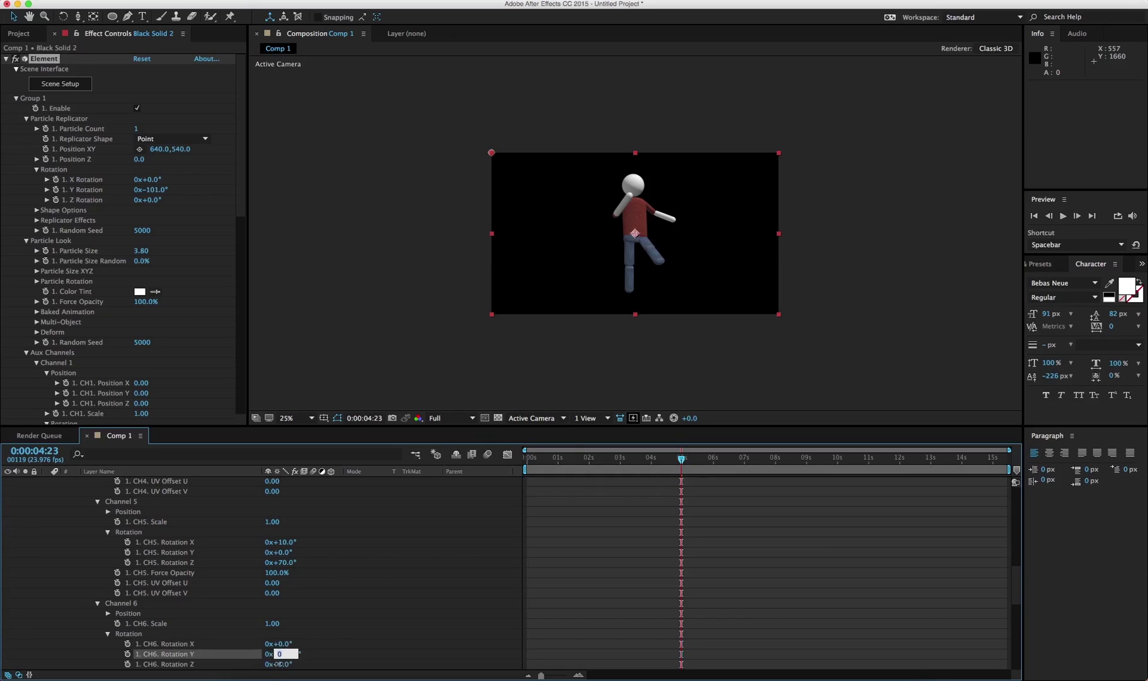
{"action": "left_click", "coordinate": [282, 664]}
{"action": "type", "text": "13"}
{"action": "key", "text": "shift+Up"}
{"action": "key", "text": "shift+Up"}
{"action": "key", "text": "shift+Up"}
{"action": "key", "text": "shift+Up"}
{"action": "key", "text": "shift+Up"}
{"action": "key", "text": "shift+Up"}
{"action": "key", "text": "shift+Up"}
{"action": "key", "text": "shift+Up"}
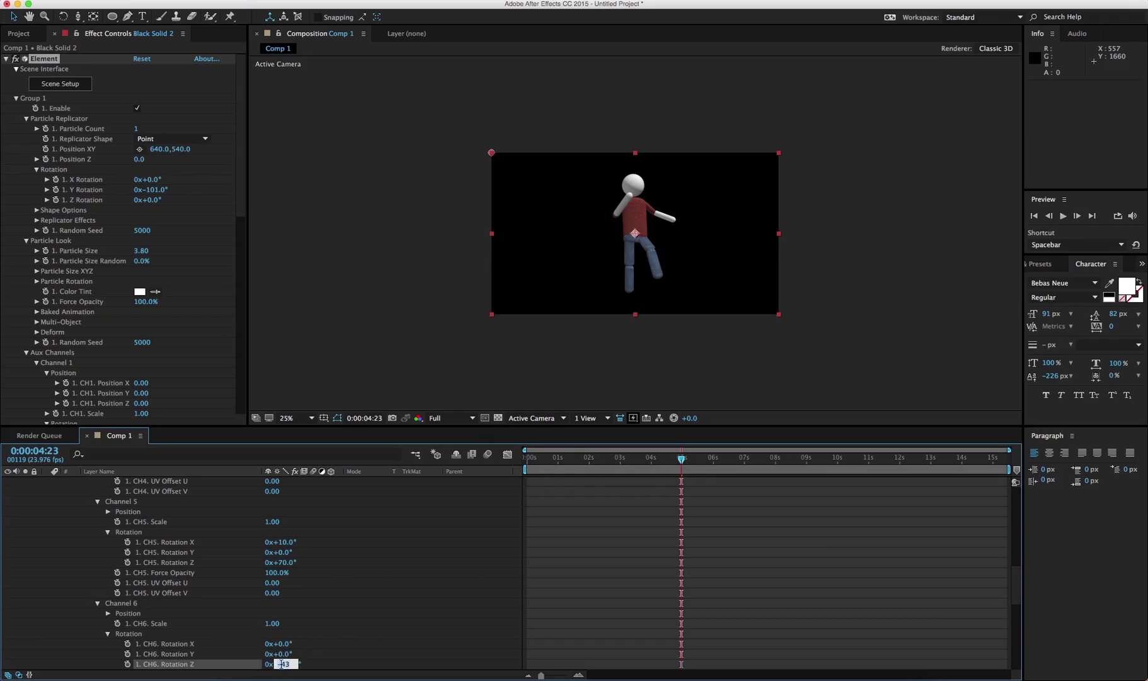
{"action": "key", "text": "shift+Down"}
{"action": "key", "text": "shift+Down"}
{"action": "key", "text": "Return"}
Set both Channel 7 and Channel 8 Rotation Z to −40°, bending the right leg
{"action": "scroll", "coordinate": [147, 598], "scroll_direction": "down", "scroll_amount": 5}
{"action": "left_click", "coordinate": [97, 603]}
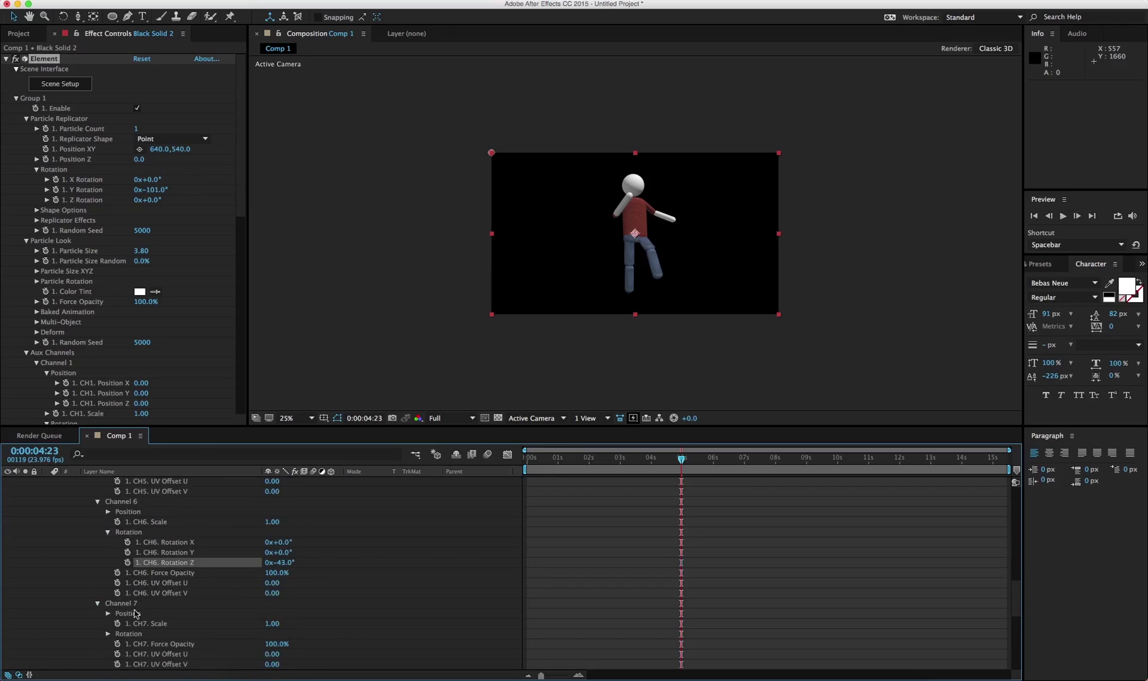
{"action": "left_click", "coordinate": [109, 634]}
{"action": "left_click", "coordinate": [281, 664]}
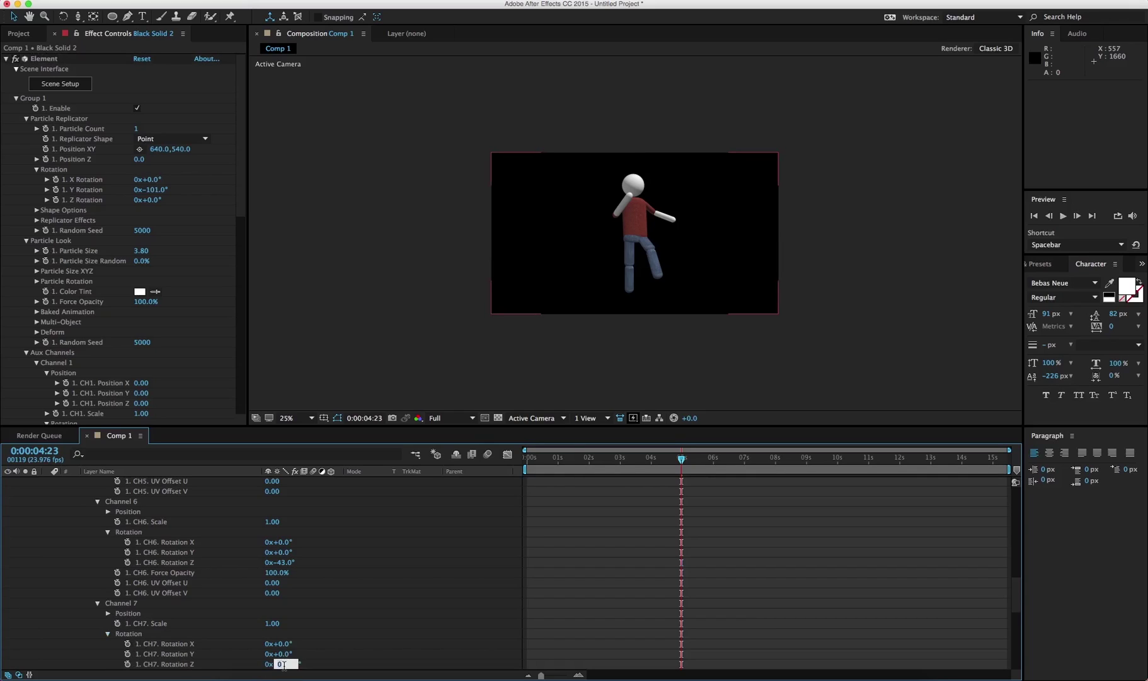
{"action": "type", "text": "-40"}
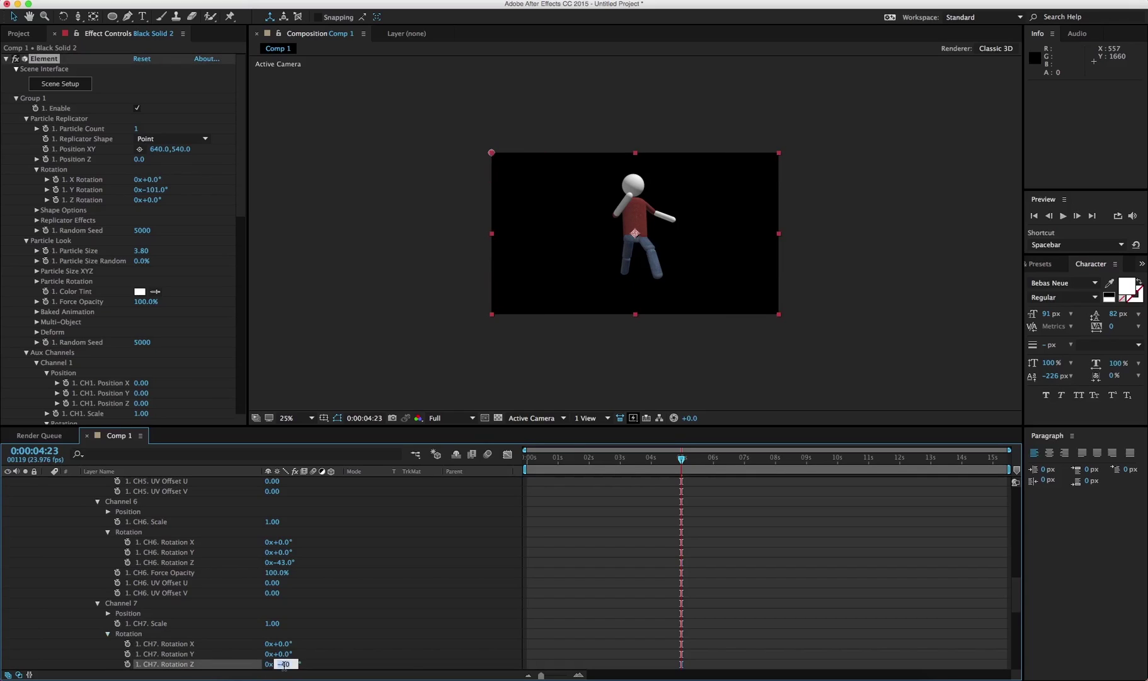
{"action": "key", "text": "Return"}
{"action": "scroll", "coordinate": [219, 636], "scroll_direction": "down", "scroll_amount": 2}
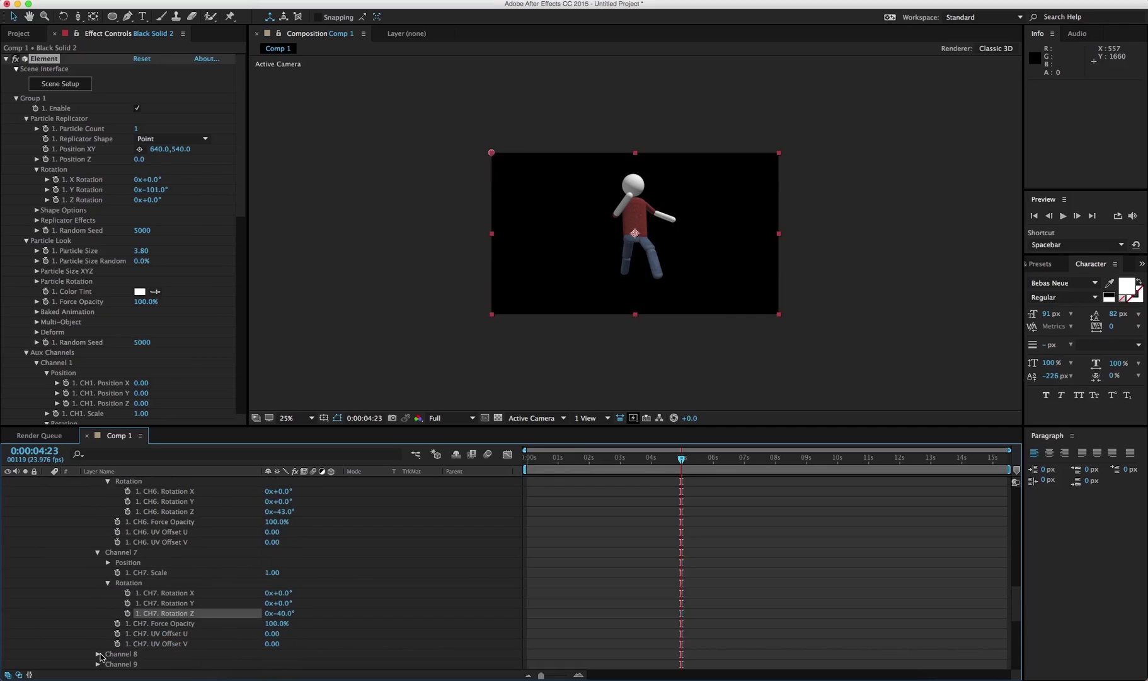
{"action": "left_click", "coordinate": [97, 654]}
{"action": "scroll", "coordinate": [190, 668], "scroll_direction": "down", "scroll_amount": 2}
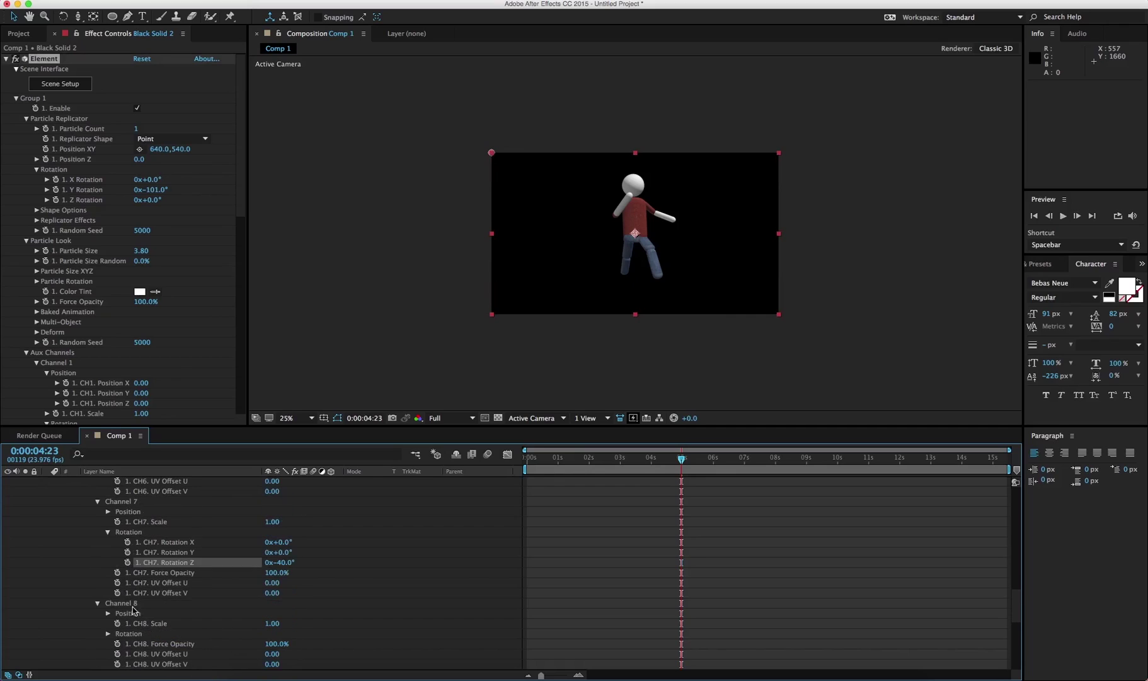
{"action": "left_click", "coordinate": [109, 632]}
{"action": "left_click", "coordinate": [279, 664]}
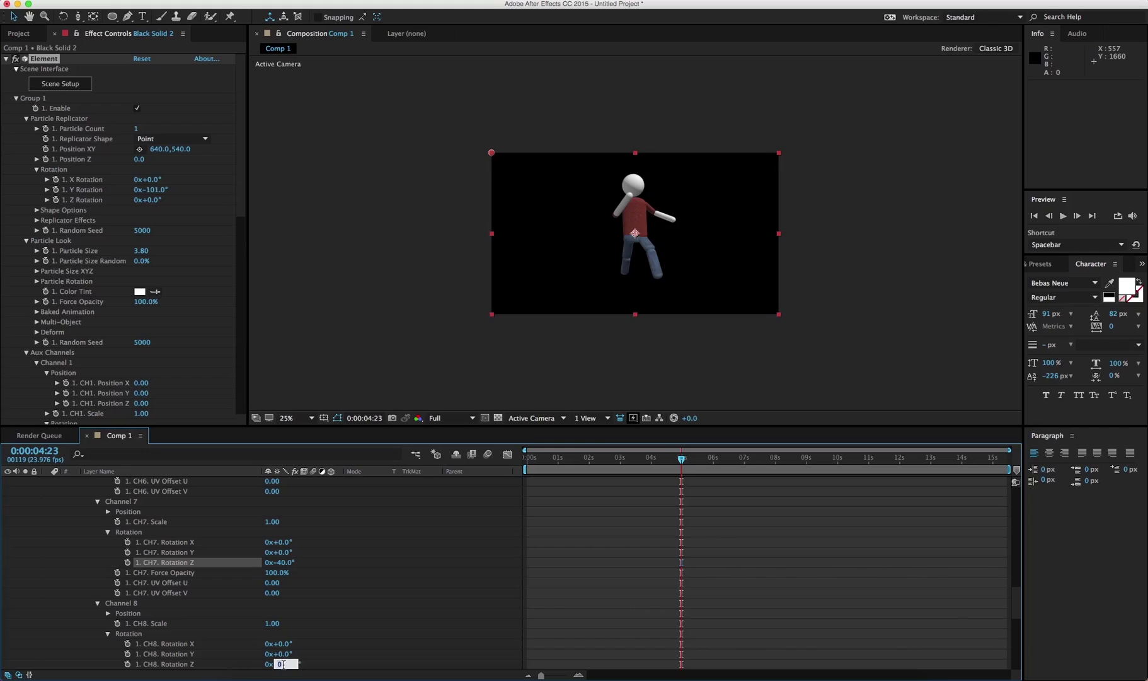
{"action": "type", "text": "-10"}
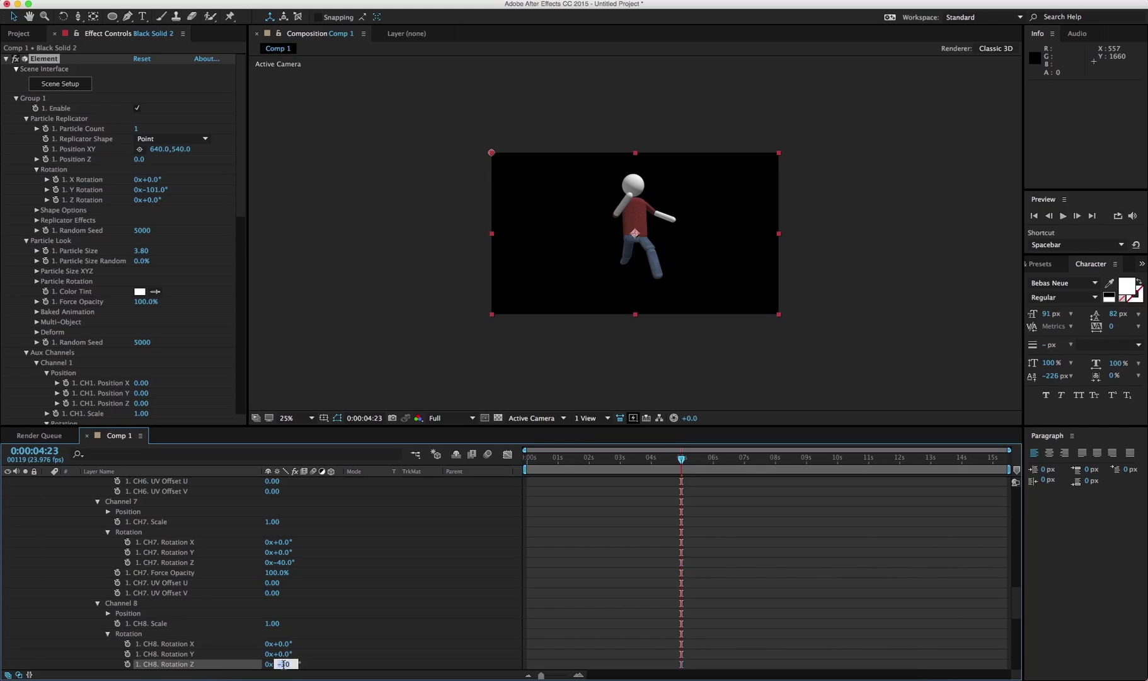
{"action": "left_click", "coordinate": [620, 596]}
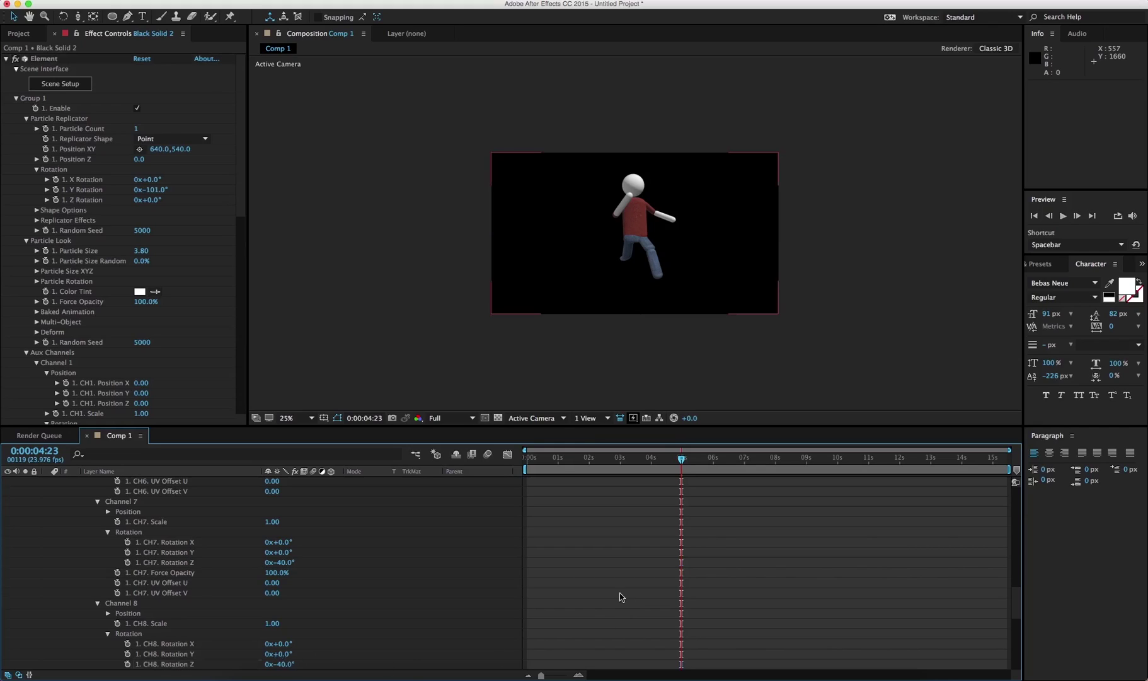
{"action": "key", "text": "c"}
{"action": "left_click_drag", "start_coordinate": [629, 232], "coordinate": [645, 251]}
At 1 second, enable Rotation Z keyframes on CH7, CH6 and CH5
{"action": "key", "text": "v"}
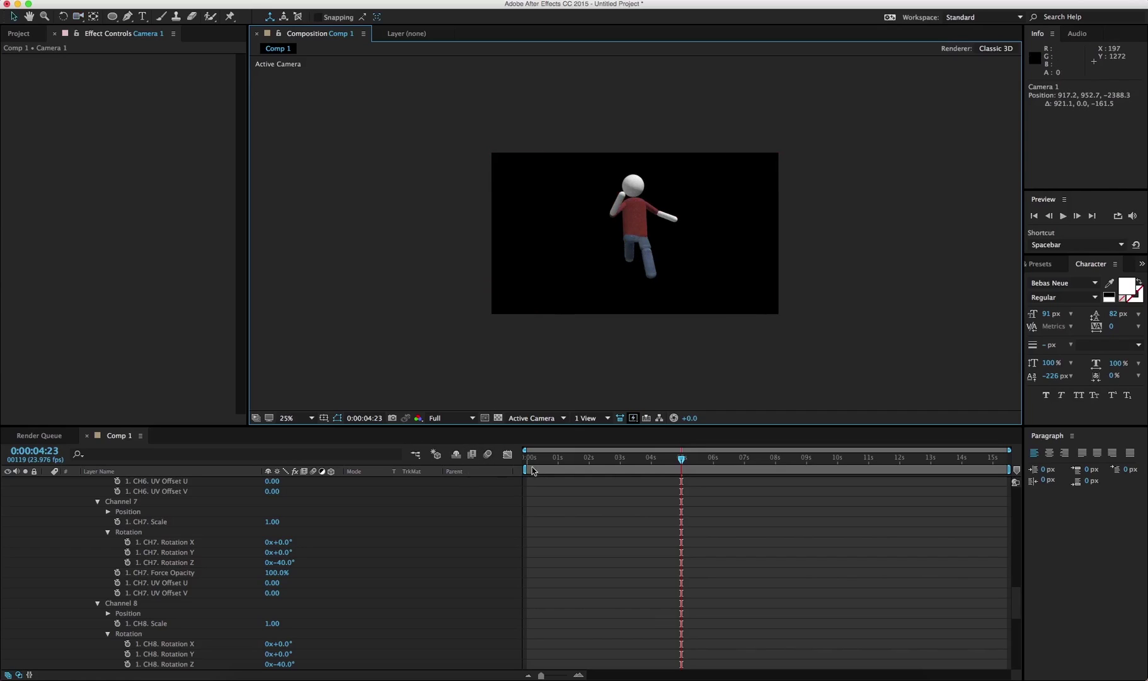
{"action": "left_click", "coordinate": [525, 457]}
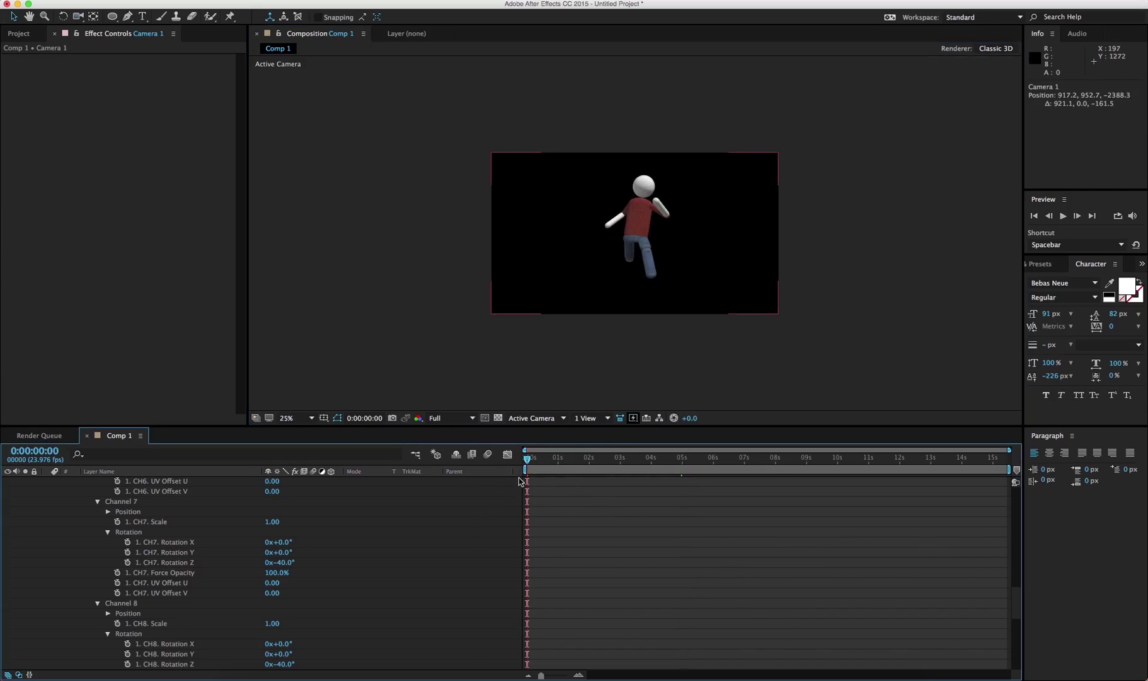
{"action": "left_click_drag", "start_coordinate": [530, 458], "coordinate": [559, 458]}
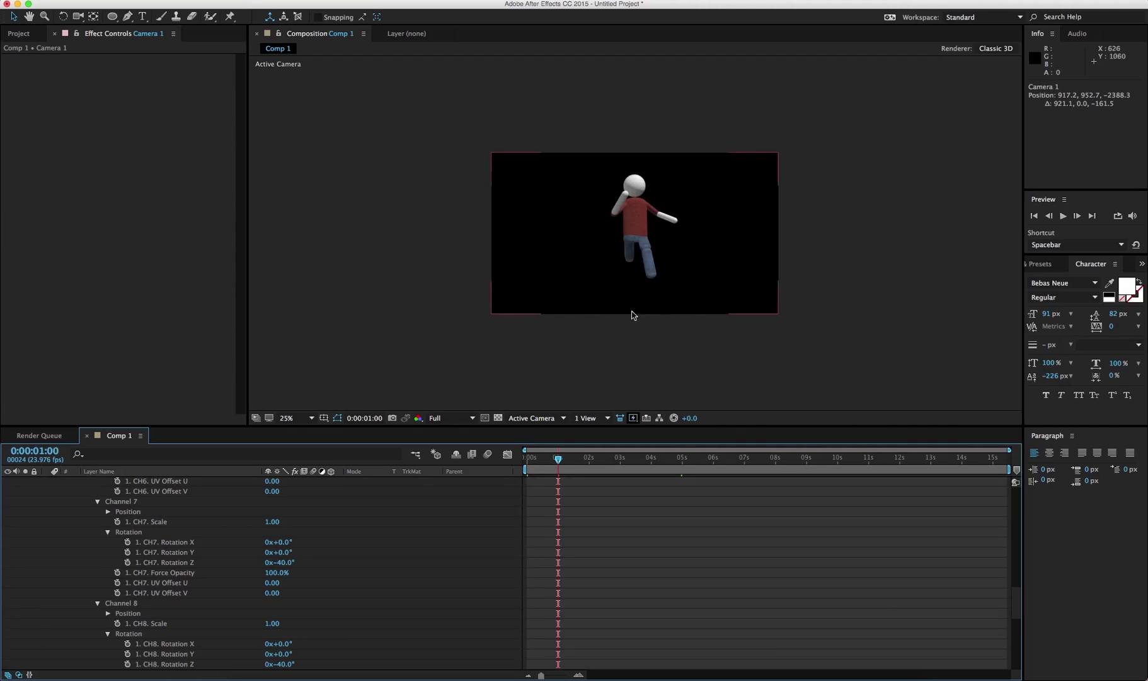
{"action": "left_click", "coordinate": [128, 562]}
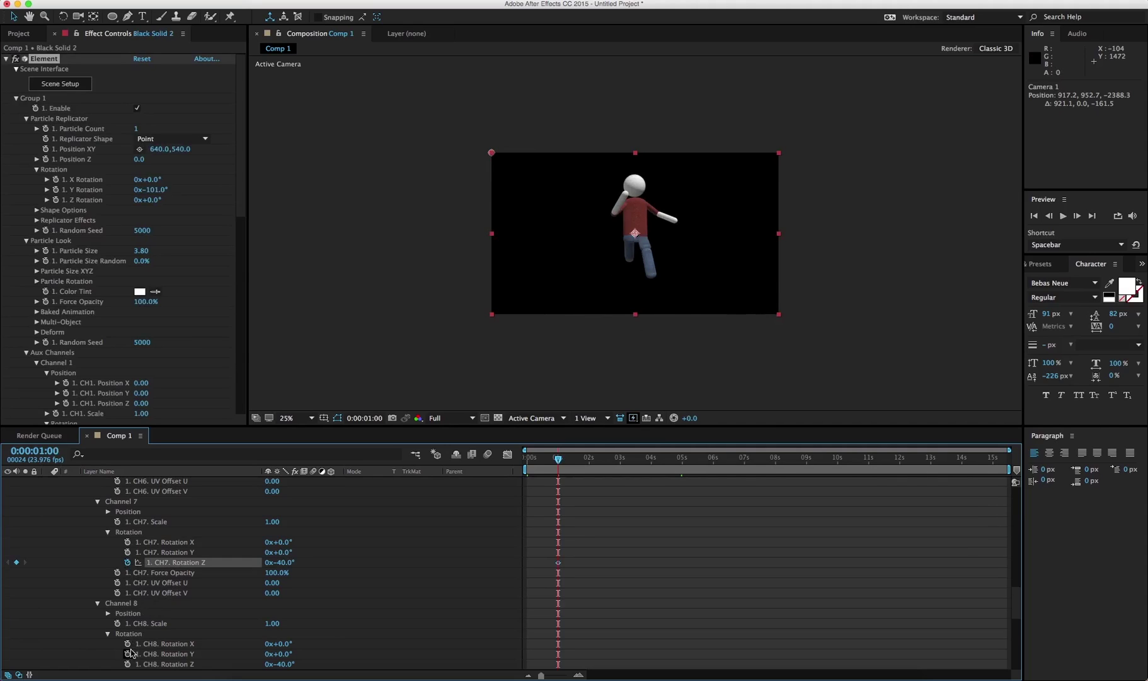
{"action": "key", "text": "F2"}
{"action": "scroll", "coordinate": [160, 573], "scroll_direction": "up", "scroll_amount": 4}
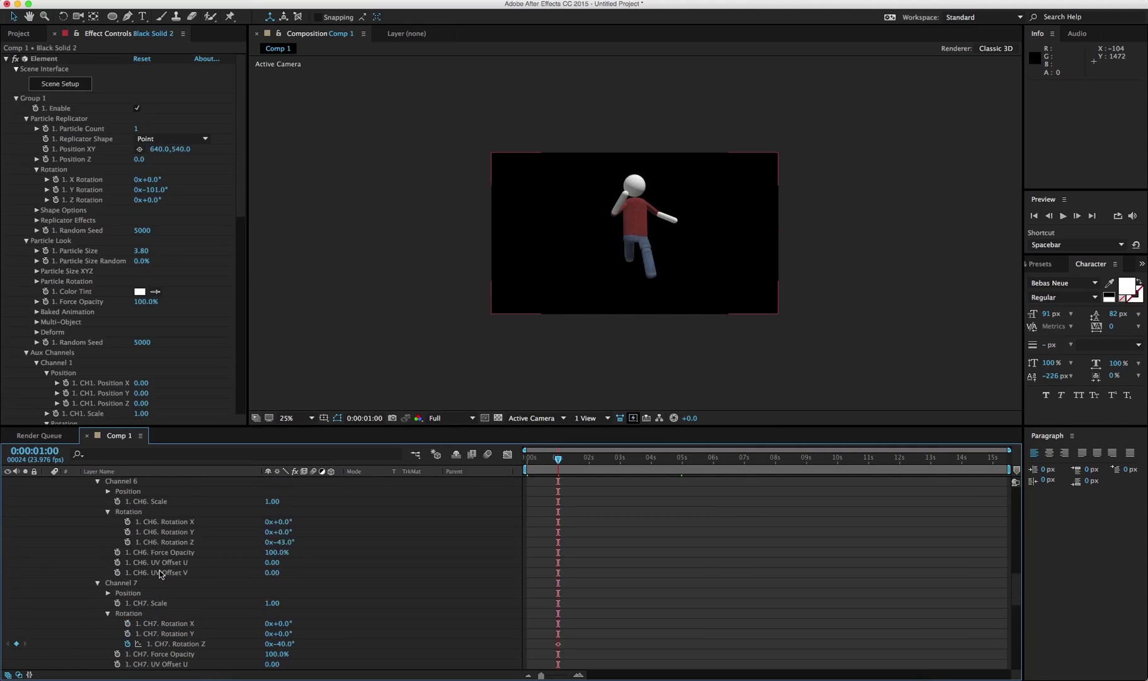
{"action": "left_click", "coordinate": [127, 542]}
{"action": "scroll", "coordinate": [136, 552], "scroll_direction": "up", "scroll_amount": 6}
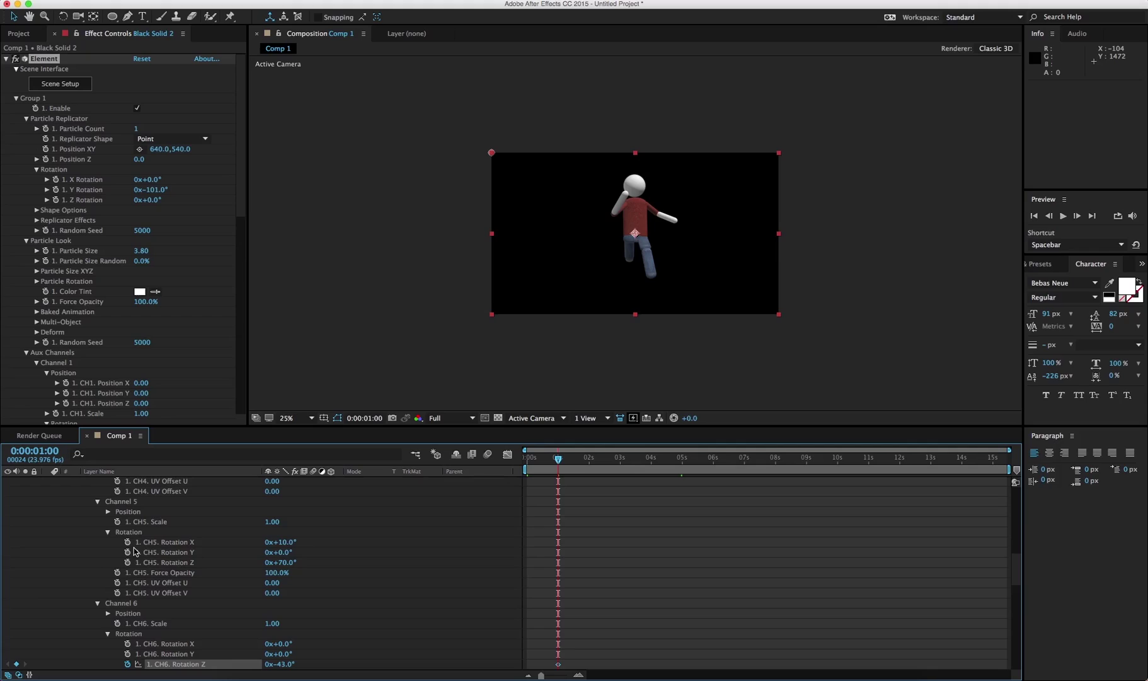
{"action": "left_click", "coordinate": [127, 561]}
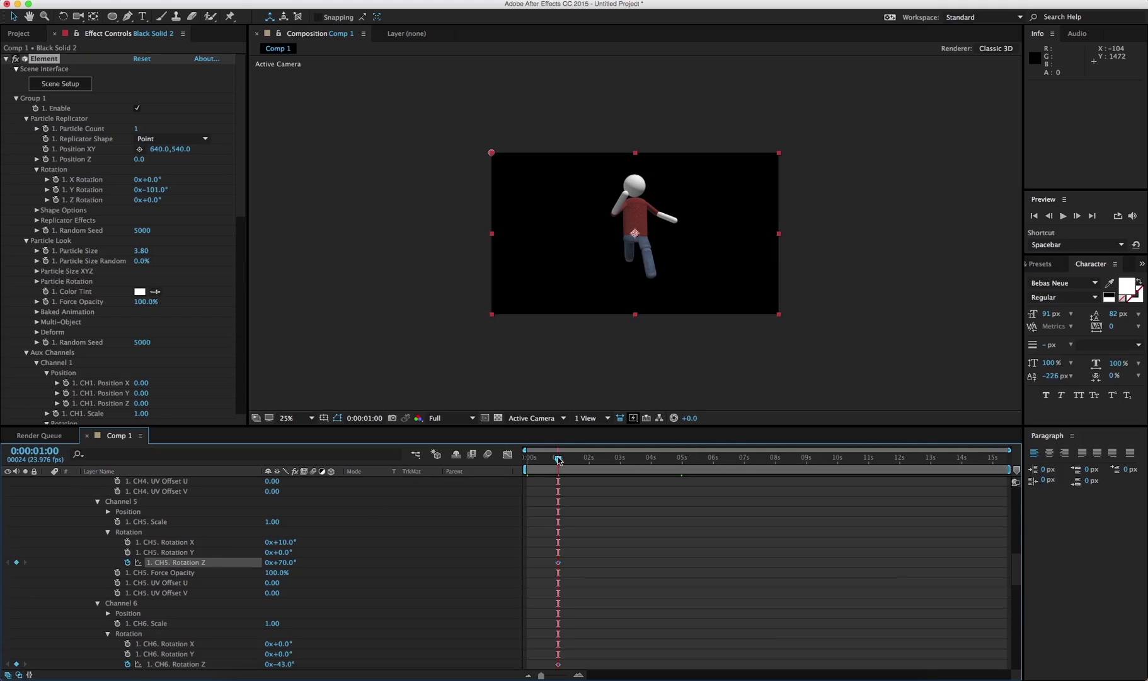
At 0 seconds, key CH5 Rotation Z at −40° and CH7 Rotation Z at 80°
{"action": "left_click_drag", "start_coordinate": [558, 458], "coordinate": [323, 458]}
{"action": "left_click", "coordinate": [284, 562]}
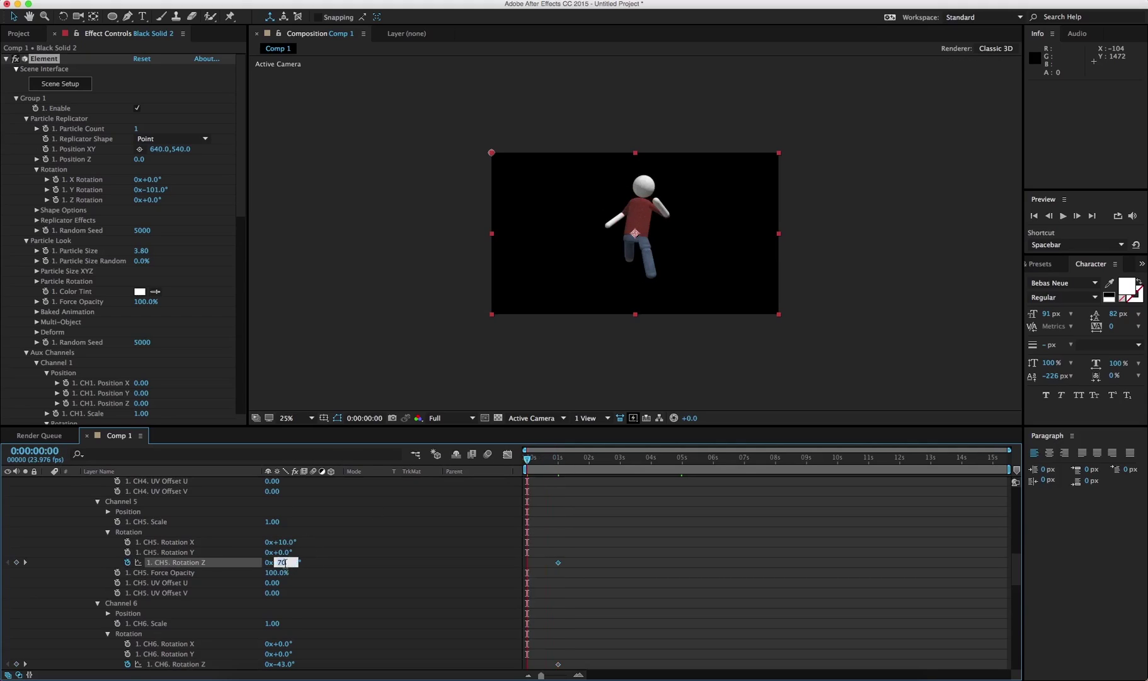
{"action": "type", "text": "-40"}
{"action": "key", "text": "Return"}
{"action": "scroll", "coordinate": [233, 586], "scroll_direction": "down", "scroll_amount": 6}
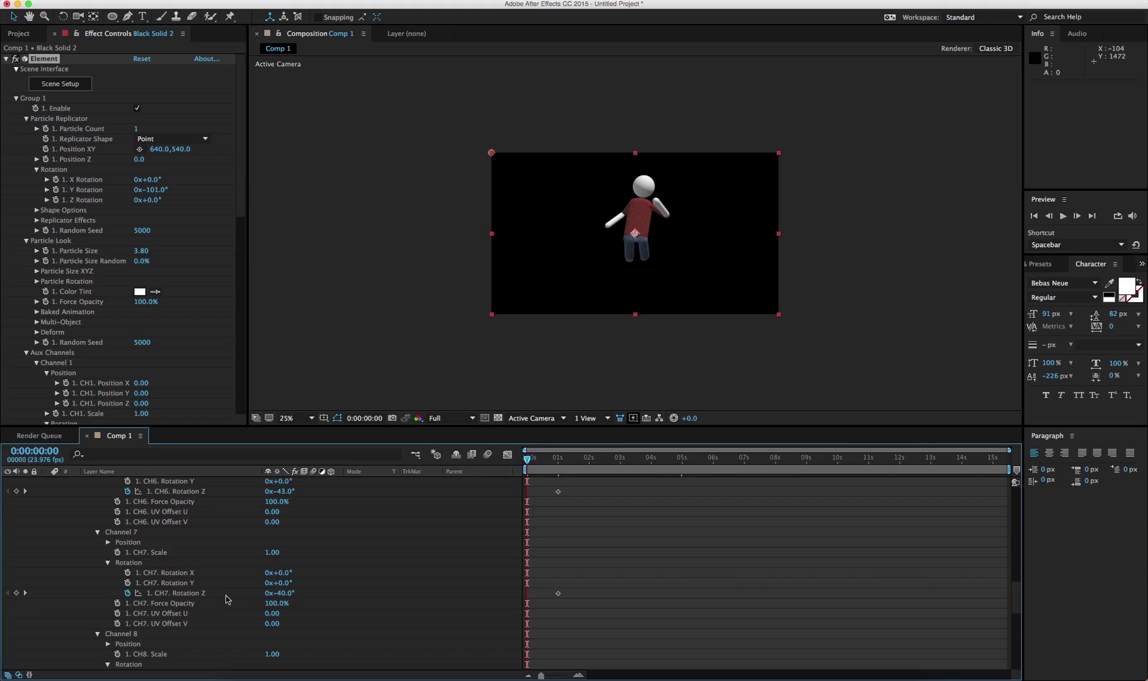
{"action": "left_click", "coordinate": [290, 593]}
{"action": "type", "text": "30"}
{"action": "key", "text": "Return"}
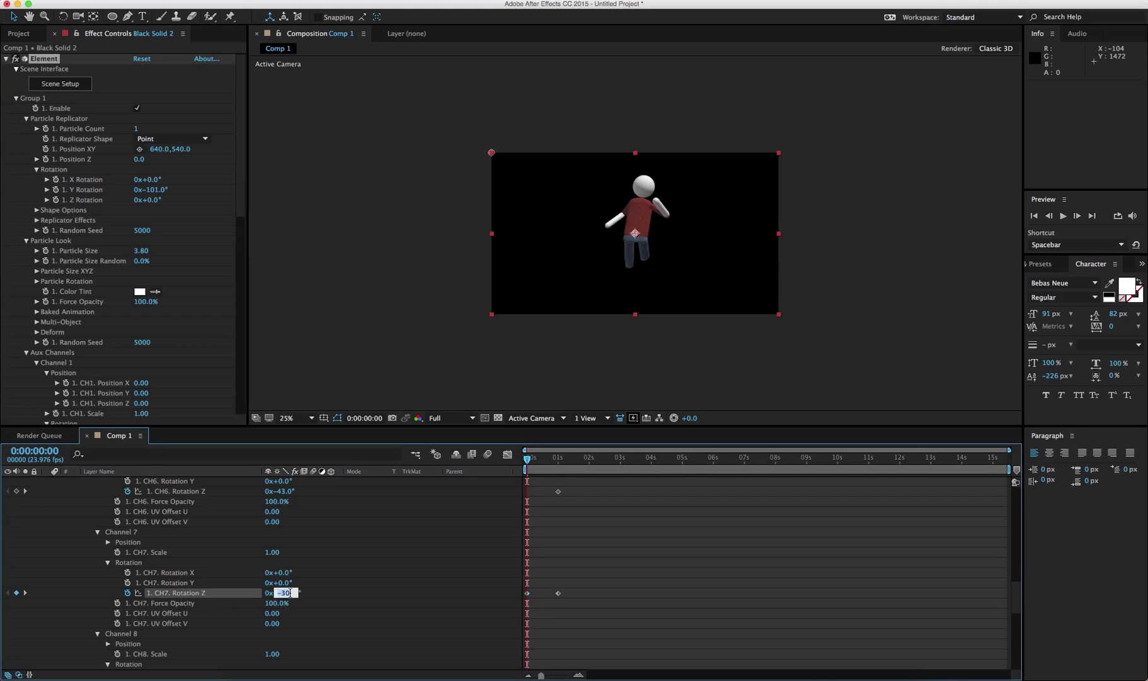
{"action": "type", "text": "80"}
{"action": "key", "text": "Return"}
{"action": "left_click", "coordinate": [504, 556]}
{"action": "scroll", "coordinate": [562, 540], "scroll_direction": "up", "scroll_amount": 5}
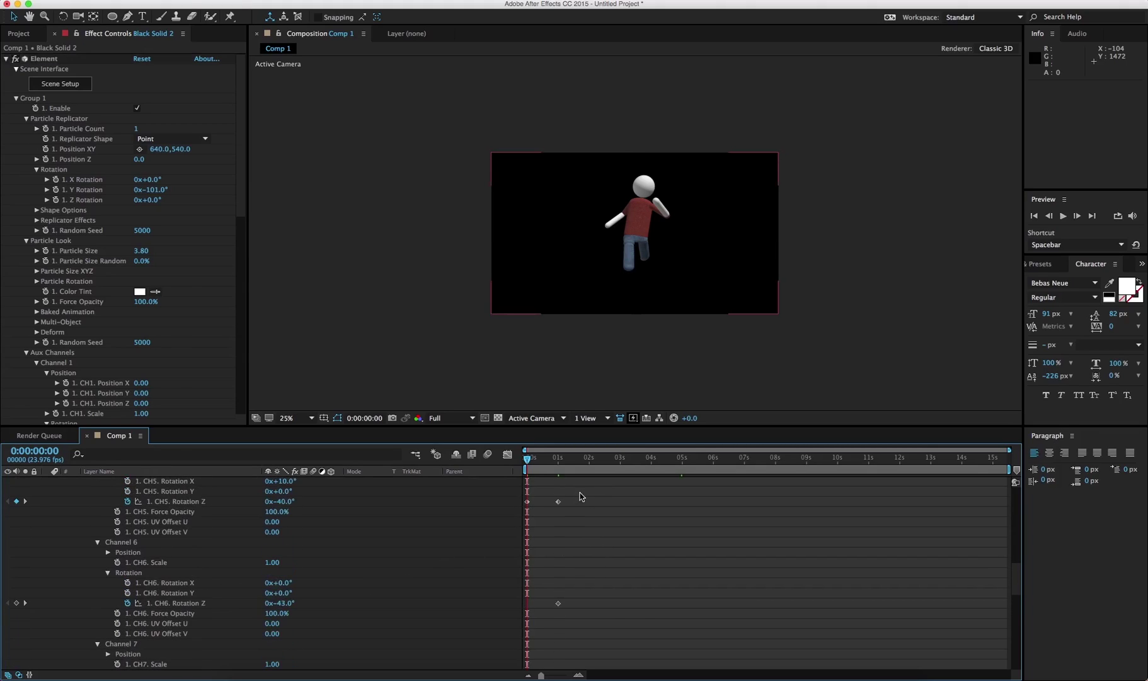
Copy the two CH5 Rotation Z keyframes and paste them at 2 and 4 seconds
{"action": "left_click_drag", "start_coordinate": [579, 493], "coordinate": [510, 514]}
{"action": "key", "text": "ctrl+c"}
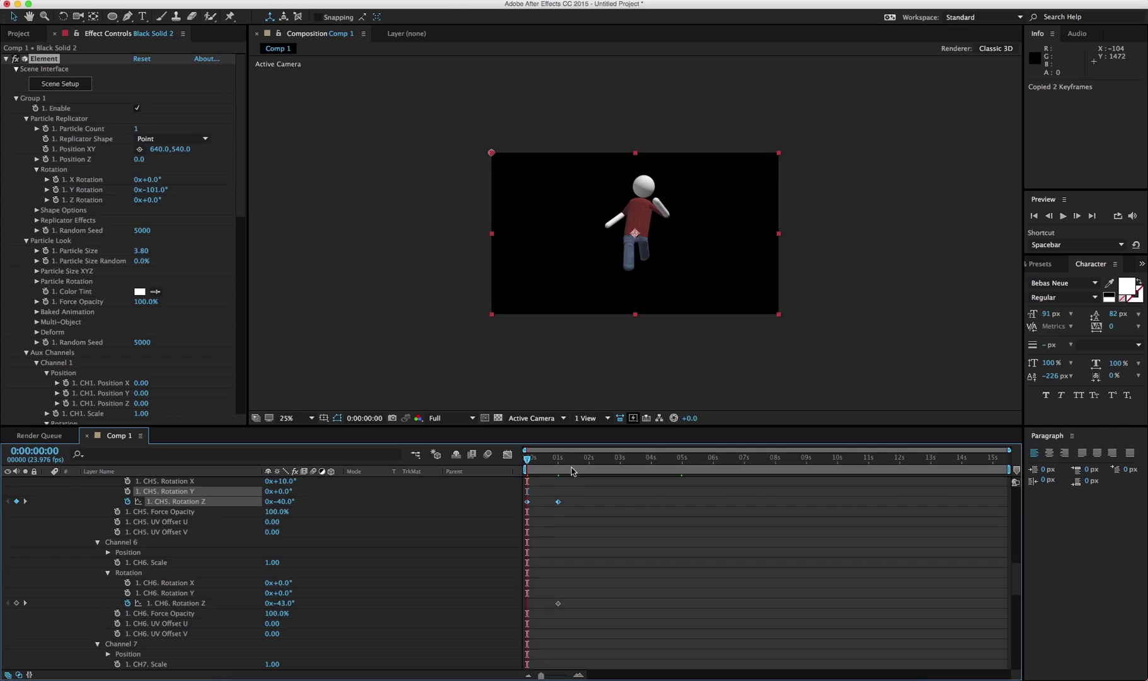
{"action": "left_click", "coordinate": [589, 458]}
{"action": "key", "text": "ctrl+v"}
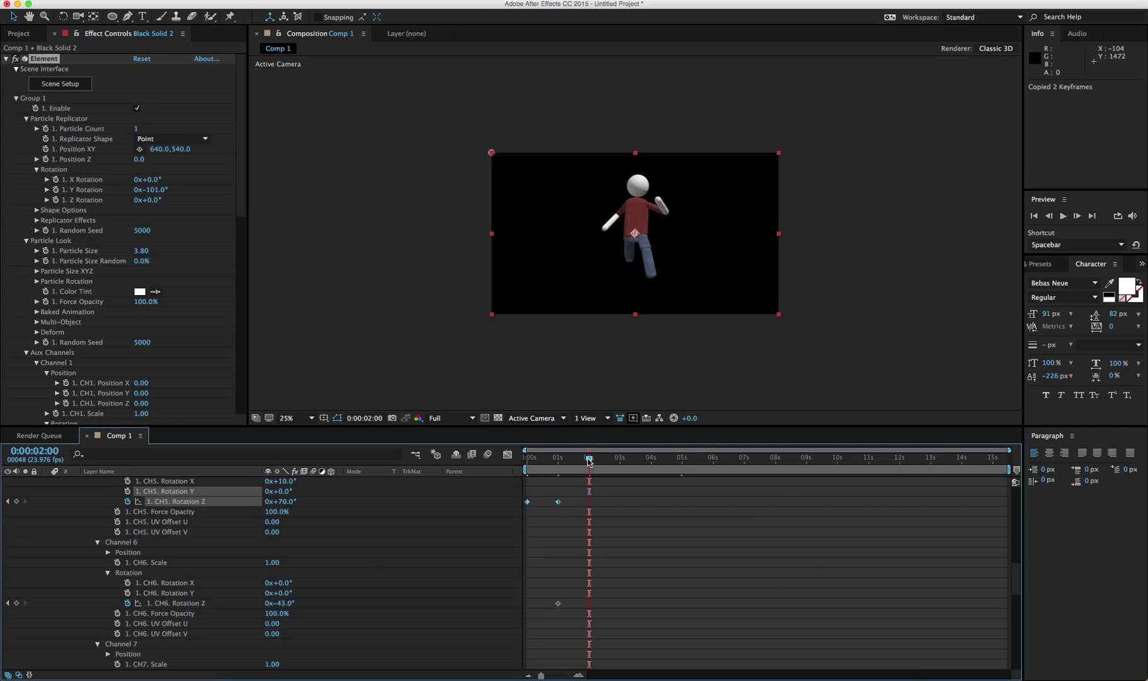
{"action": "left_click", "coordinate": [651, 459]}
{"action": "left_click", "coordinate": [652, 459]}
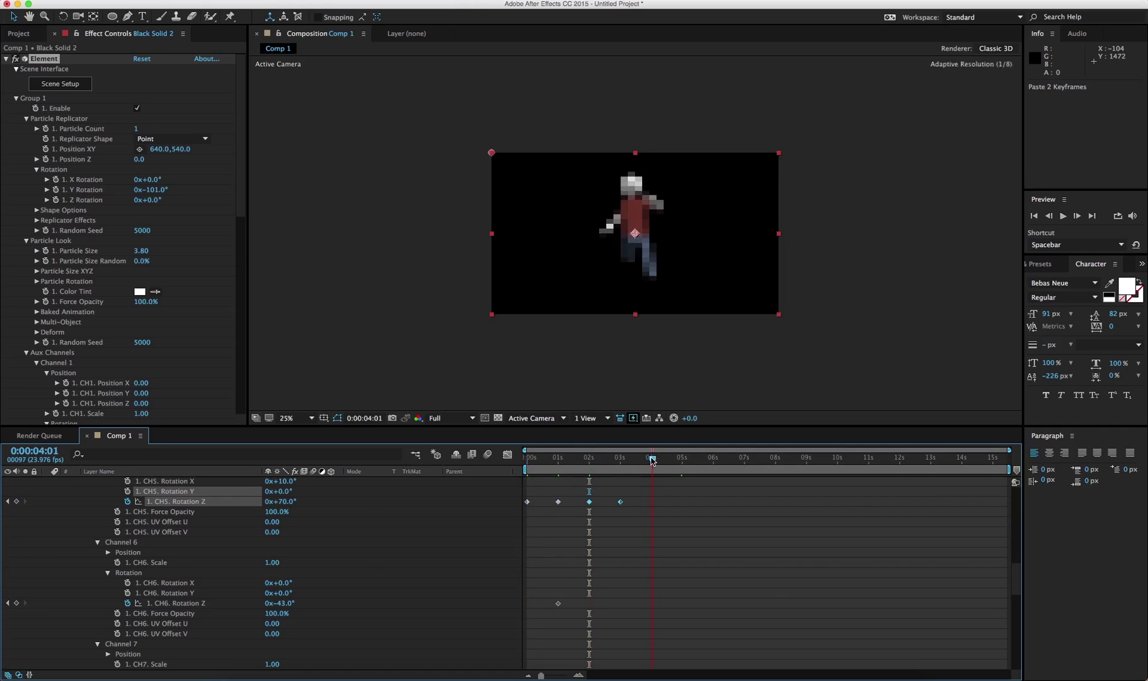
{"action": "key", "text": "ctrl+v"}
{"action": "left_click", "coordinate": [687, 505]}
Apply Easy Ease to the six CH5 keyframes and paste them again at 6 seconds
{"action": "left_click_drag", "start_coordinate": [698, 490], "coordinate": [518, 513]}
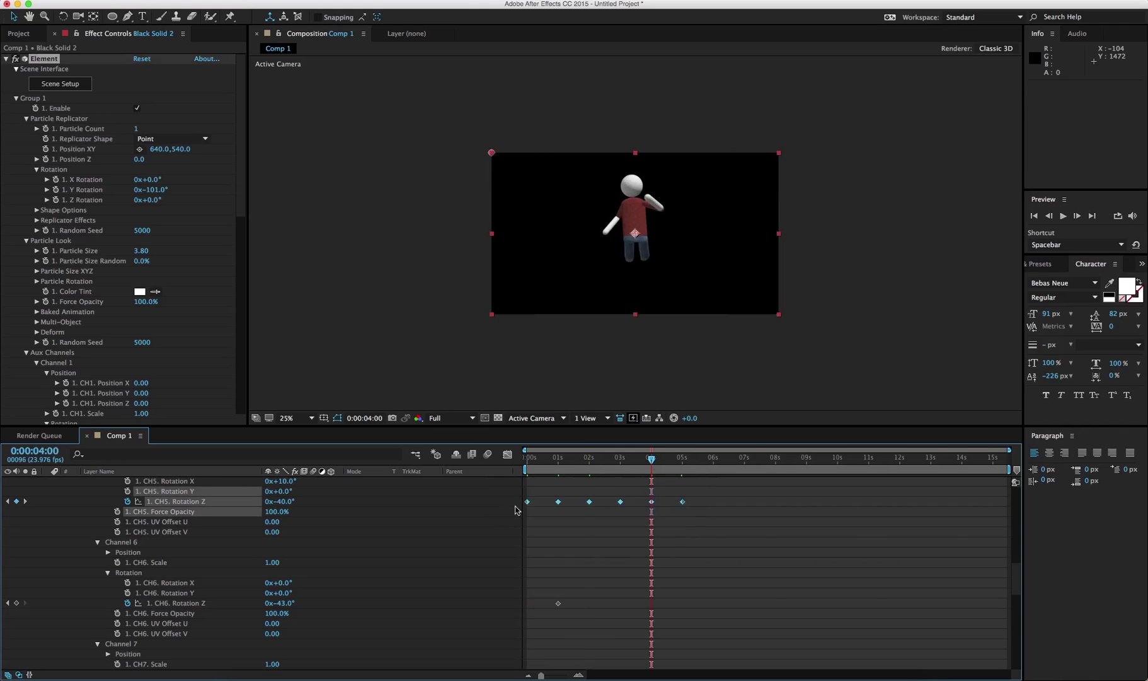
{"action": "right_click", "coordinate": [528, 501]}
{"action": "mouse_move", "coordinate": [635, 647]}
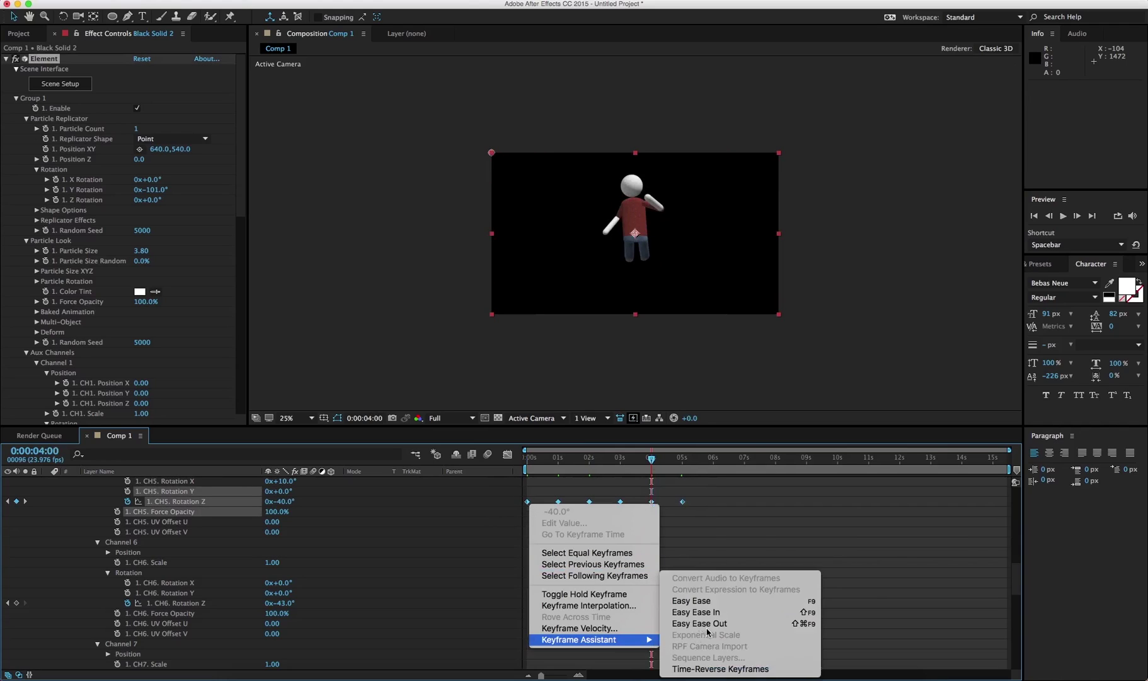
{"action": "left_click", "coordinate": [694, 596]}
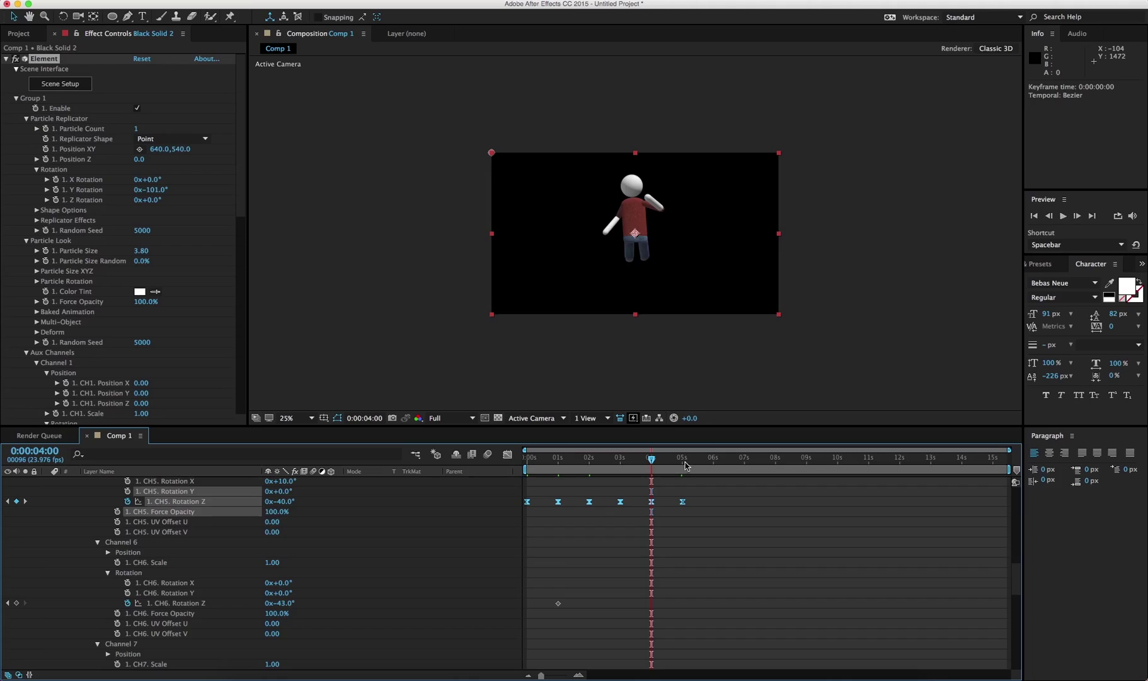
{"action": "key", "text": "ctrl+c"}
{"action": "left_click", "coordinate": [714, 460]}
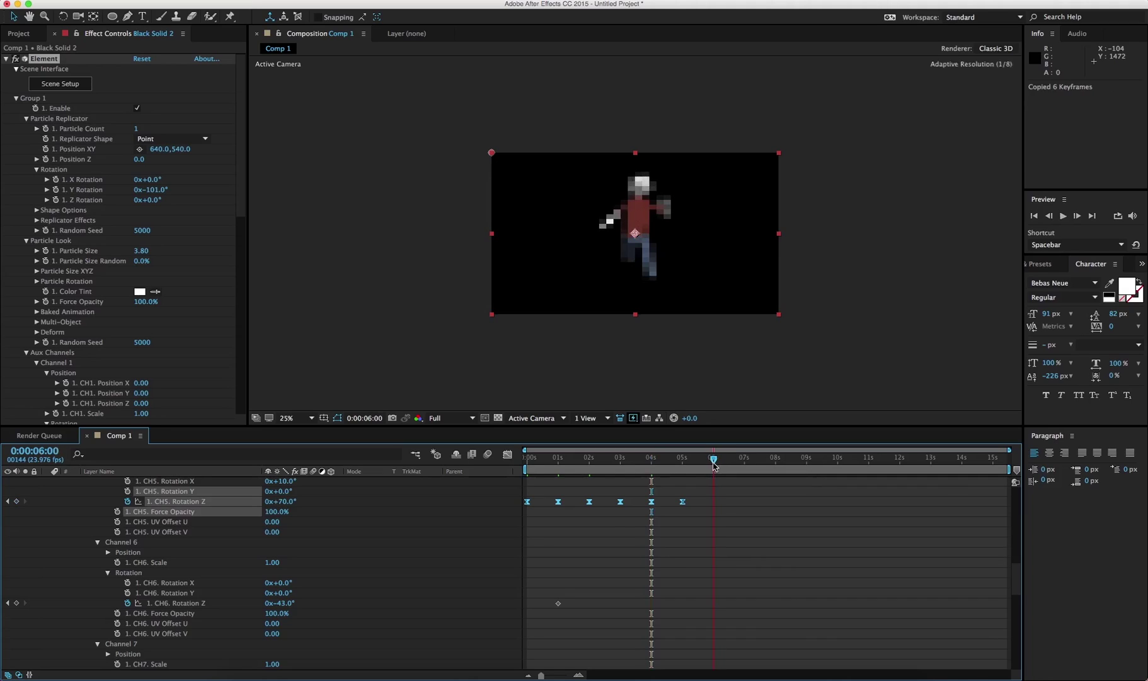
{"action": "key", "text": "ctrl+v"}
{"action": "left_click_drag", "start_coordinate": [714, 459], "coordinate": [900, 454]}
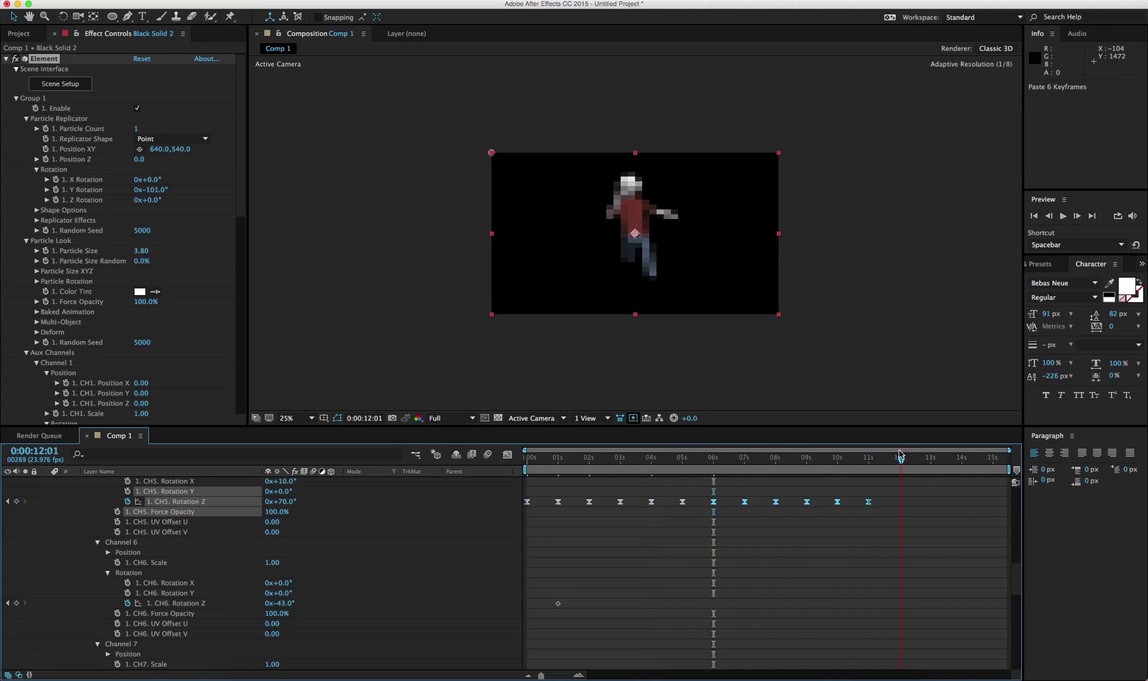
Copy the two CH7 Rotation Z keyframes and paste them at 2 seconds
{"action": "scroll", "coordinate": [615, 589], "scroll_direction": "down", "scroll_amount": 3}
{"action": "left_click_drag", "start_coordinate": [602, 599], "coordinate": [498, 659]}
{"action": "key", "text": "ctrl+c"}
{"action": "left_click", "coordinate": [621, 457]}
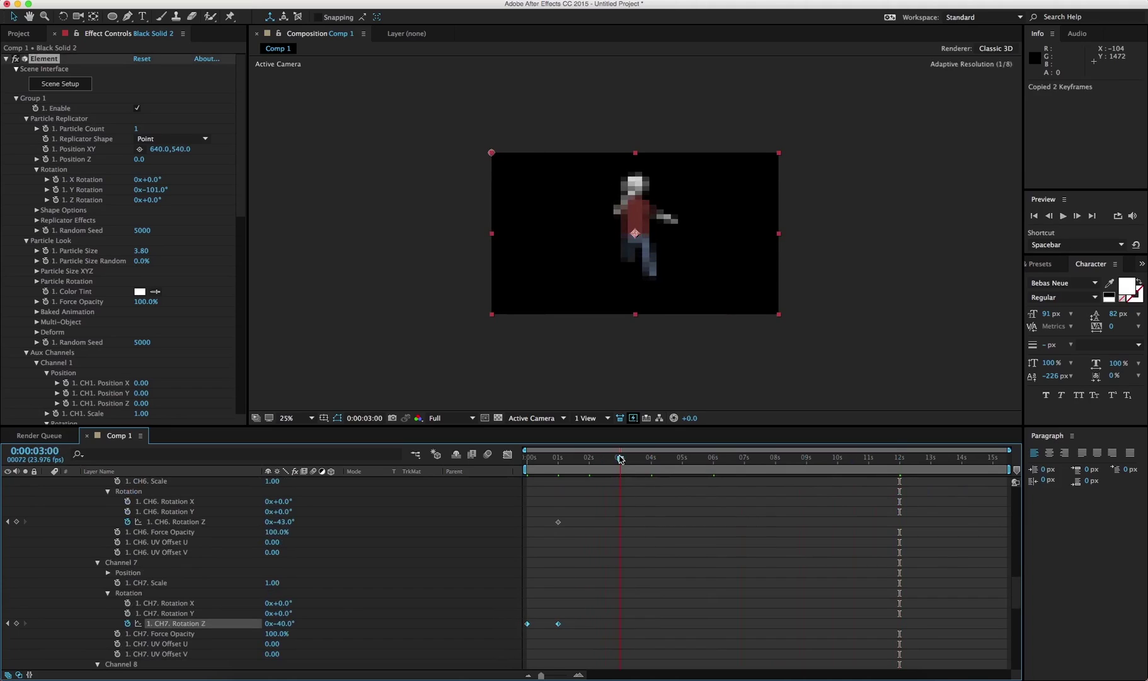
{"action": "left_click_drag", "start_coordinate": [621, 459], "coordinate": [590, 457]}
{"action": "key", "text": "ctrl+v"}
{"action": "left_click", "coordinate": [652, 459]}
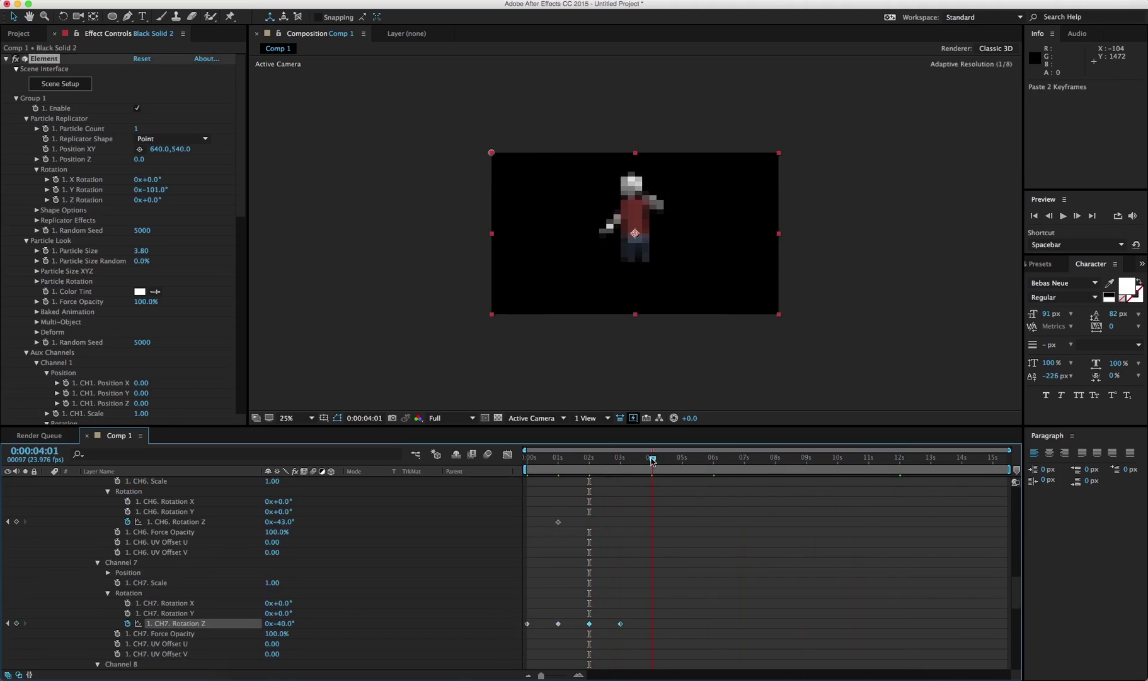
{"action": "left_click", "coordinate": [652, 459]}
Apply Easy Ease to the six CH7 keyframes and paste them again at 6 seconds
{"action": "left_click_drag", "start_coordinate": [790, 613], "coordinate": [479, 659]}
{"action": "right_click", "coordinate": [528, 623]}
{"action": "mouse_move", "coordinate": [568, 668]}
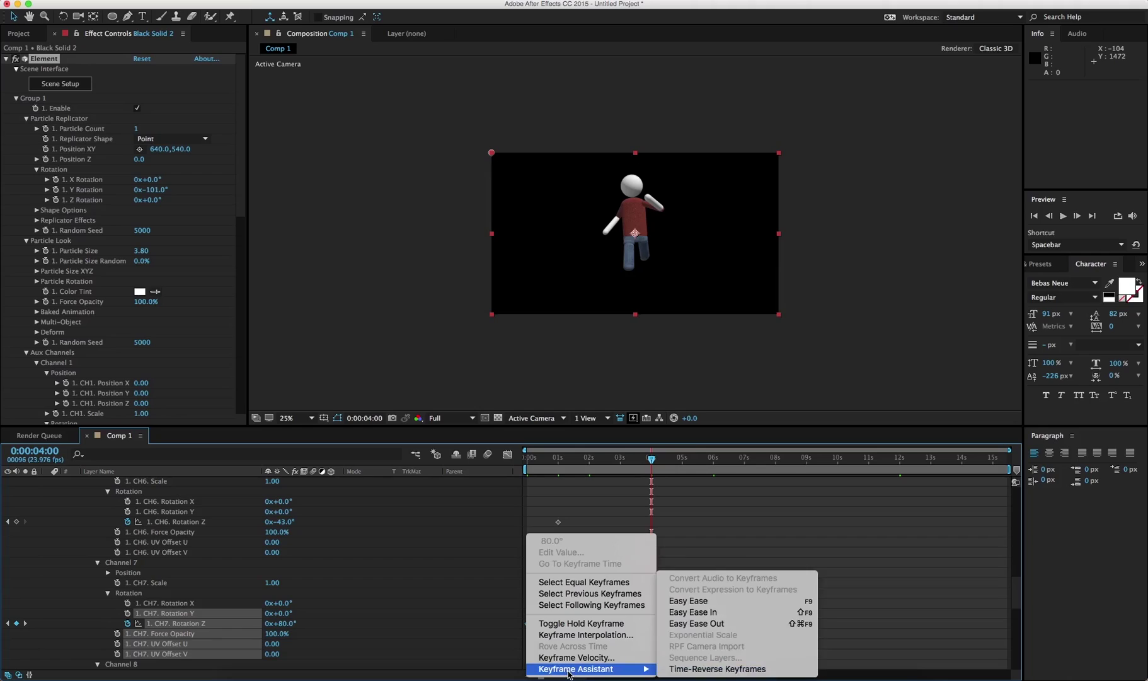
{"action": "left_click", "coordinate": [688, 601]}
{"action": "key", "text": "ctrl+c"}
{"action": "left_click", "coordinate": [713, 459]}
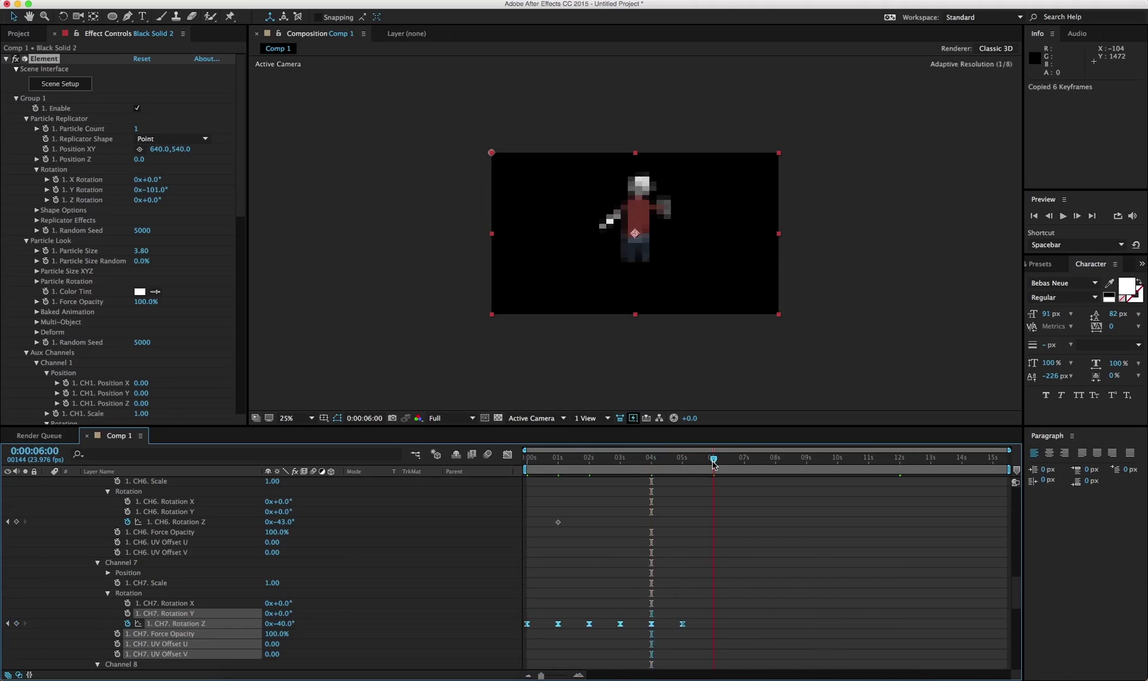
{"action": "key", "text": "ctrl+v"}
Preview the looping walk animation, then reveal the Particle Replicator properties
{"action": "key", "text": "space"}
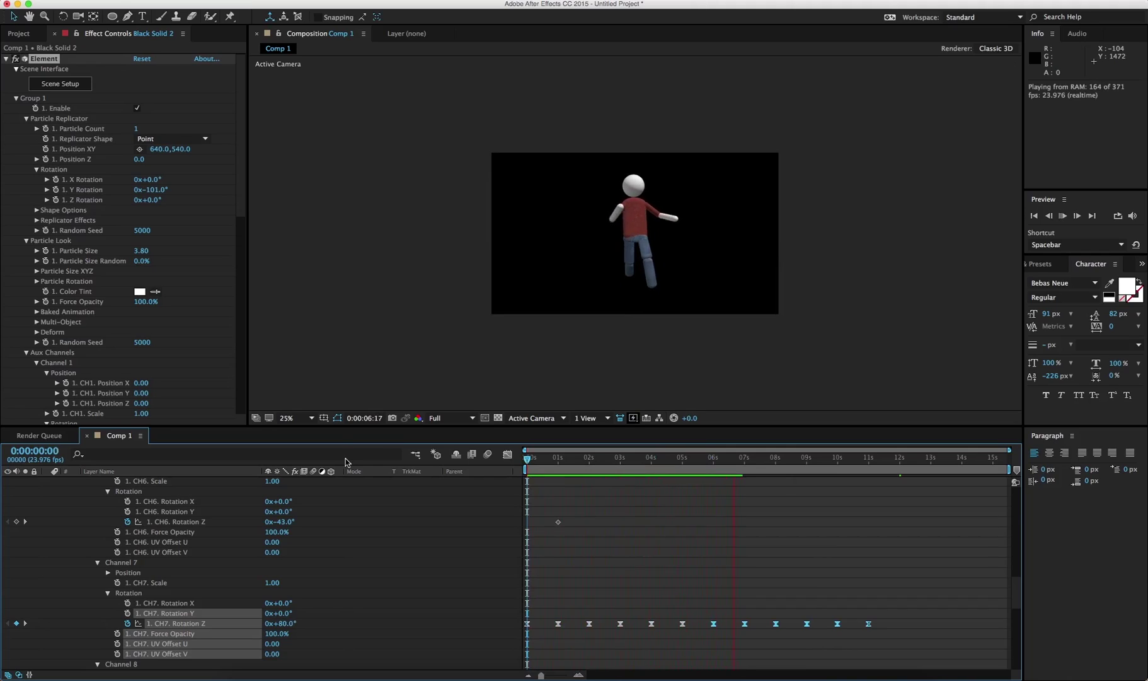
{"action": "key", "text": "space"}
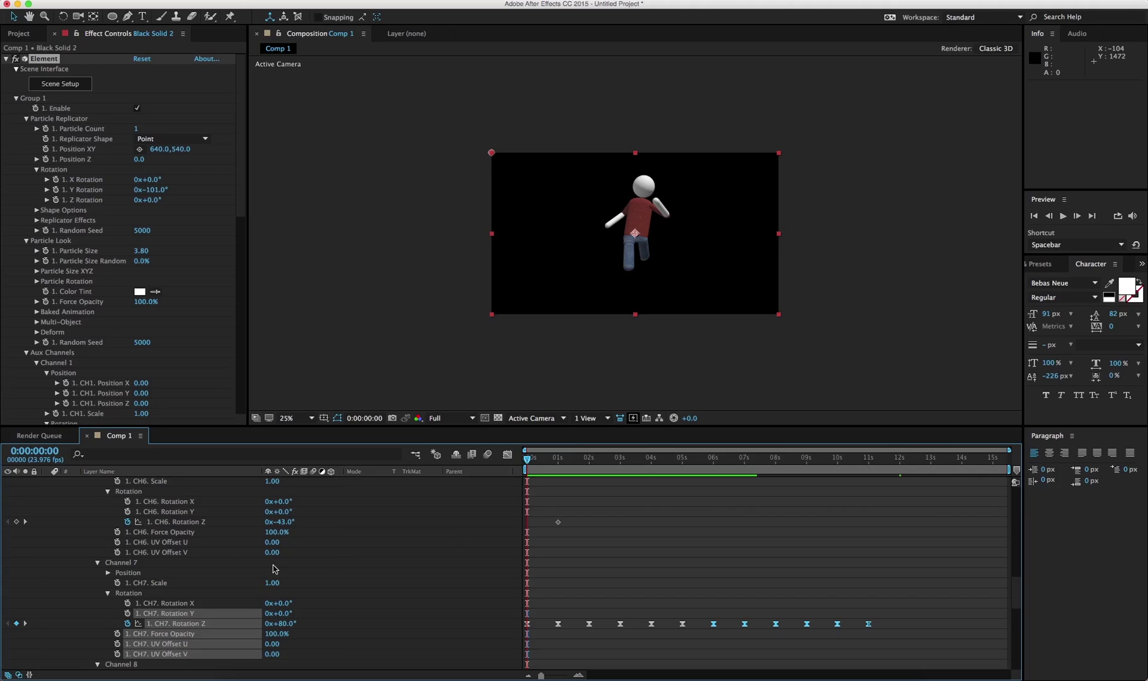
{"action": "scroll", "coordinate": [297, 570], "scroll_direction": "up", "scroll_amount": 15}
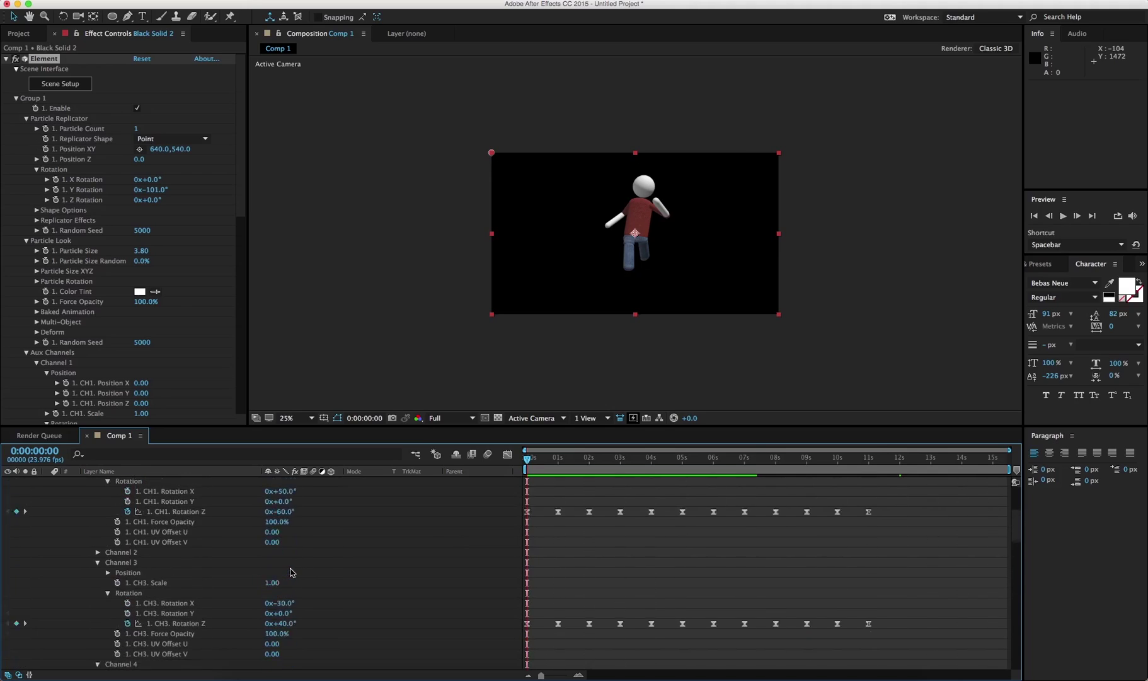
{"action": "scroll", "coordinate": [291, 572], "scroll_direction": "up", "scroll_amount": 5}
{"action": "left_click", "coordinate": [88, 552]}
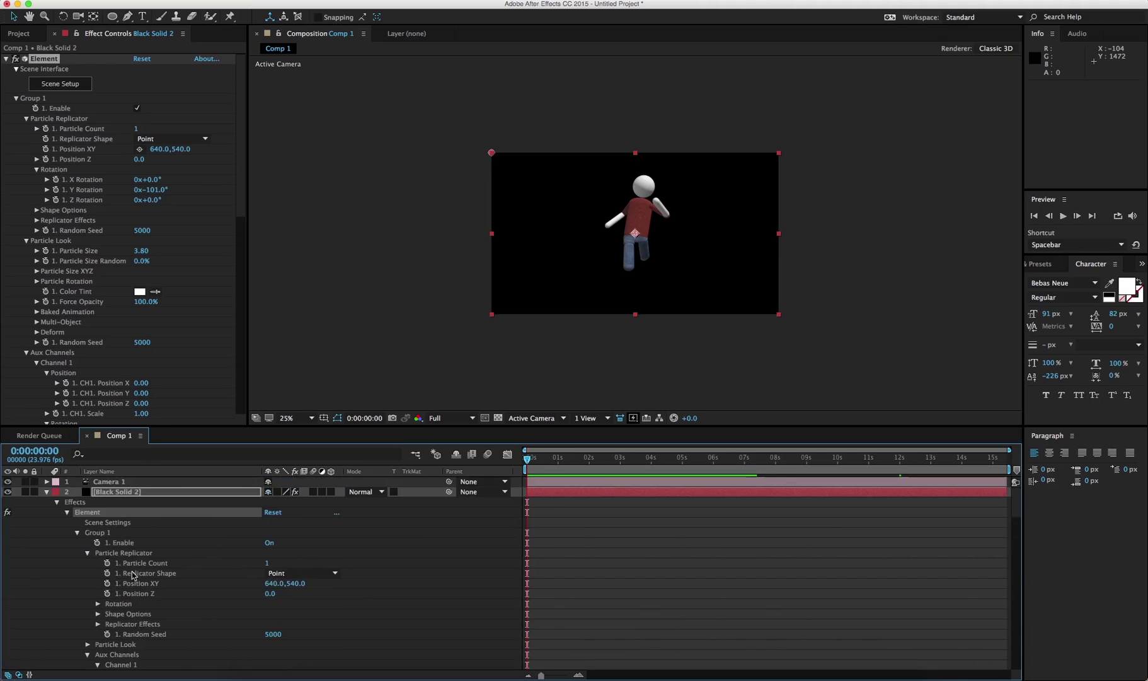
Keyframe Position XY at 640,540 for 0s and 1s, with Y 479 at 0:15
{"action": "left_click", "coordinate": [107, 584]}
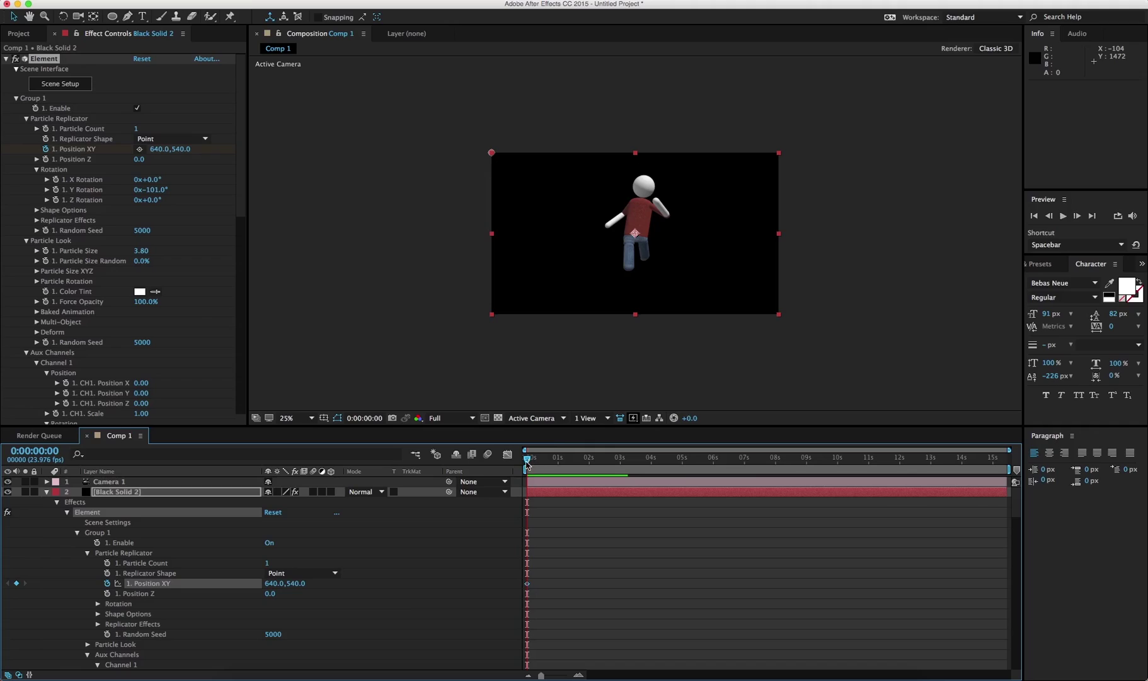
{"action": "left_click_drag", "start_coordinate": [528, 459], "coordinate": [559, 462]}
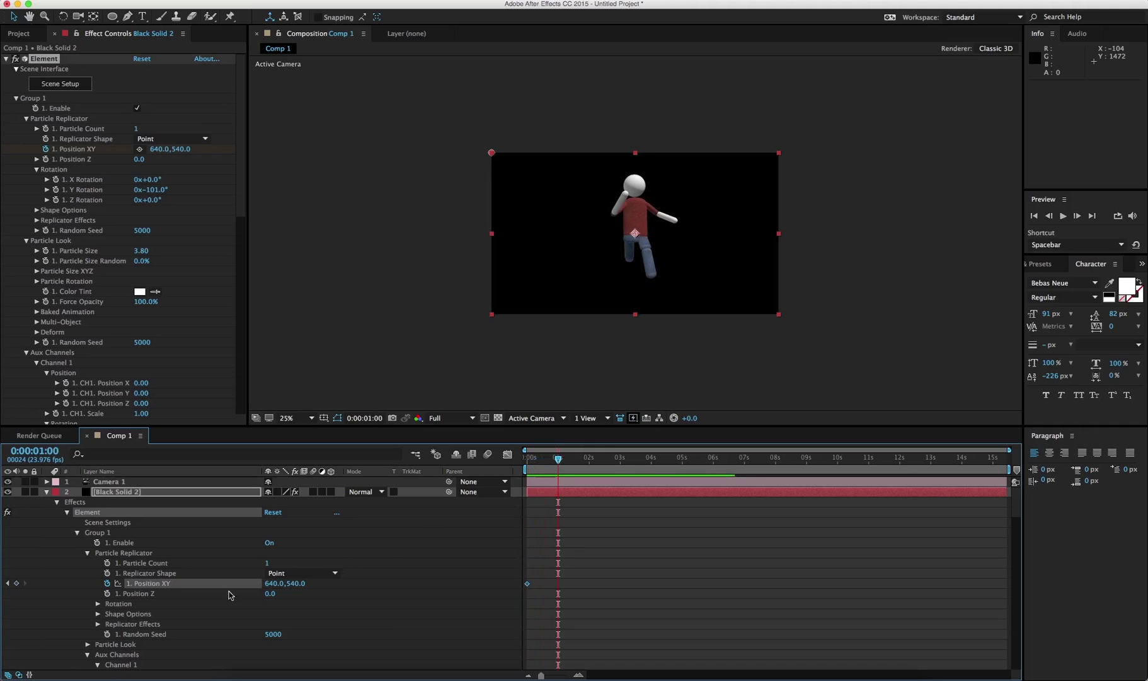
{"action": "left_click", "coordinate": [16, 583]}
{"action": "left_click_drag", "start_coordinate": [546, 459], "coordinate": [547, 463]}
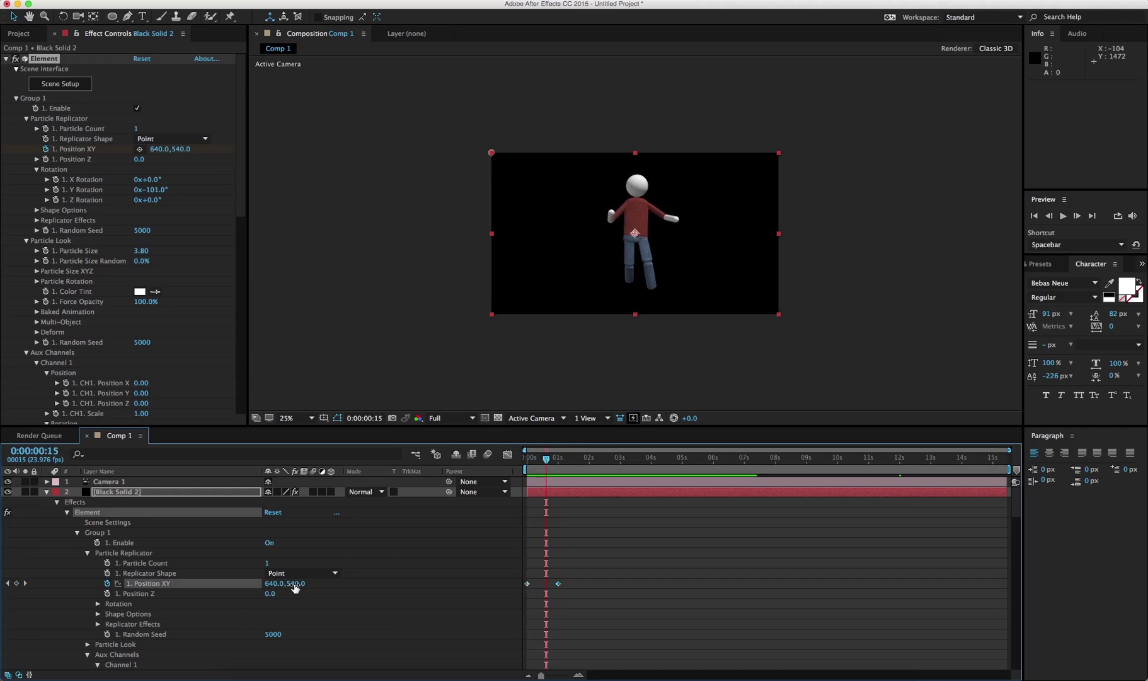
{"action": "left_click_drag", "start_coordinate": [288, 583], "coordinate": [264, 578]}
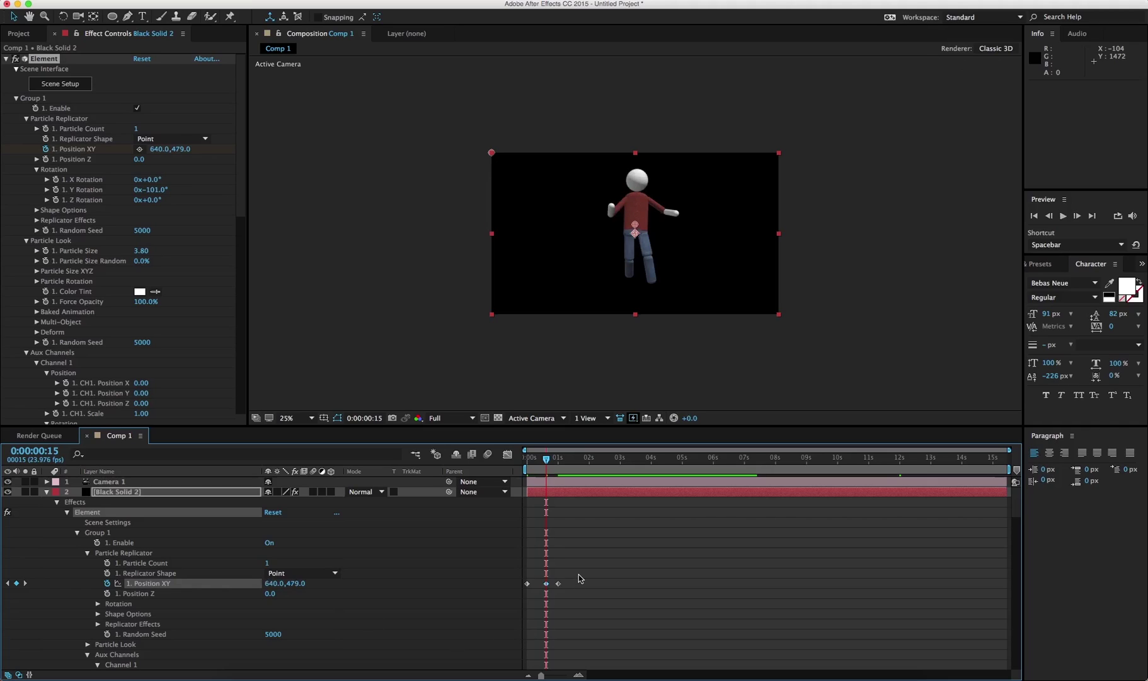
Copy the three Position XY keyframes, paste them at 1s, and preview the bobbing walk
{"action": "left_click_drag", "start_coordinate": [579, 574], "coordinate": [493, 597]}
{"action": "key", "text": "super+c"}
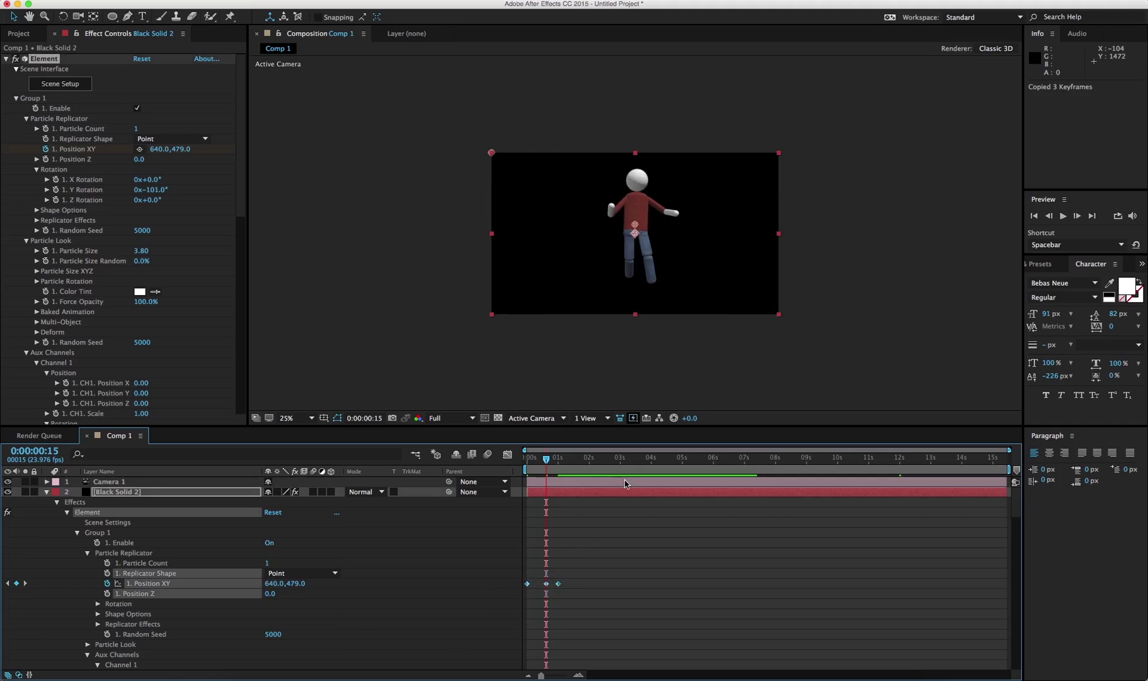
{"action": "left_click_drag", "start_coordinate": [579, 466], "coordinate": [568, 467]}
{"action": "left_click", "coordinate": [558, 458]}
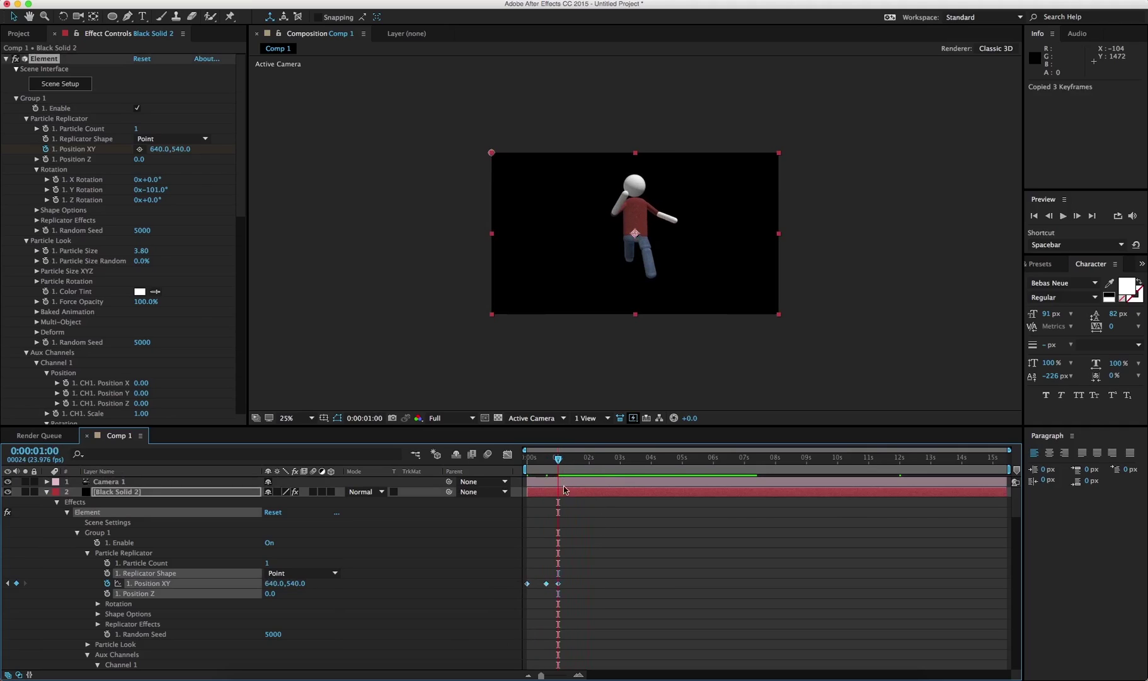
{"action": "key", "text": "super+v"}
{"action": "key", "text": "space"}
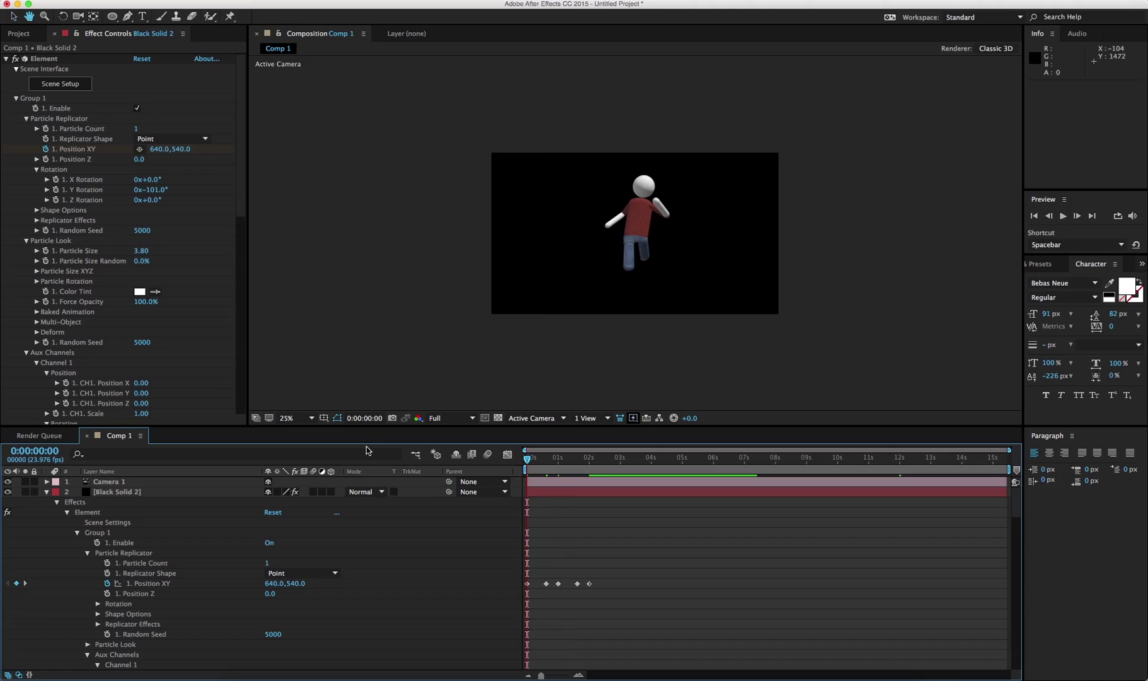
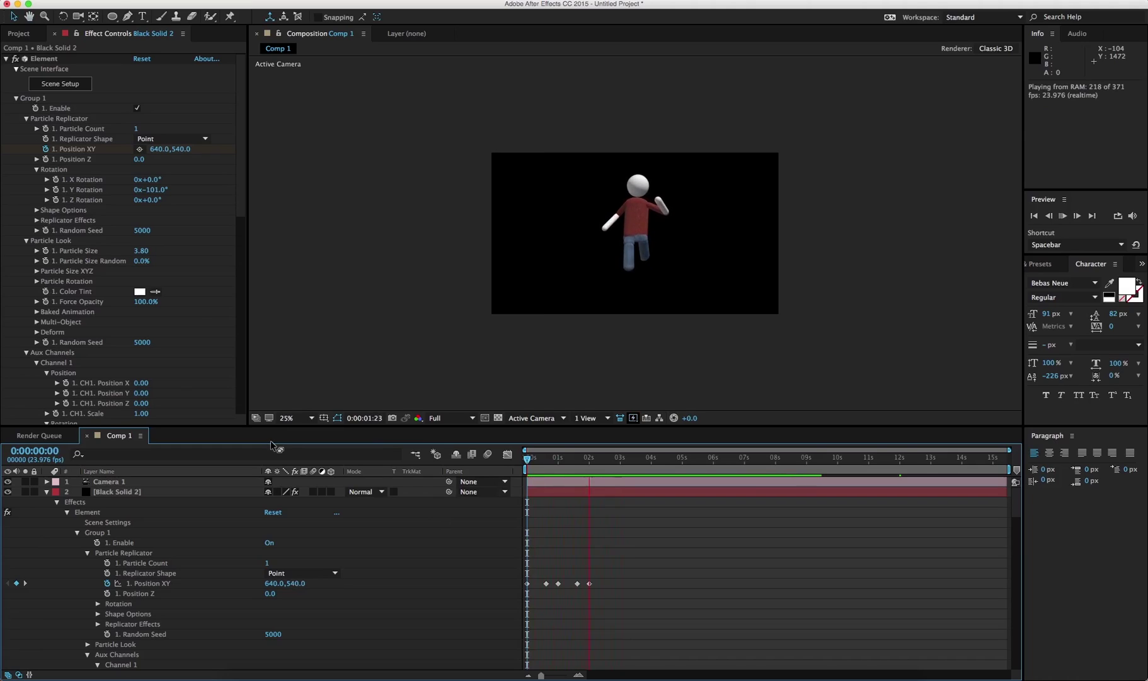
Replace the Position XY keyframes with a wiggle(2,10) expression
{"action": "left_click_drag", "start_coordinate": [607, 554], "coordinate": [502, 613]}
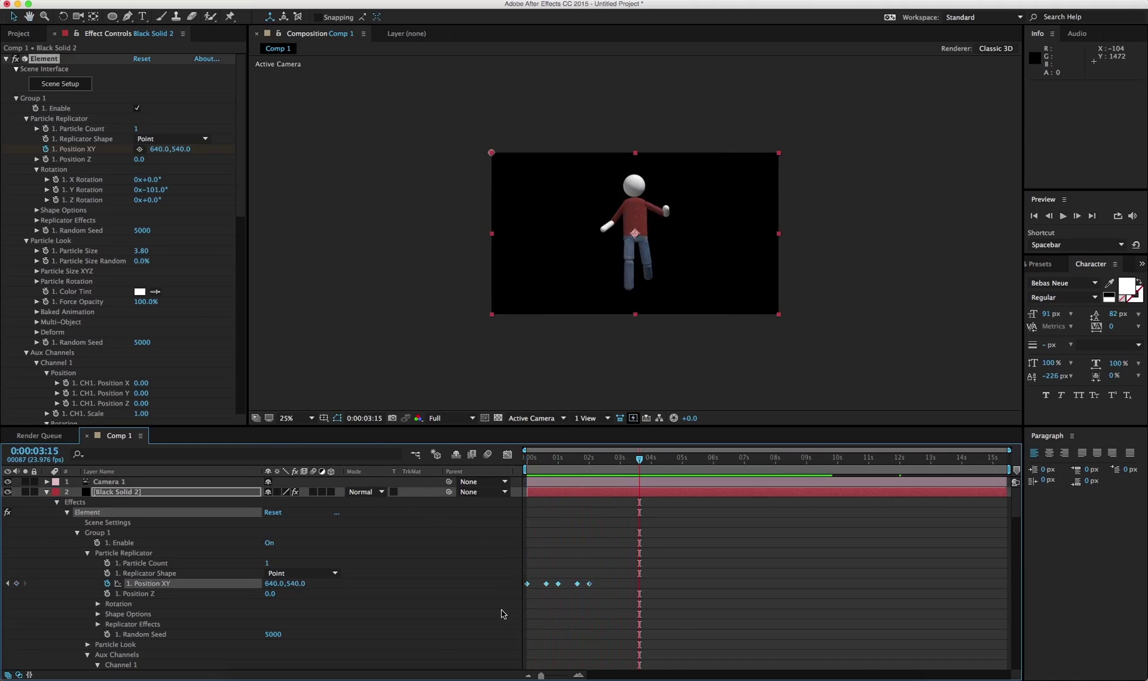
{"action": "left_click", "coordinate": [108, 583]}
{"action": "left_click", "coordinate": [108, 583], "text": "alt"}
{"action": "type", "text": "wio"}
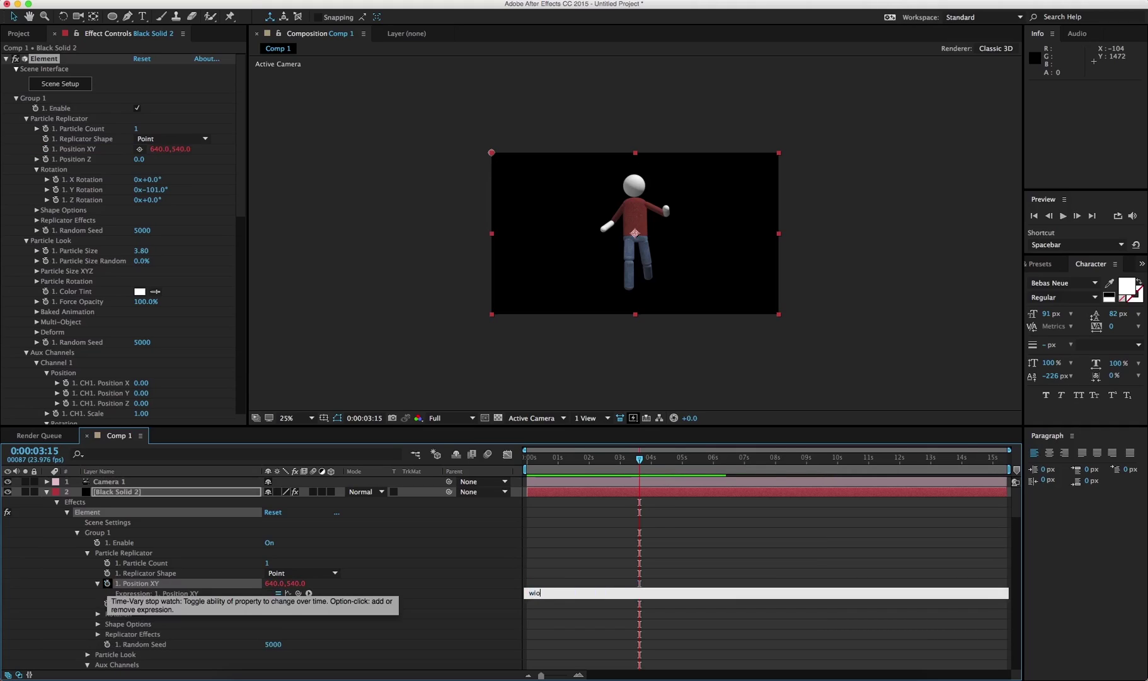
{"action": "type", "text": "gggle(2,10)"}
{"action": "left_click", "coordinate": [592, 564]}
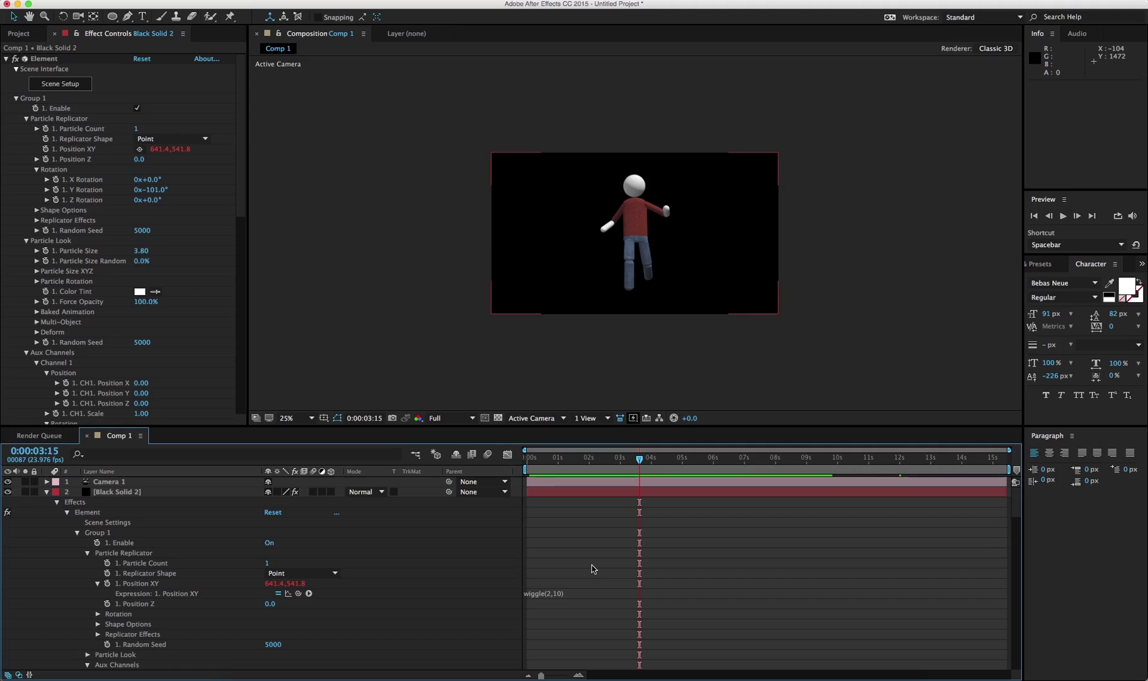
Preview the jitter, then raise the expression to wiggle(2,100)
{"action": "key", "text": "space"}
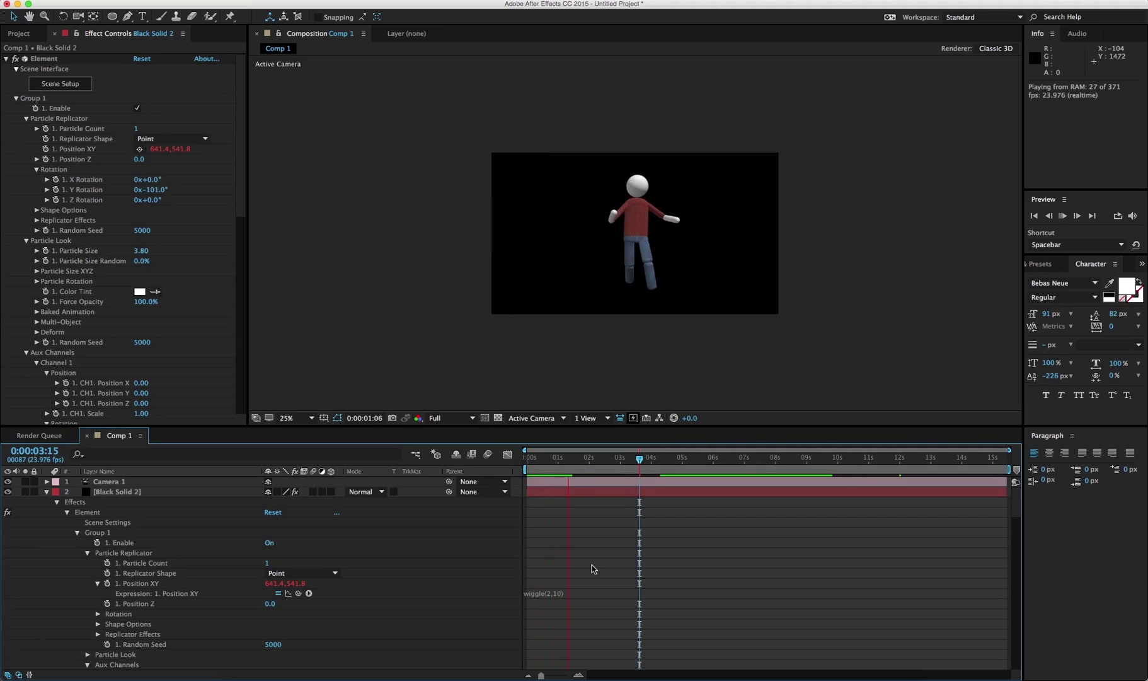
{"action": "left_click", "coordinate": [554, 593]}
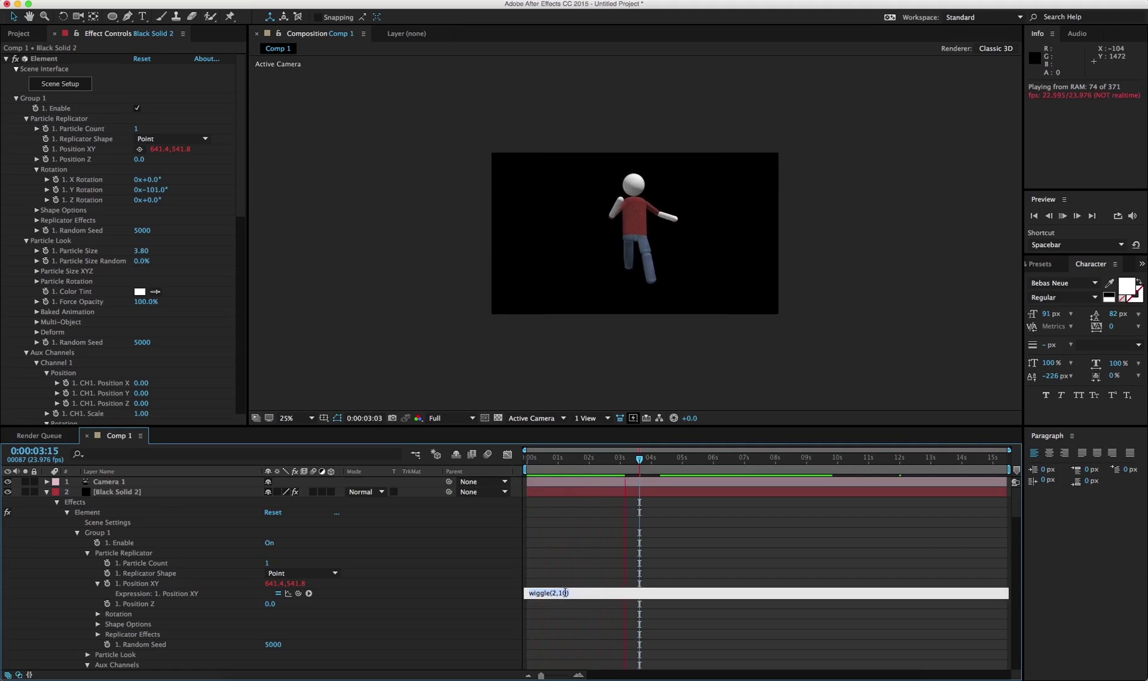
{"action": "left_click", "coordinate": [572, 593]}
{"action": "type", "text": "0"}
{"action": "left_click", "coordinate": [584, 554]}
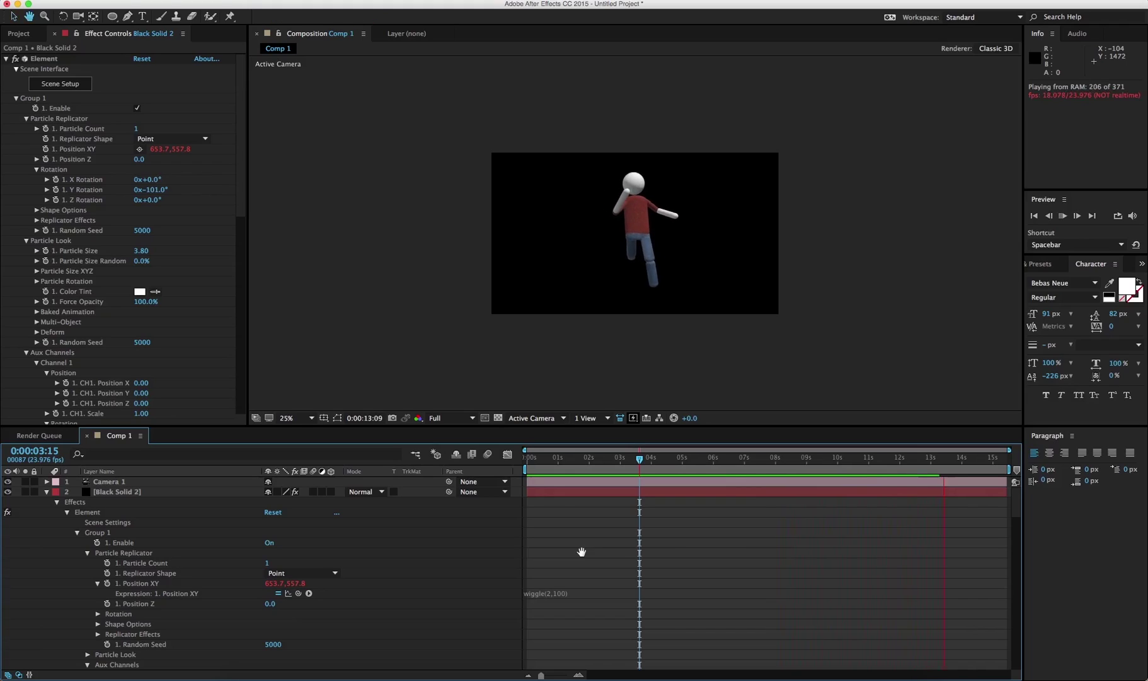
{"action": "key", "text": "space"}
{"action": "left_click", "coordinate": [629, 462]}
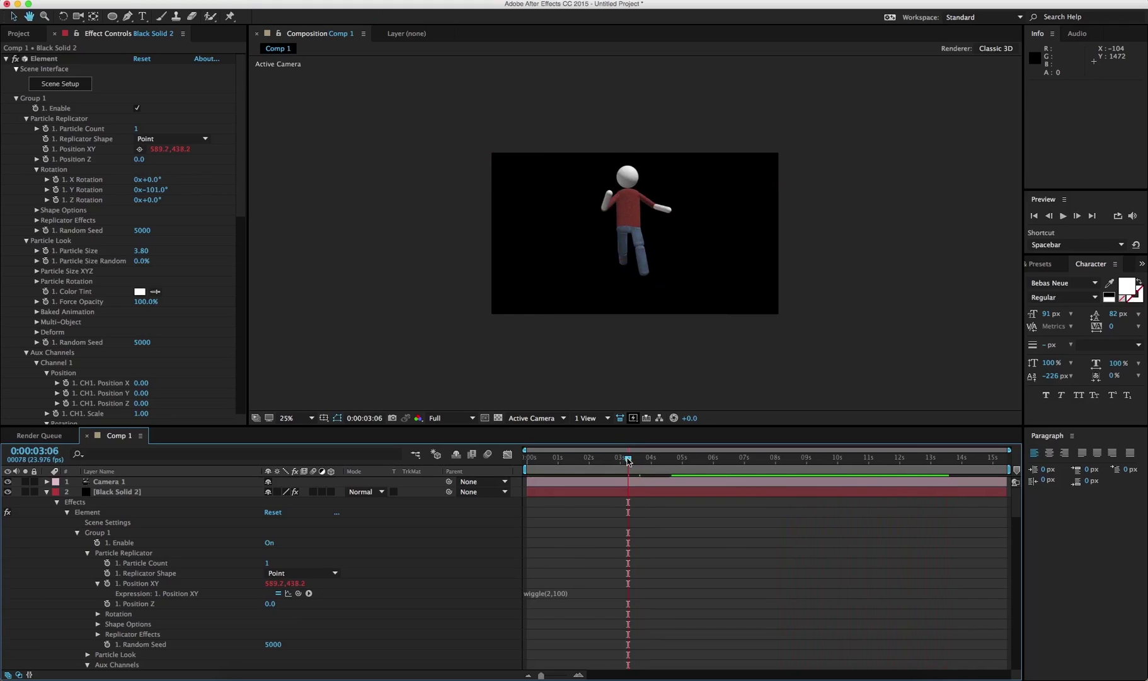
{"action": "key", "text": "space"}
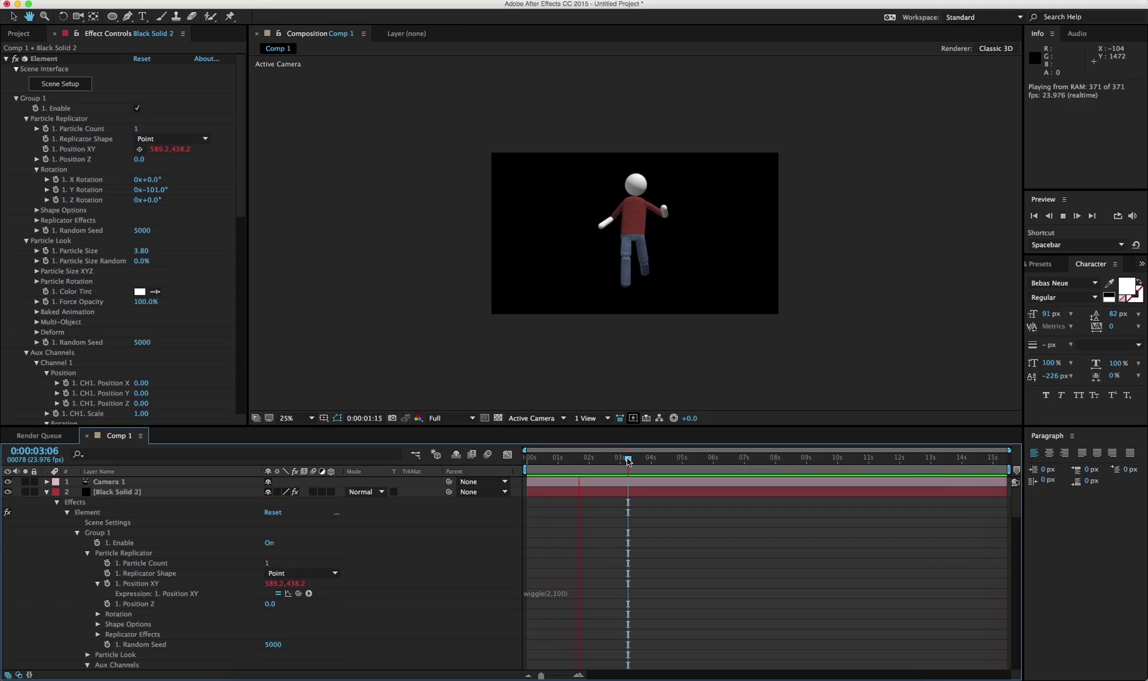
{"action": "key", "text": "space"}
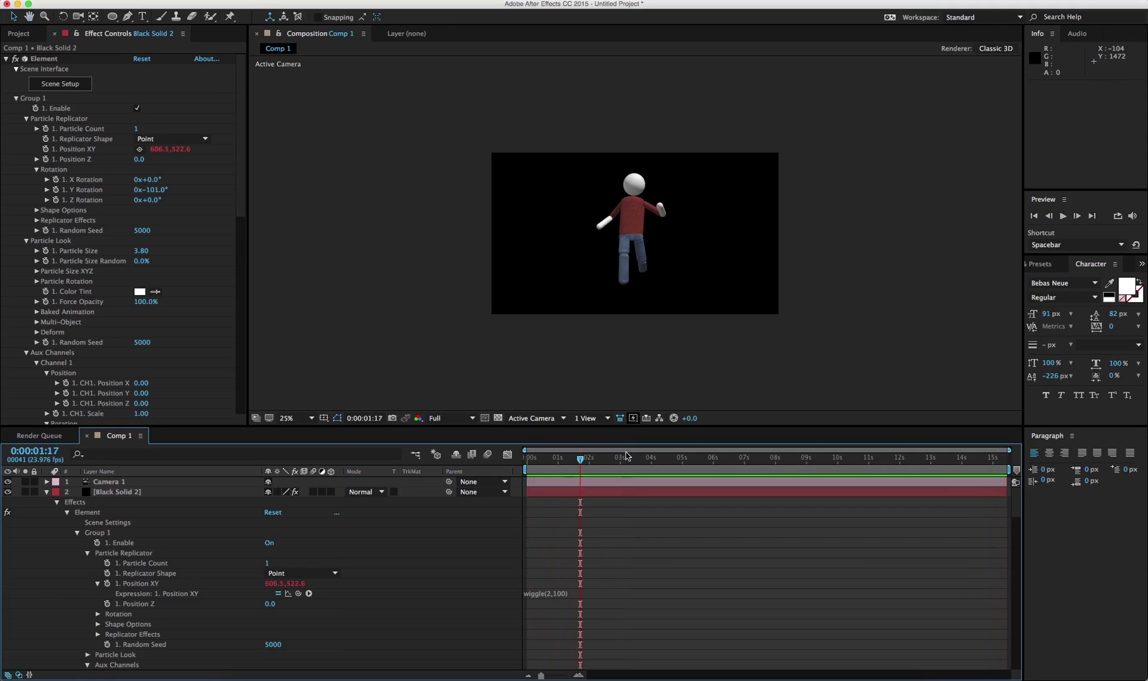
In Scene Setup, add a new group folder with a plane enlarged into a big floor
{"action": "left_click", "coordinate": [78, 88]}
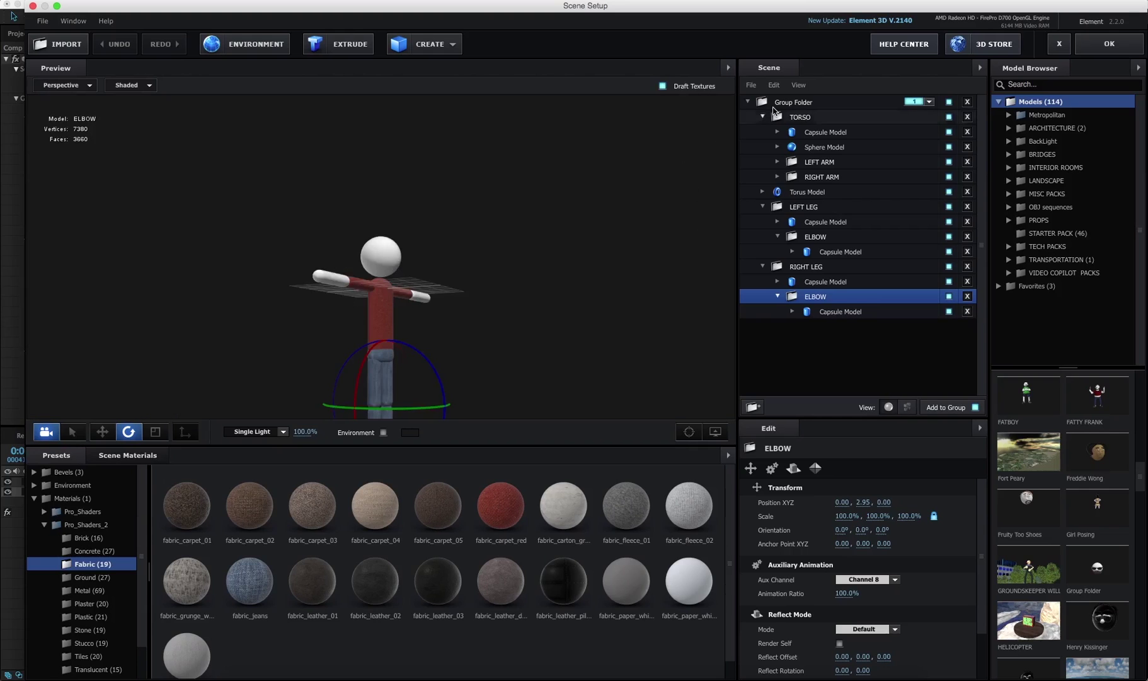
{"action": "double_click", "coordinate": [785, 102]}
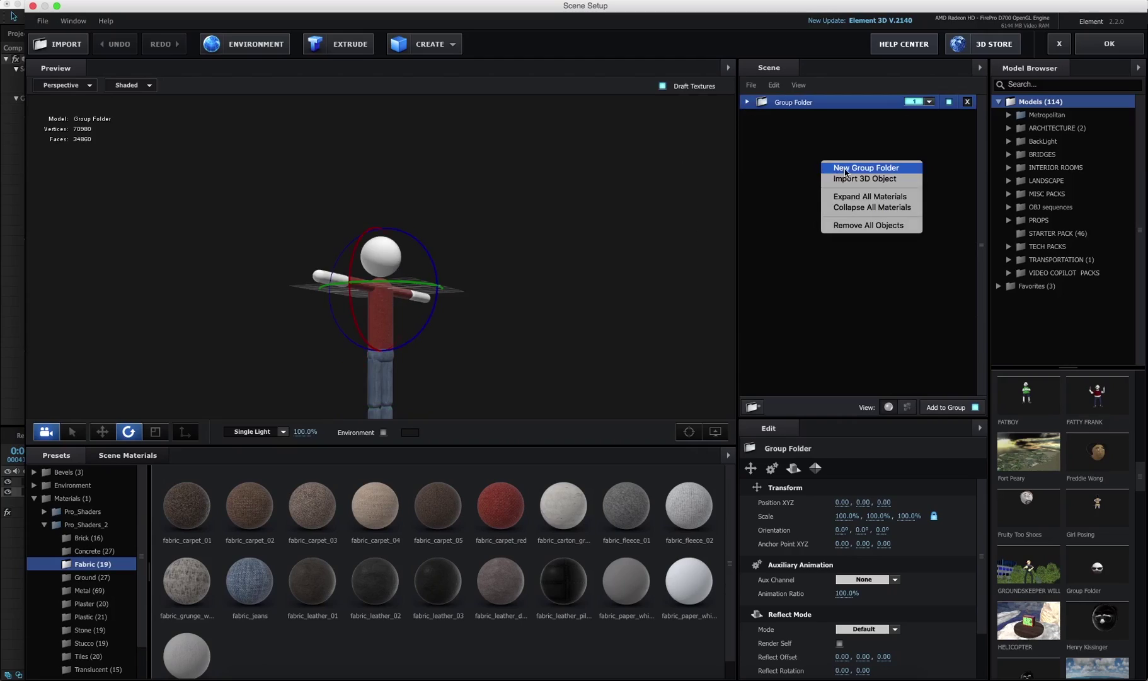
{"action": "left_click", "coordinate": [845, 168]}
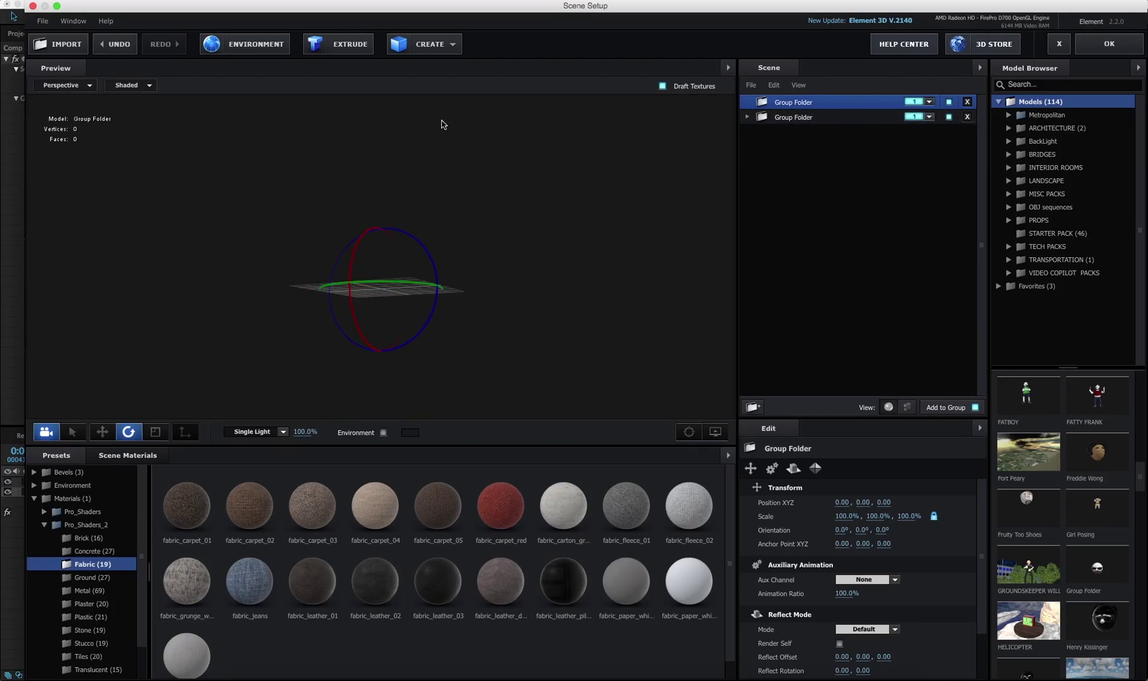
{"action": "left_click", "coordinate": [421, 47]}
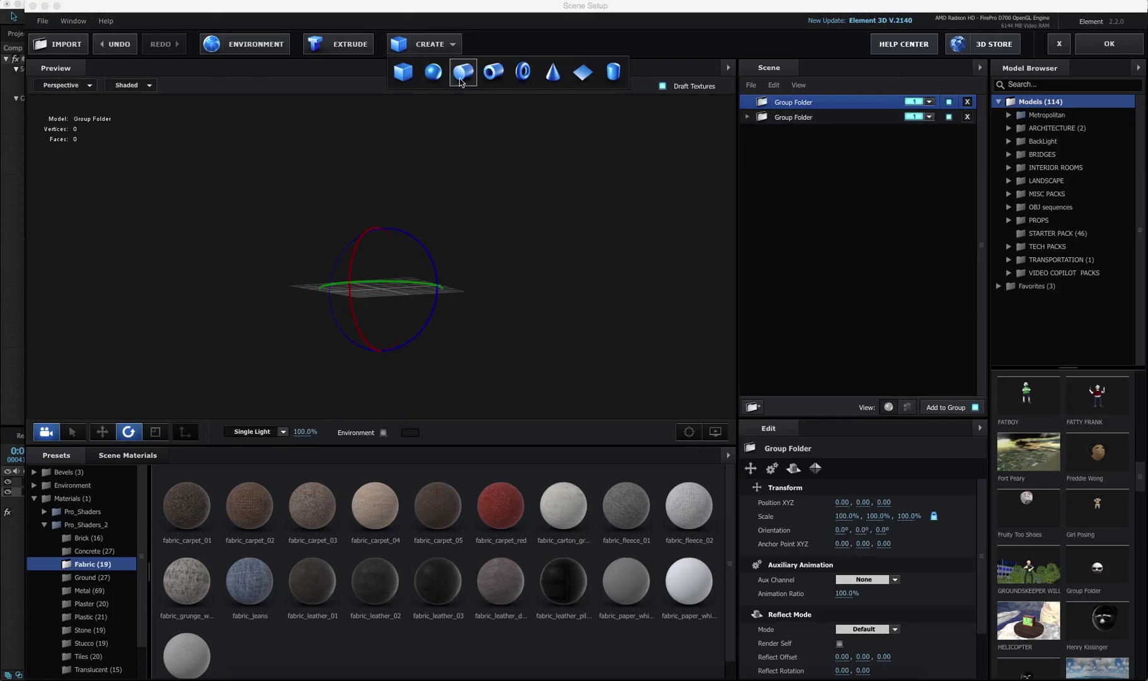
{"action": "left_click", "coordinate": [581, 72]}
{"action": "left_click_drag", "start_coordinate": [600, 281], "coordinate": [606, 369]}
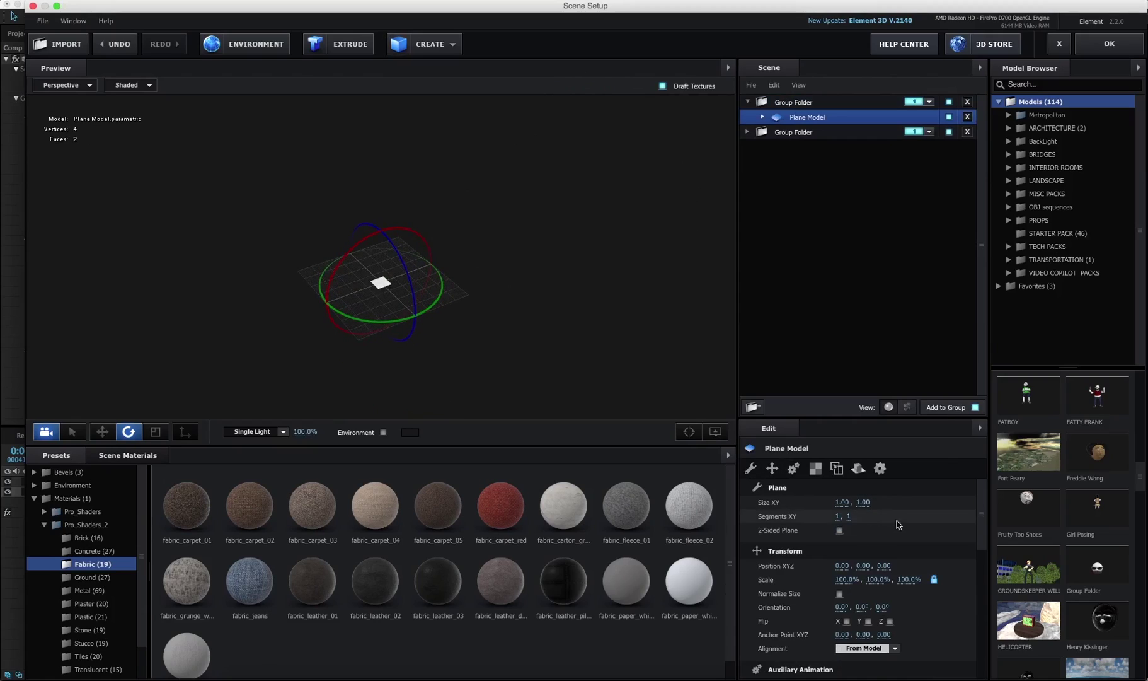
{"action": "left_click_drag", "start_coordinate": [854, 579], "coordinate": [983, 578]}
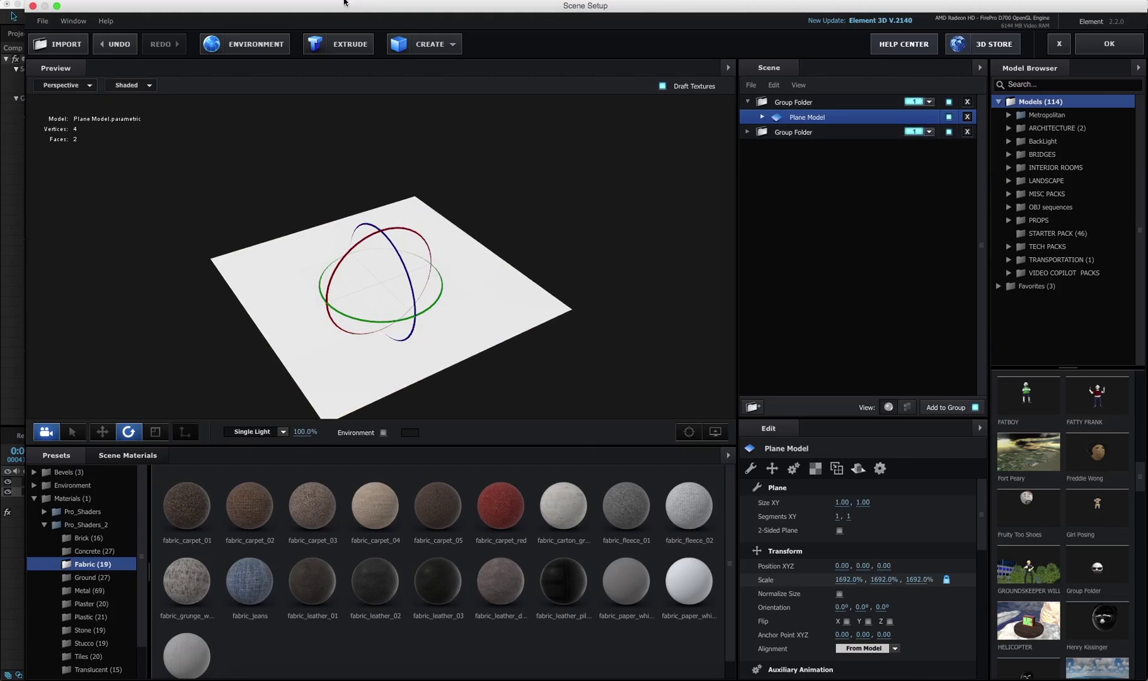
Add a tall box pillar near the floor's edge and duplicate it to the far side
{"action": "left_click", "coordinate": [419, 45]}
{"action": "left_click", "coordinate": [403, 72]}
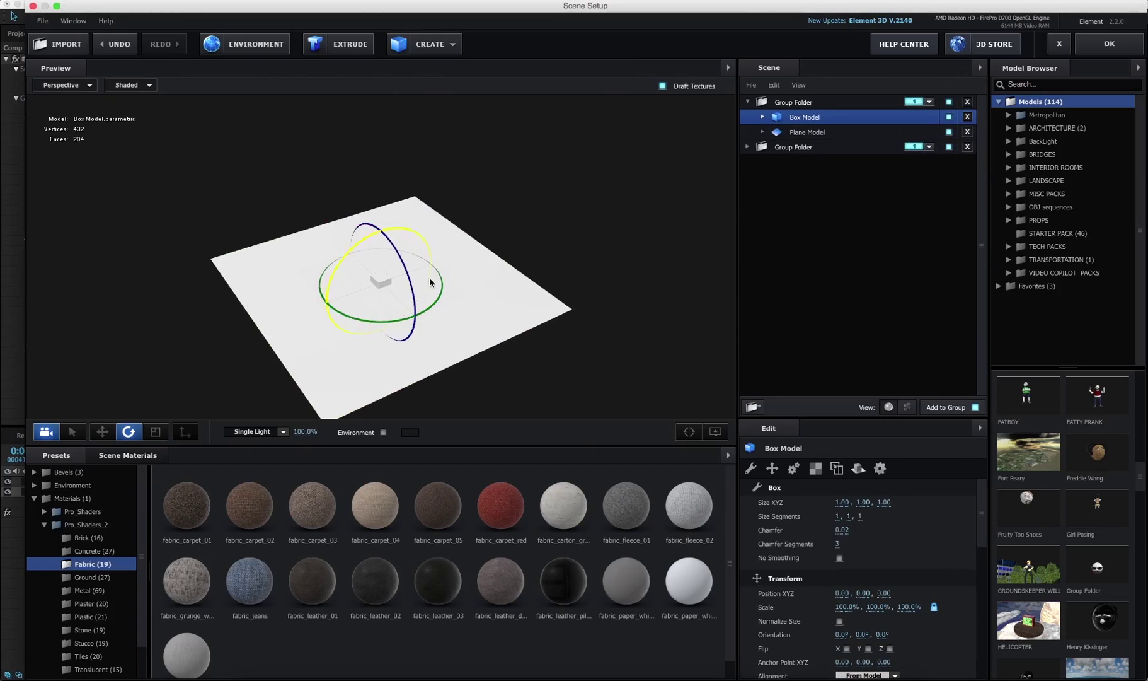
{"action": "key", "text": "w"}
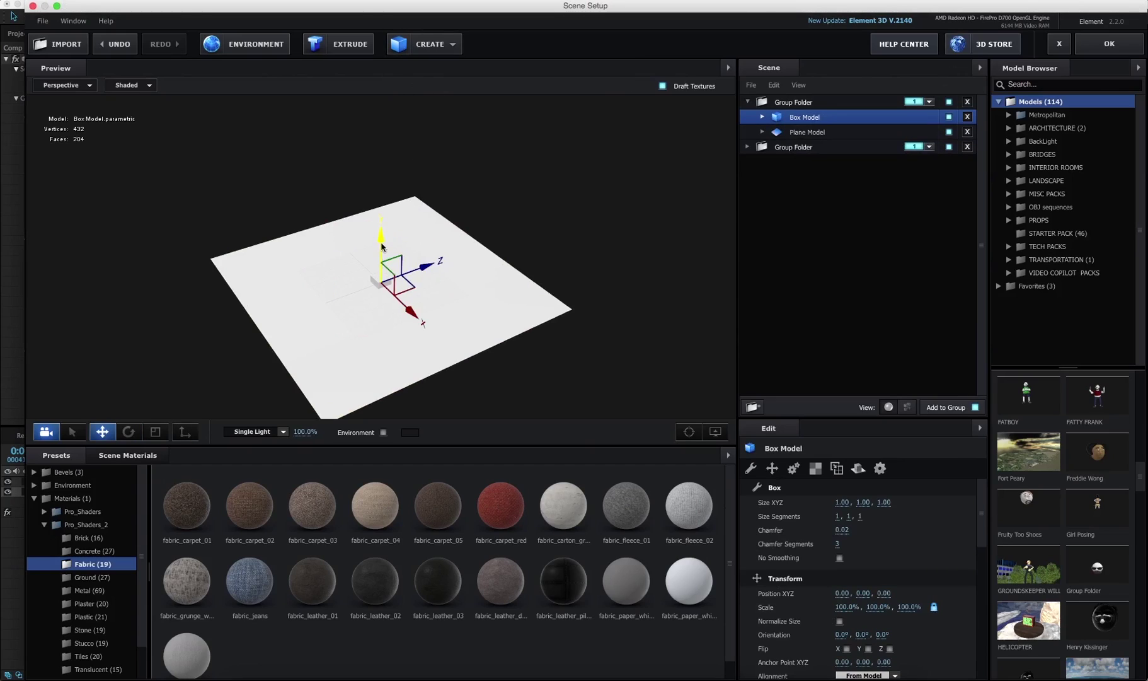
{"action": "key", "text": "r"}
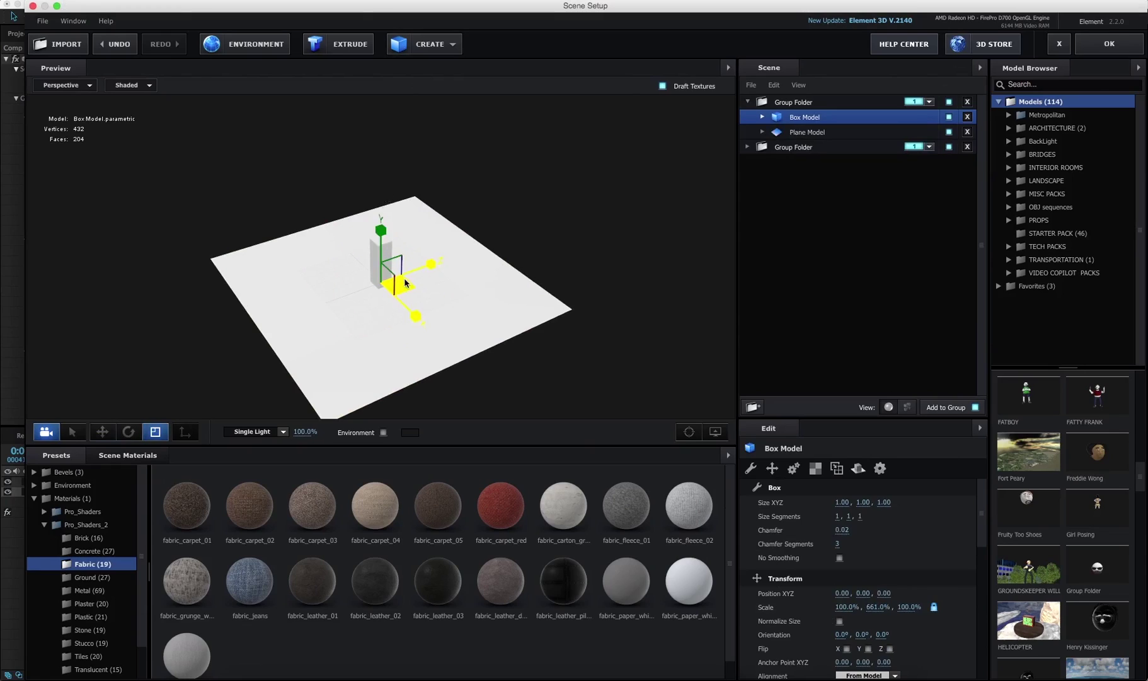
{"action": "left_click_drag", "start_coordinate": [430, 265], "coordinate": [488, 248]}
{"action": "key", "text": "super+d"}
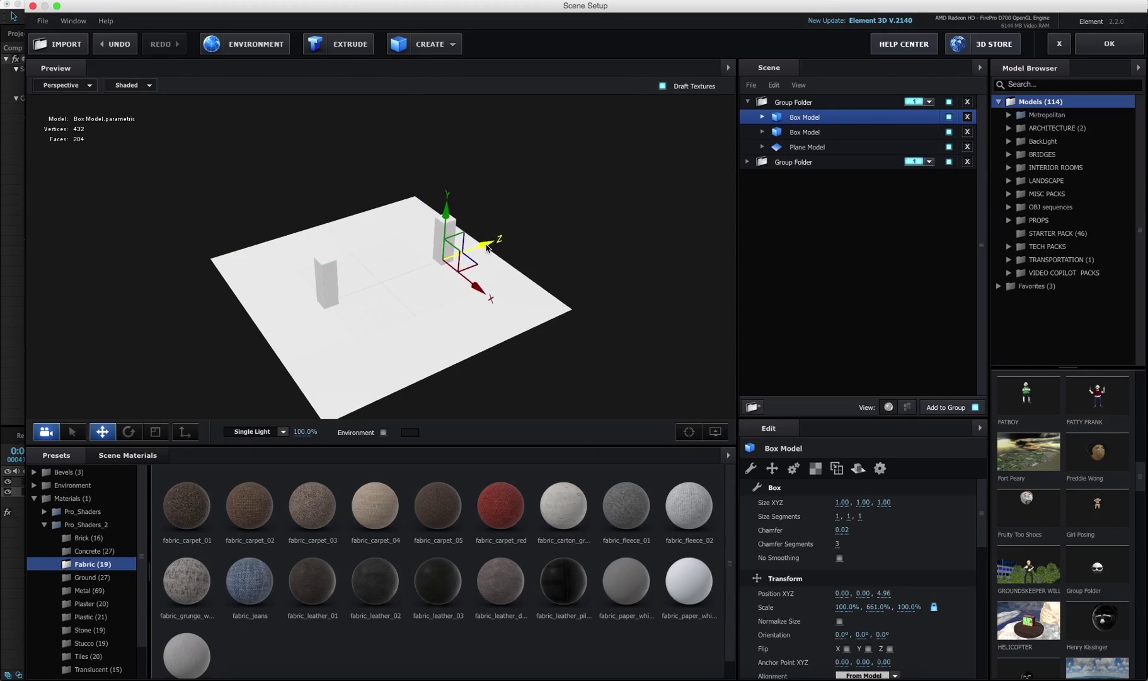
{"action": "key", "text": "super+d"}
{"action": "left_click_drag", "start_coordinate": [520, 305], "coordinate": [363, 237]}
Duplicate more pillars onto the floor's right side, then nest the floor group in the character's folder
{"action": "key", "text": "super+d"}
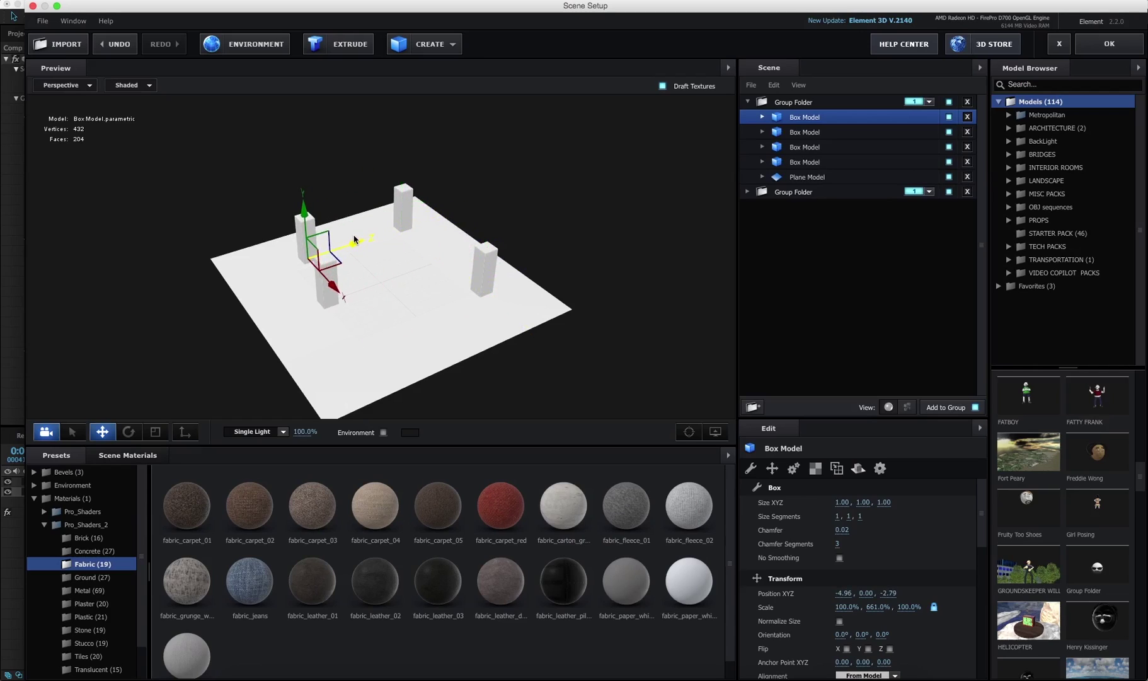
{"action": "key", "text": "super+d"}
{"action": "left_click_drag", "start_coordinate": [336, 292], "coordinate": [520, 319]}
{"action": "key", "text": "super+d"}
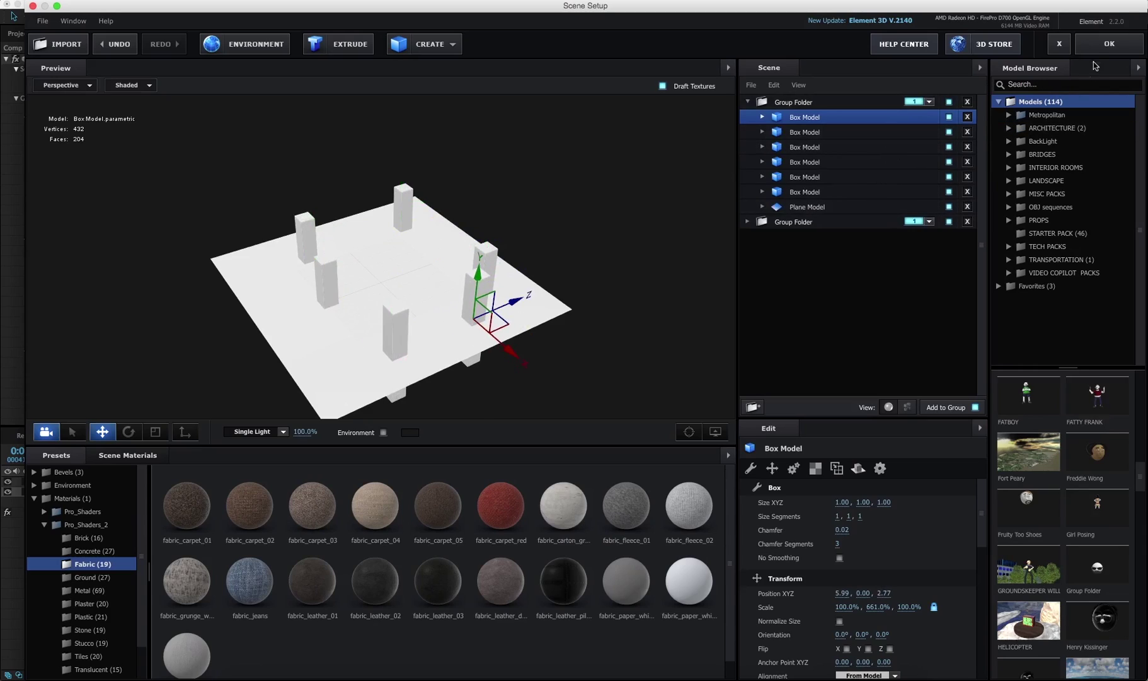
{"action": "left_click_drag", "start_coordinate": [788, 104], "coordinate": [794, 222]}
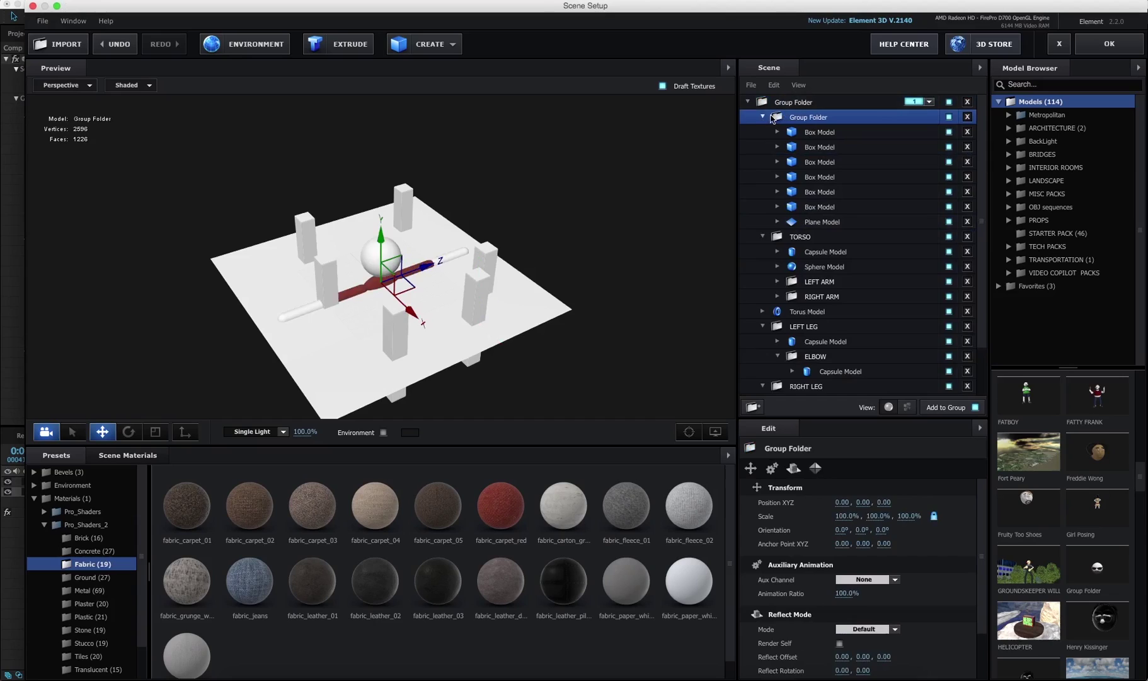
Scale the floor-and-pillars group to 906% and lower it to Position Y -9.87
{"action": "left_click", "coordinate": [763, 116]}
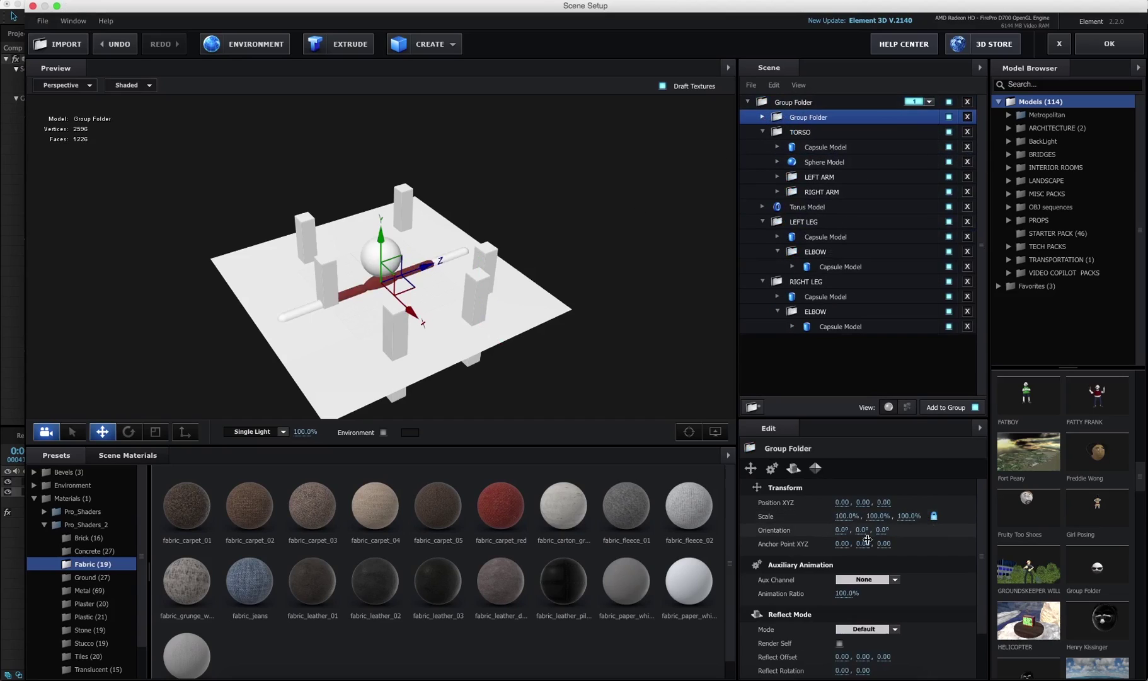
{"action": "left_click_drag", "start_coordinate": [841, 517], "coordinate": [509, 340]}
{"action": "left_click_drag", "start_coordinate": [381, 233], "coordinate": [398, 350]}
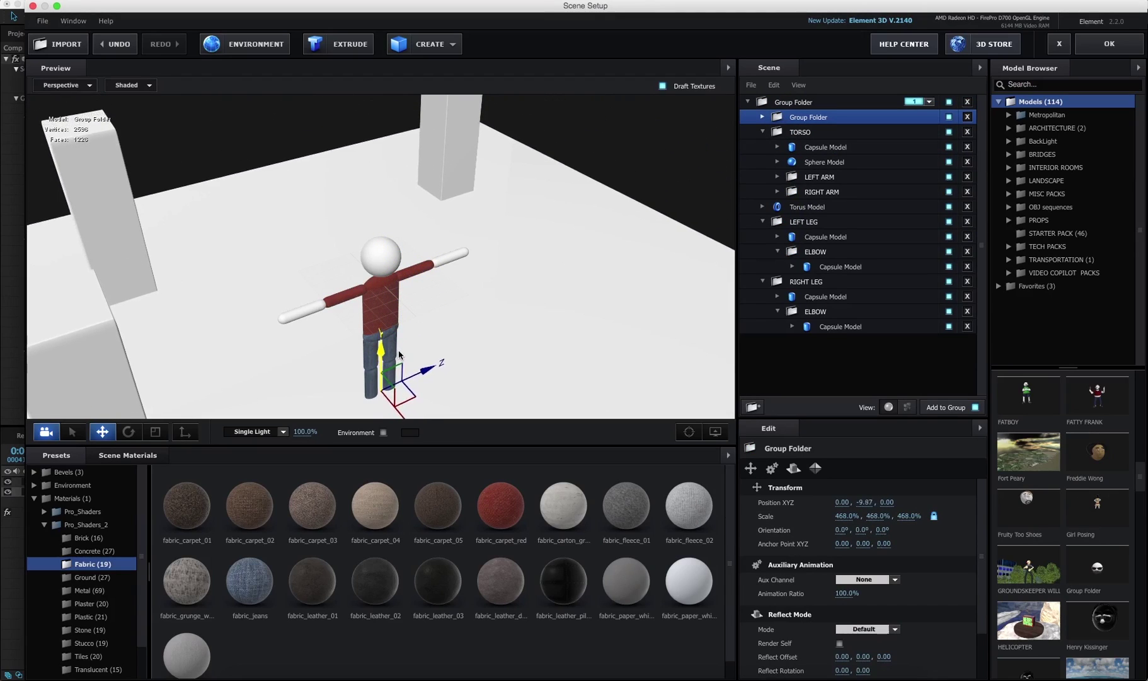
{"action": "scroll", "coordinate": [489, 237], "scroll_direction": "down", "scroll_amount": 5}
{"action": "mouse_move", "coordinate": [511, 210]}
{"action": "left_mouse_down"}
{"action": "mouse_move", "coordinate": [494, 194]}
{"action": "mouse_move", "coordinate": [507, 195]}
{"action": "mouse_move", "coordinate": [507, 211]}
{"action": "left_mouse_up"}
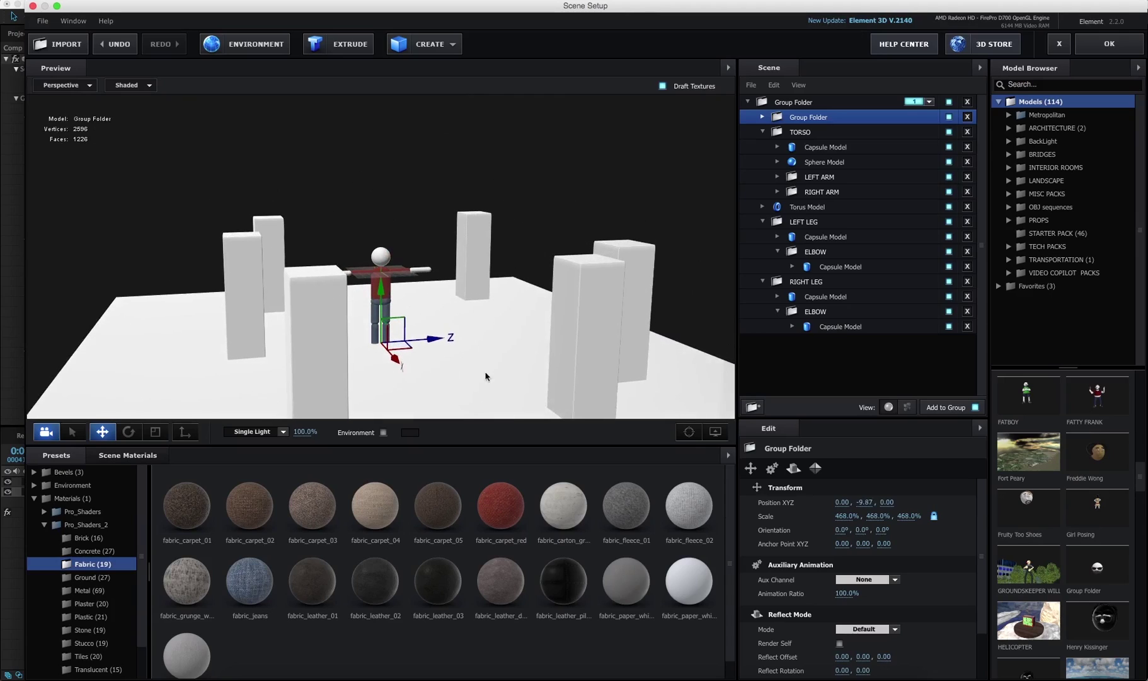
{"action": "left_click_drag", "start_coordinate": [856, 518], "coordinate": [1011, 513]}
Assign the group folder to Auxiliary Animation Channel 9
{"action": "right_click", "coordinate": [813, 118]}
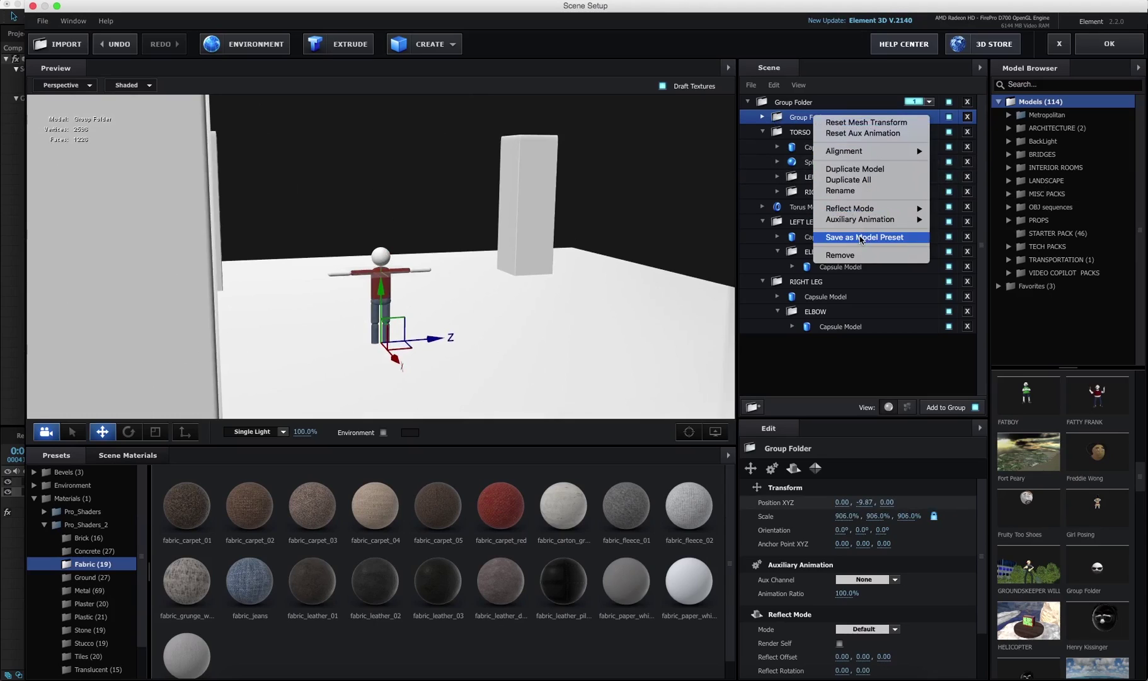
{"action": "mouse_move", "coordinate": [864, 225]}
{"action": "left_click", "coordinate": [959, 316]}
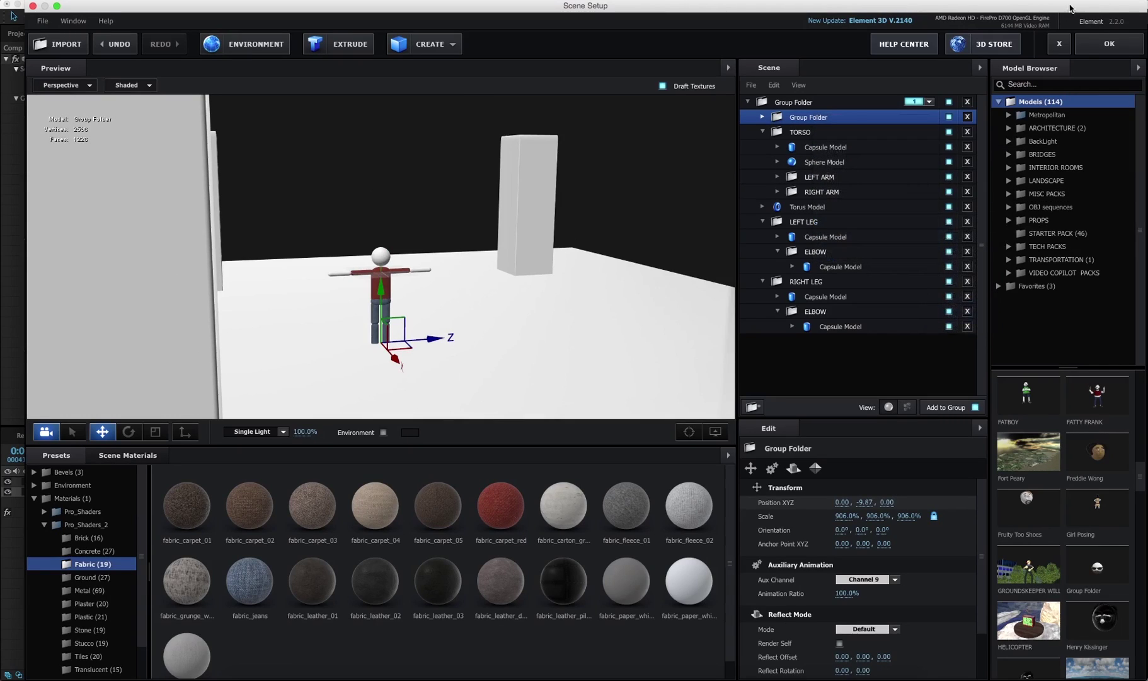
Apply the scene setup and return to the start of the composition
{"action": "left_click", "coordinate": [1100, 48]}
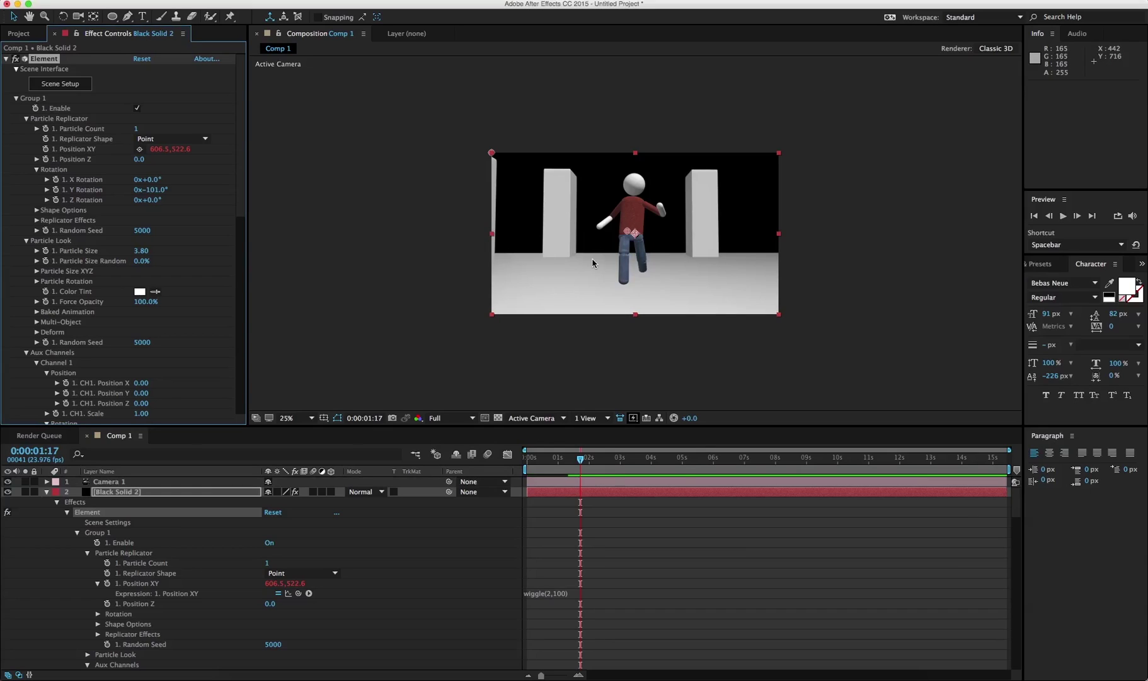
{"action": "key", "text": "Home"}
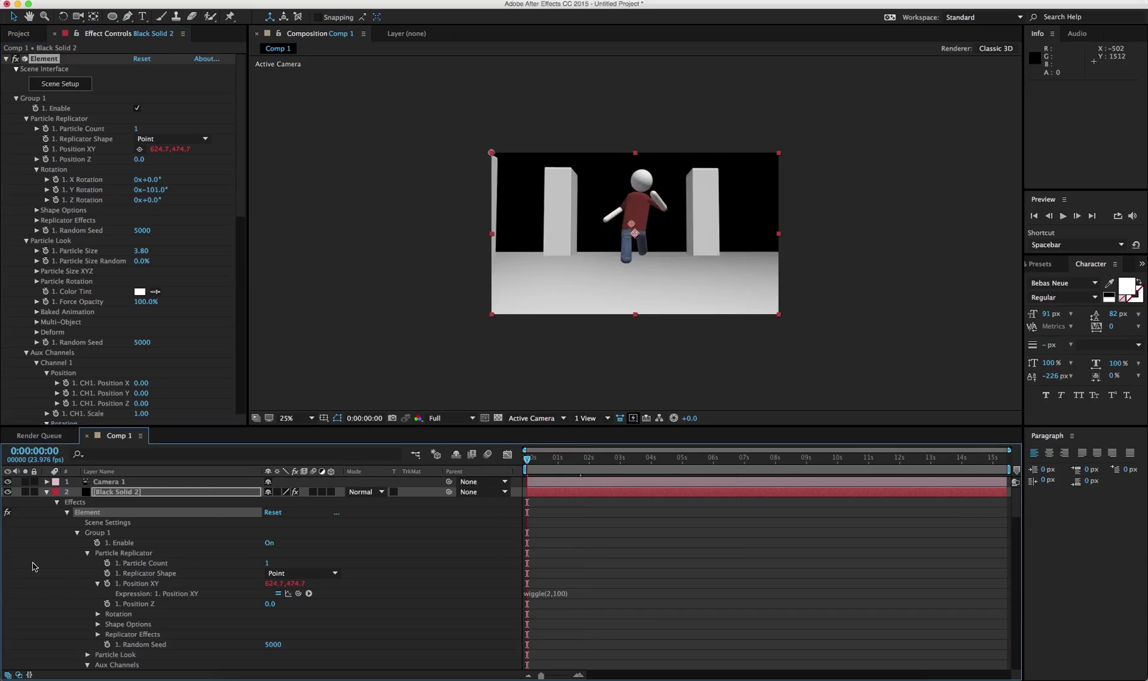
{"action": "scroll", "coordinate": [75, 545], "scroll_direction": "down", "scroll_amount": 10}
{"action": "scroll", "coordinate": [76, 545], "scroll_direction": "up", "scroll_amount": 2}
{"action": "scroll", "coordinate": [75, 545], "scroll_direction": "down", "scroll_amount": 10}
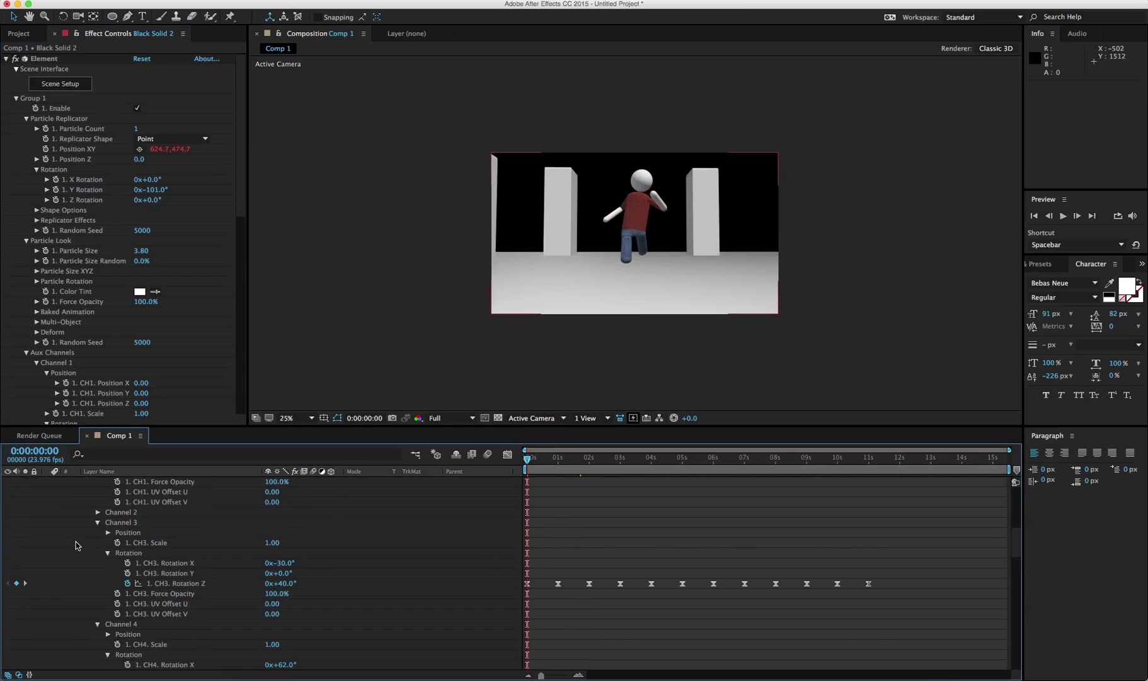
{"action": "scroll", "coordinate": [103, 585], "scroll_direction": "down", "scroll_amount": 5}
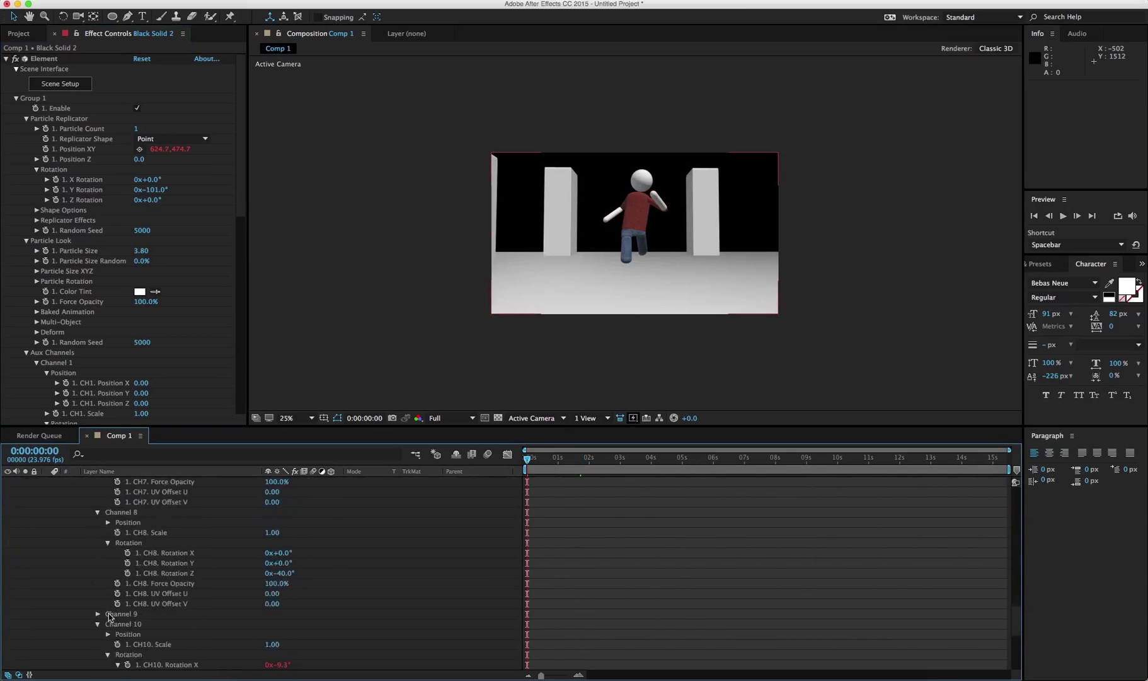
Keyframe Channel 9 Position Z from 0 to -5.49 at the end
{"action": "left_click", "coordinate": [98, 593]}
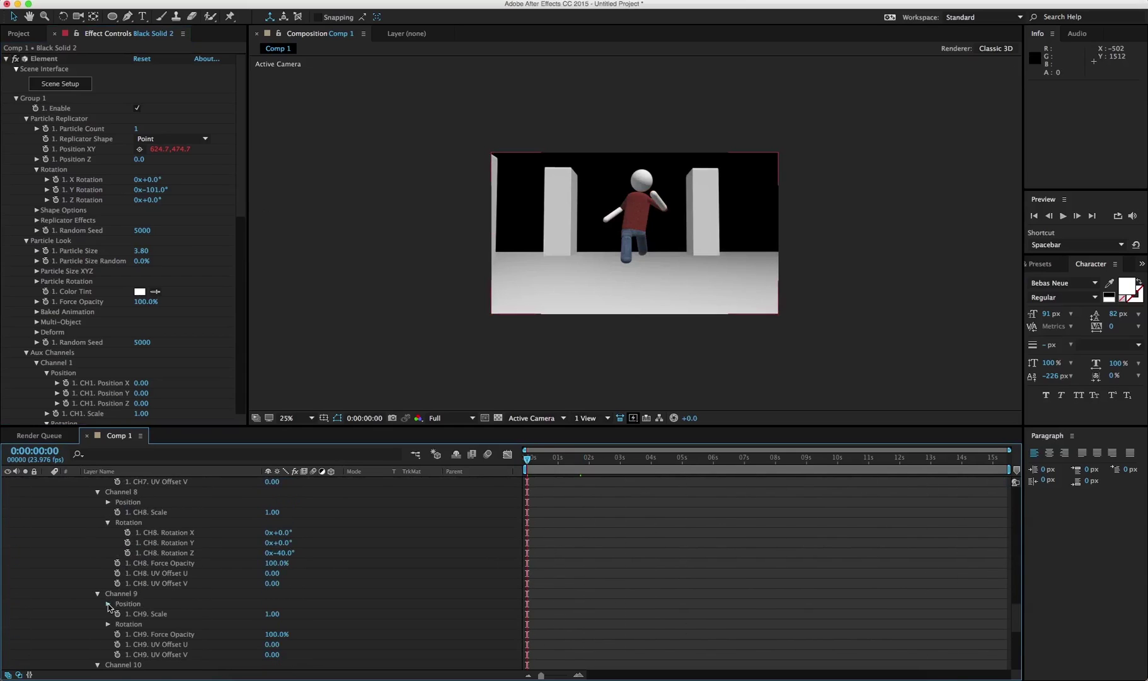
{"action": "left_click", "coordinate": [126, 634]}
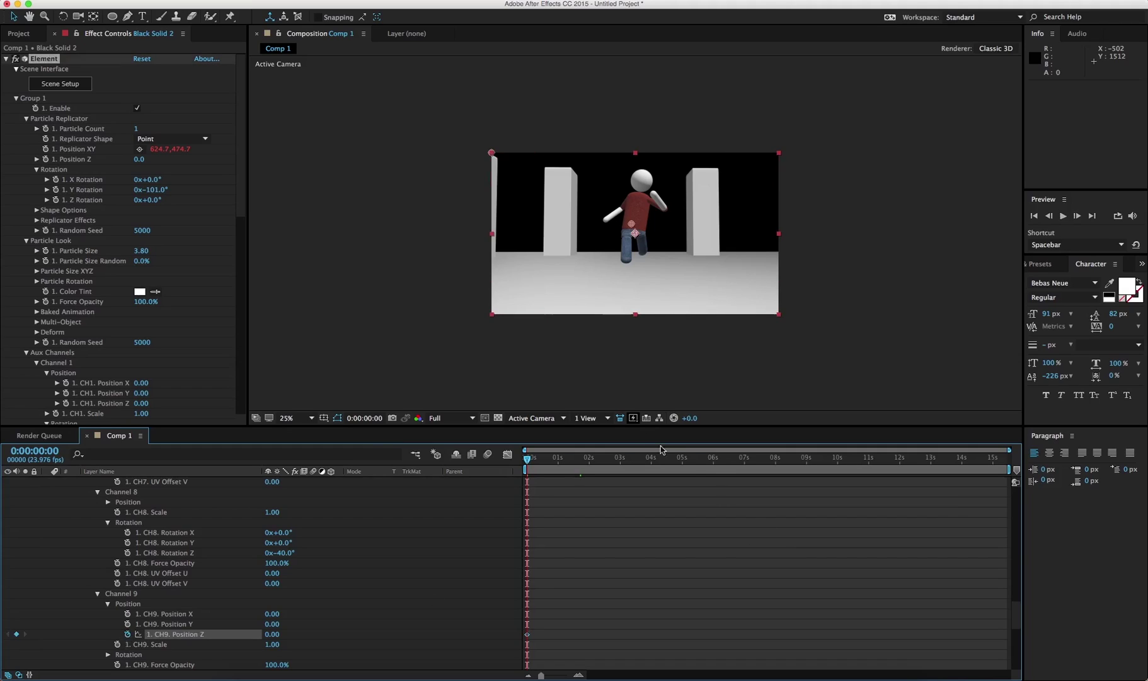
{"action": "key", "text": "End"}
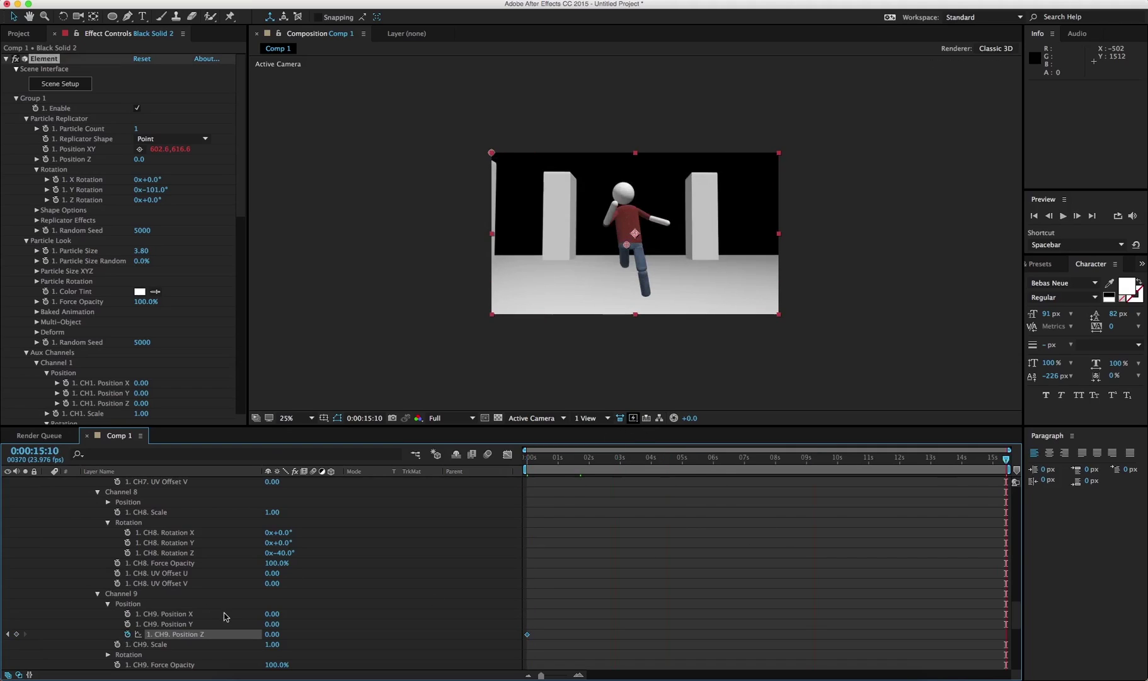
{"action": "left_click_drag", "start_coordinate": [274, 639], "coordinate": [252, 633]}
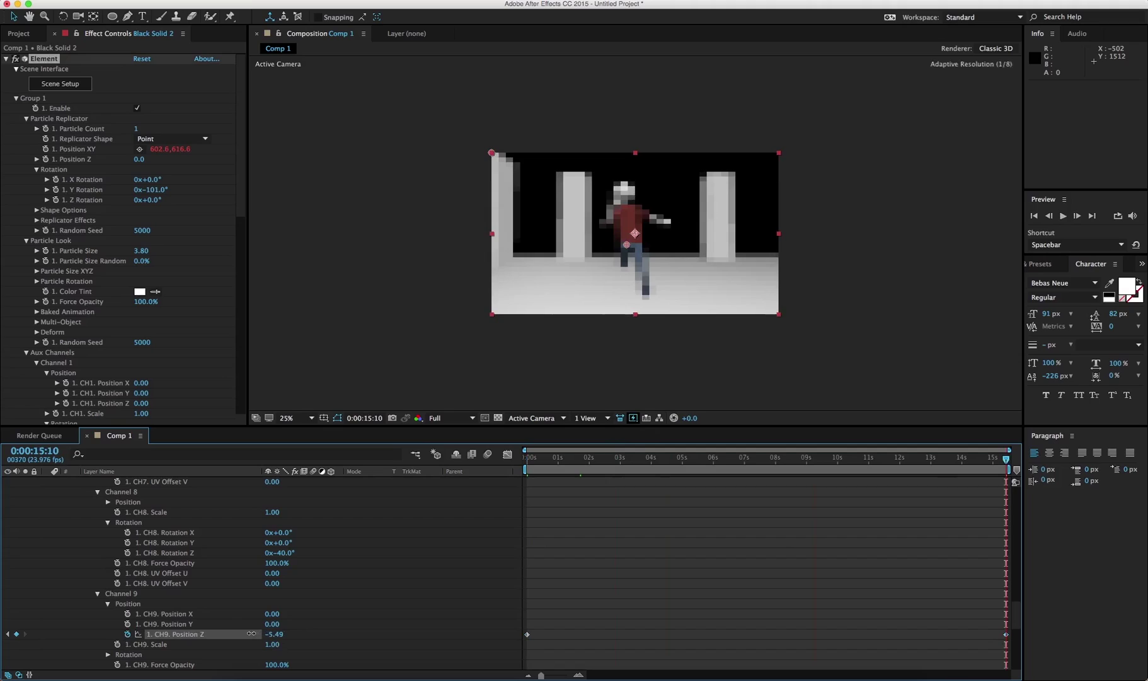
Keyframe Channel 9 Position X, starting at -60.80
{"action": "left_click", "coordinate": [128, 613]}
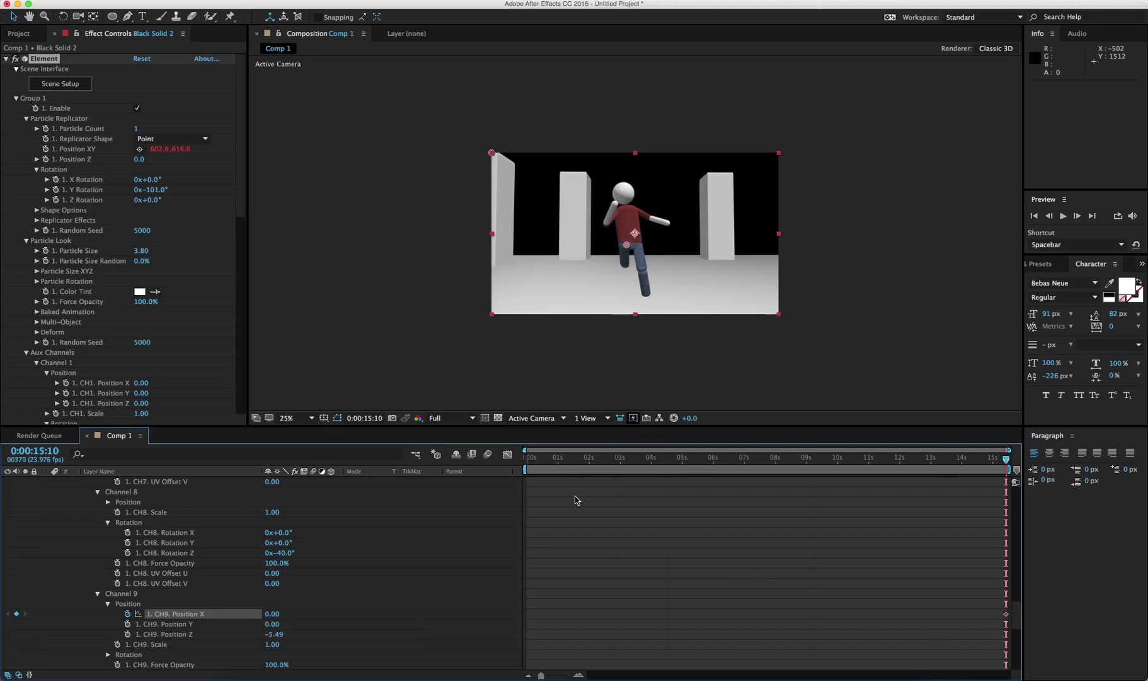
{"action": "key", "text": "Home"}
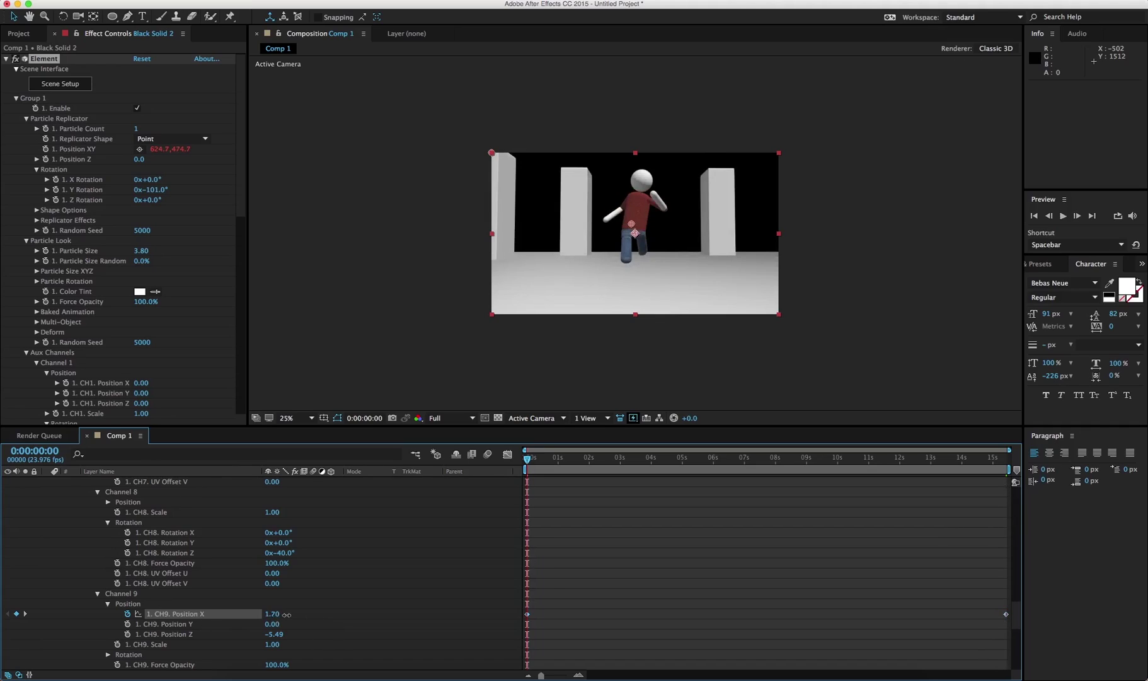
{"action": "left_click_drag", "start_coordinate": [287, 613], "coordinate": [249, 606]}
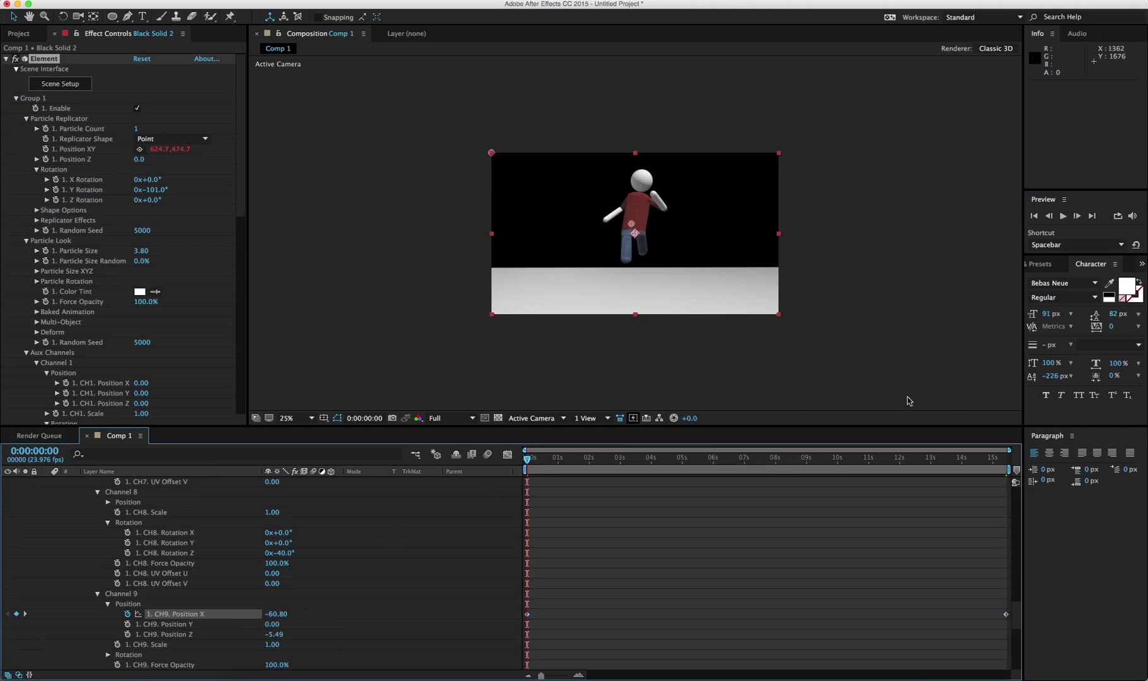
Set Channel 9 Position X to 62.40 on the last frame
{"action": "left_click", "coordinate": [678, 550]}
{"action": "key", "text": "space"}
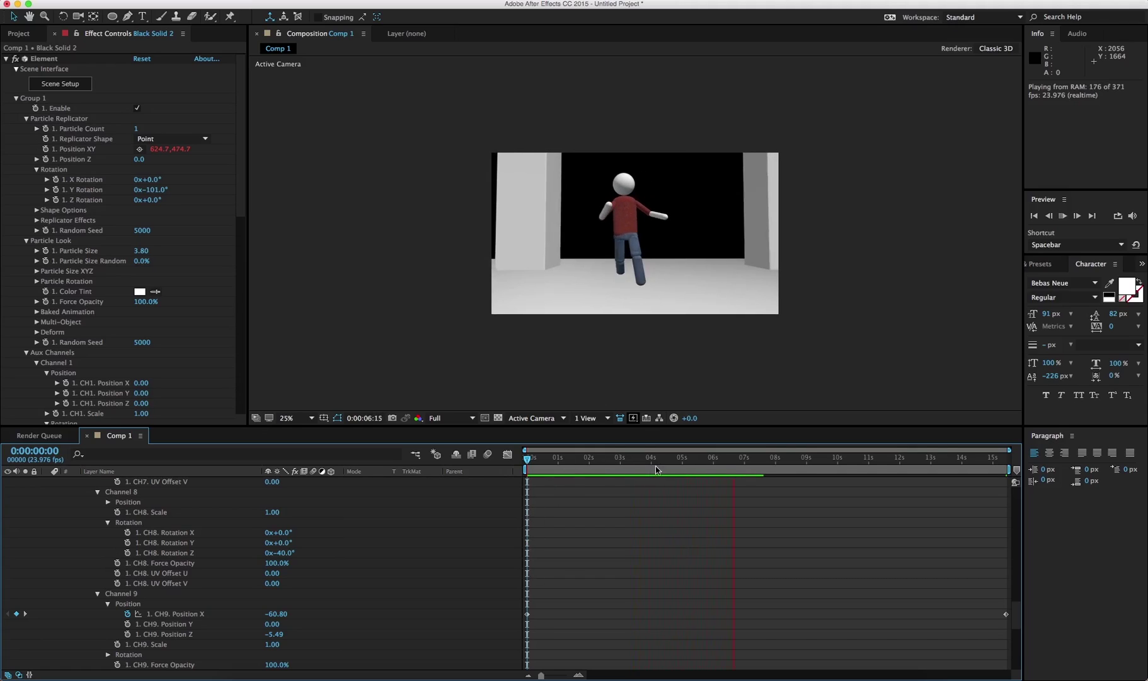
{"action": "left_click_drag", "start_coordinate": [806, 463], "coordinate": [1078, 462]}
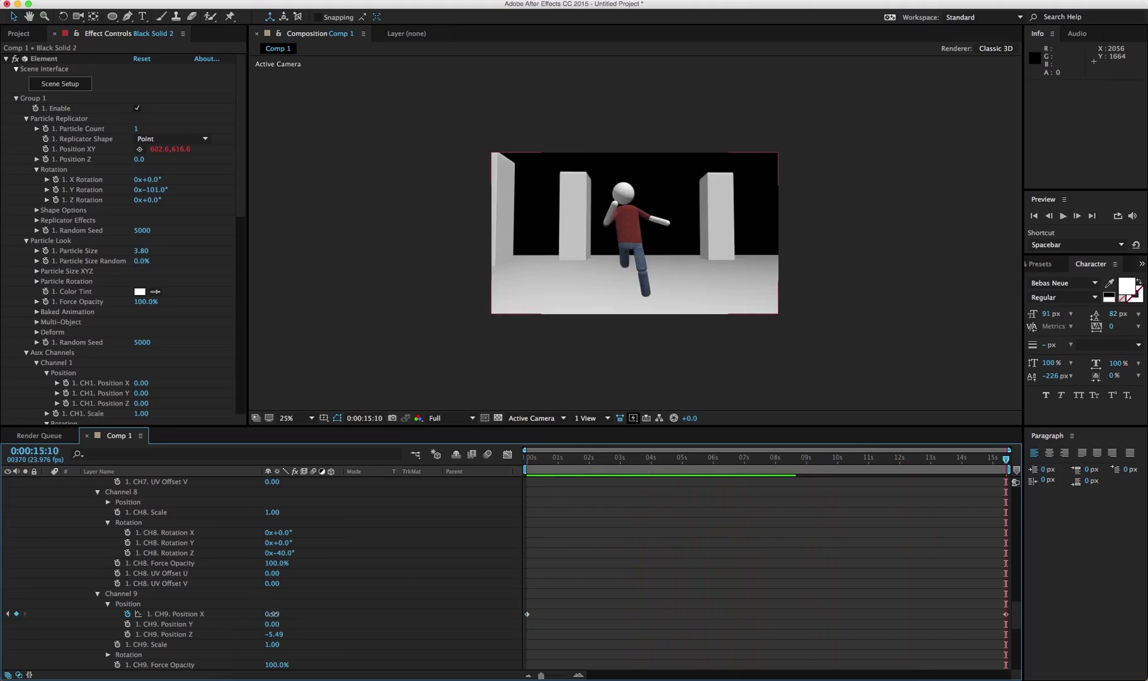
{"action": "left_click_drag", "start_coordinate": [273, 613], "coordinate": [696, 667]}
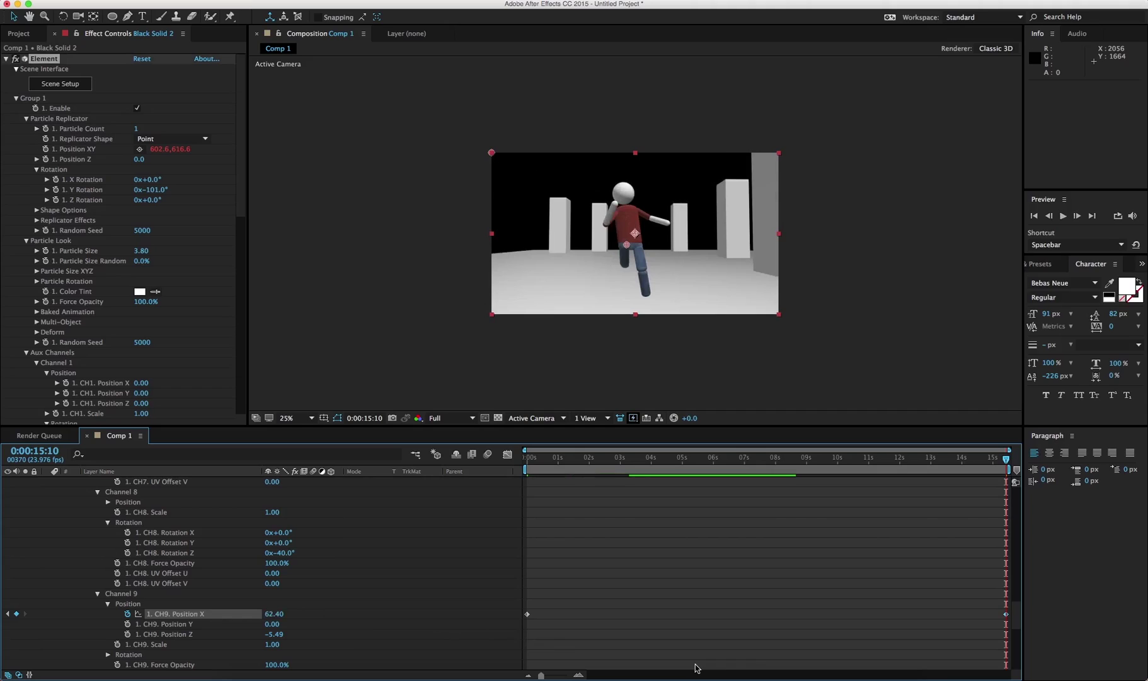
RAM-preview the character sliding sideways past the pillars, then stop playback
{"action": "key", "text": "space"}
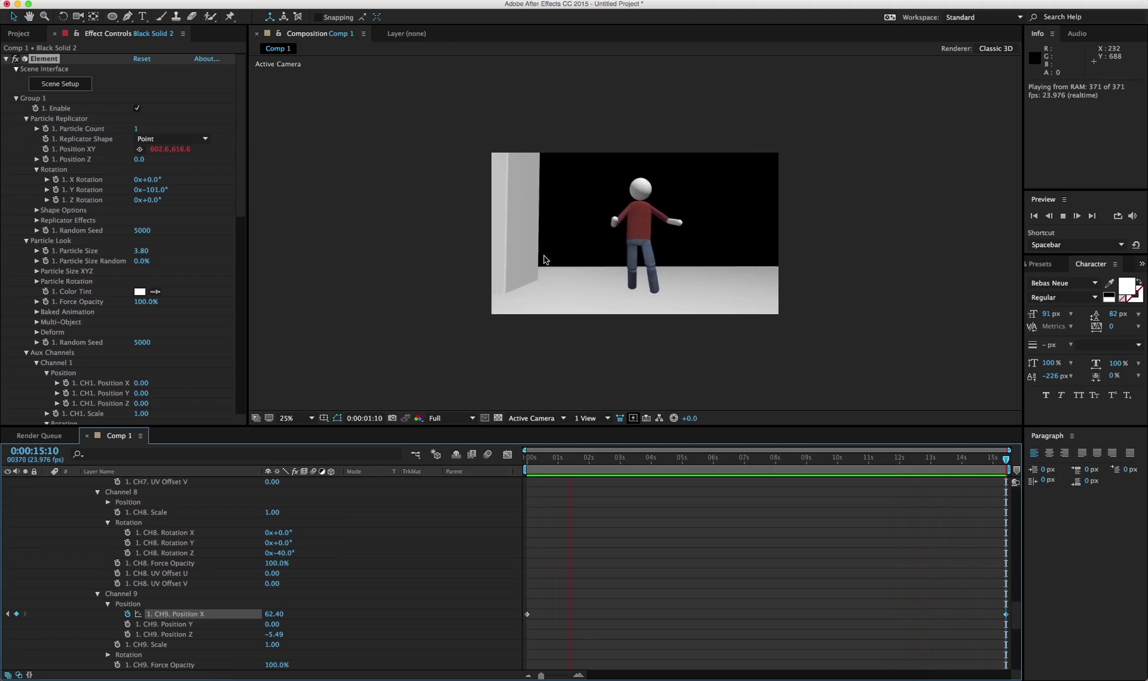
{"action": "key", "text": "space"}
{"action": "key", "text": "space"}
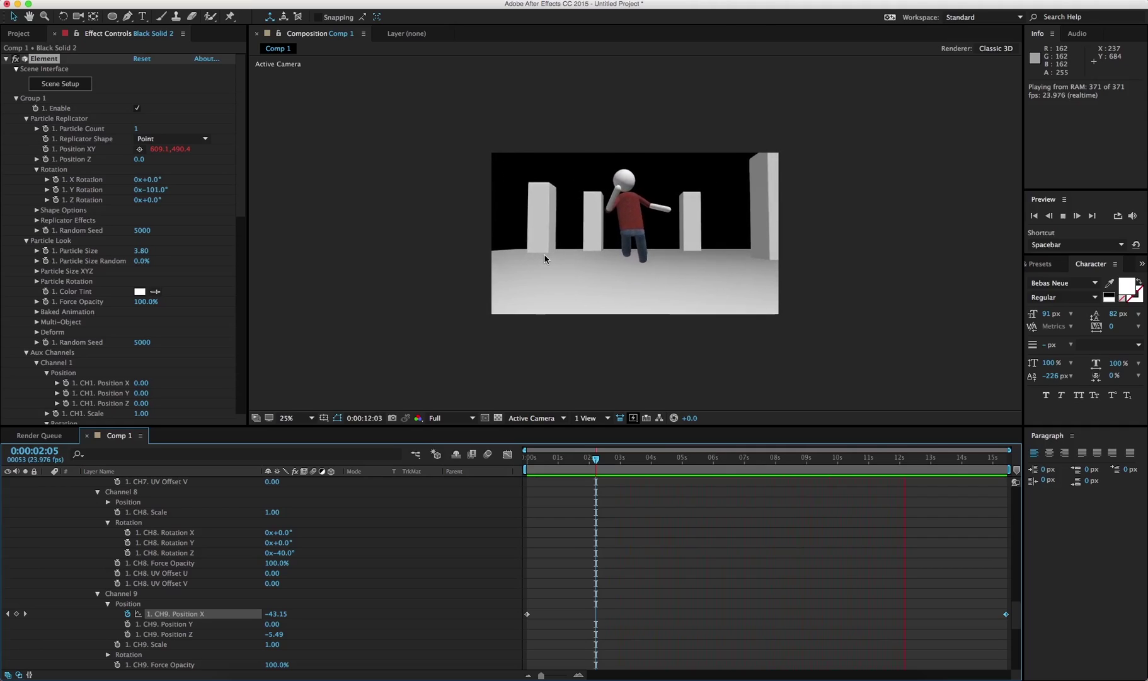
{"action": "key", "text": "space"}
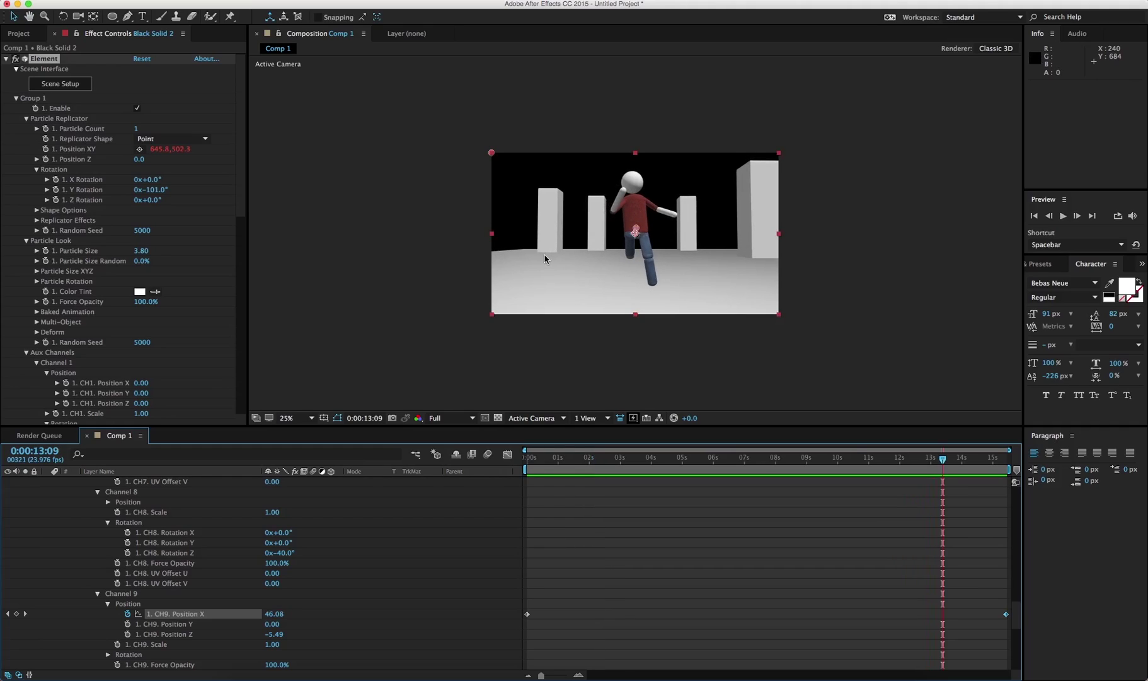